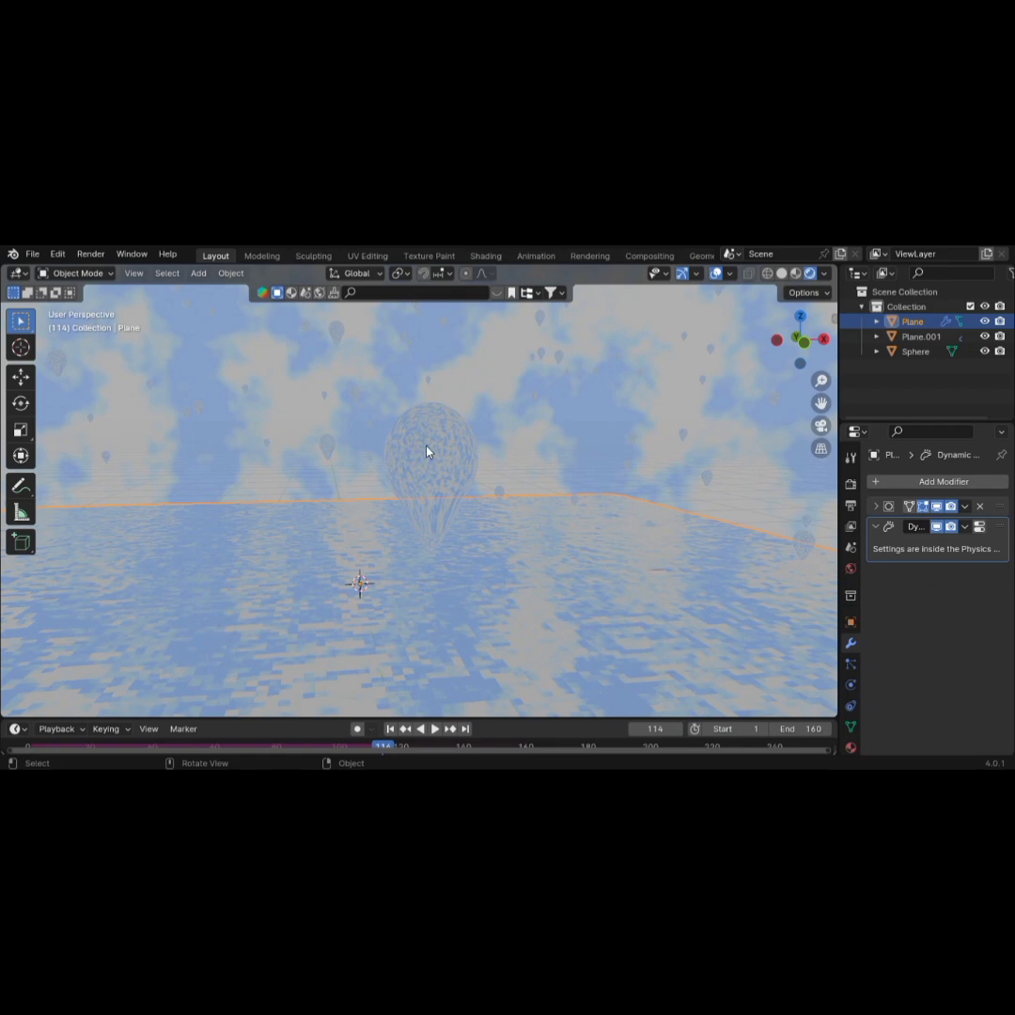
Examine the finished rain scene, including the raindrop particles, the world's Color Ramp settings and the overall layout in solid shading
left_click(427, 448)
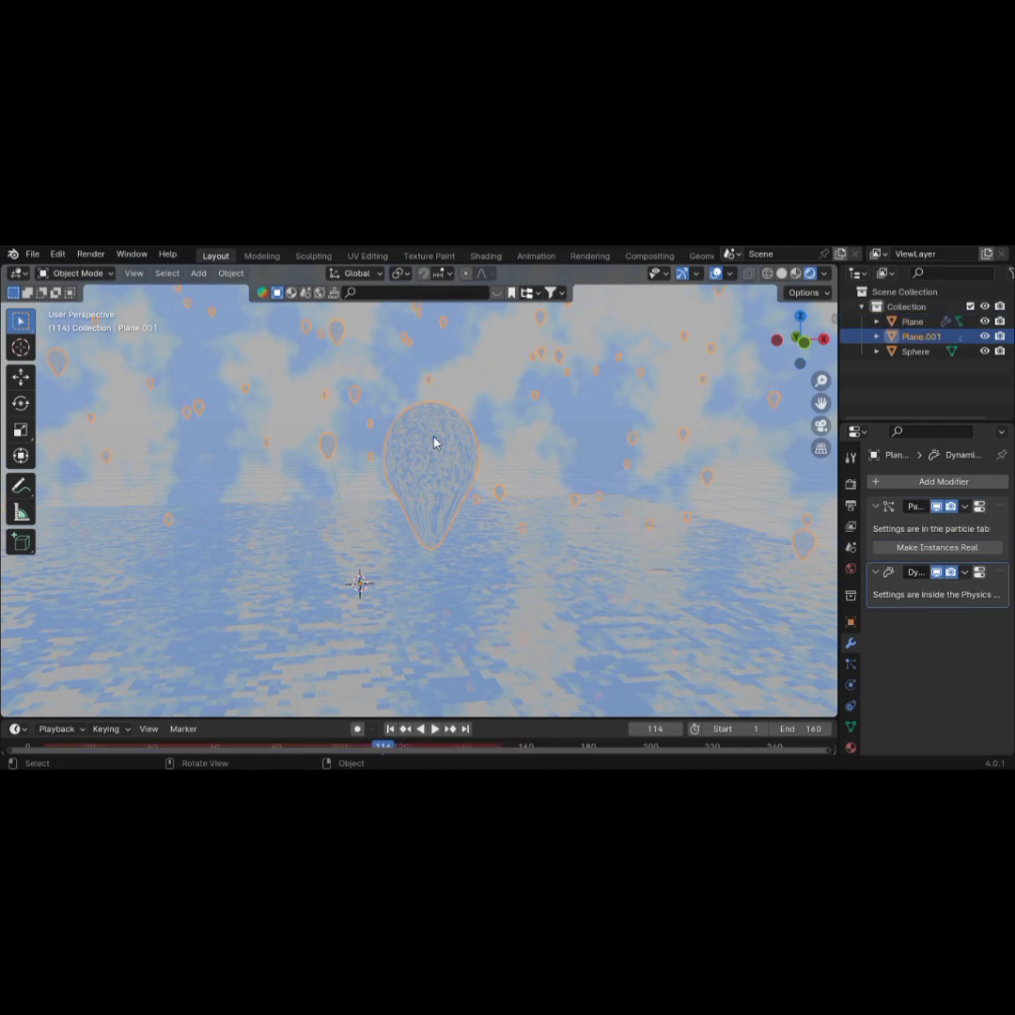
scroll(402, 445, "up", 3)
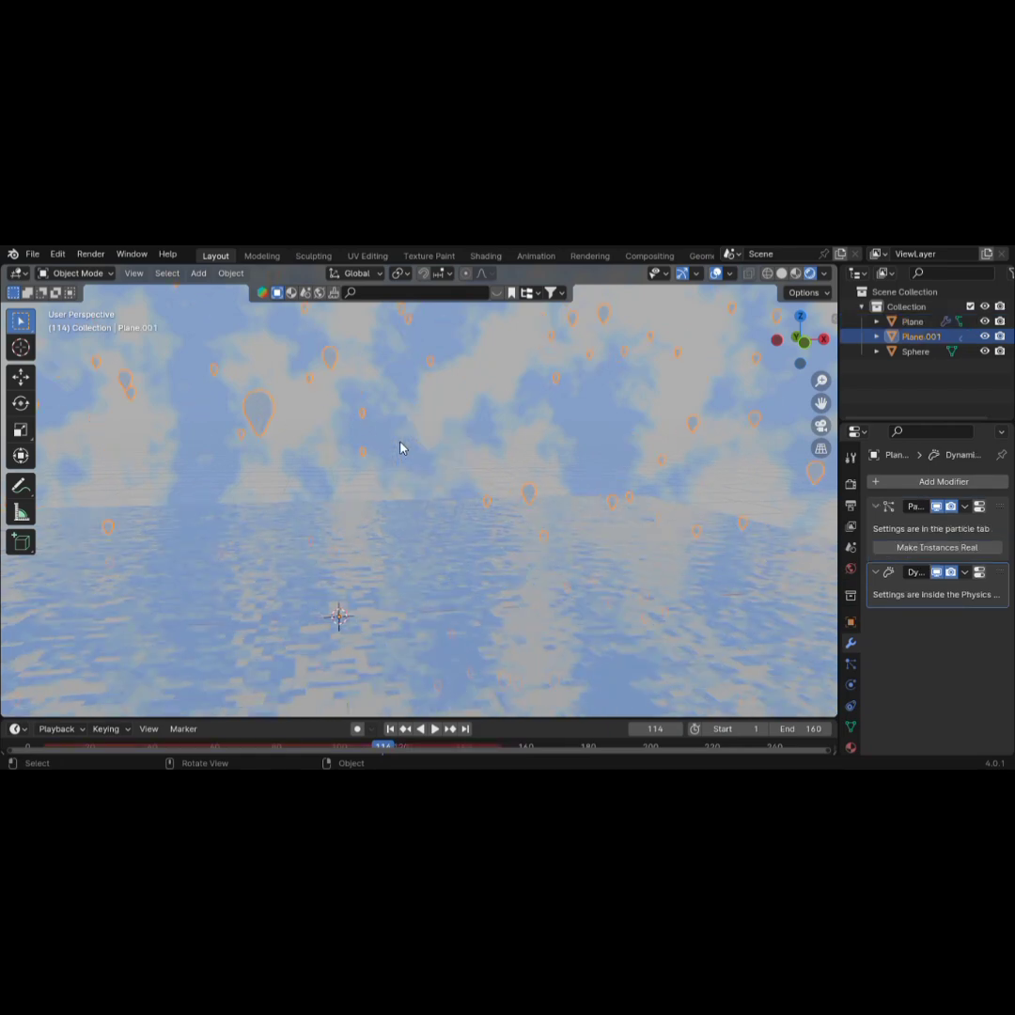
scroll(401, 447, "down", 5)
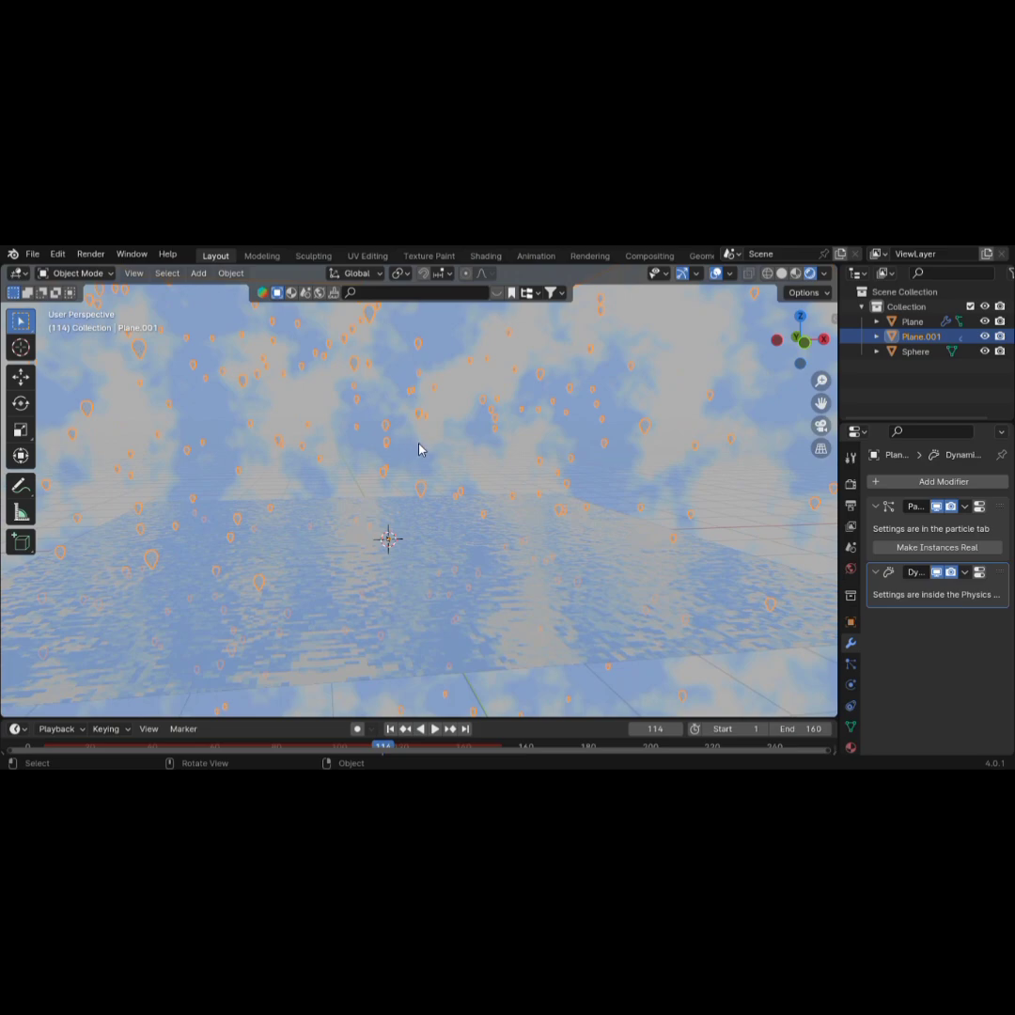
mouse_move(420, 449)
middle_mouse_down()
mouse_move(193, 467)
mouse_move(429, 448)
middle_mouse_up()
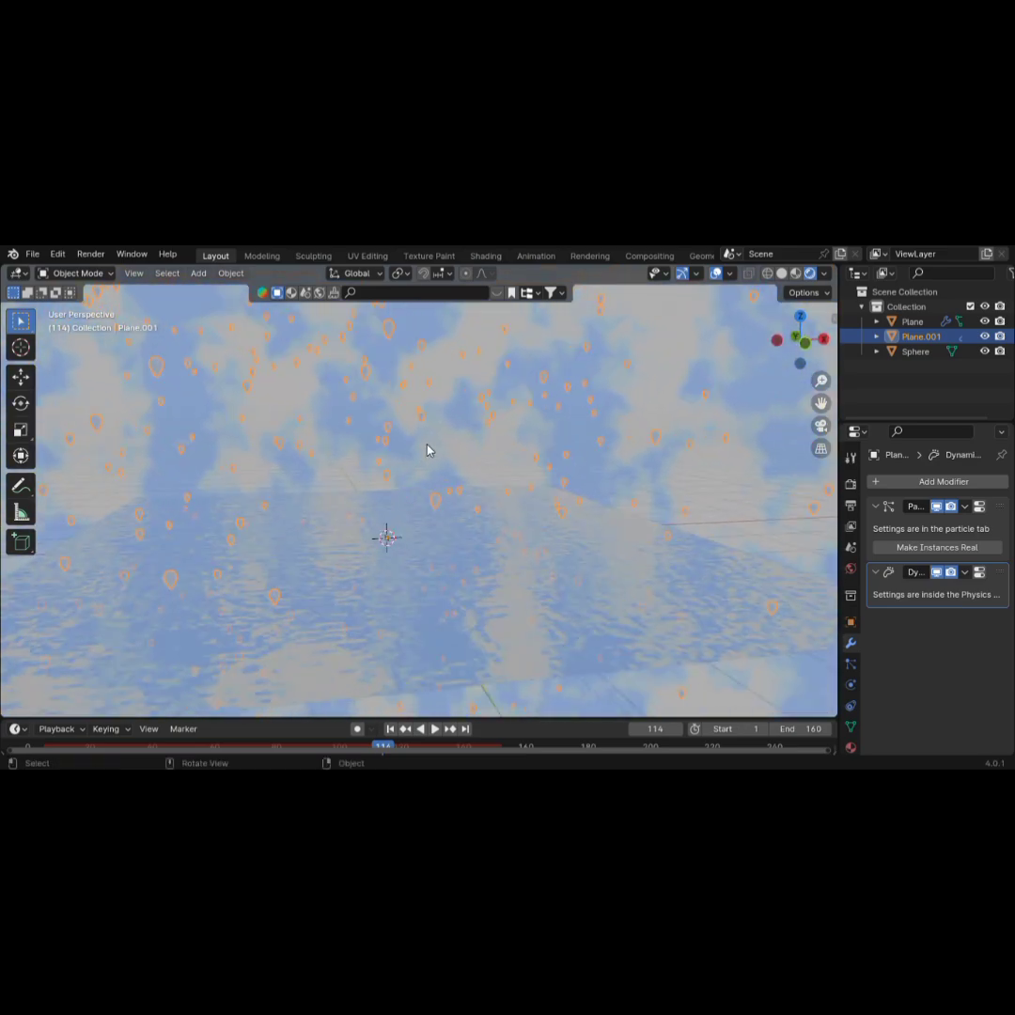
left_click(850, 568)
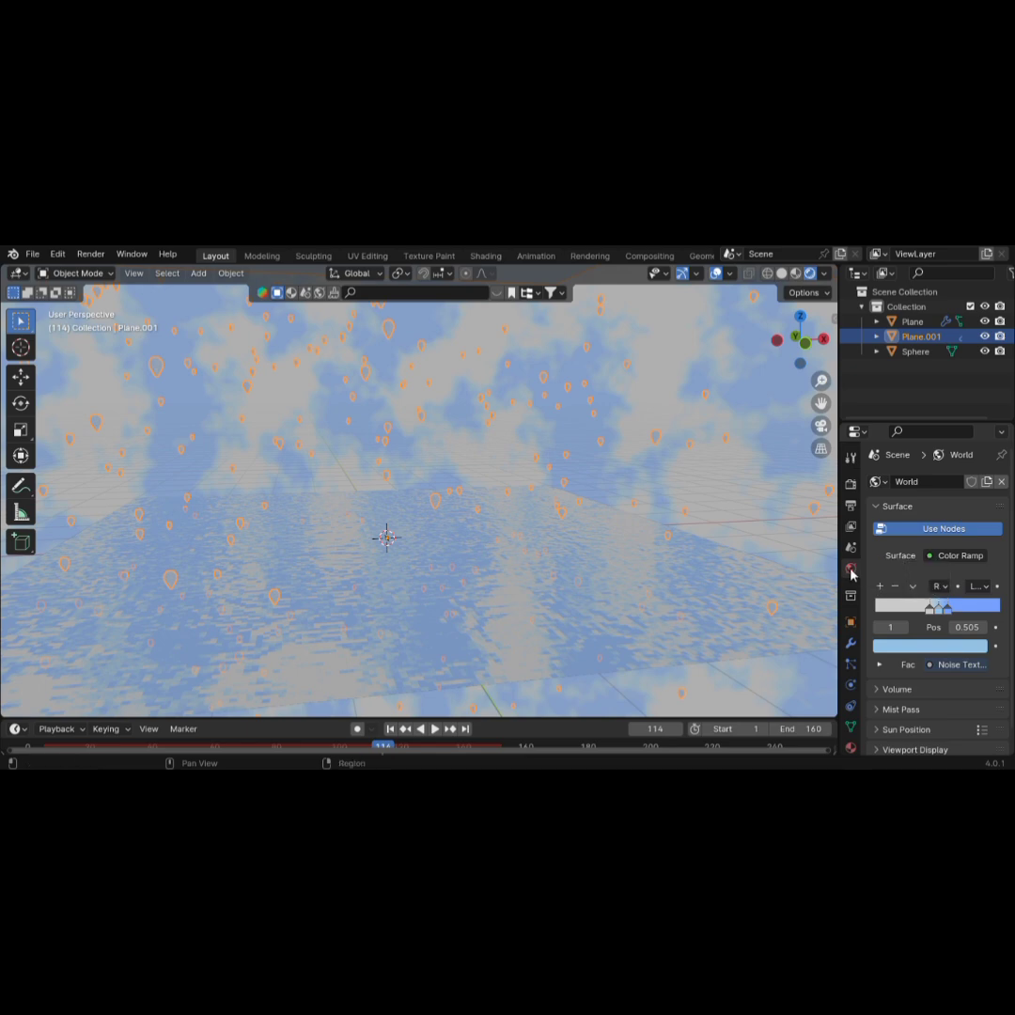
scroll(907, 681, "down", 2)
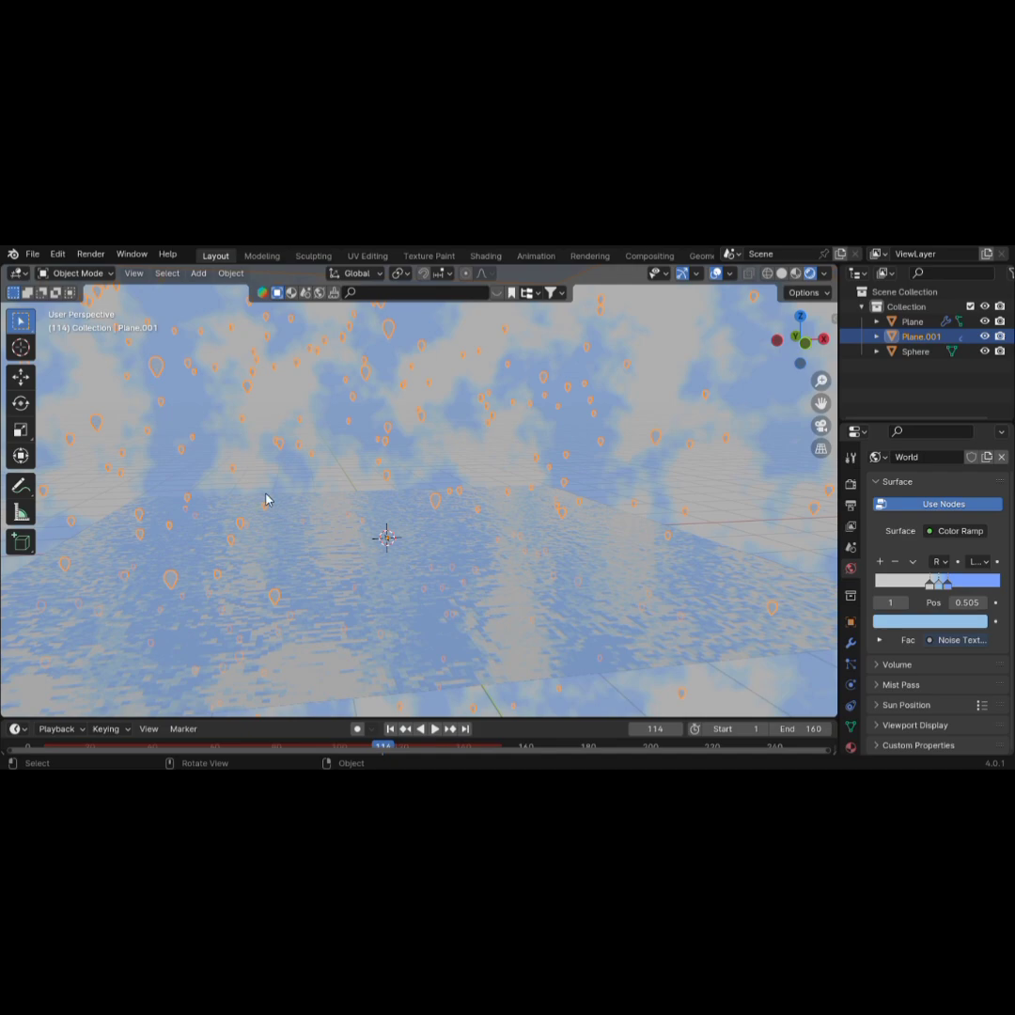
middle_click_drag(267, 496, 376, 484)
scroll(371, 489, "down", 5)
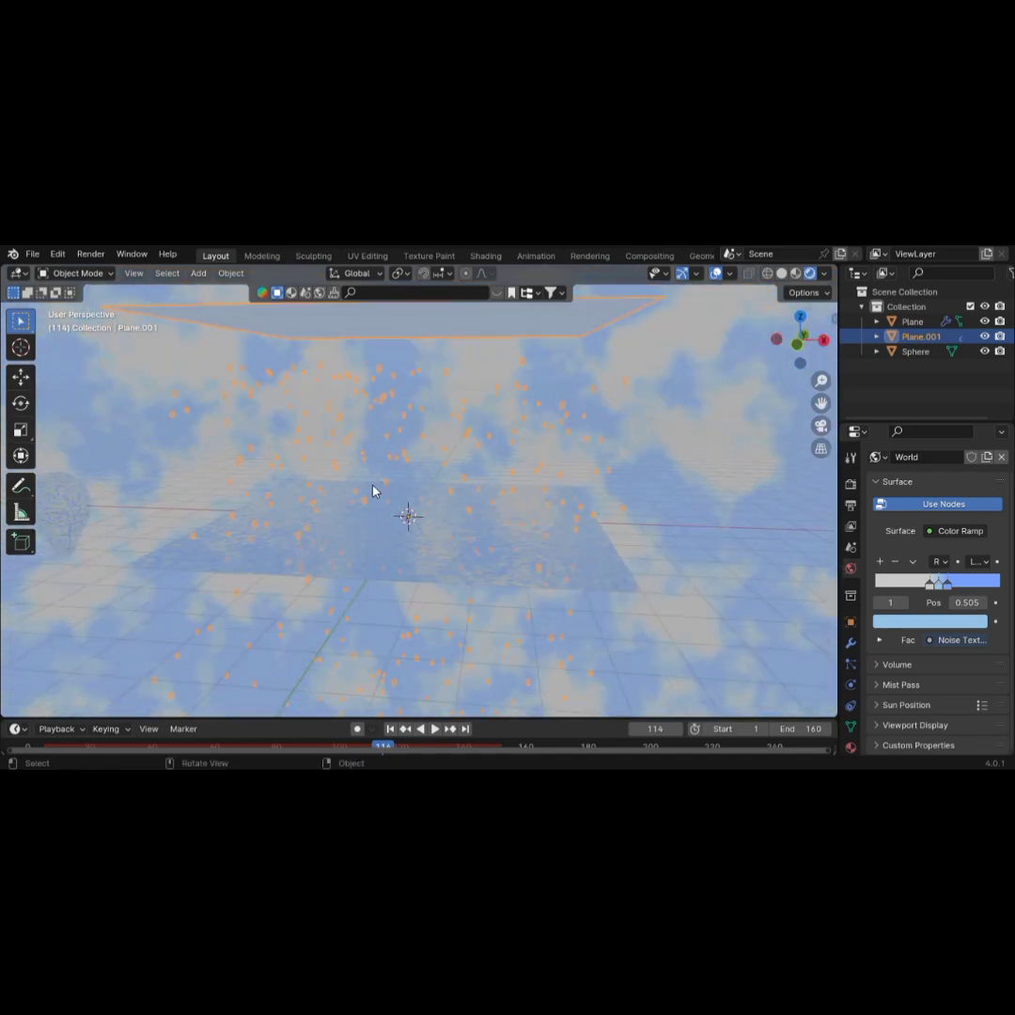
left_click(711, 441)
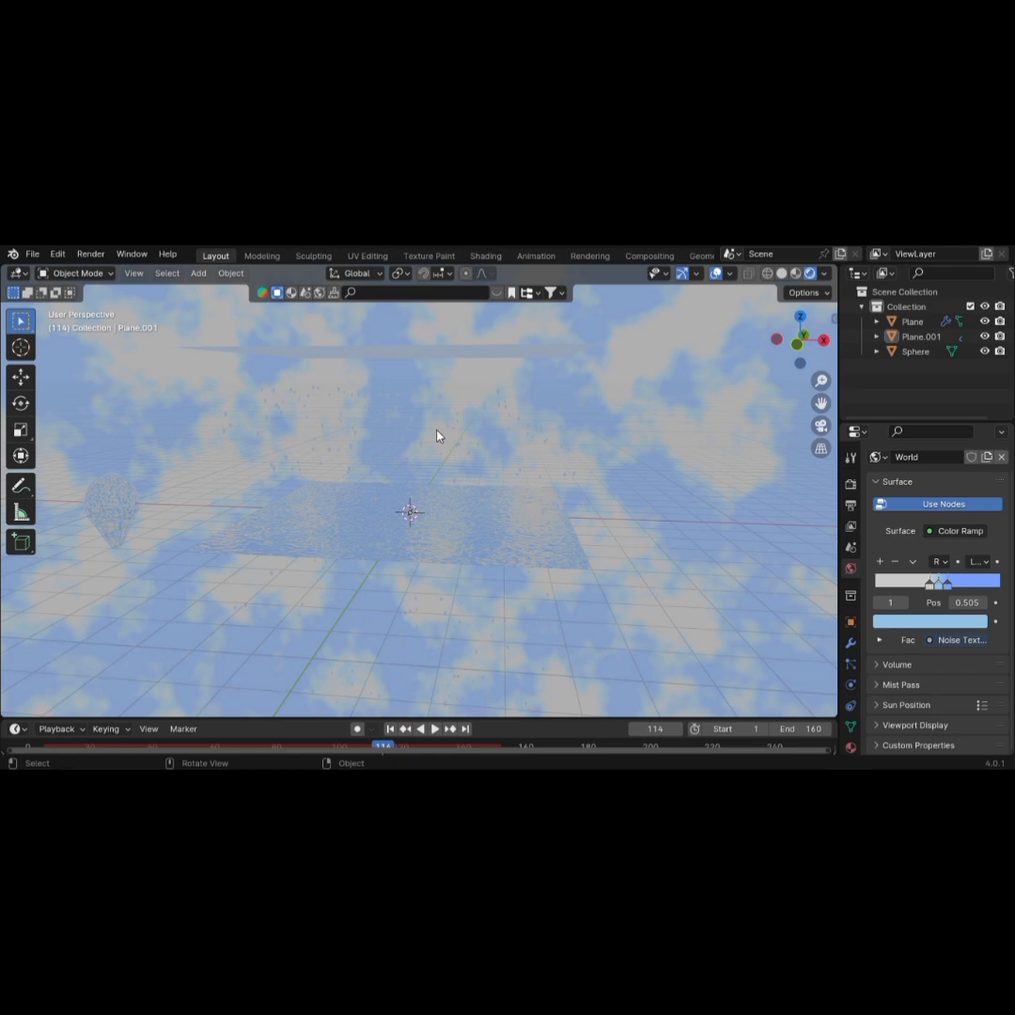
key("z")
left_click(521, 428)
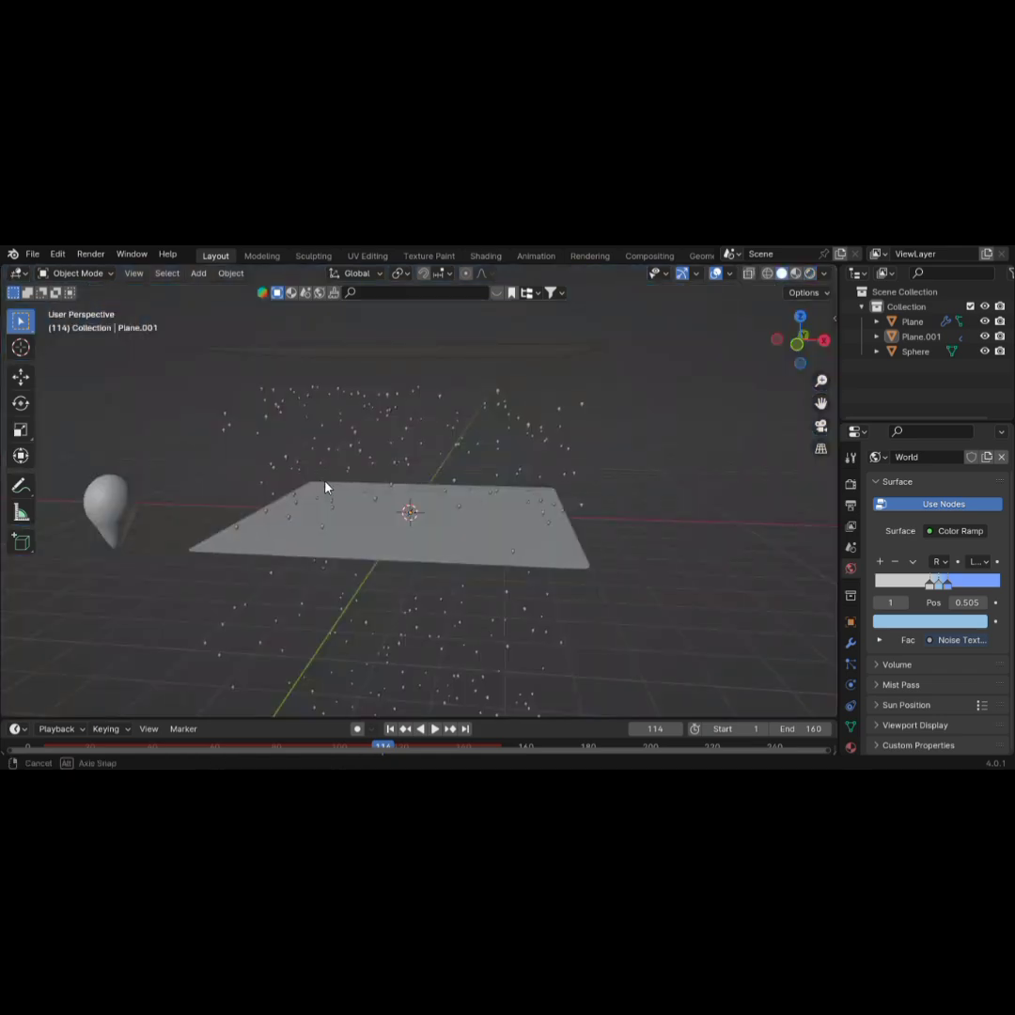
middle_click_drag(325, 486, 409, 501)
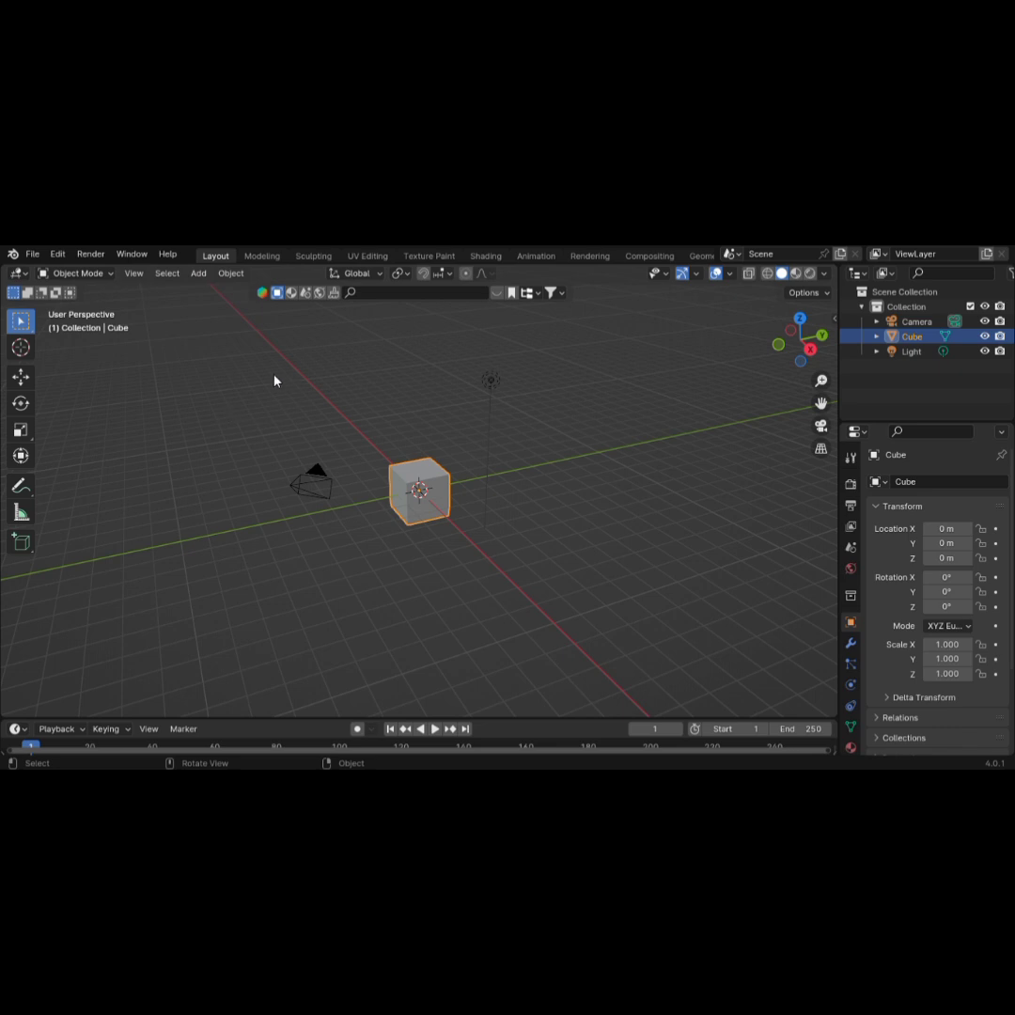
Delete all default objects from the new scene, including the cube, camera and light
key("a")
key("Delete")
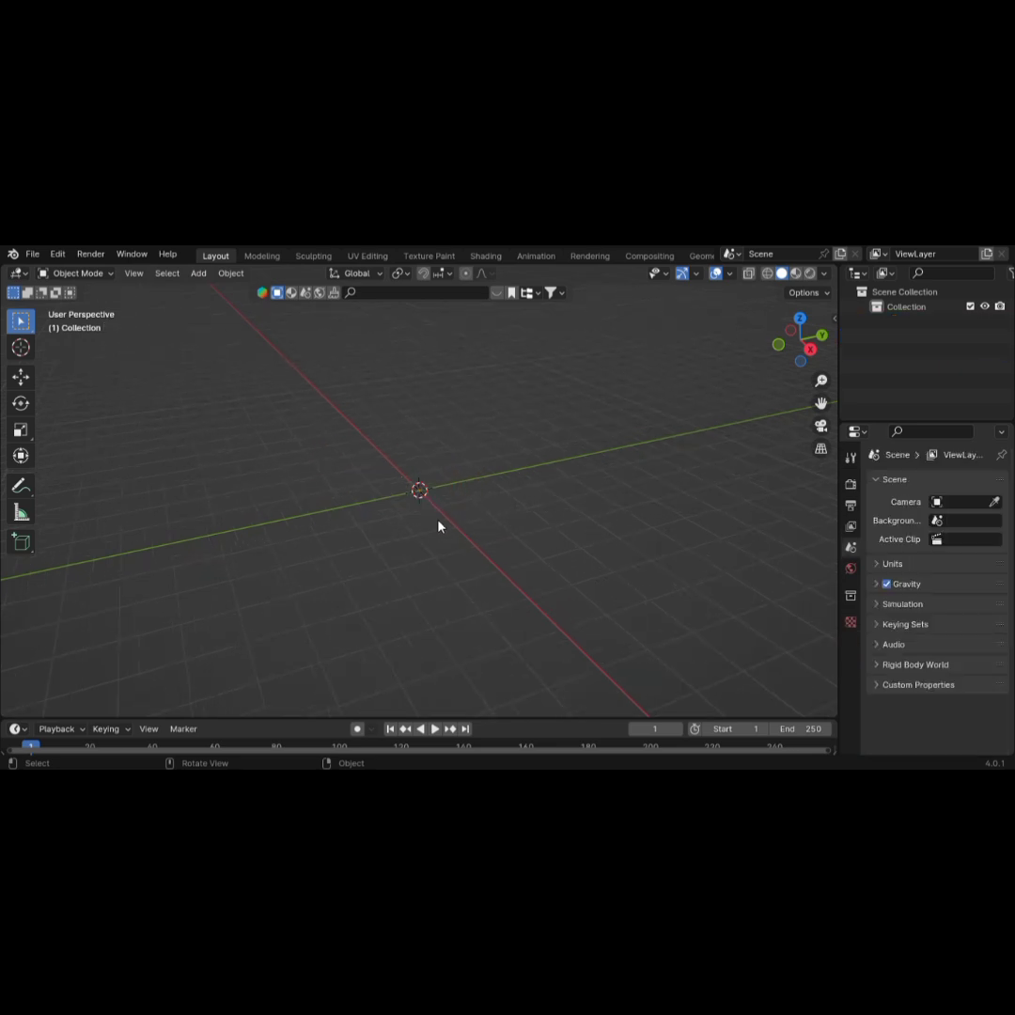
mouse_move(440, 526)
middle_mouse_down()
mouse_move(380, 485)
mouse_move(383, 496)
mouse_move(435, 500)
middle_mouse_up()
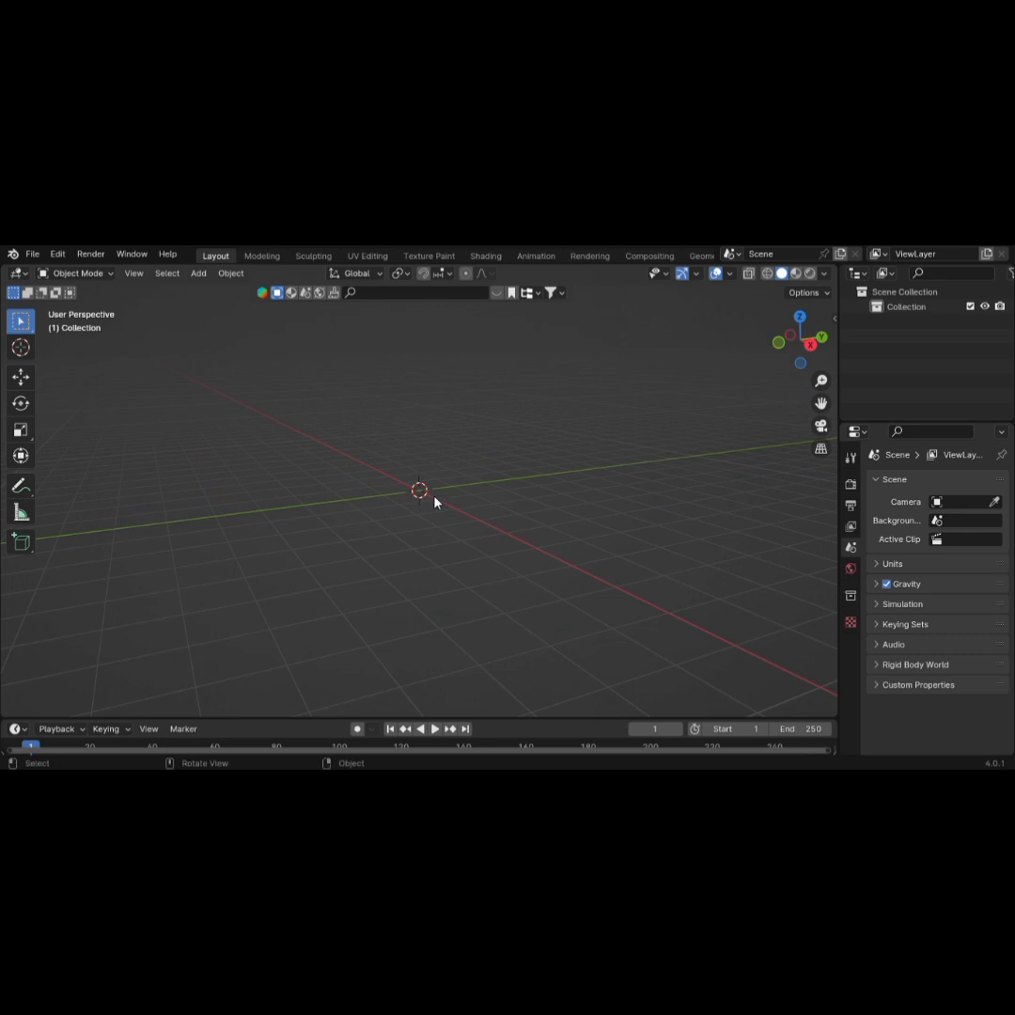
Add a mesh plane at the world origin
key("shift+a")
mouse_move(428, 475)
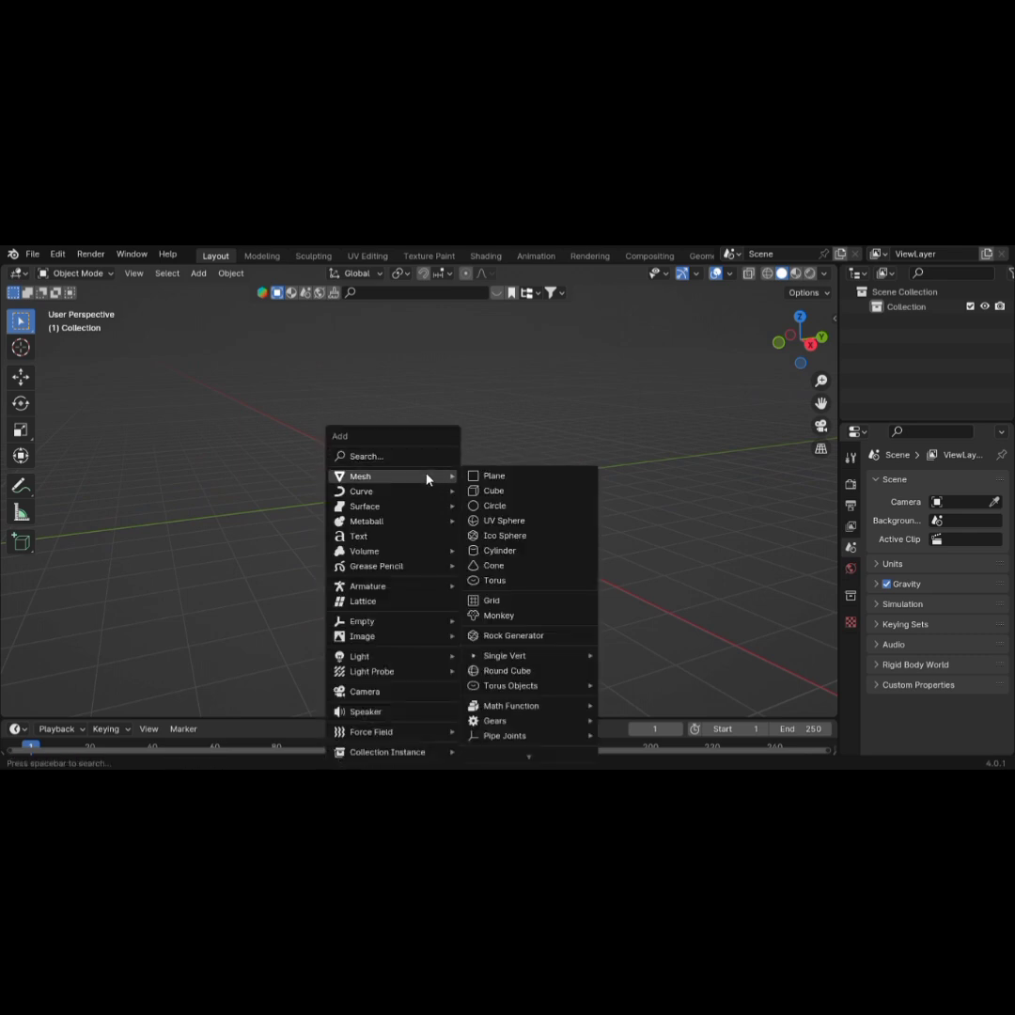
left_click(551, 478)
scroll(506, 494, "up", 3)
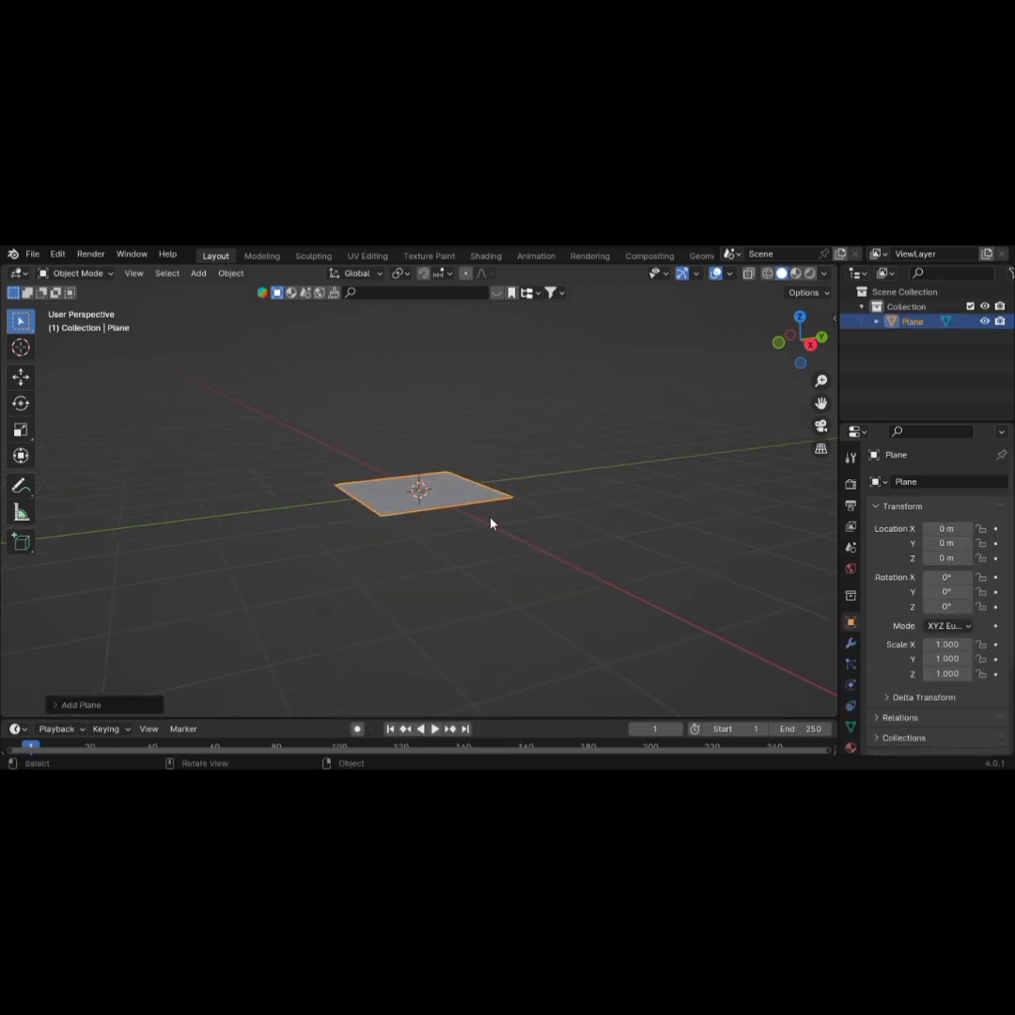
middle_click_drag(491, 523, 479, 556)
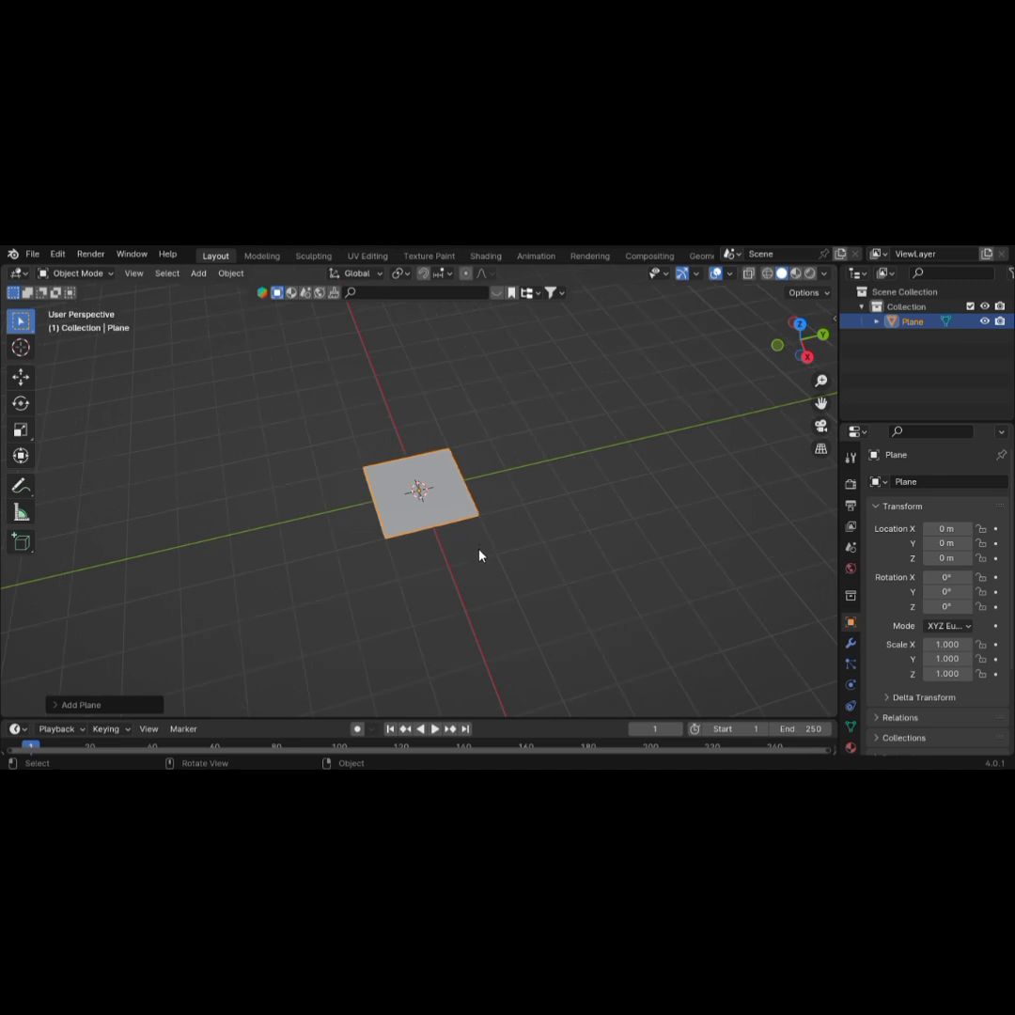
Scale the plane's geometry by a factor of 5 in Edit Mode
key("Tab")
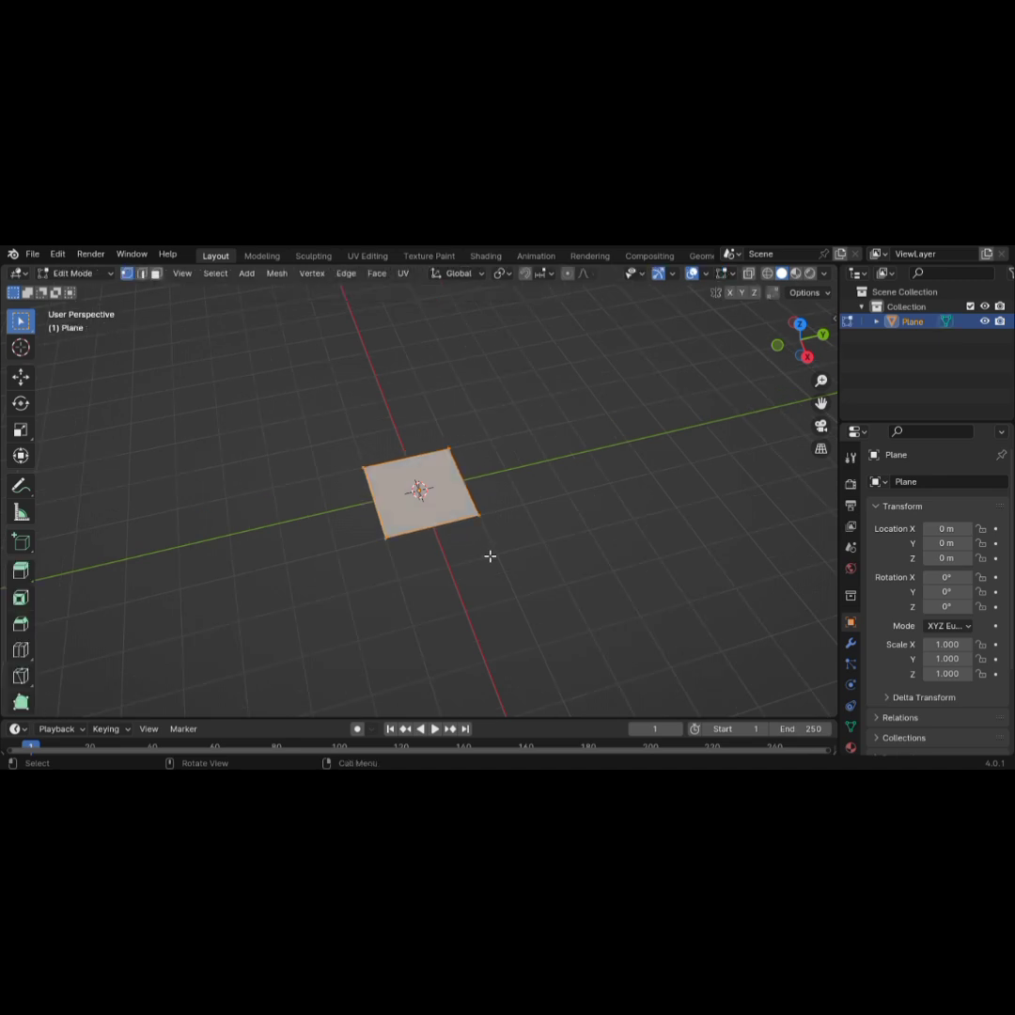
key("s")
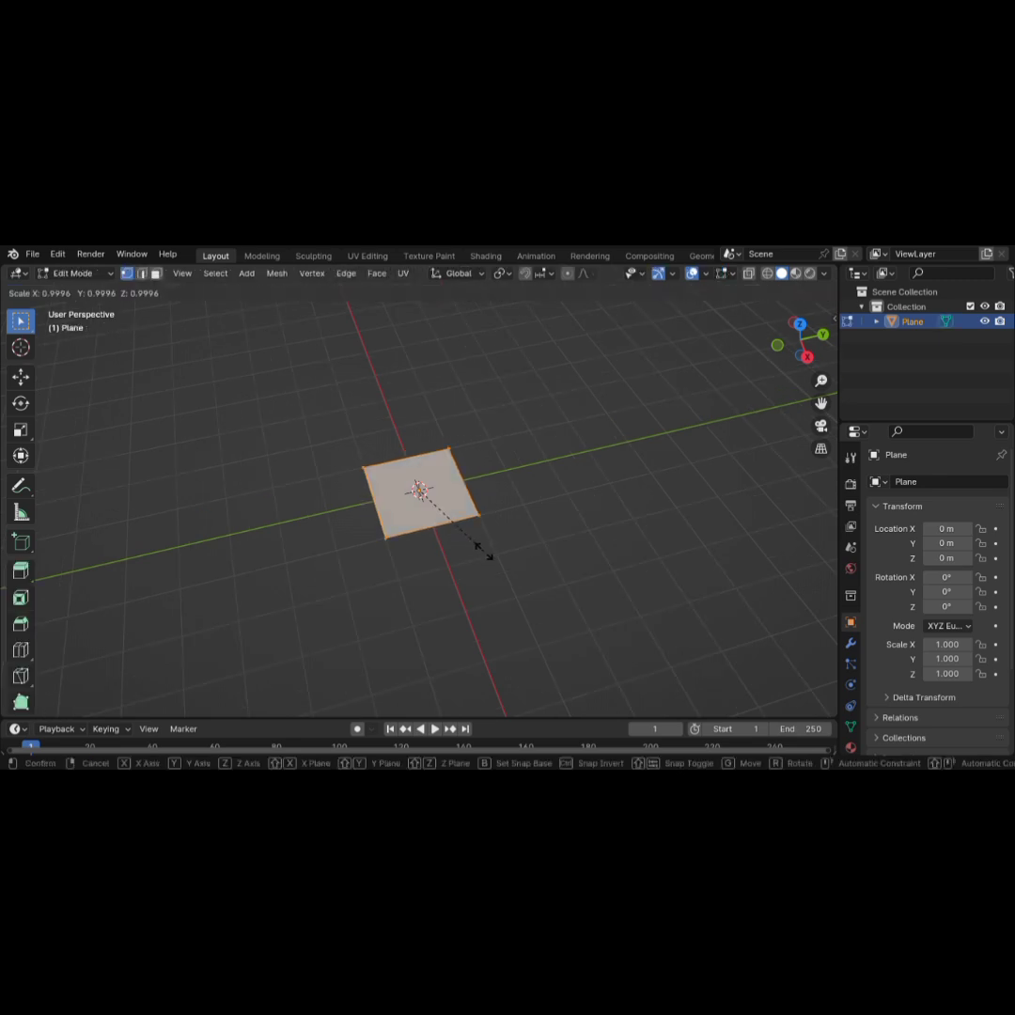
type("5")
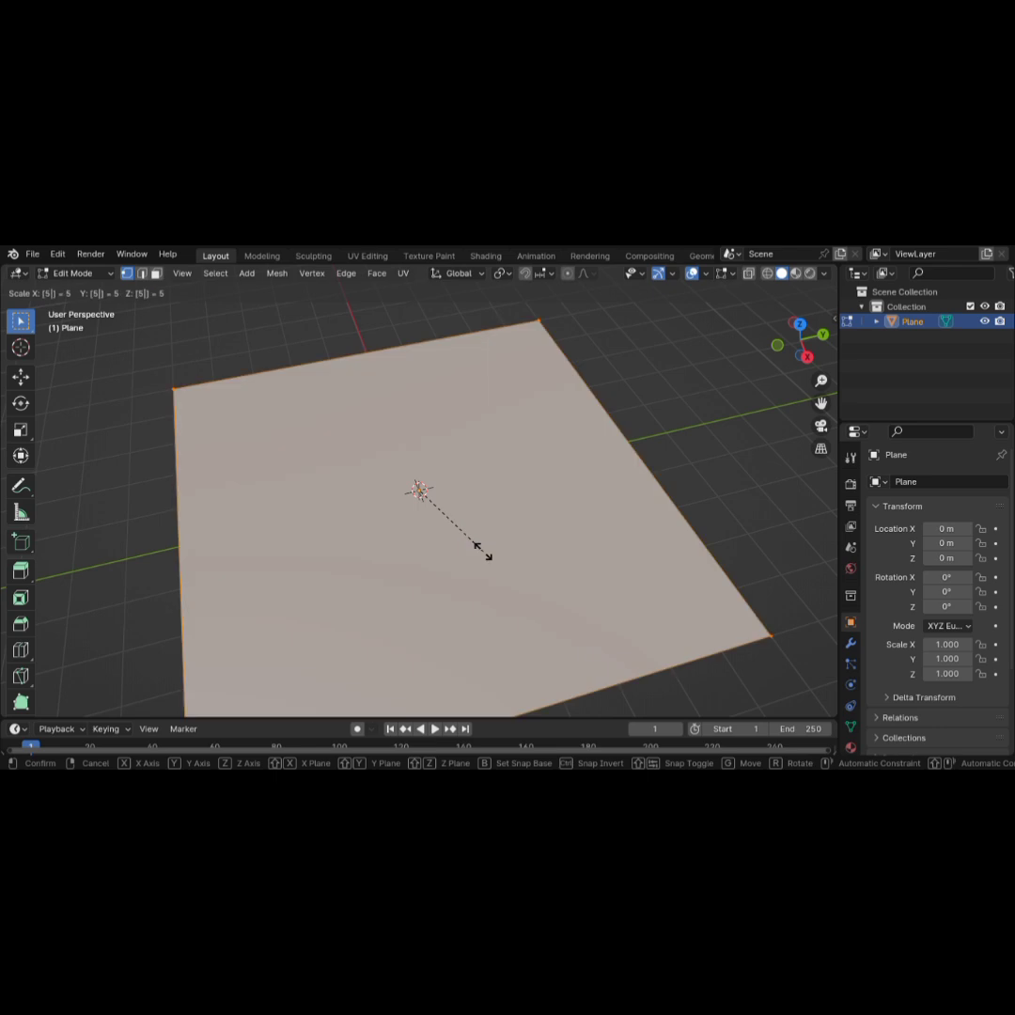
key("Return")
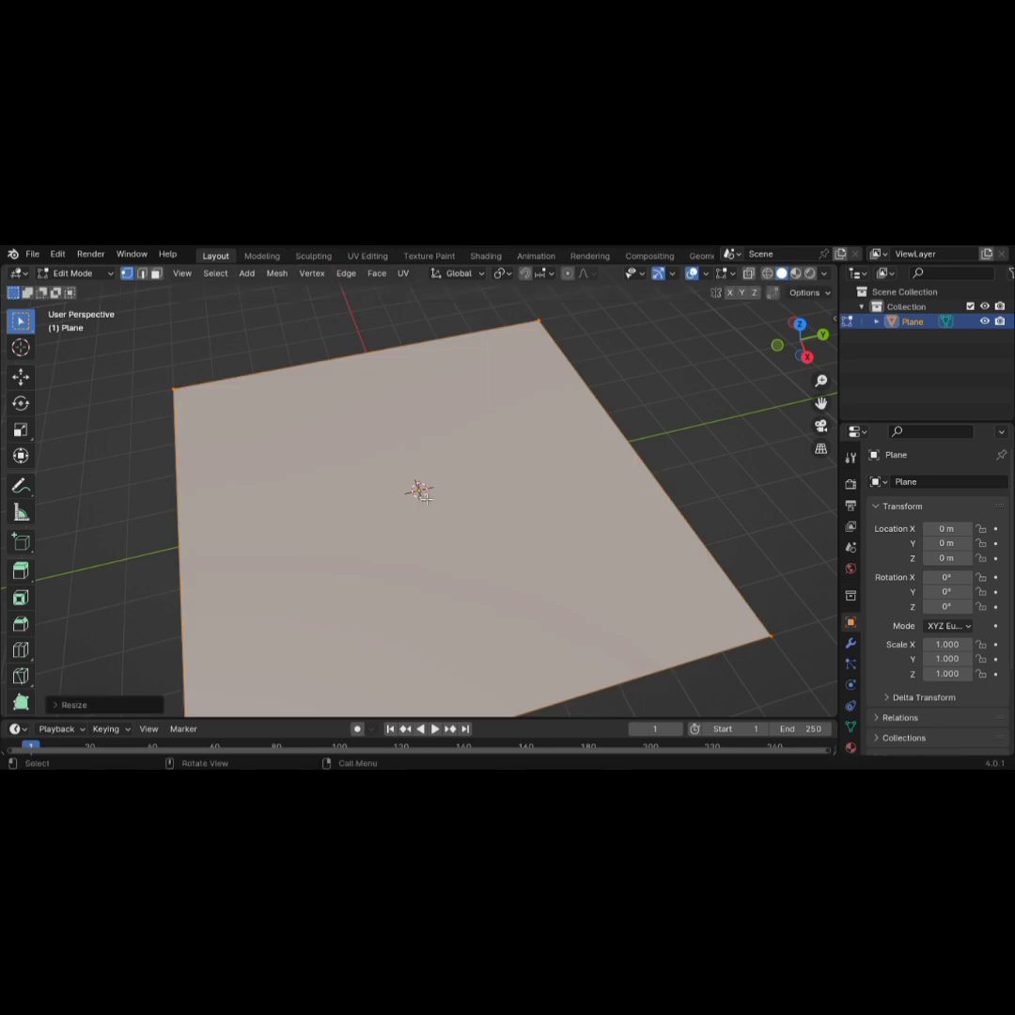
scroll(418, 493, "down", 4)
scroll(414, 488, "up", 4)
scroll(414, 488, "down", 2)
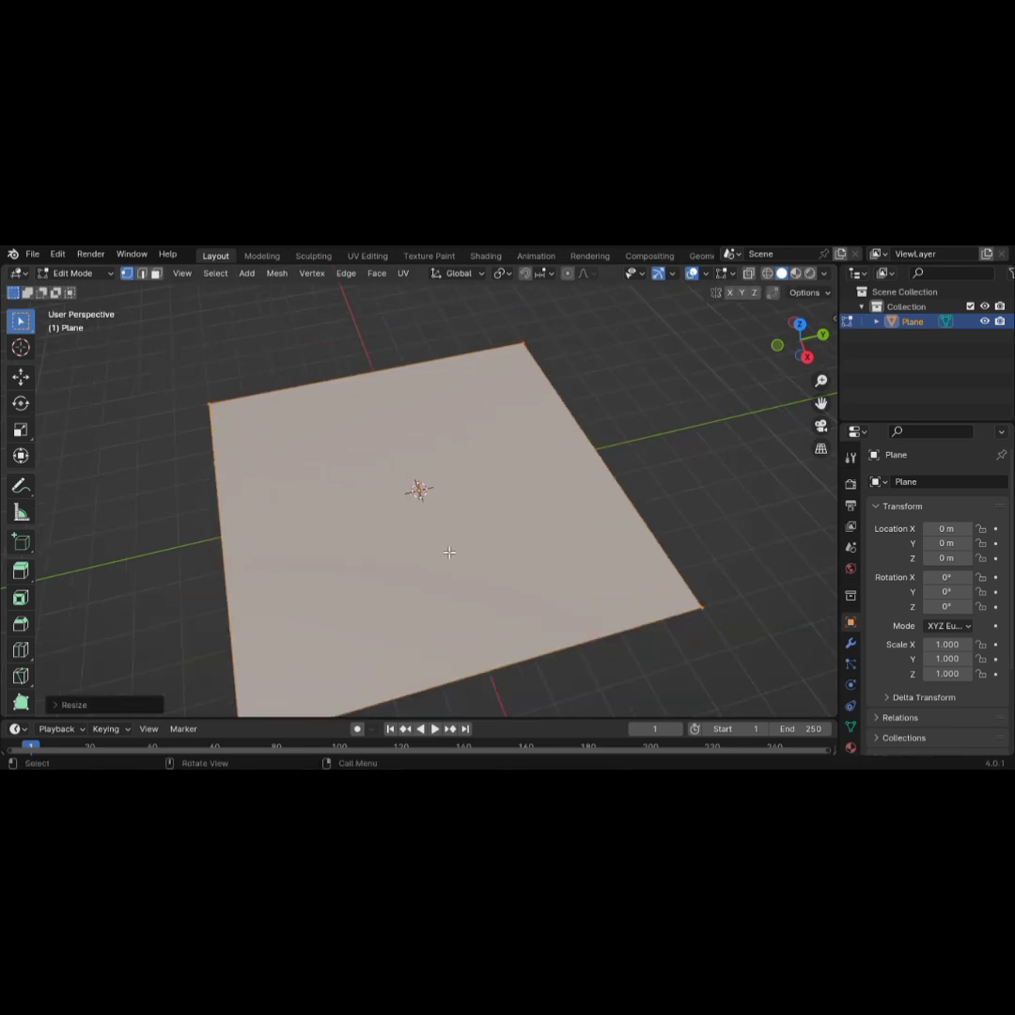
middle_click_drag(449, 552, 435, 514)
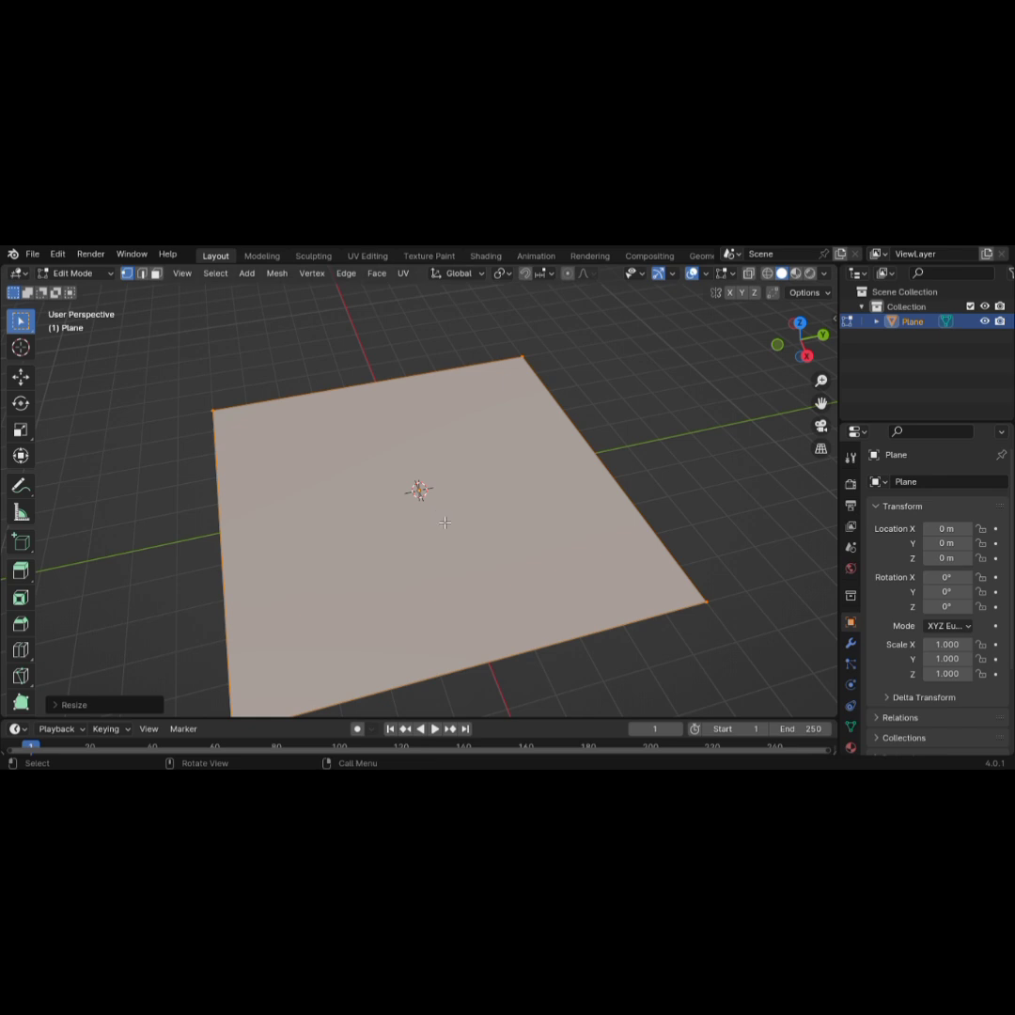
Subdivide the whole plane with the number of cuts set to 20
right_click(444, 520)
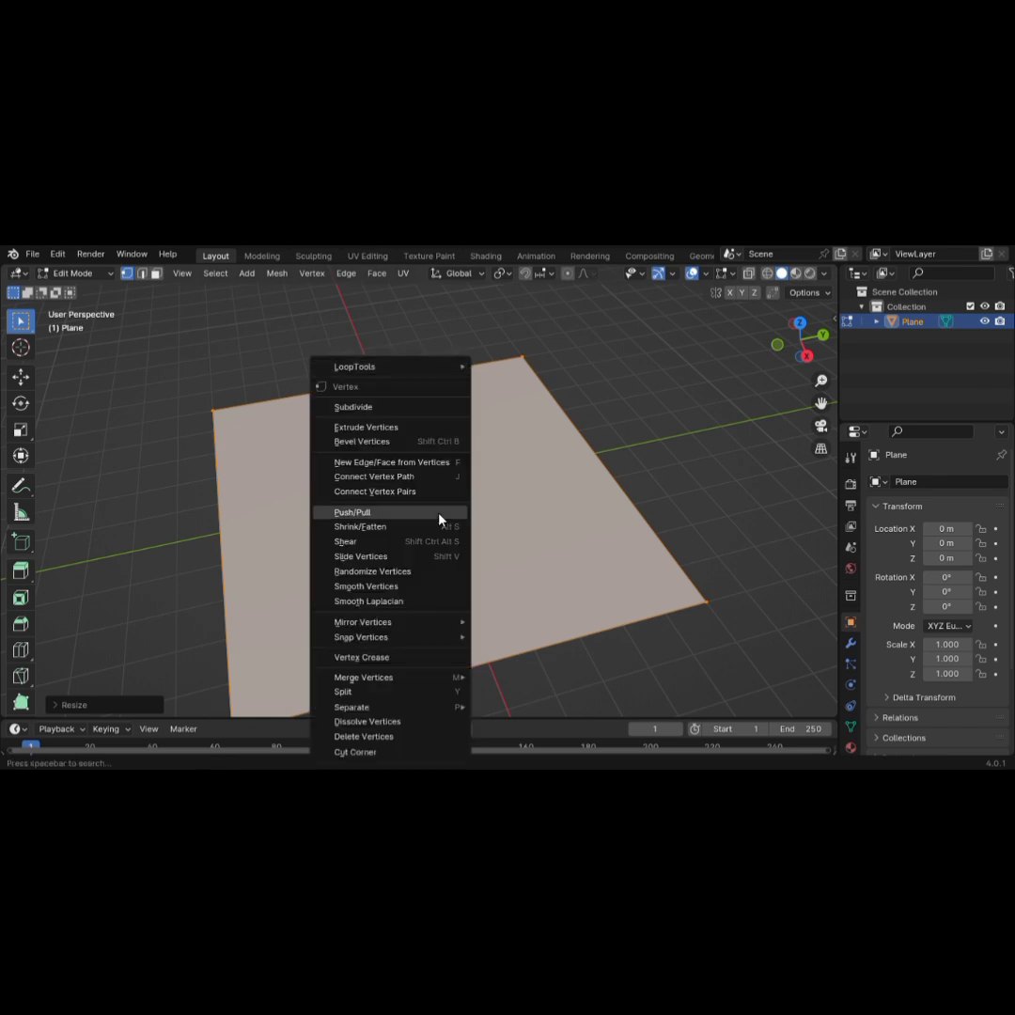
left_click(386, 410)
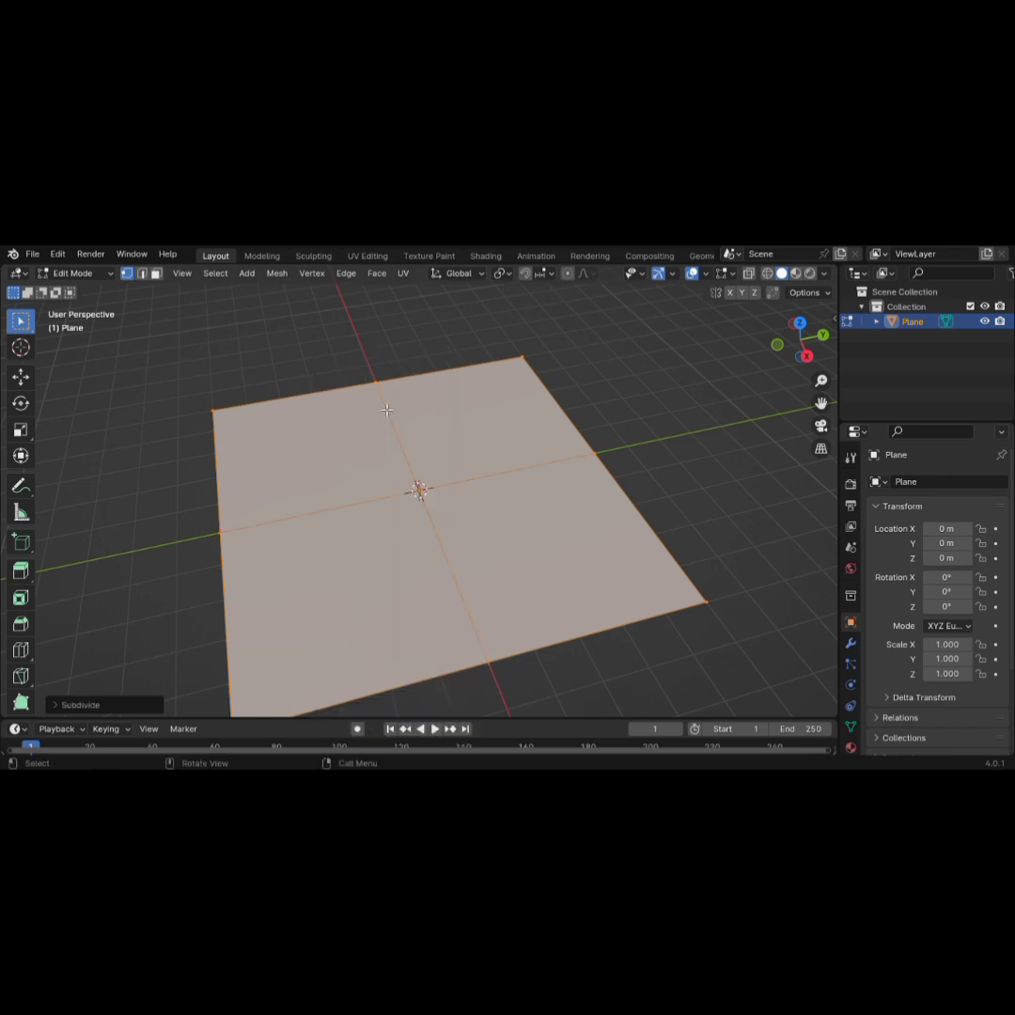
left_click(108, 709)
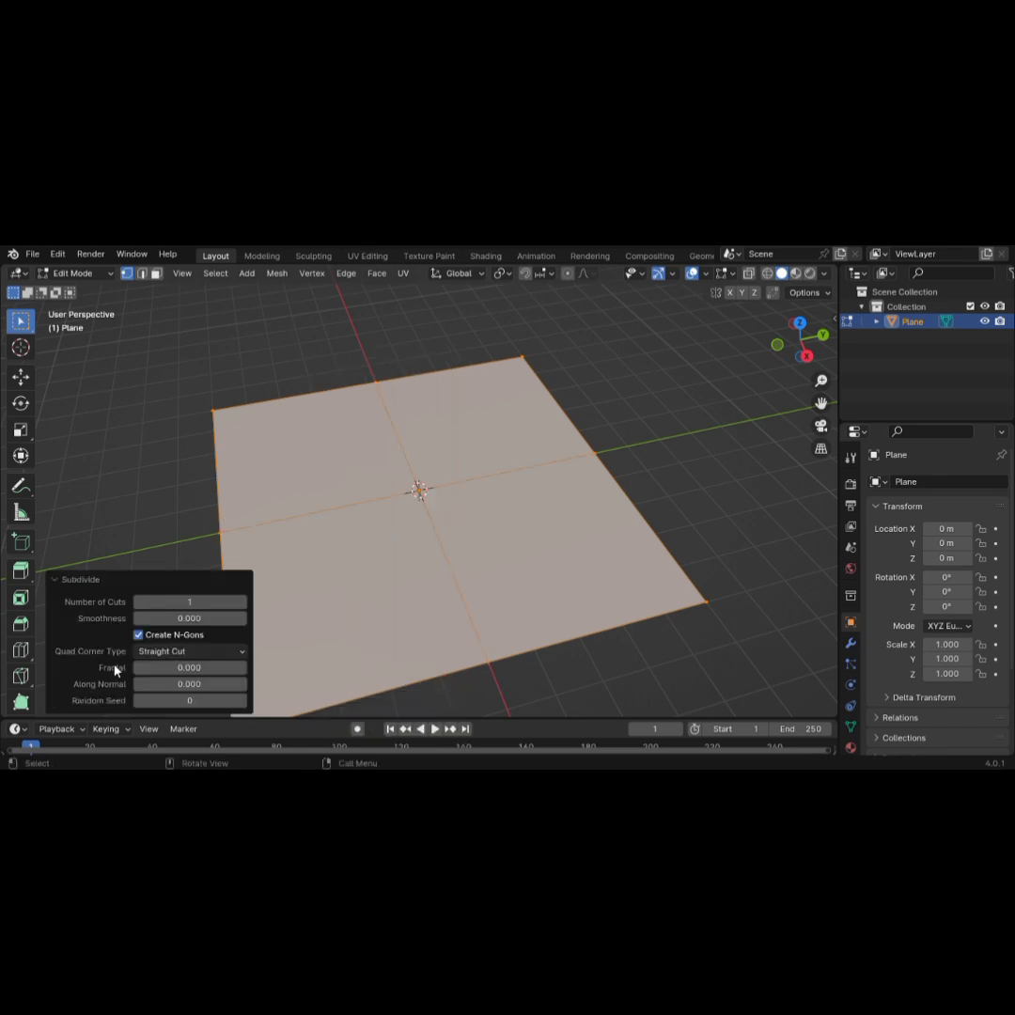
left_click(226, 604)
key("Return")
scroll(464, 524, "down", 3)
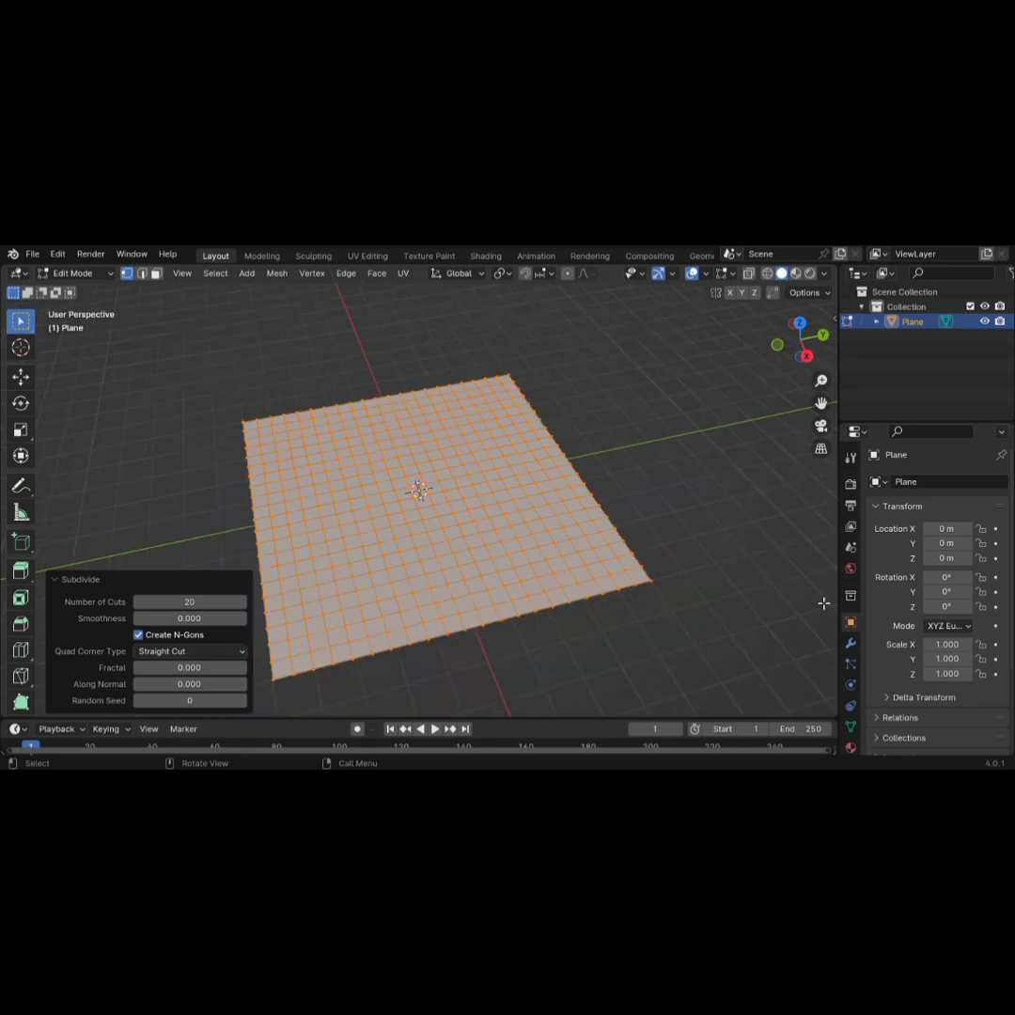
Add a Subdivision Surface modifier to the plane, raise its viewport level, and return to Object Mode
left_click(850, 642)
left_click(958, 485)
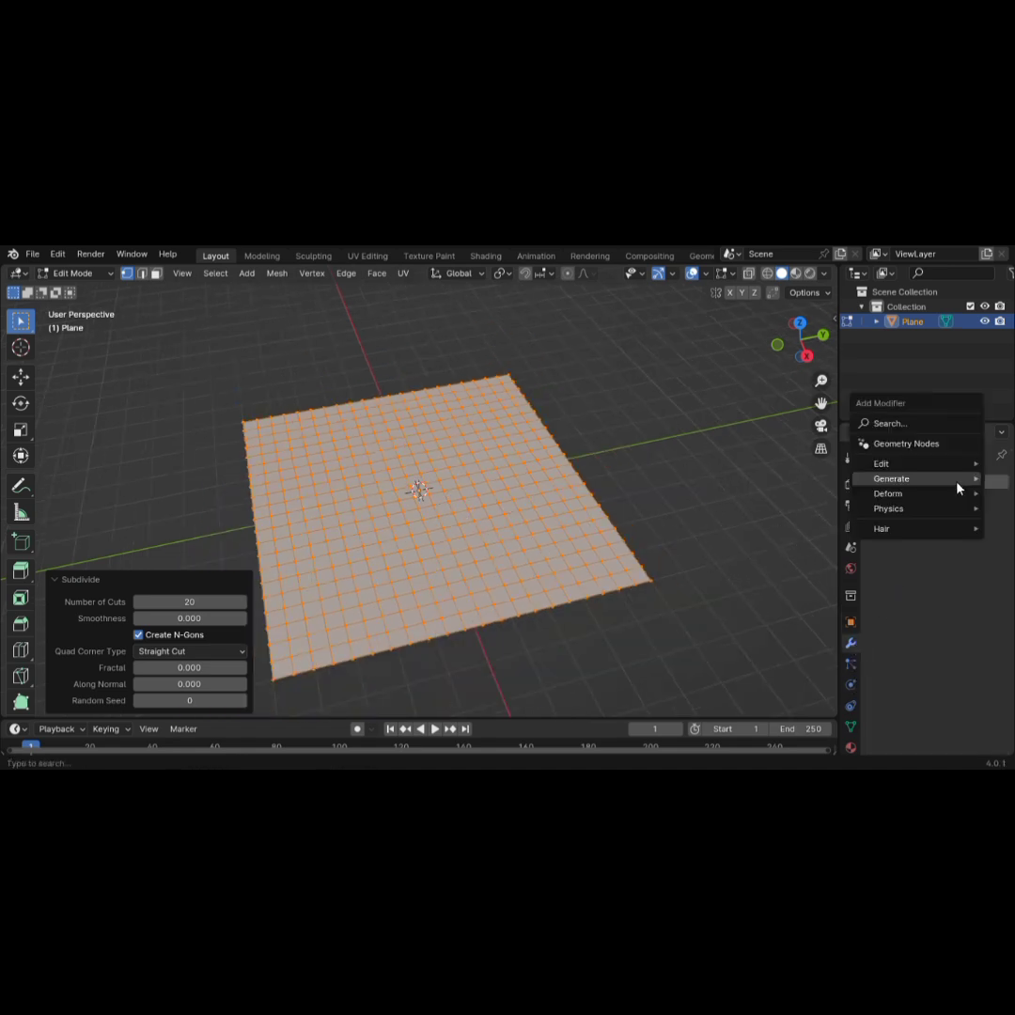
mouse_move(849, 487)
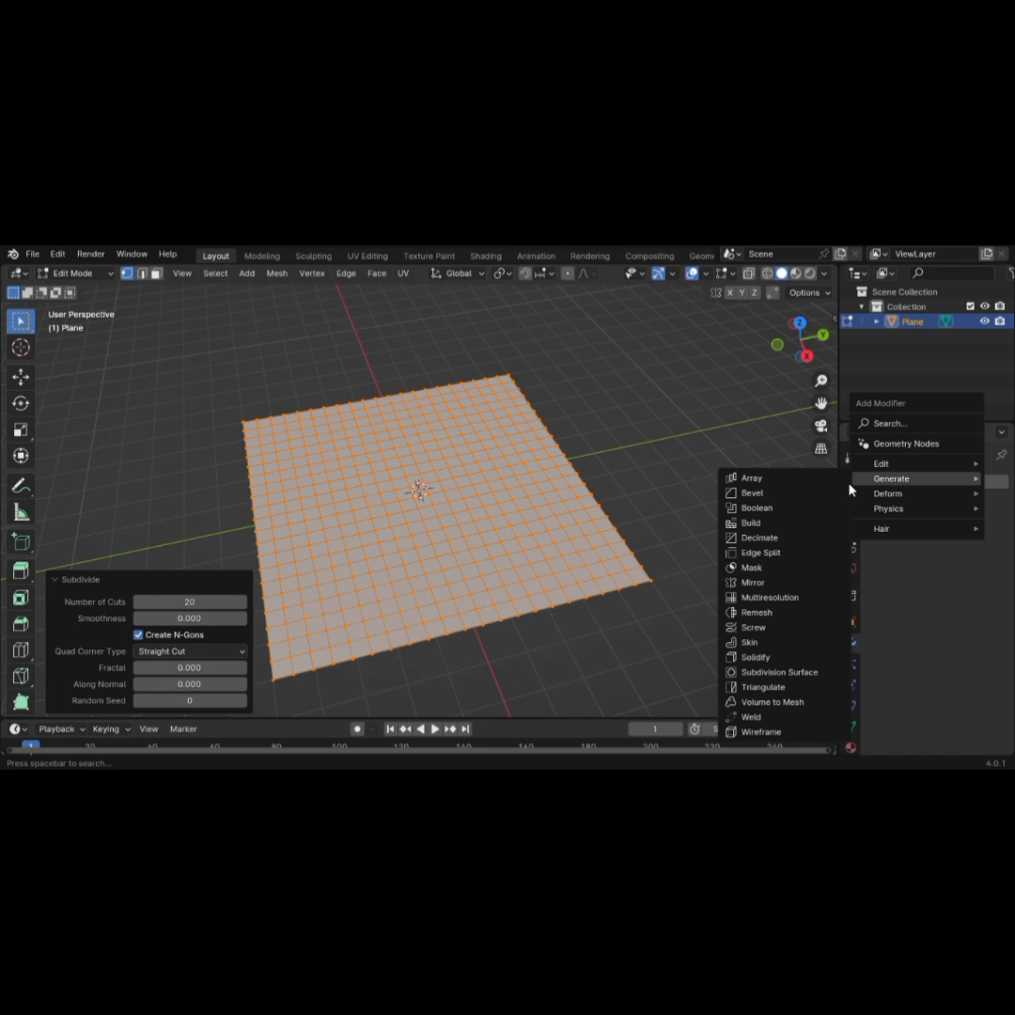
left_click(784, 671)
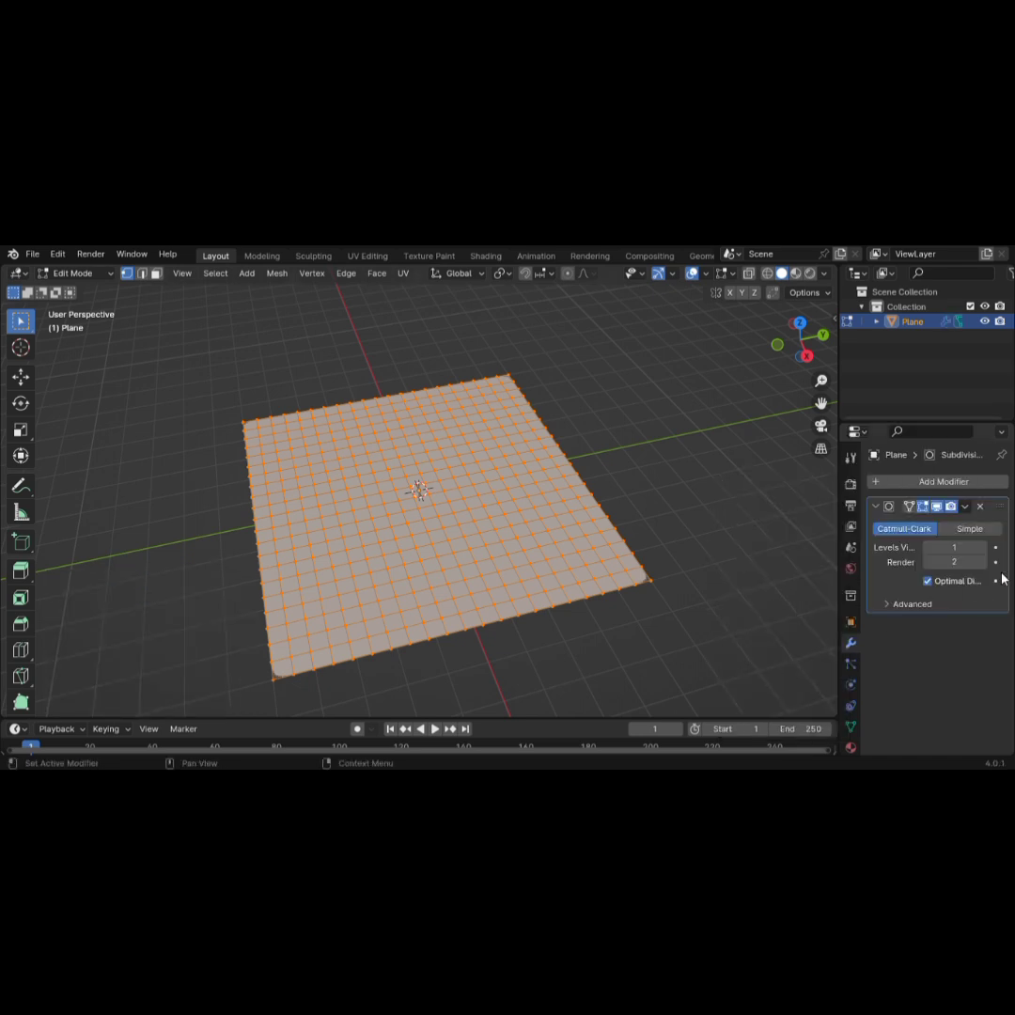
left_click(983, 548)
left_click(982, 547)
left_click(872, 506)
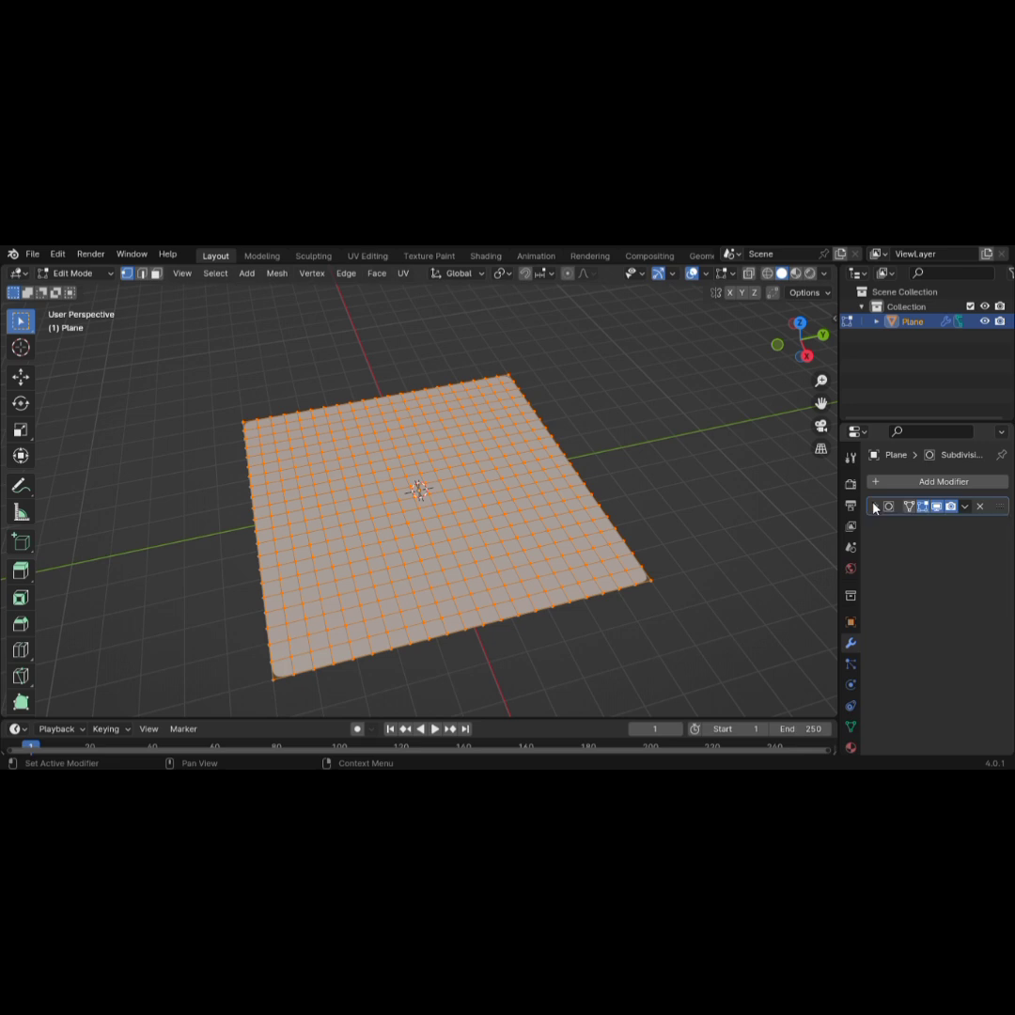
key("Tab")
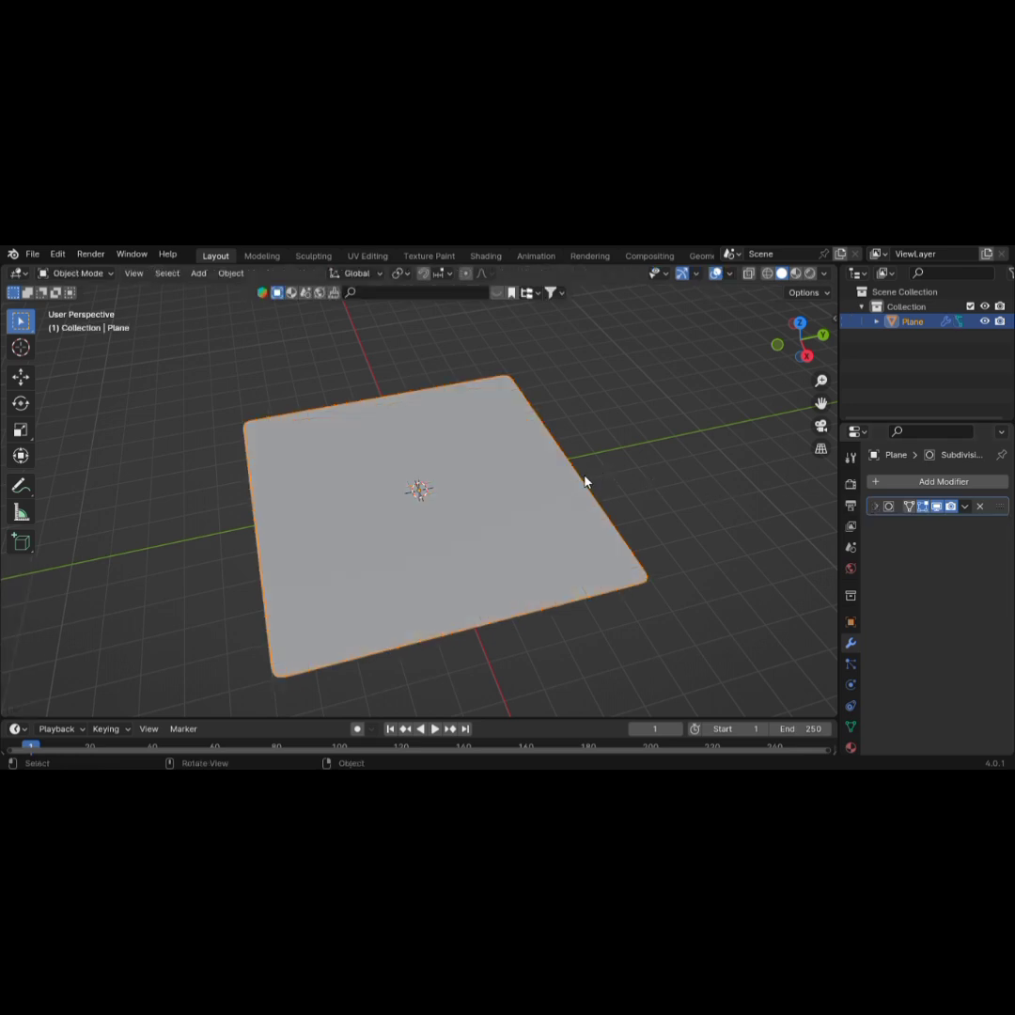
Deselect the large plane and add a second mesh plane at the world origin
scroll(585, 482, "down", 3)
left_click(544, 507)
scroll(463, 487, "up", 2)
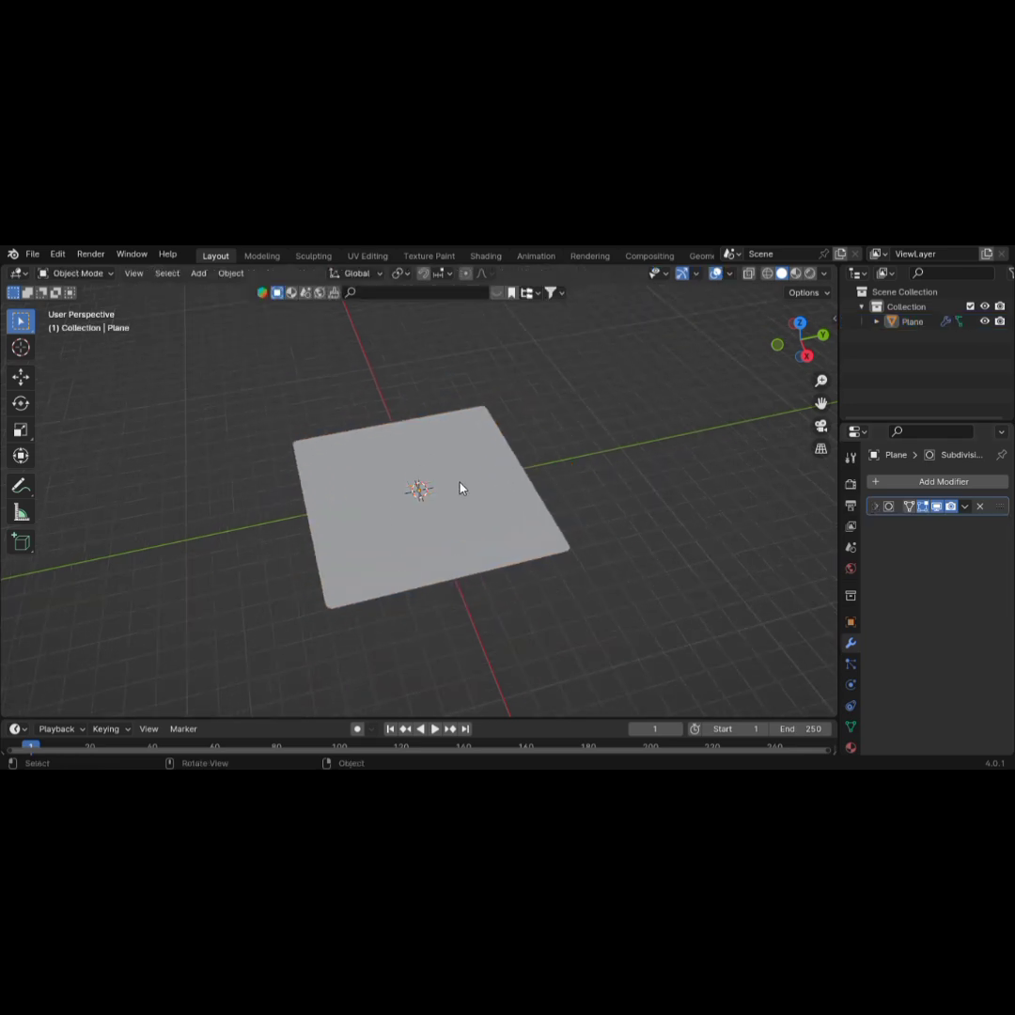
key("shift+a")
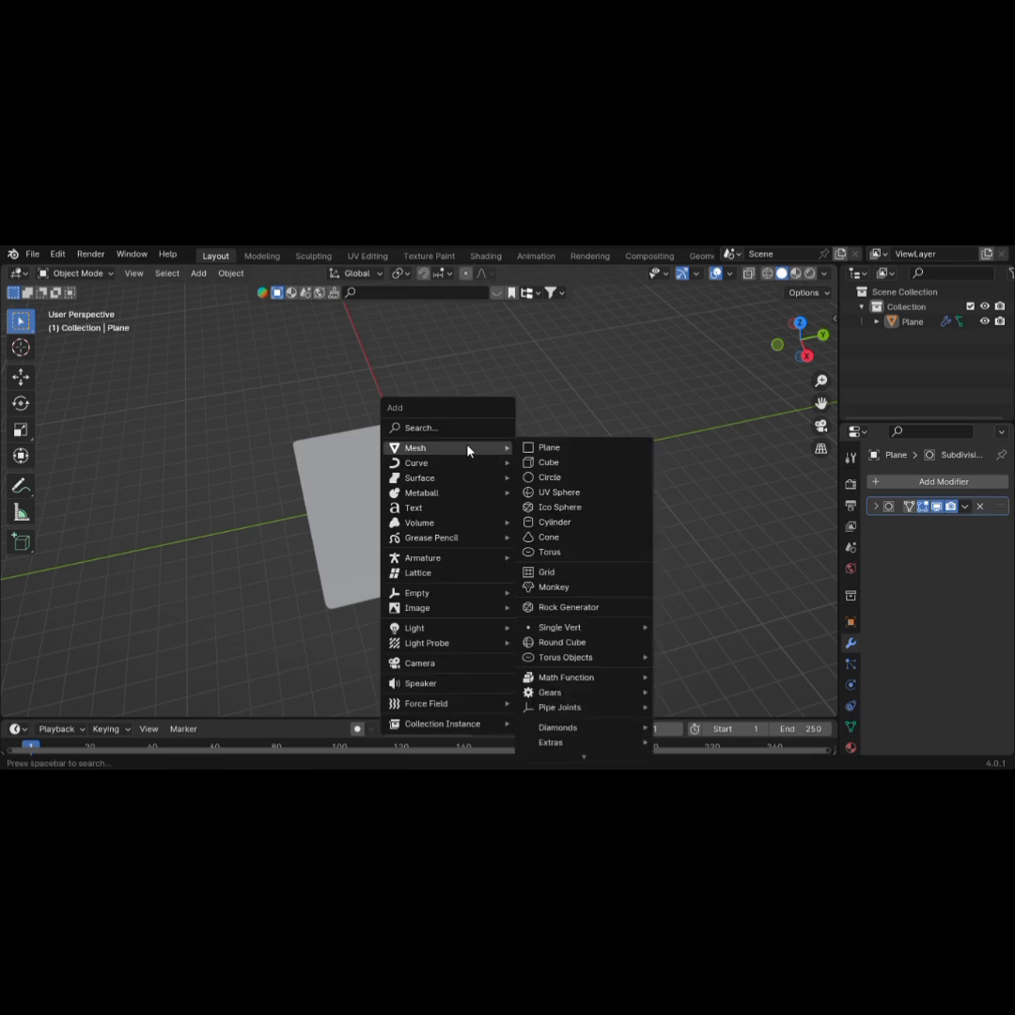
left_click(565, 454)
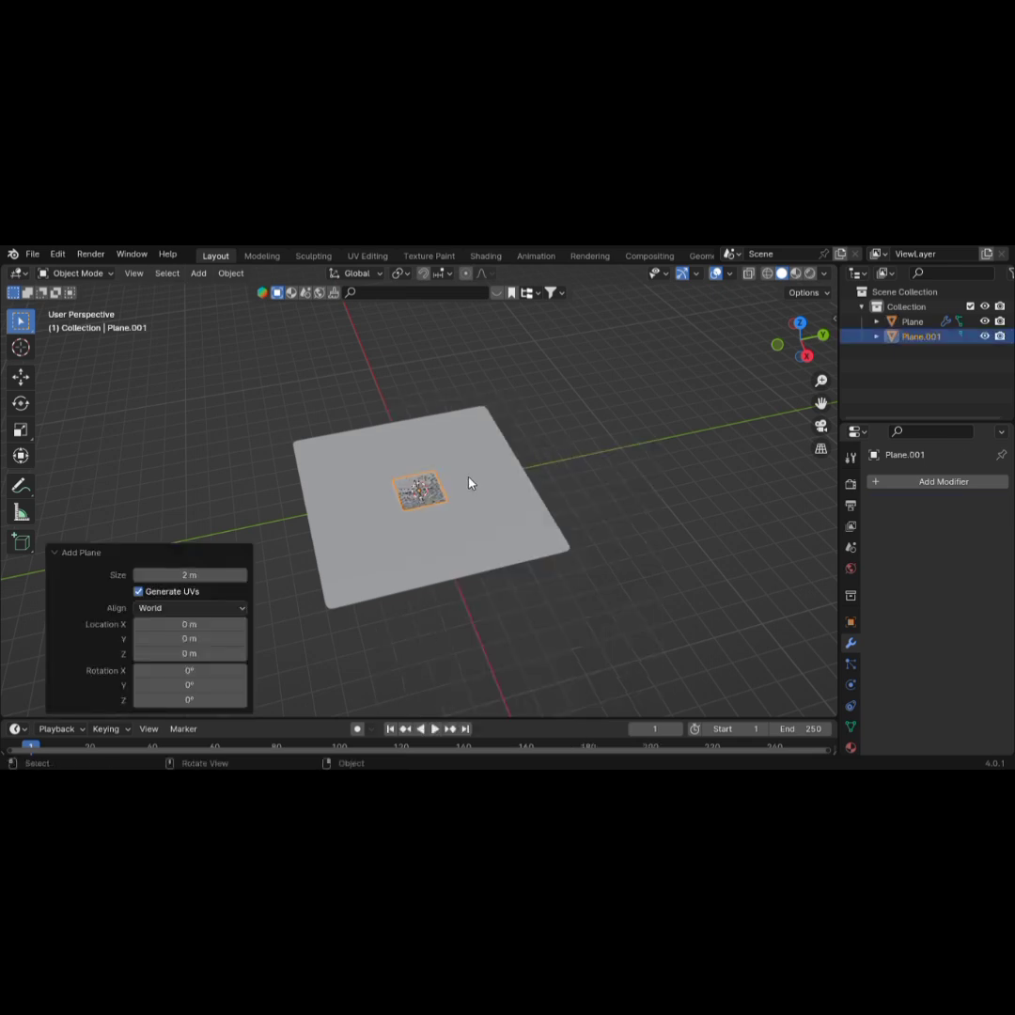
Move the second plane's geometry up 5 m along the Z axis in Edit Mode
key("Tab")
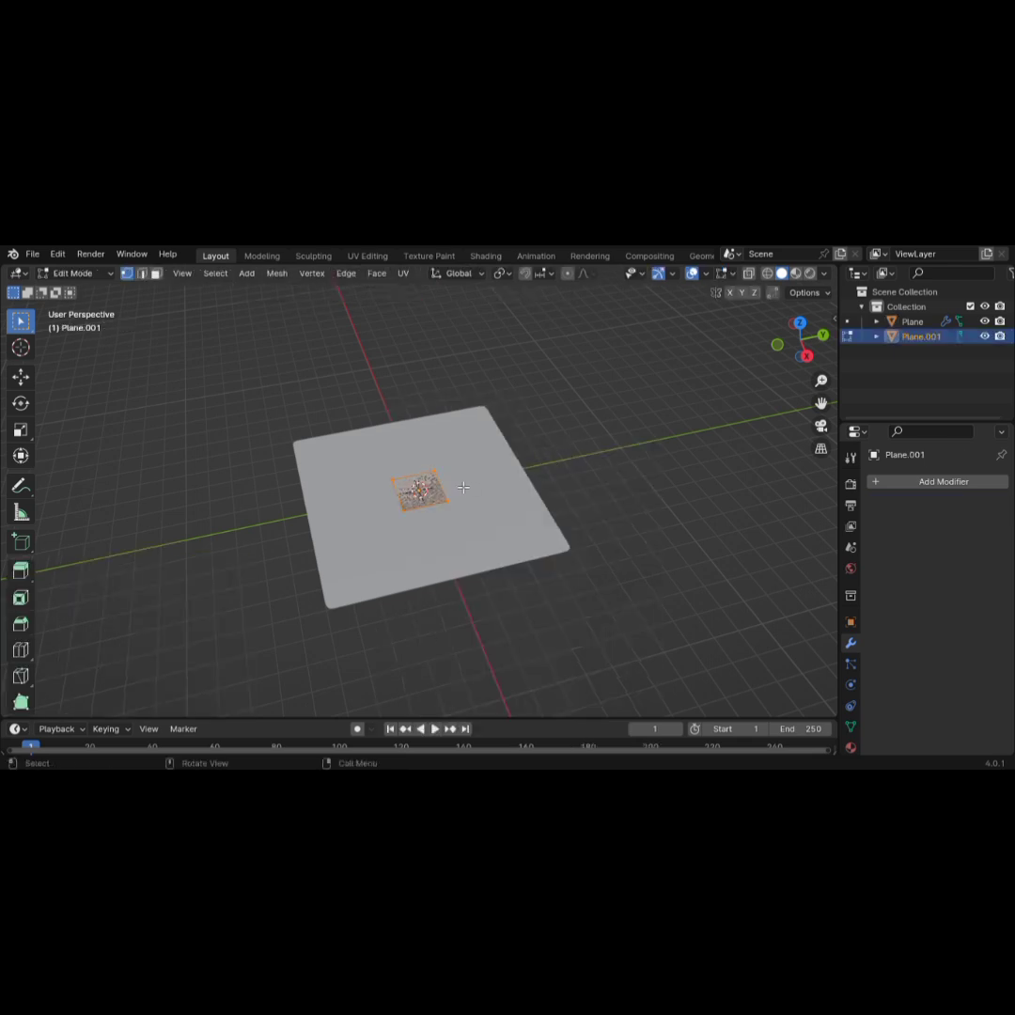
key("KP_1")
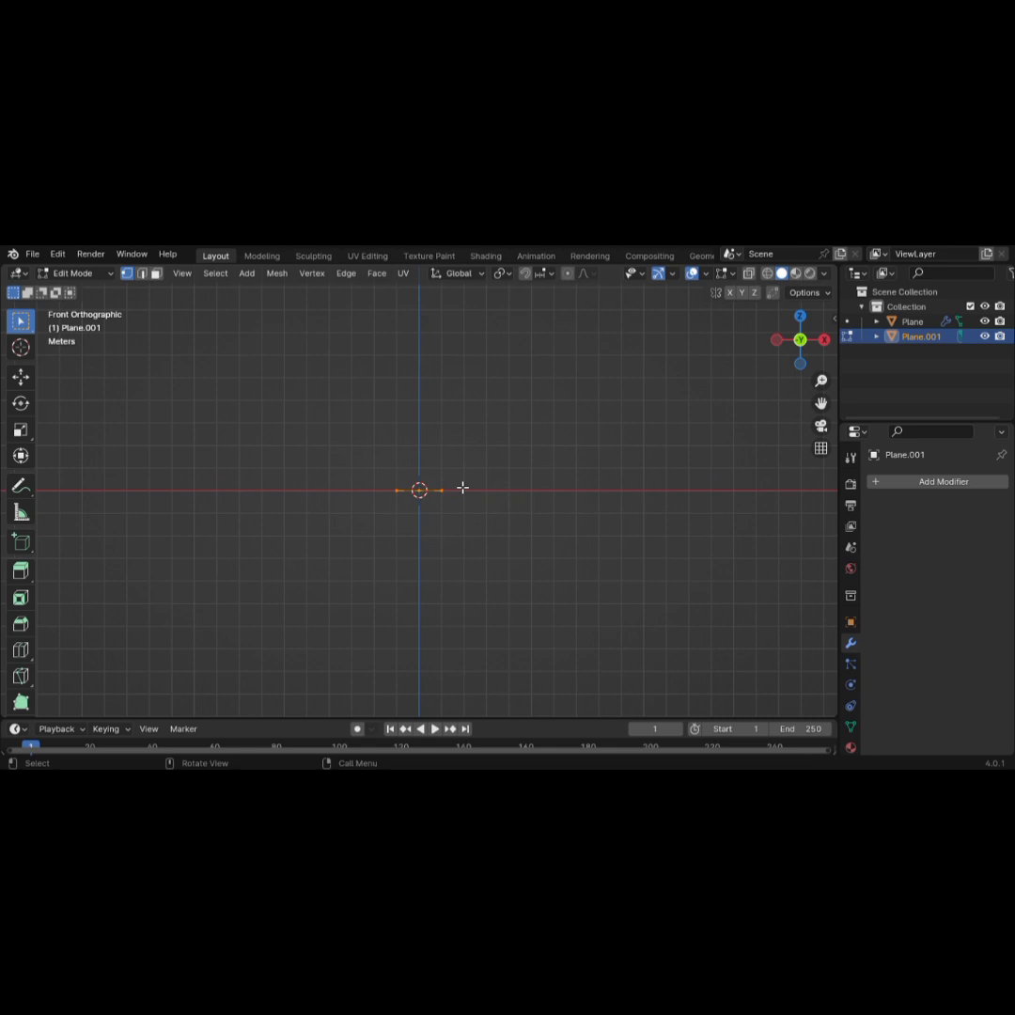
type("gz")
type("5")
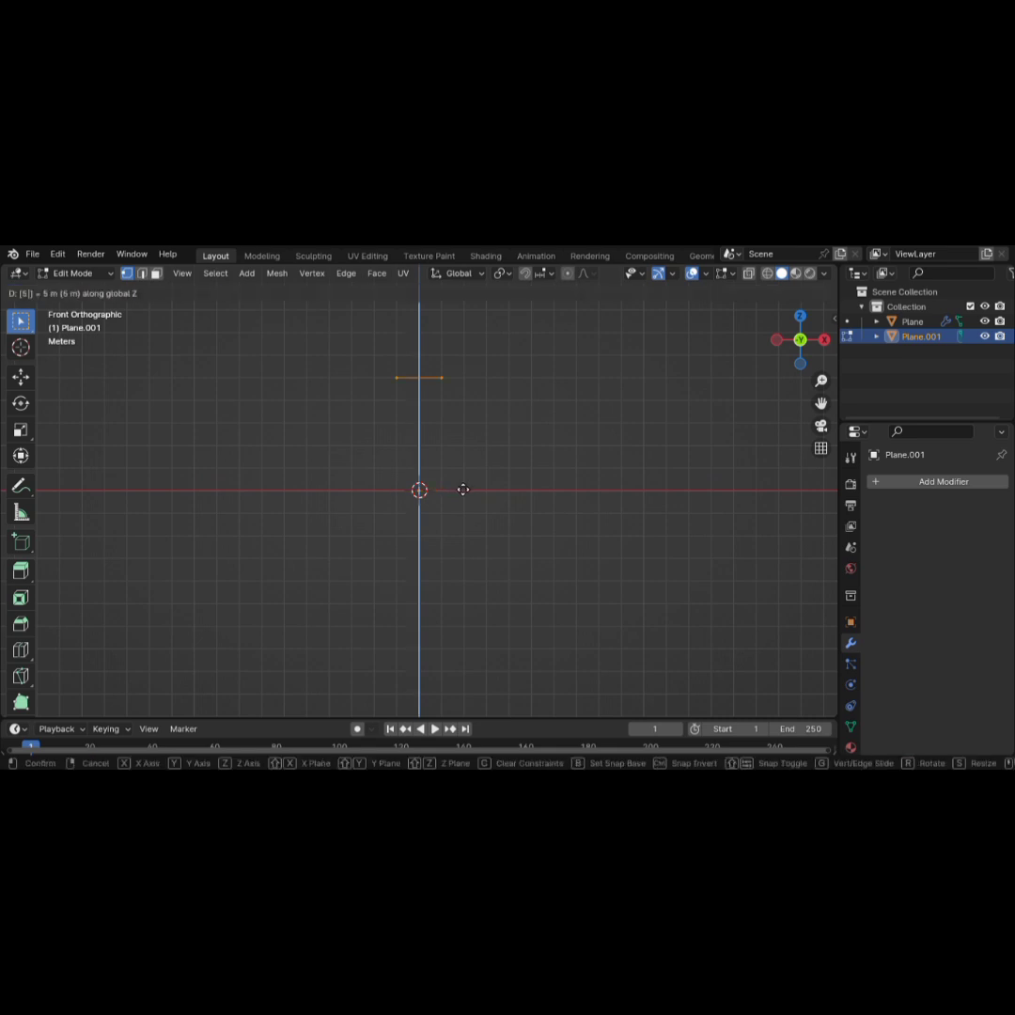
key("Return")
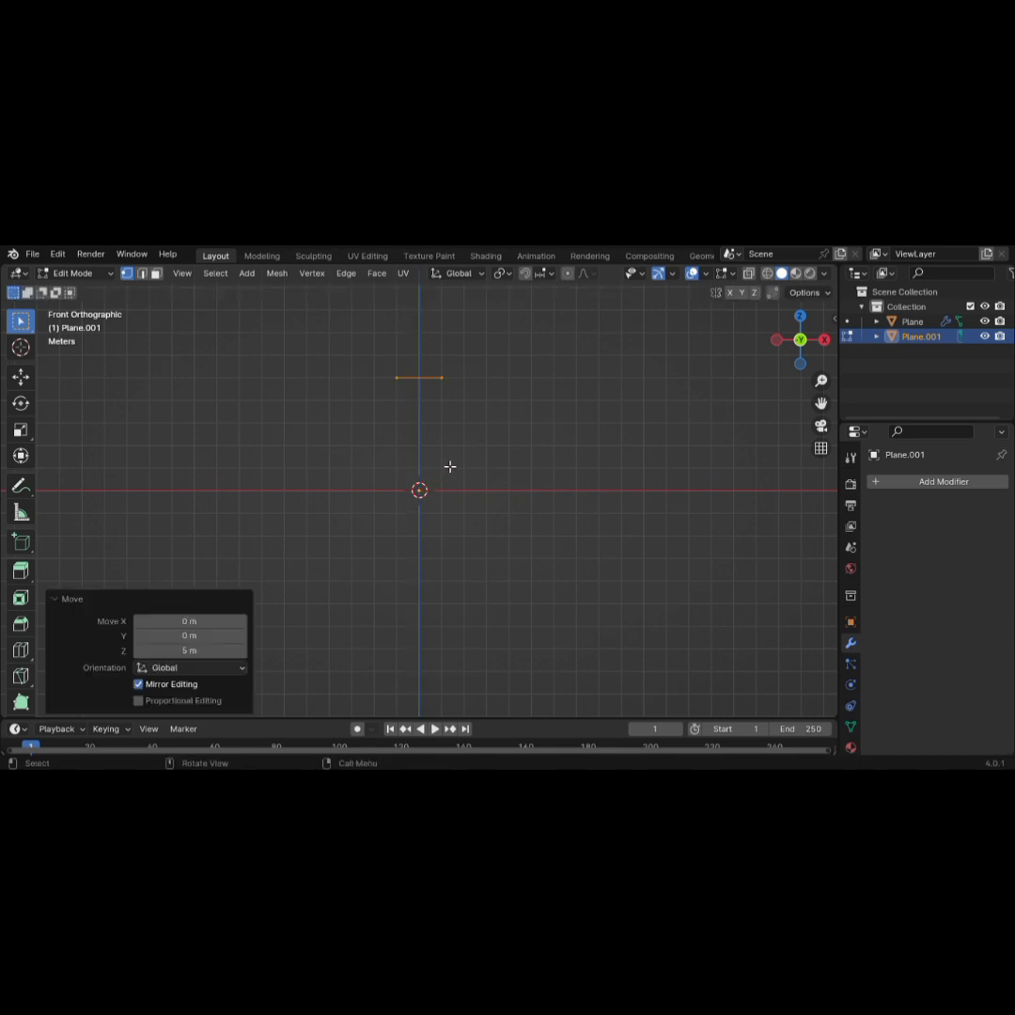
Scale the raised plane's geometry by a factor of 5
middle_click_drag(449, 465, 457, 495)
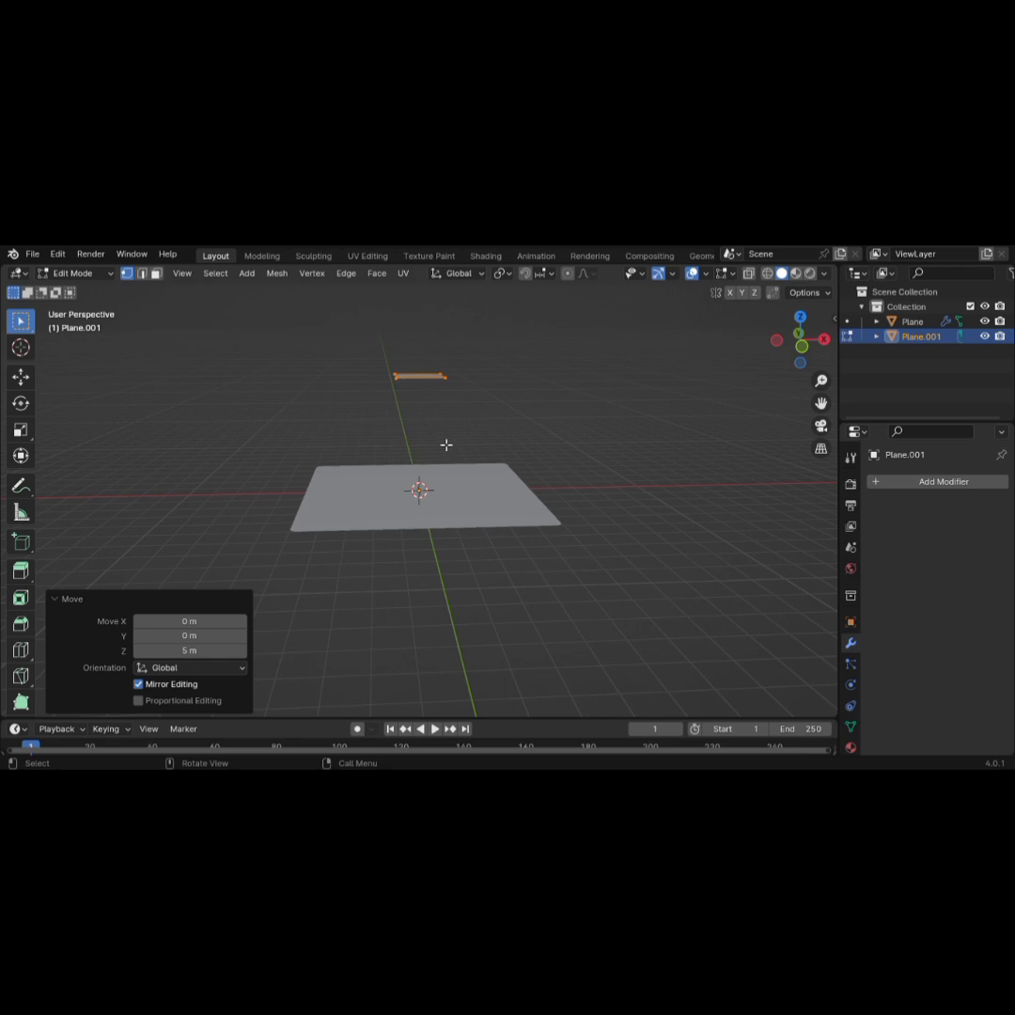
type("s")
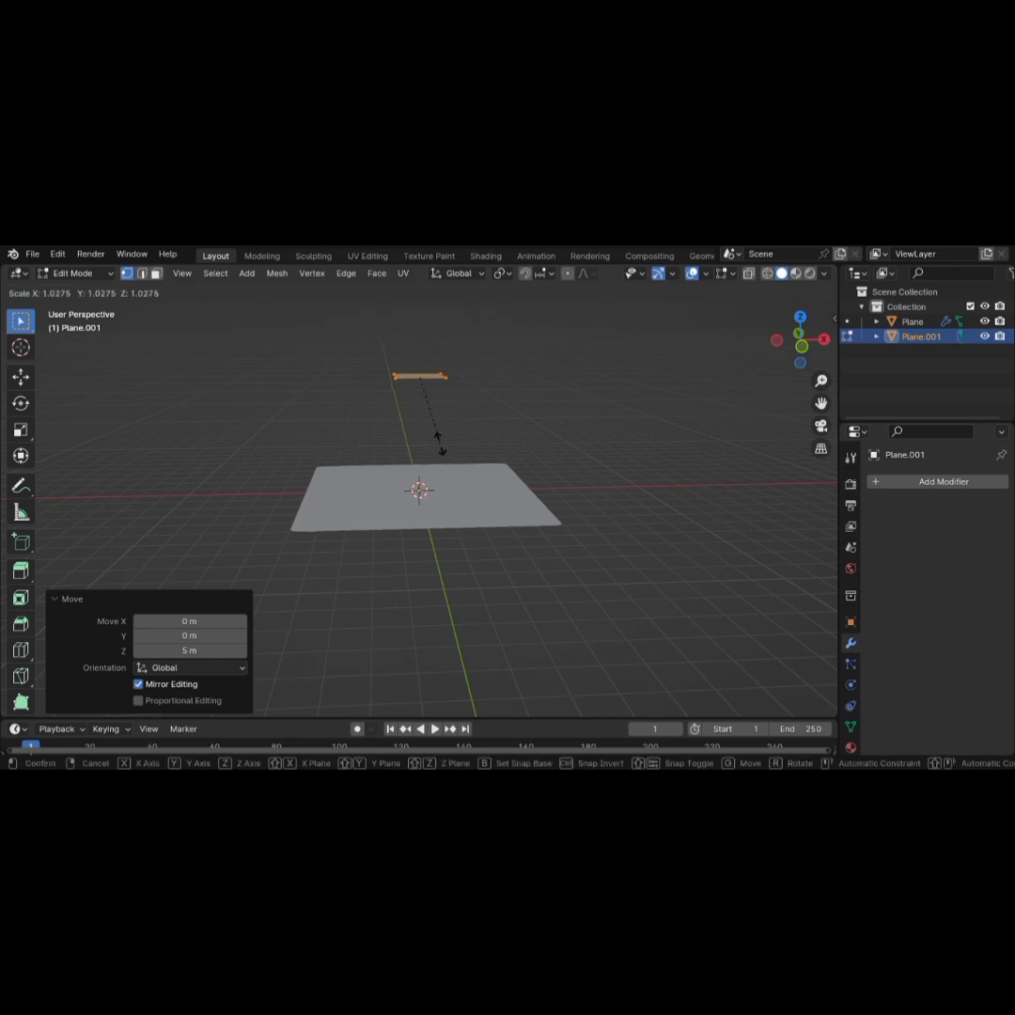
type("5")
key("Return")
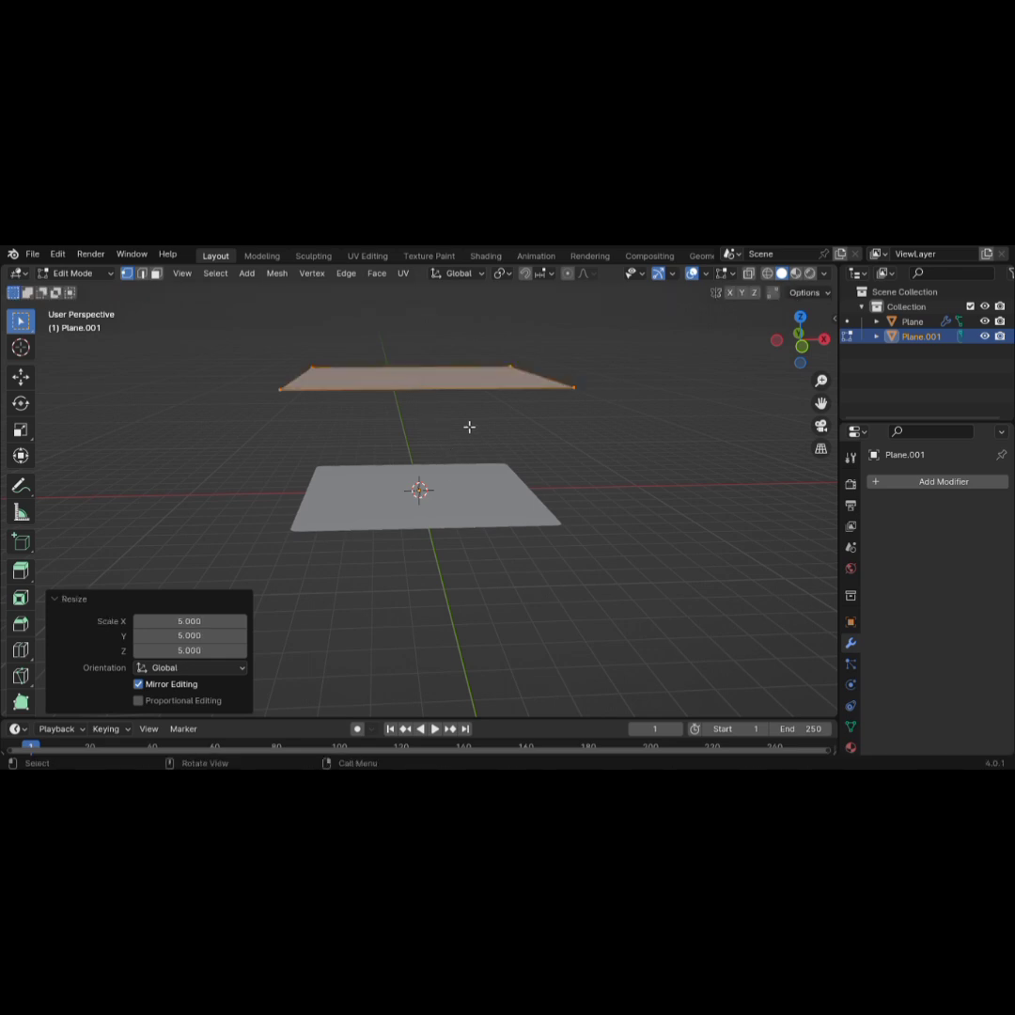
Subdivide the raised plane with the number of cuts set to 10 and return to Object Mode
middle_click_drag(416, 443, 479, 496)
right_click(449, 386)
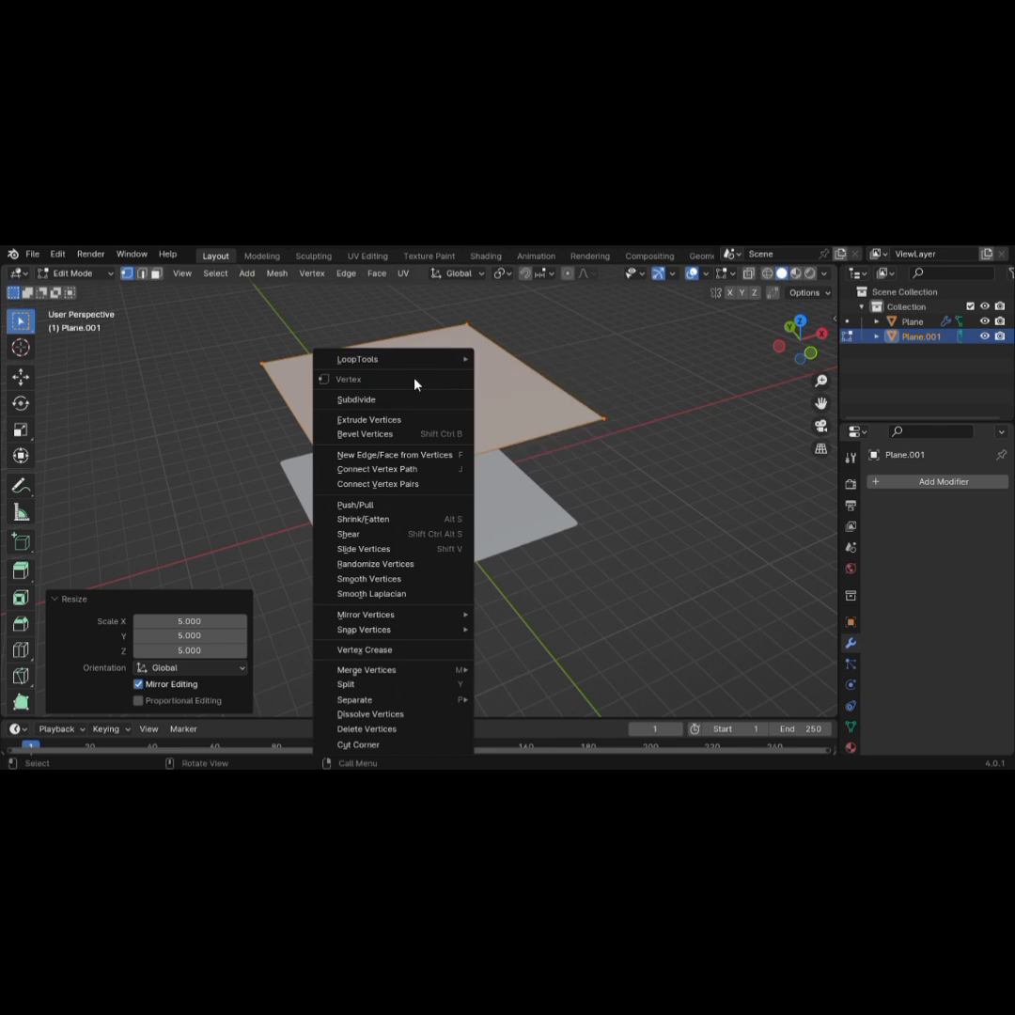
left_click(413, 398)
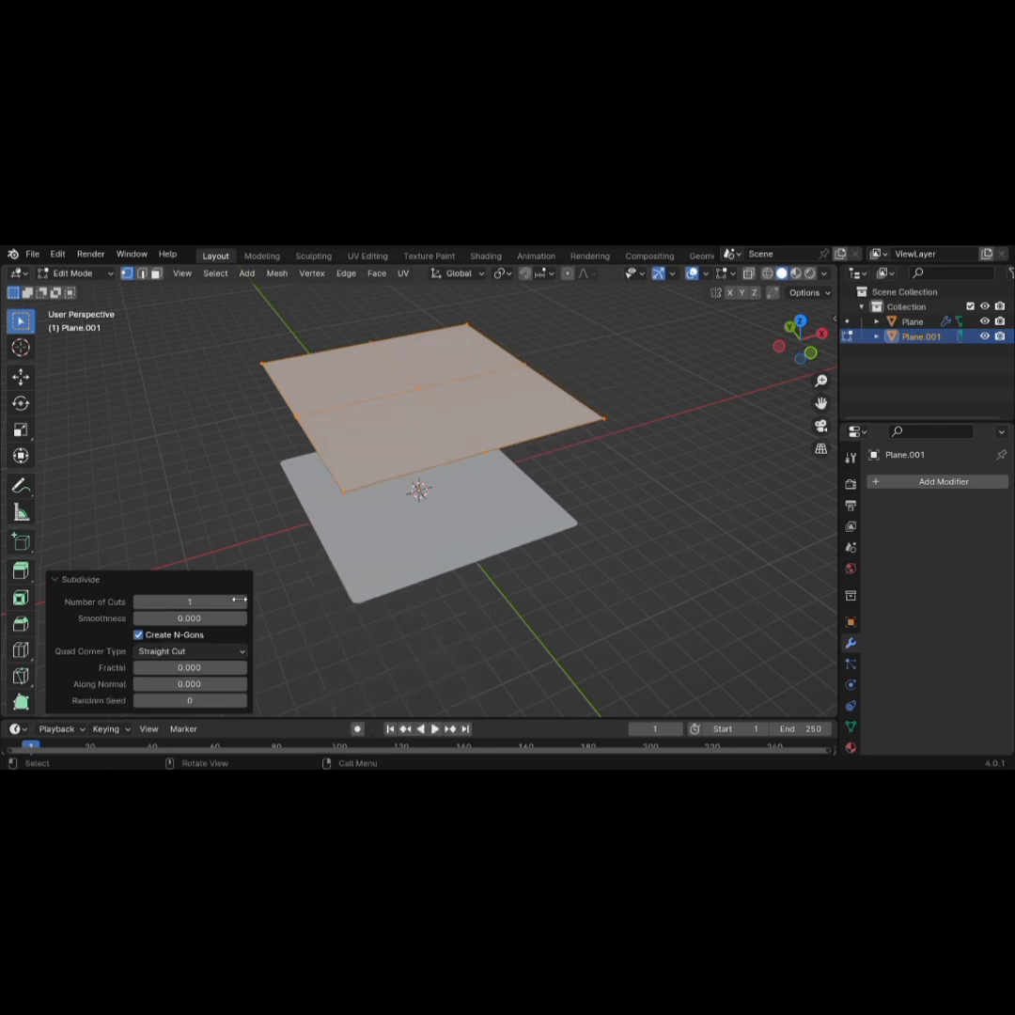
left_click(193, 605)
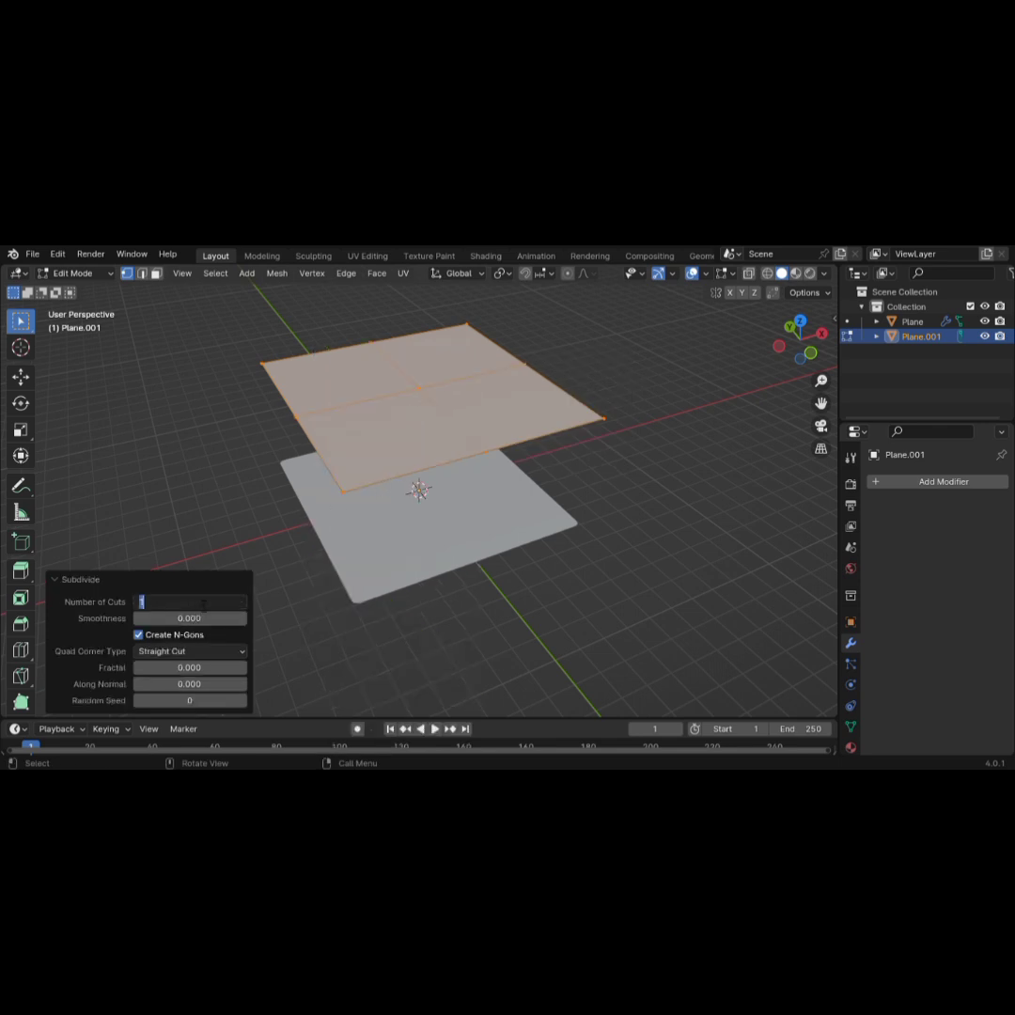
type("10")
key("Return")
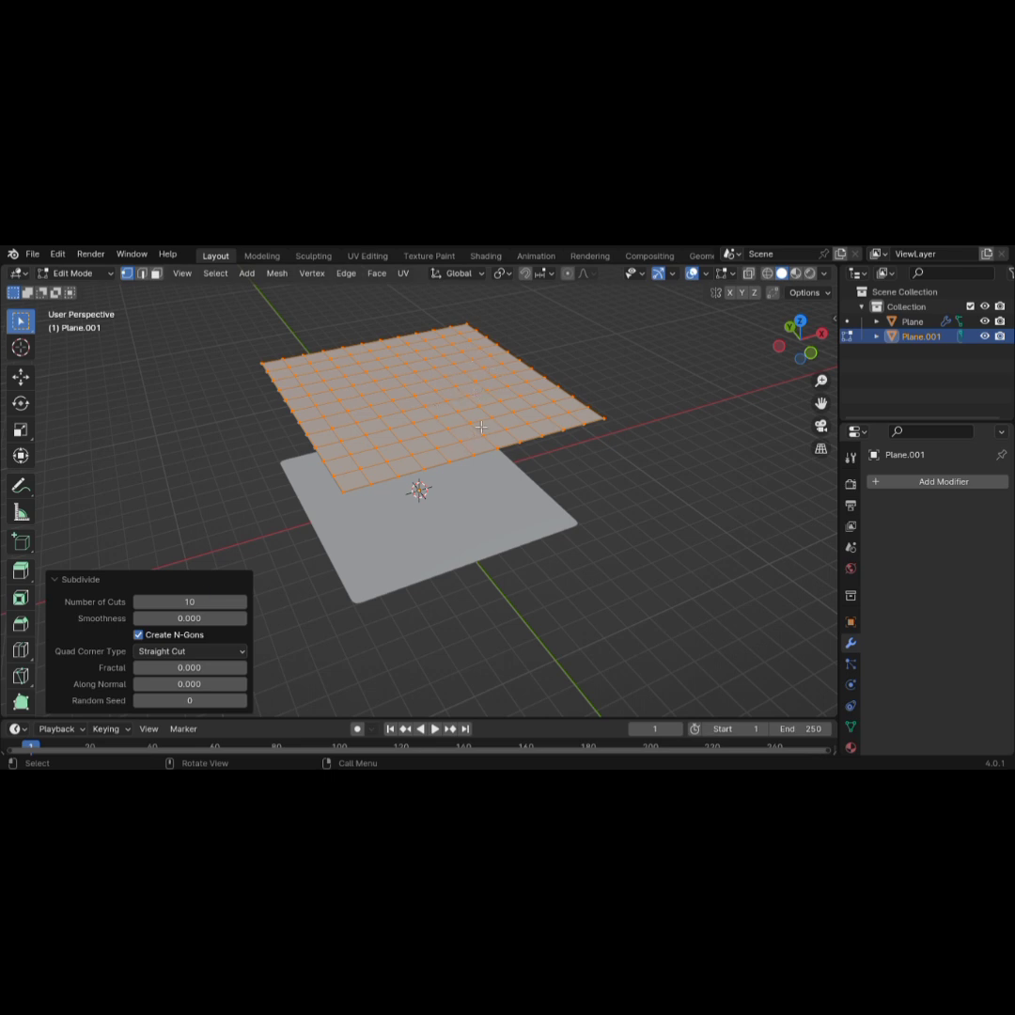
right_click(431, 398)
middle_click_drag(686, 488, 656, 485)
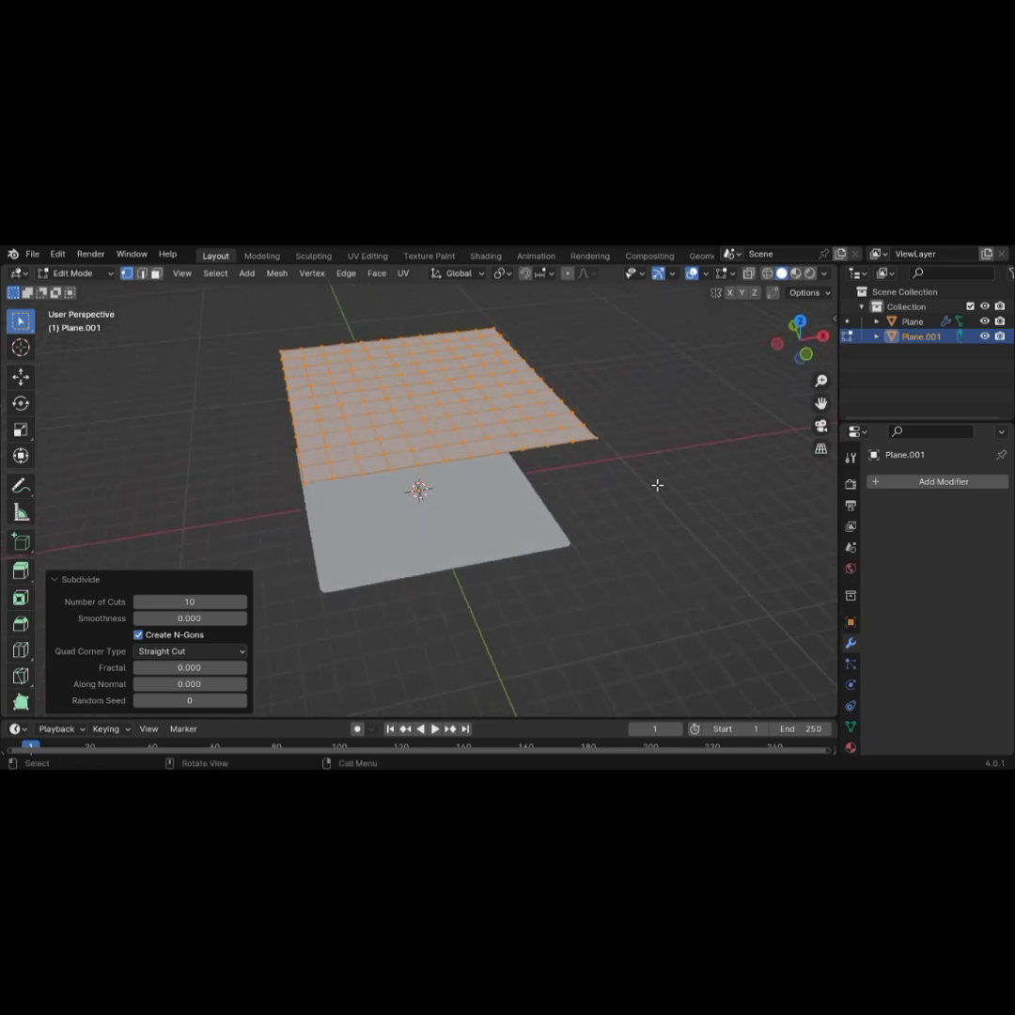
key("Tab")
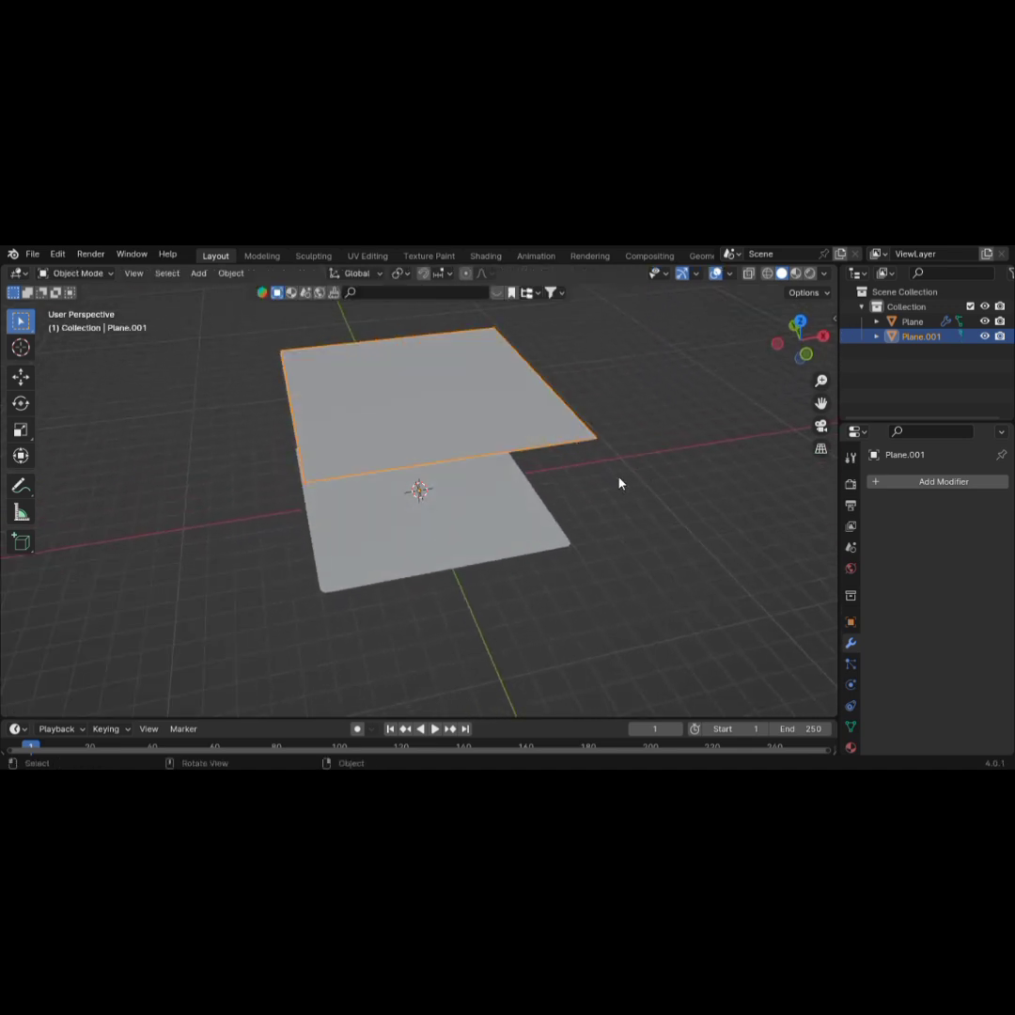
Add an emitter particle system to the upper plane
left_click(483, 558)
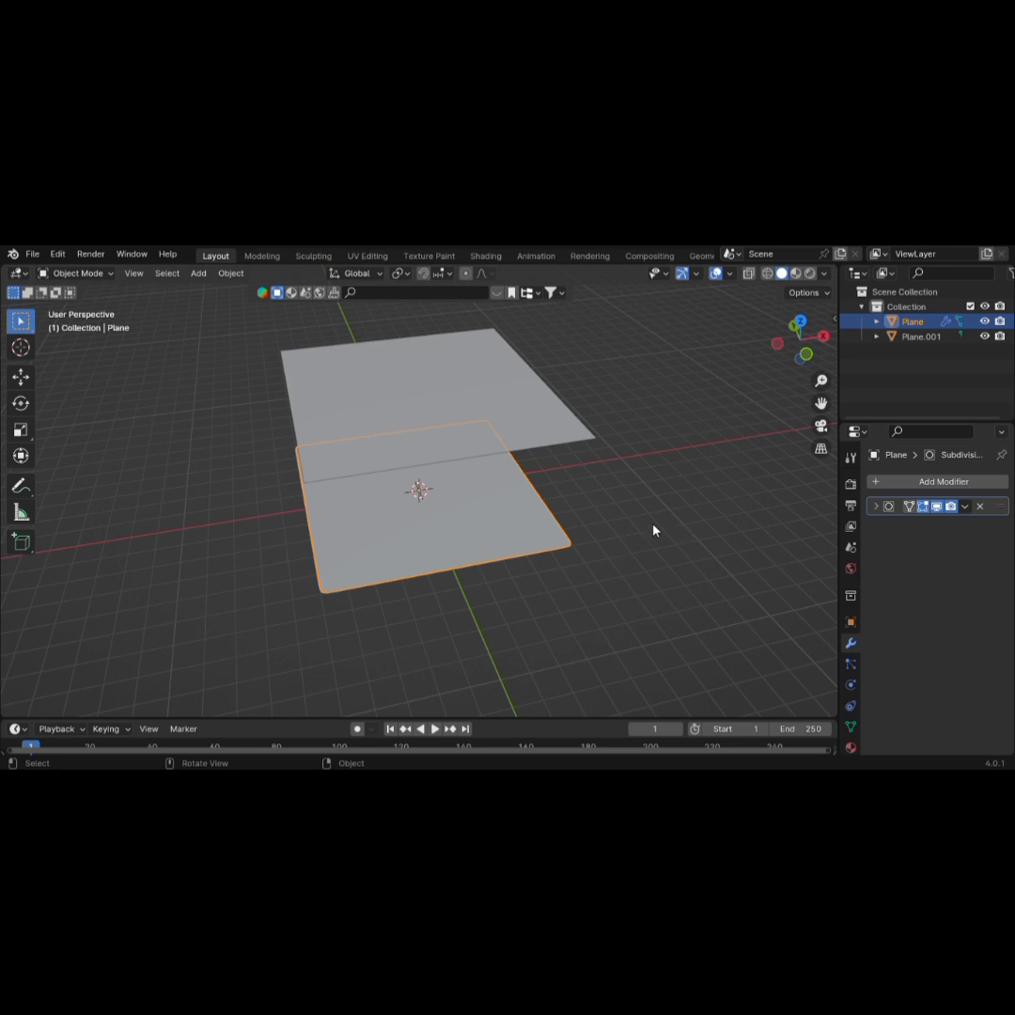
scroll(437, 525, "up", 2)
middle_click_drag(467, 552, 501, 518)
scroll(500, 522, "up", 3)
left_click(462, 410)
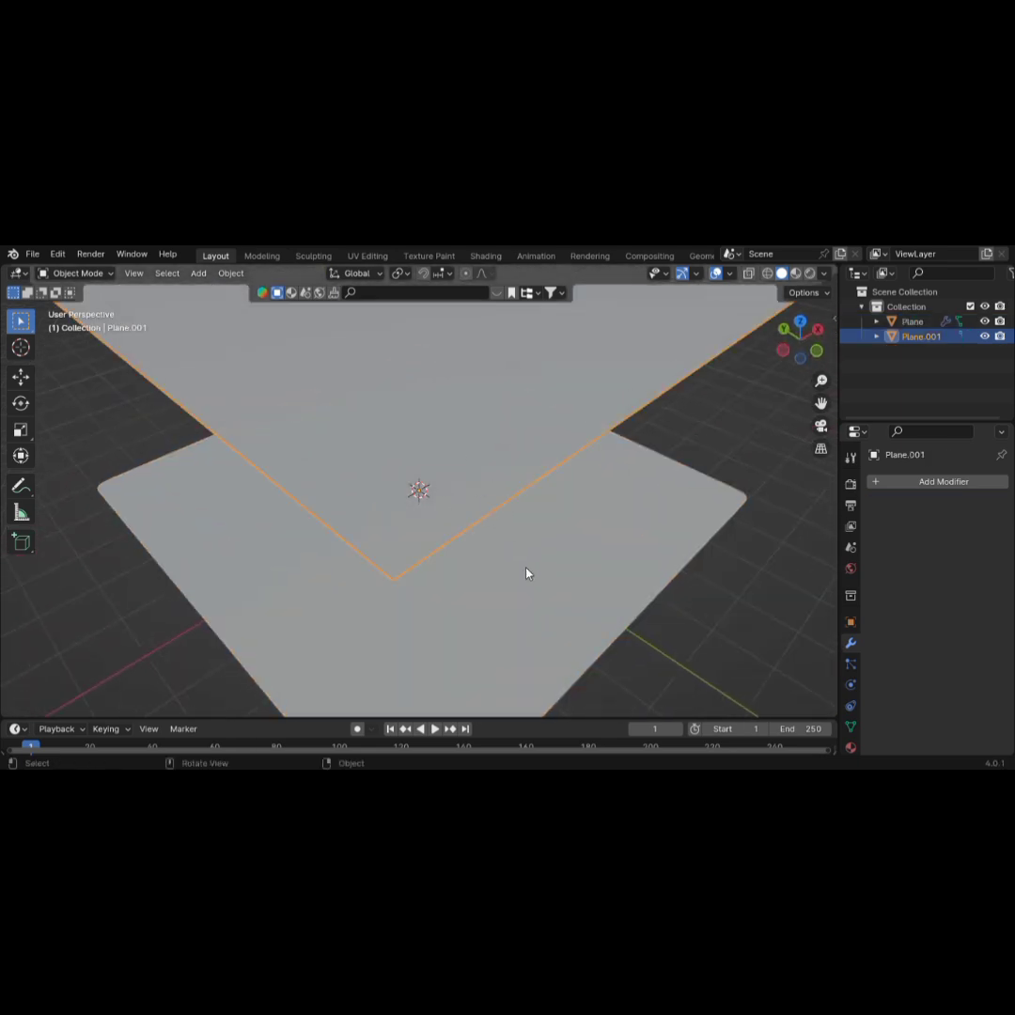
scroll(506, 546, "down", 6)
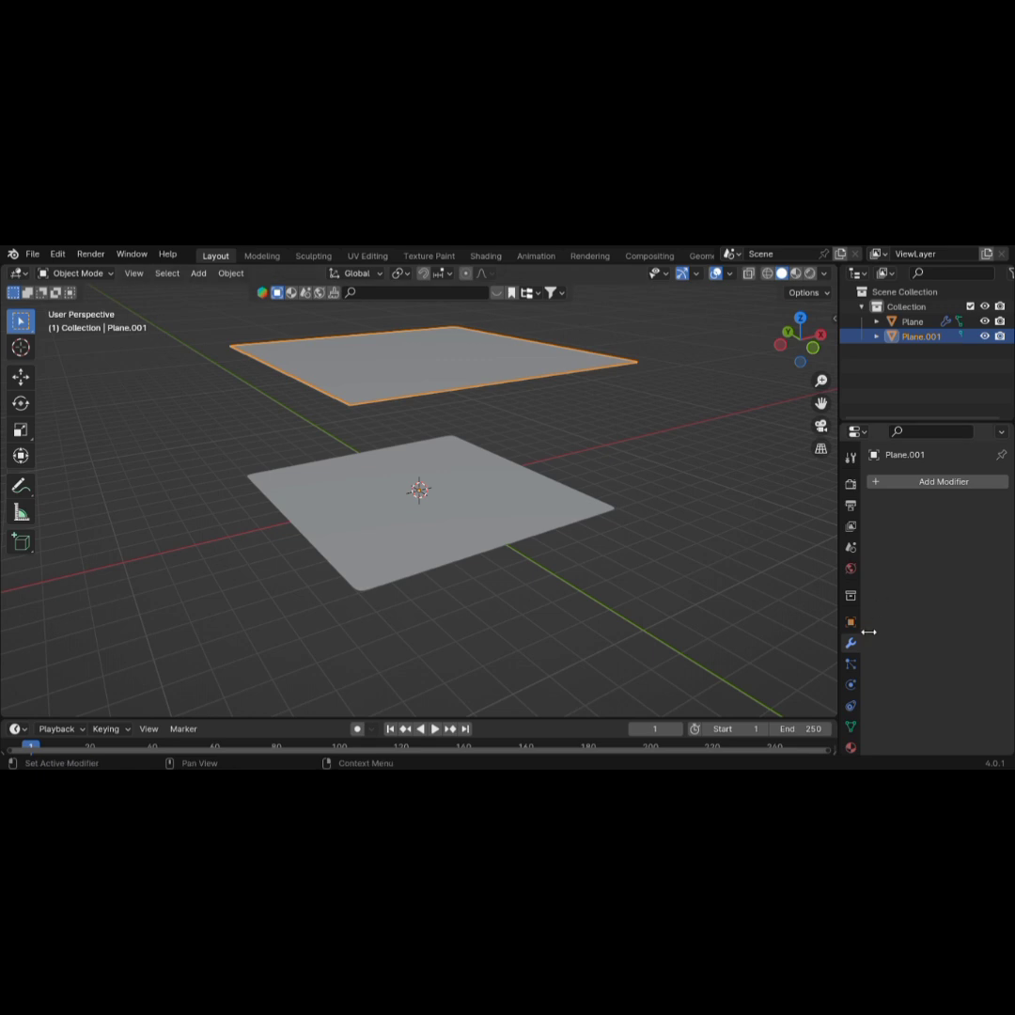
left_click(850, 663)
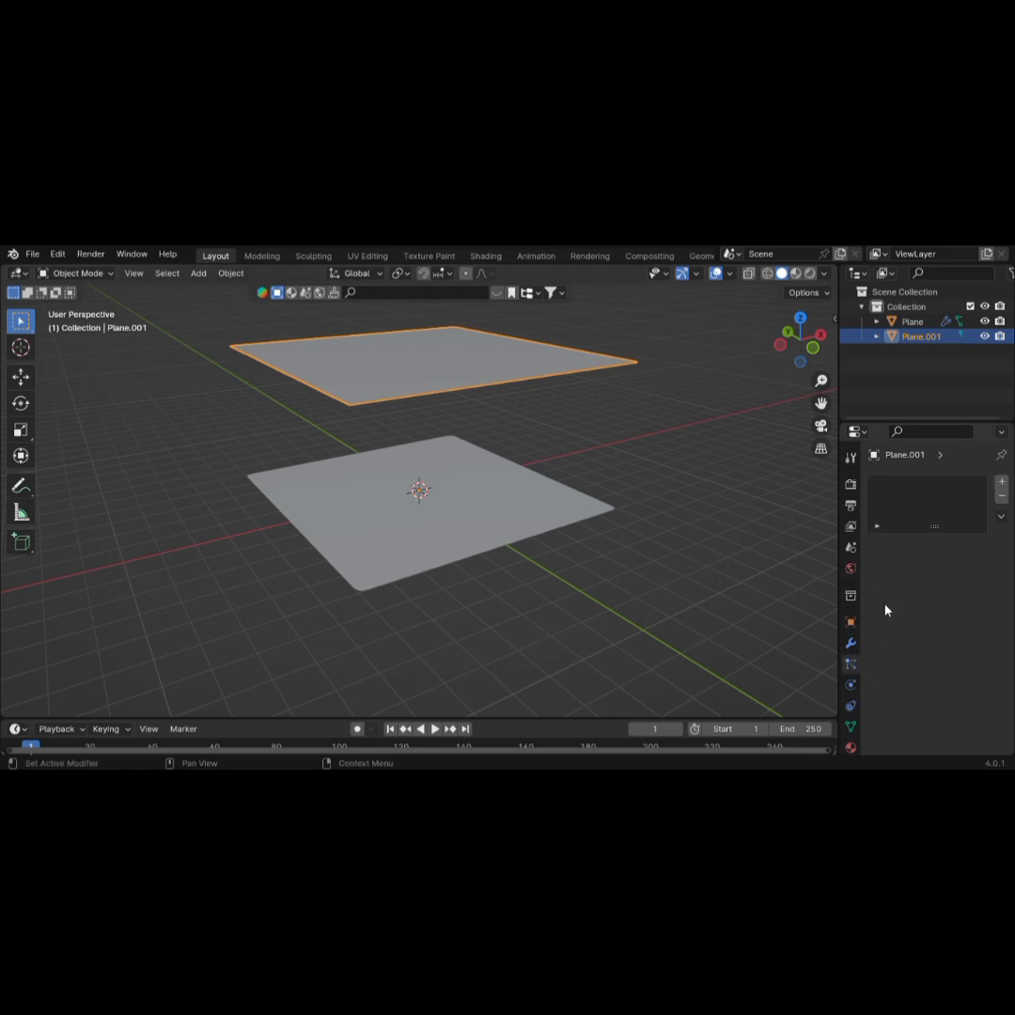
left_click(1003, 482)
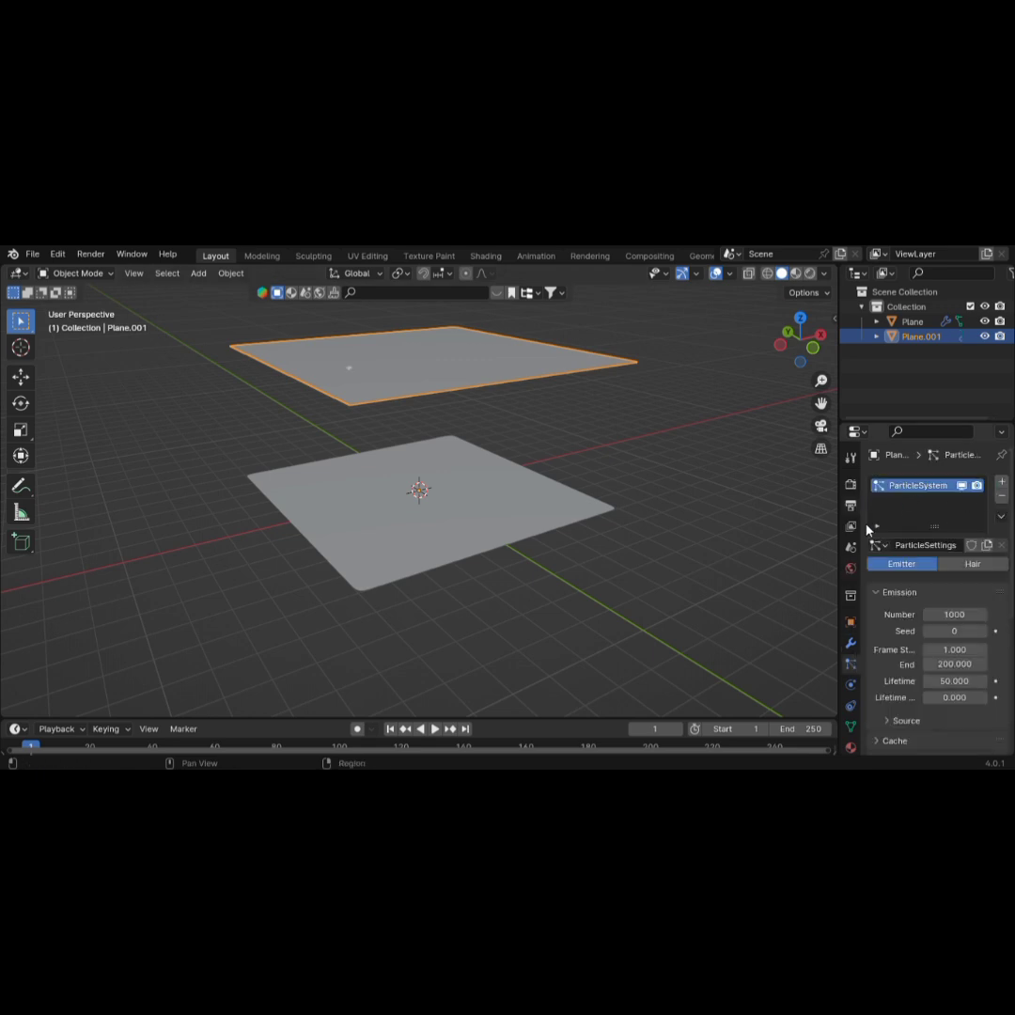
Set the particle emission's start frame to 5 and its end frame to 100
left_click(956, 650)
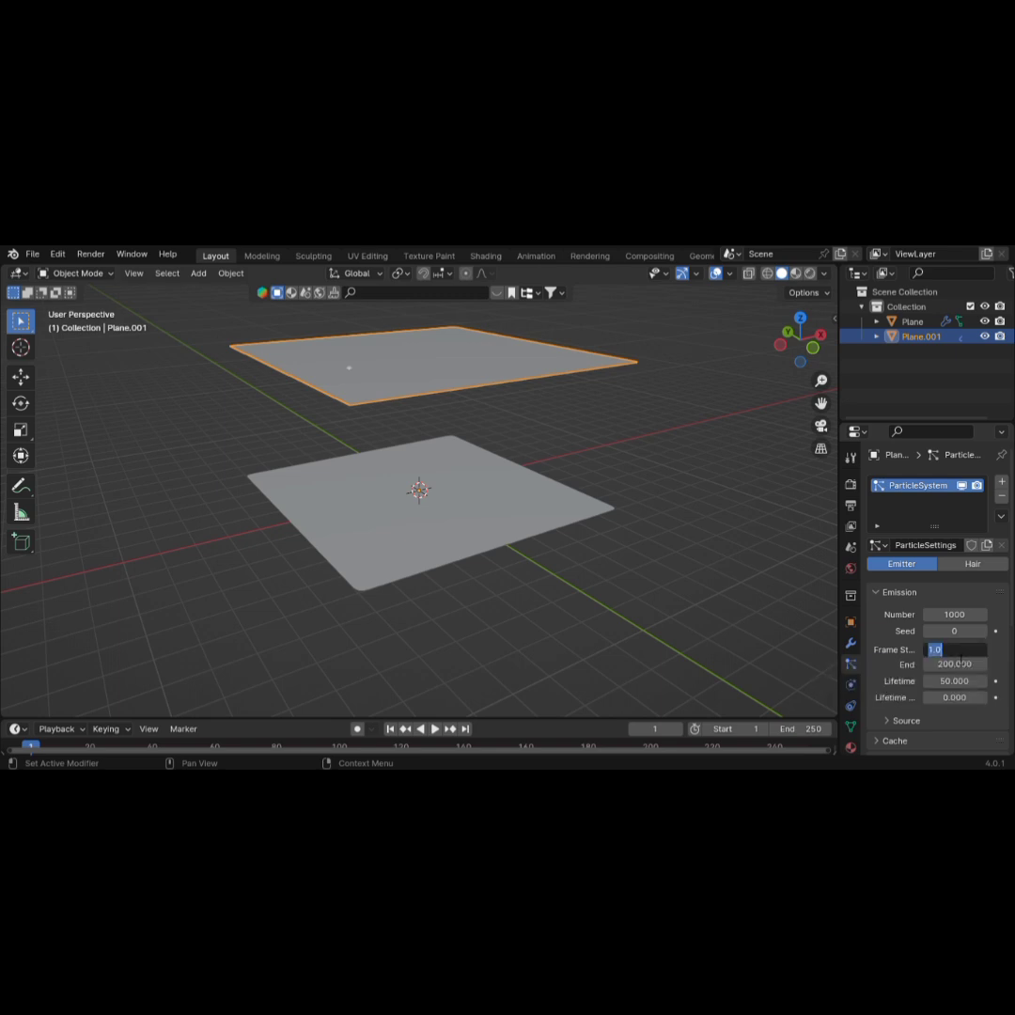
type("5")
key("Return")
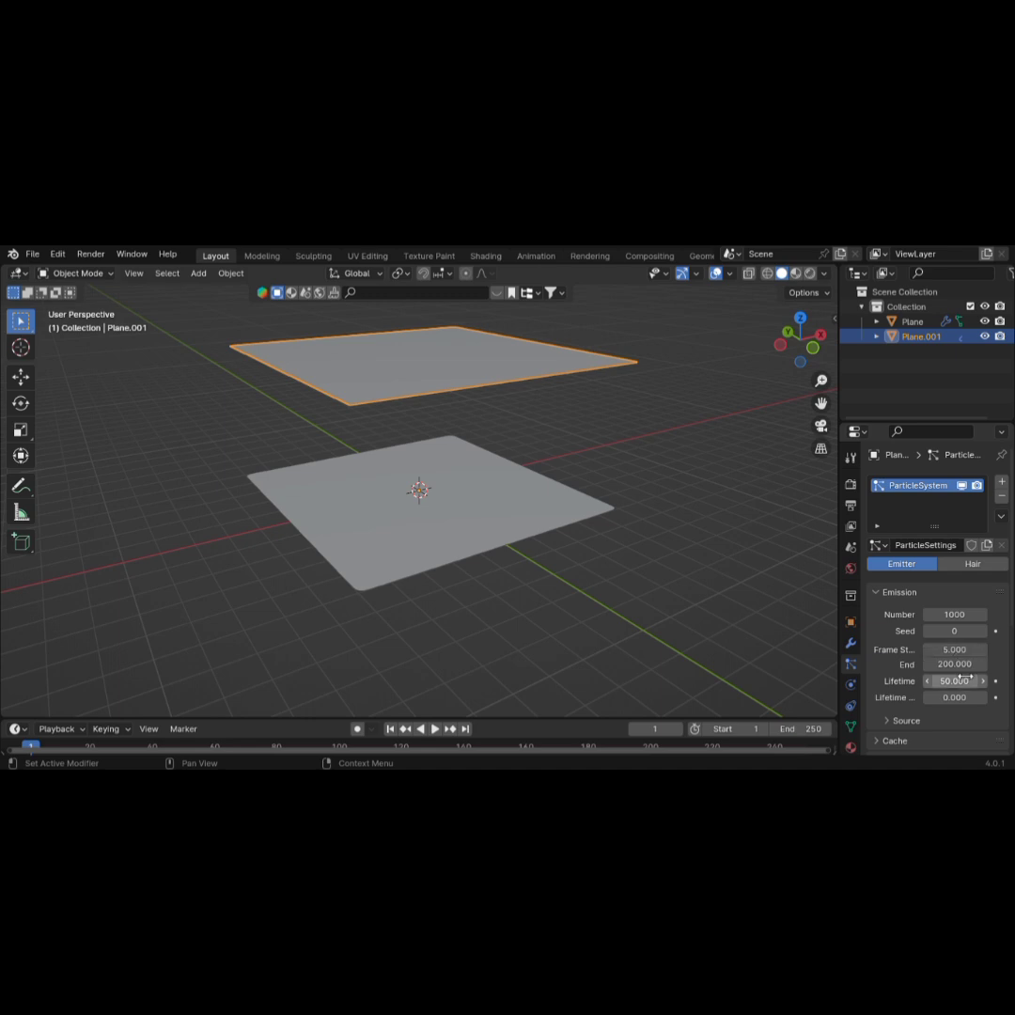
left_click(960, 665)
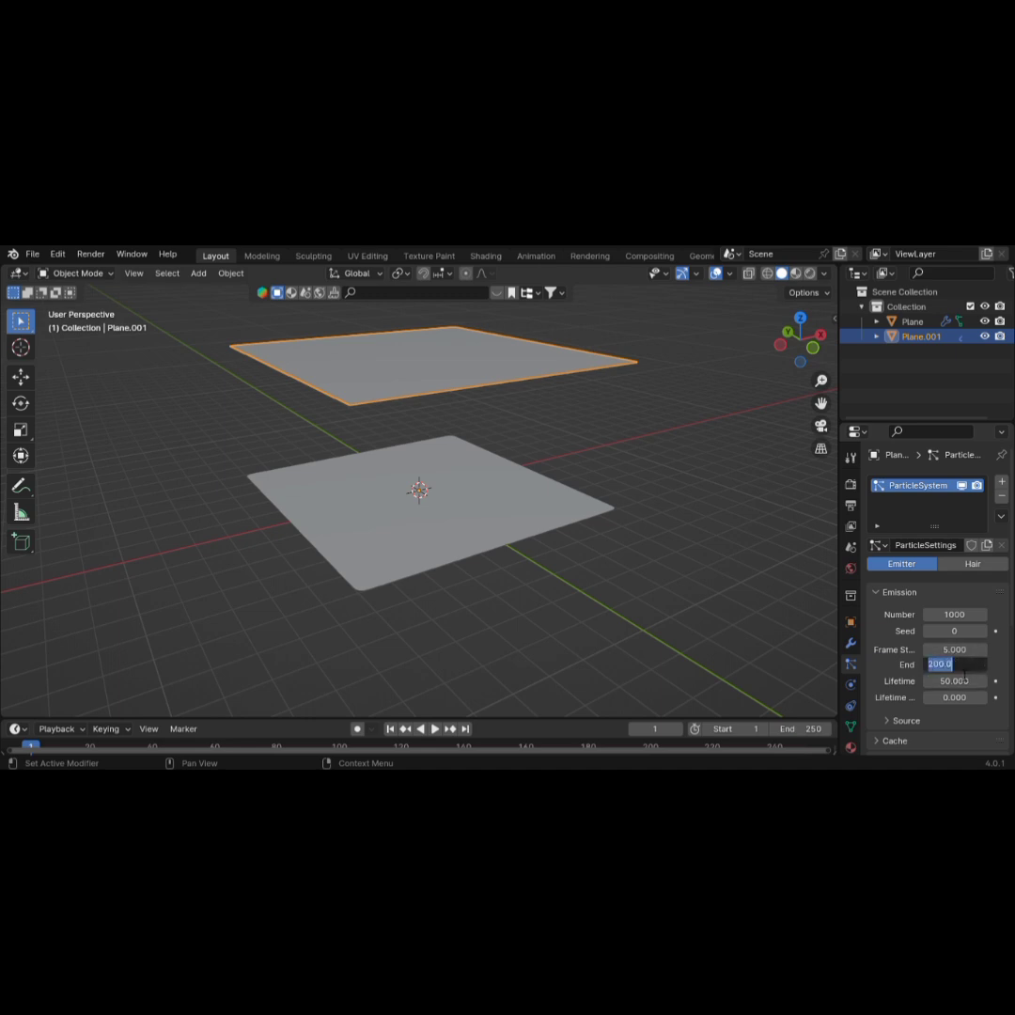
type("5")
key("Return")
scroll(958, 696, "down", 2)
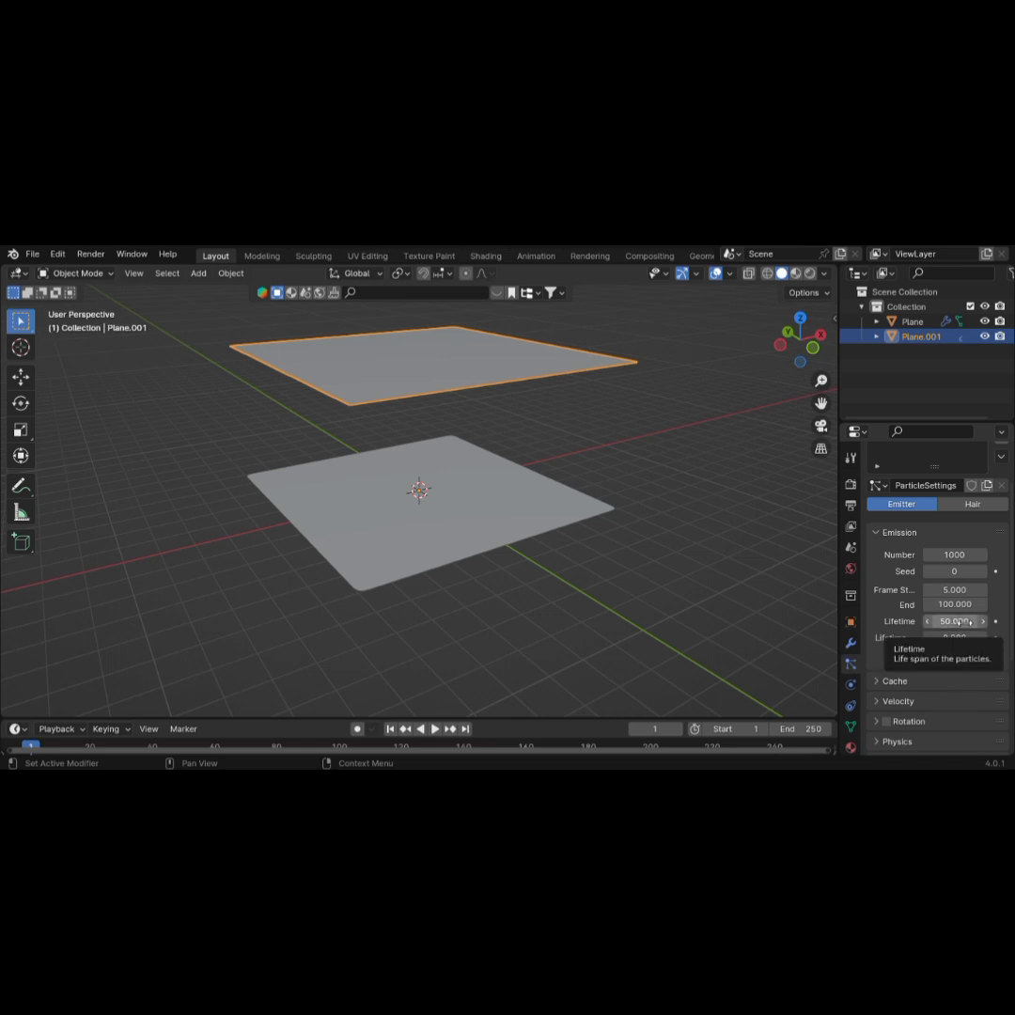
scroll(912, 692, "down", 4)
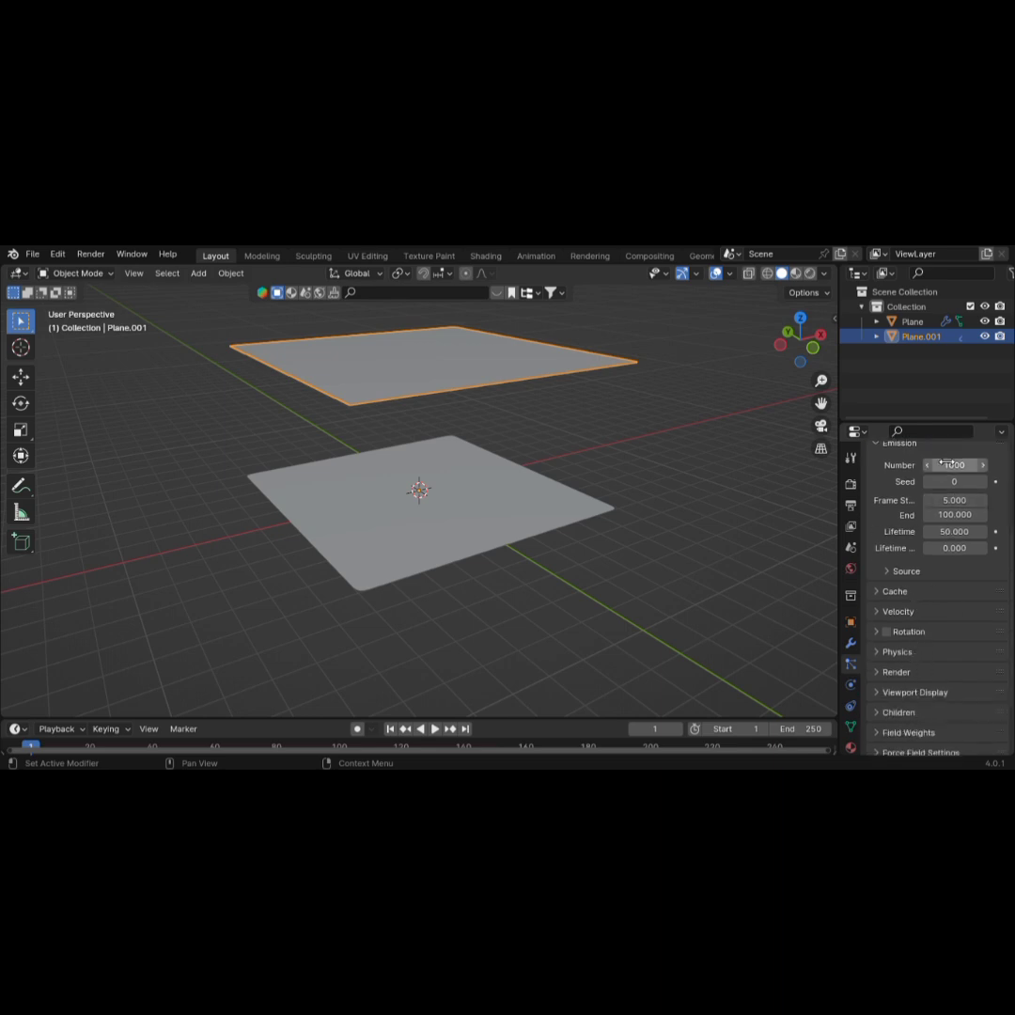
Play the animation to check how the particles fall from the upper plane, then stop it
key("space")
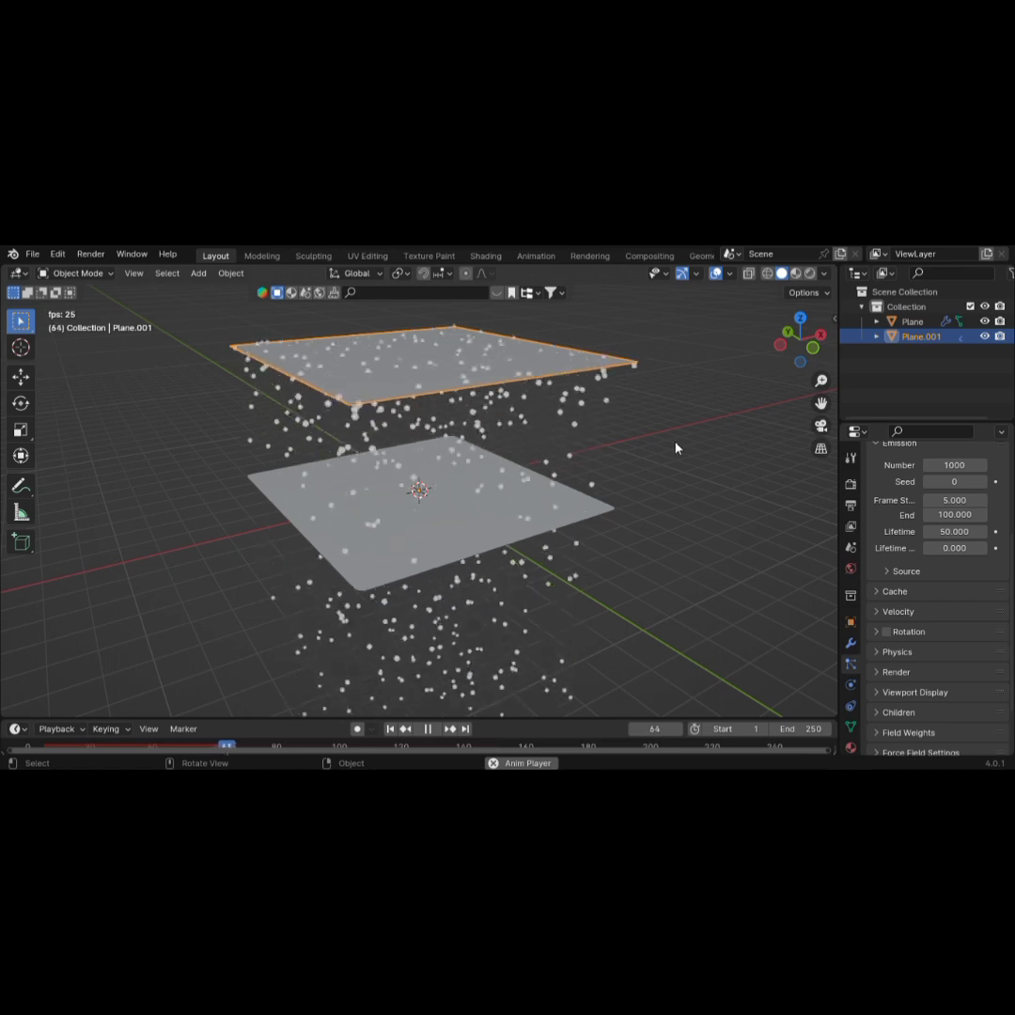
middle_click_drag(675, 447, 556, 496)
key("space")
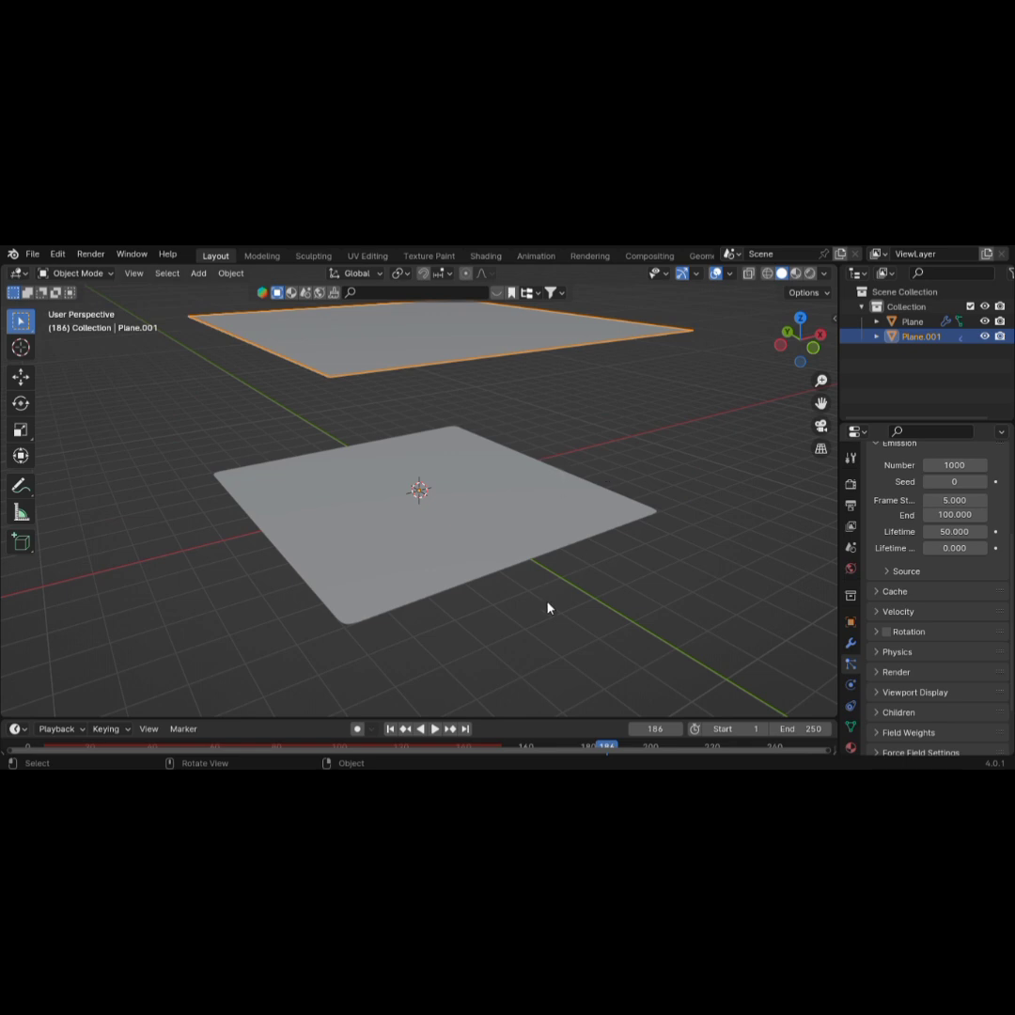
Set the scene's end frame to 160 and bring playback back to the beginning of the timeline
left_click(815, 728)
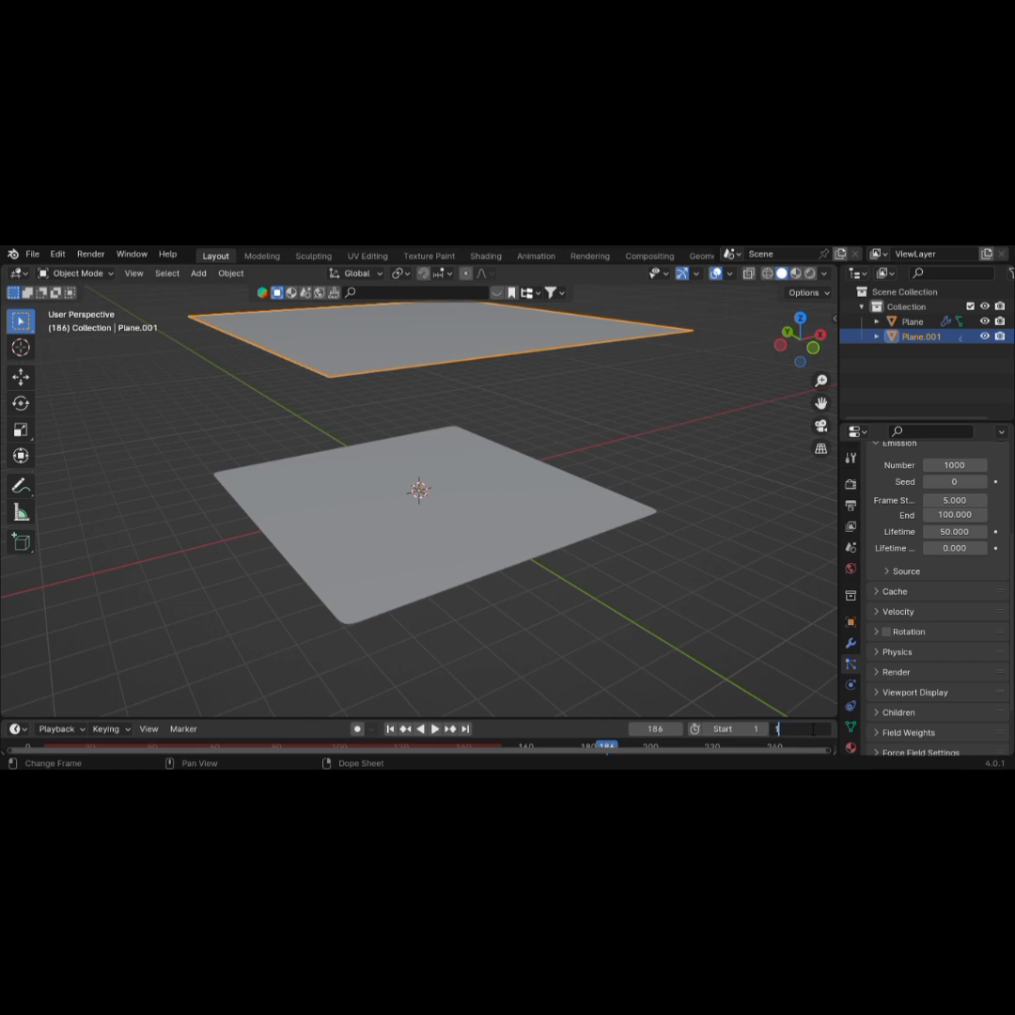
type("60")
key("Return")
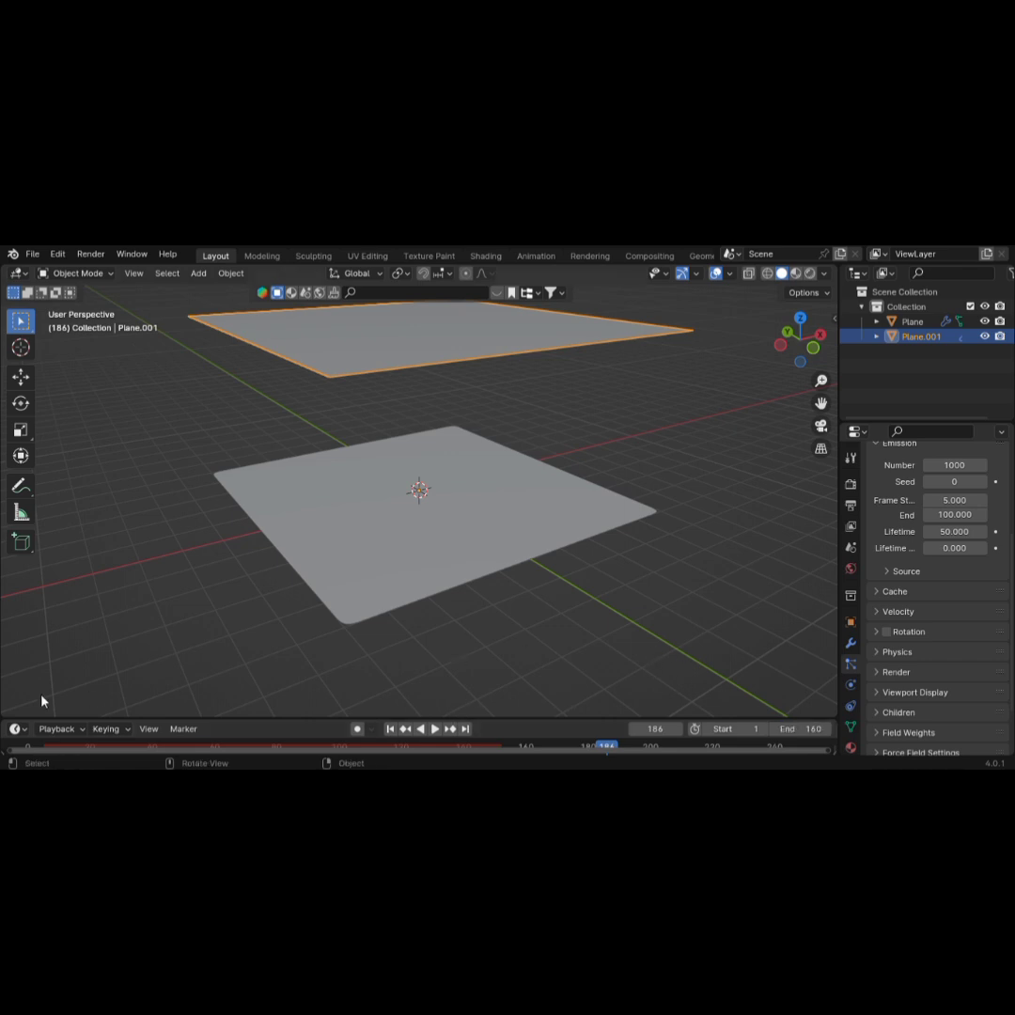
key("space")
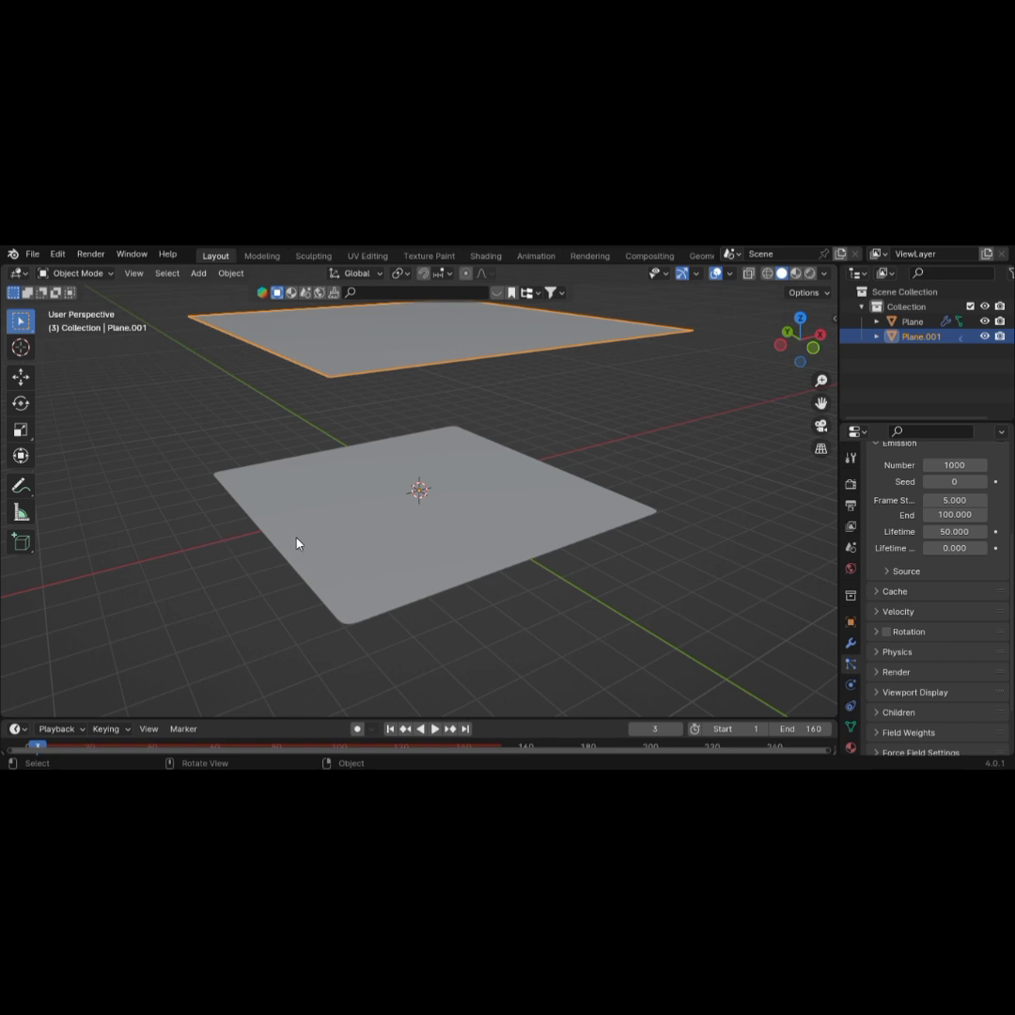
Deselect the upper plane and add a UV sphere at the world origin
middle_click_drag(297, 543, 263, 550)
left_click(186, 485)
scroll(200, 505, "down", 3)
middle_click_drag(186, 484, 206, 459)
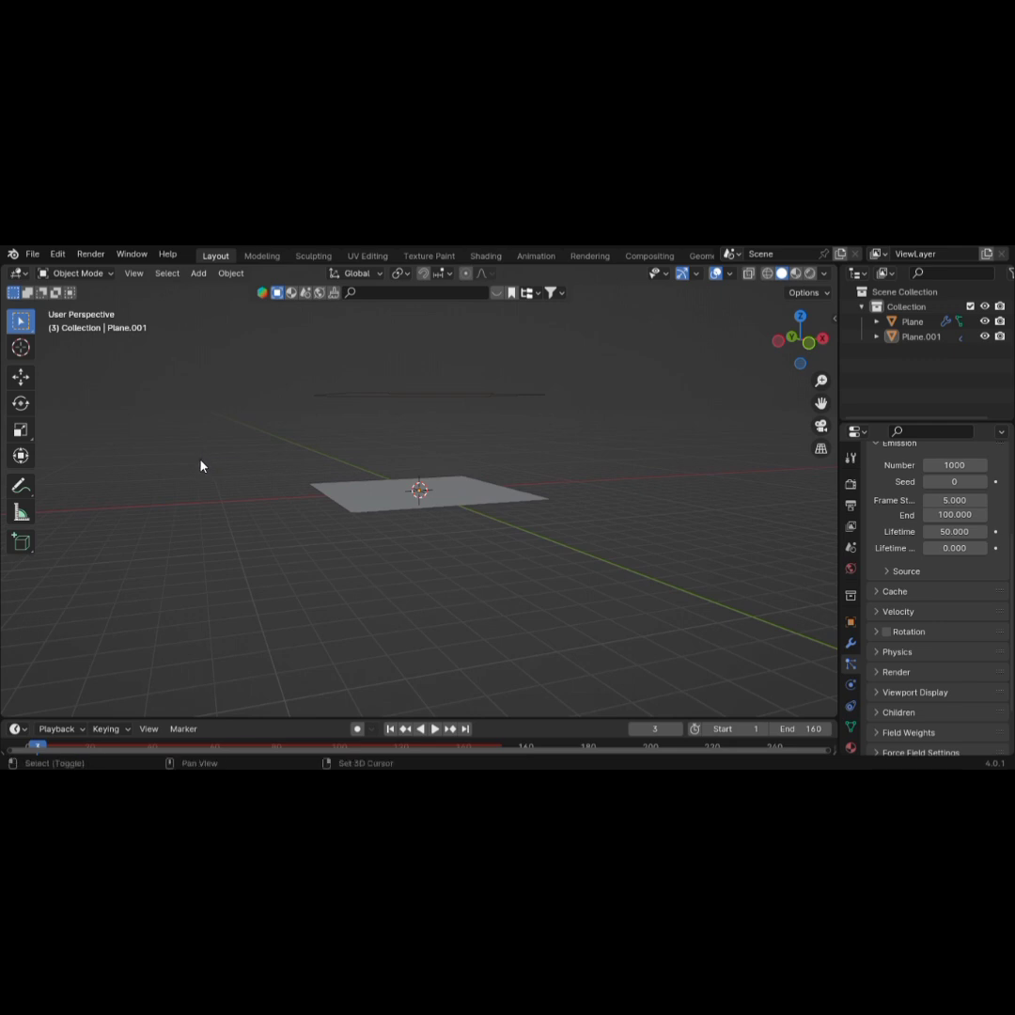
key("shift+a")
mouse_move(199, 460)
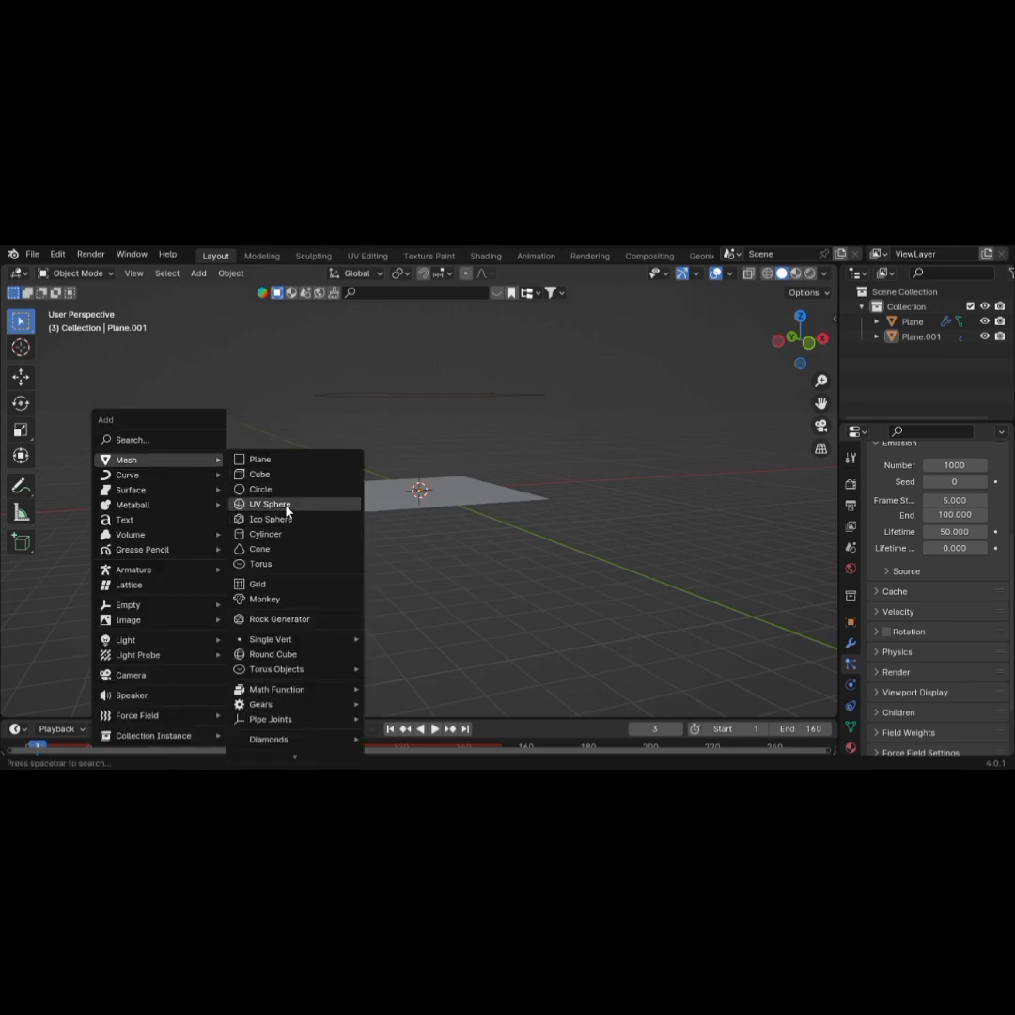
left_click(270, 505)
In Edit Mode, pull the sphere's bottom vertex down about 0.7 m along Z with smooth proportional editing, influence size about 0.83 m
key("Tab")
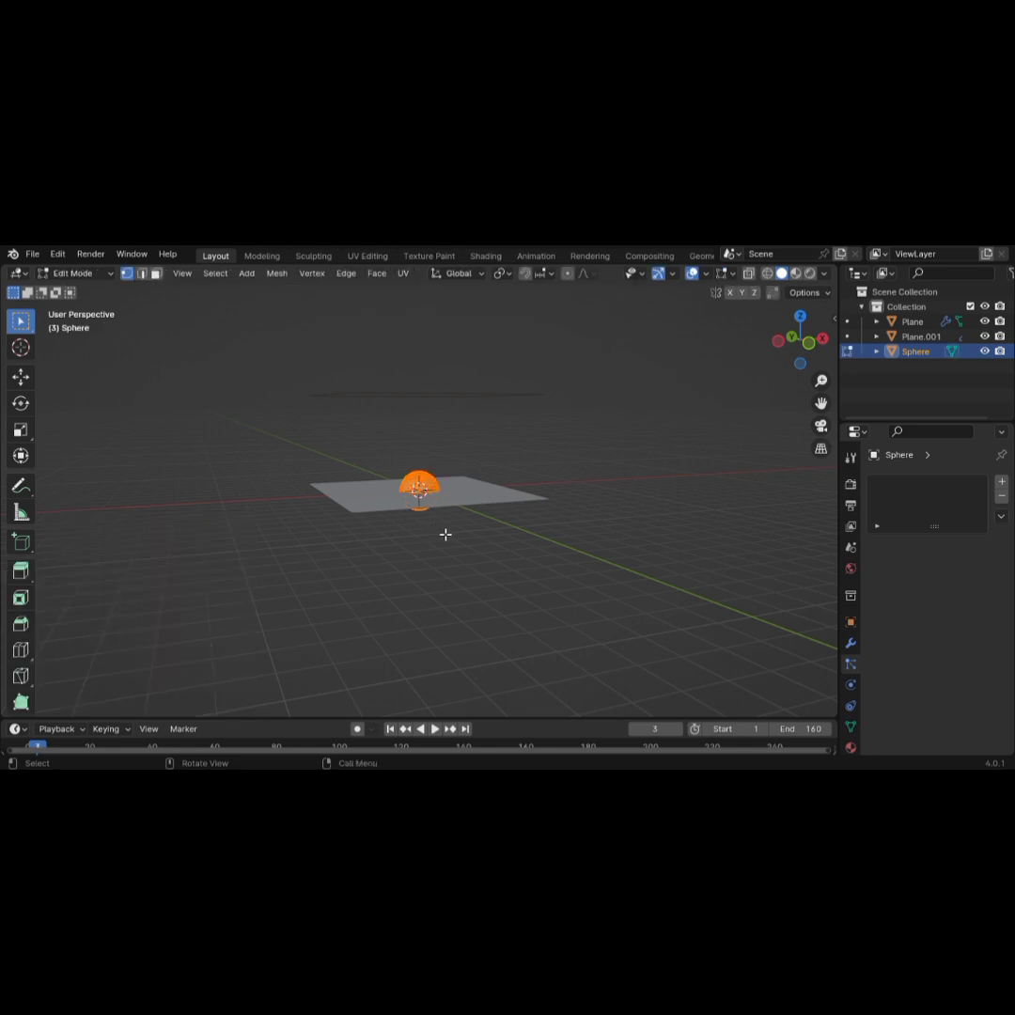
scroll(446, 532, "up", 6)
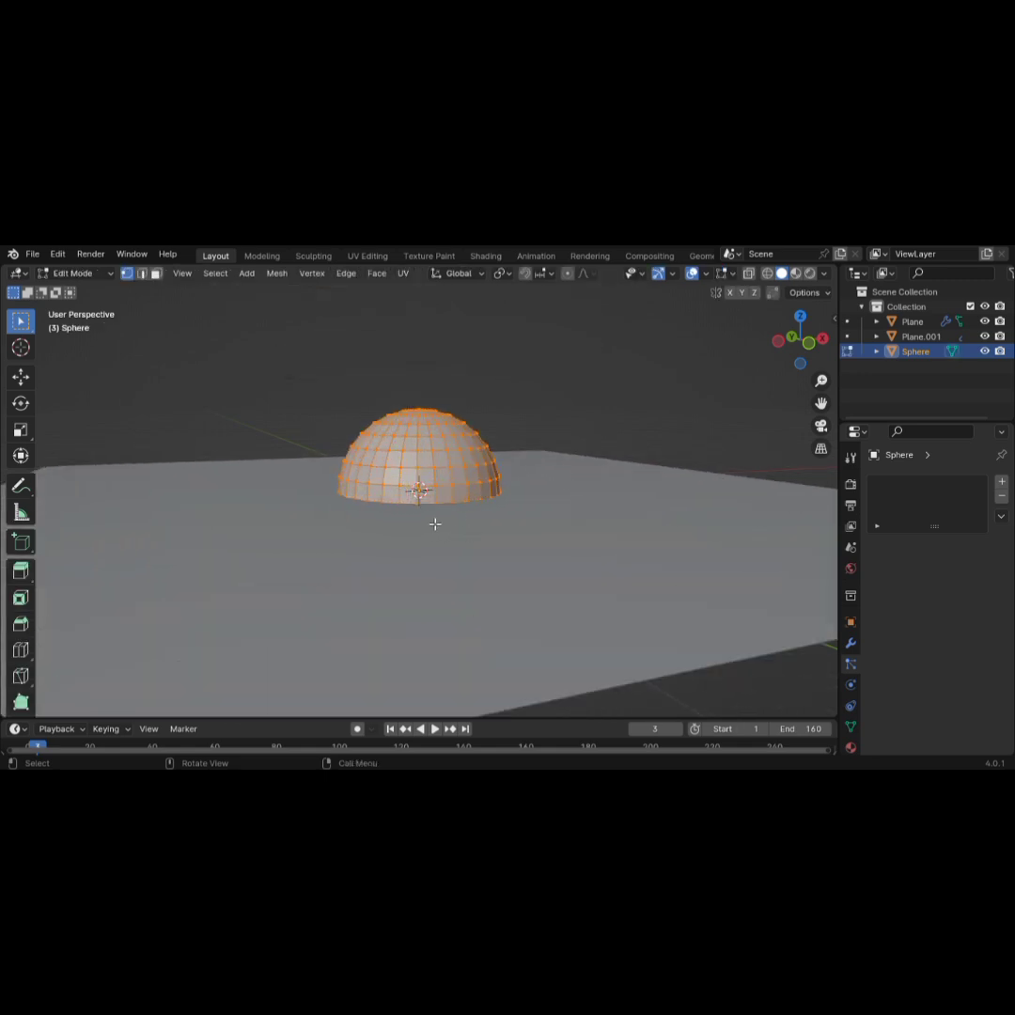
key("KP_1")
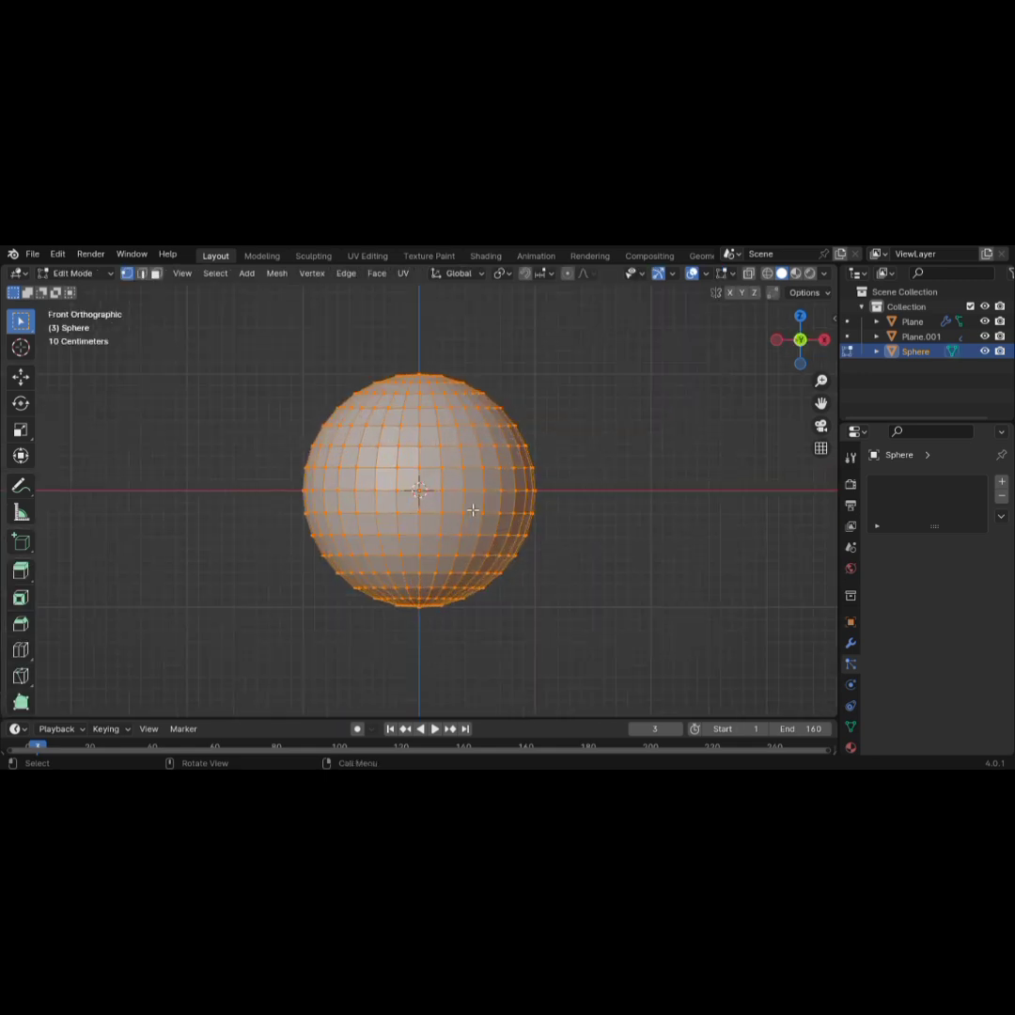
key("shift+z")
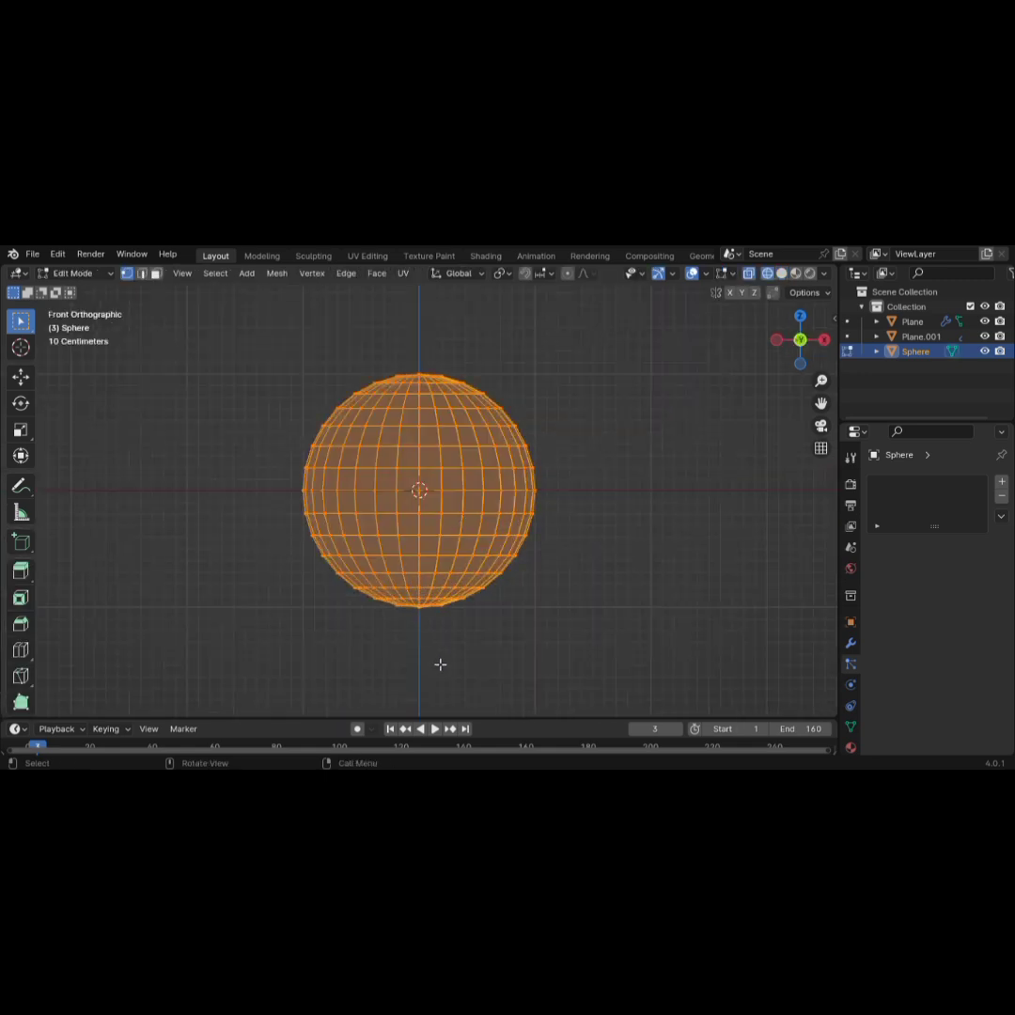
left_click(425, 616)
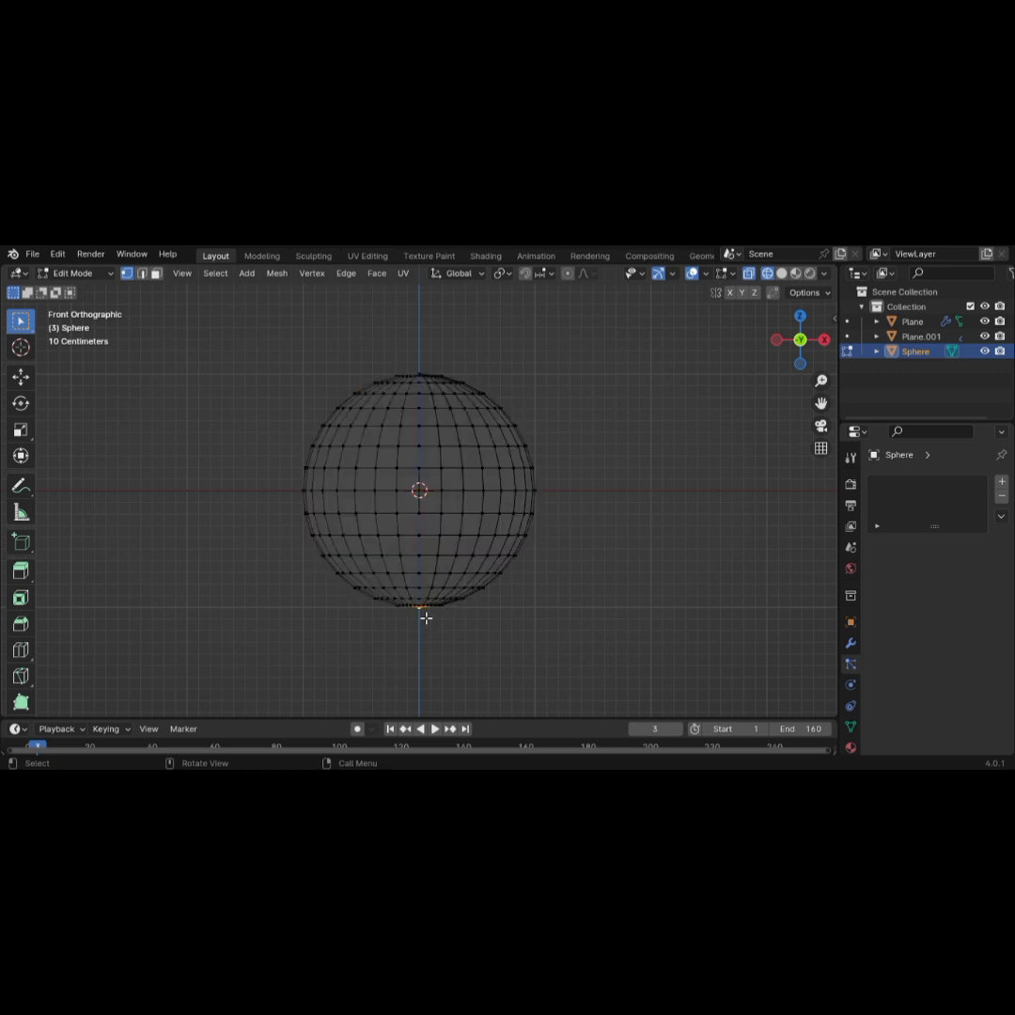
left_click(566, 274)
scroll(519, 383, "down", 4)
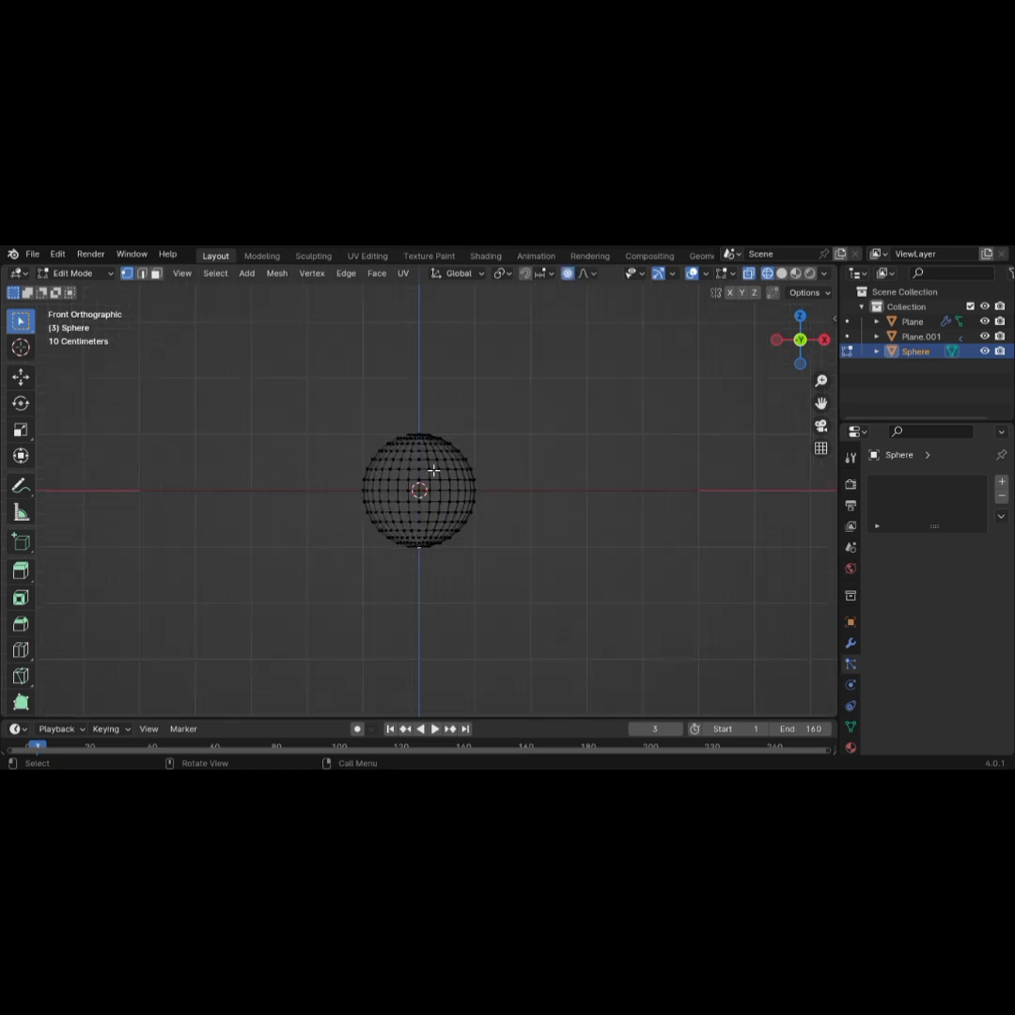
key("g")
key("z")
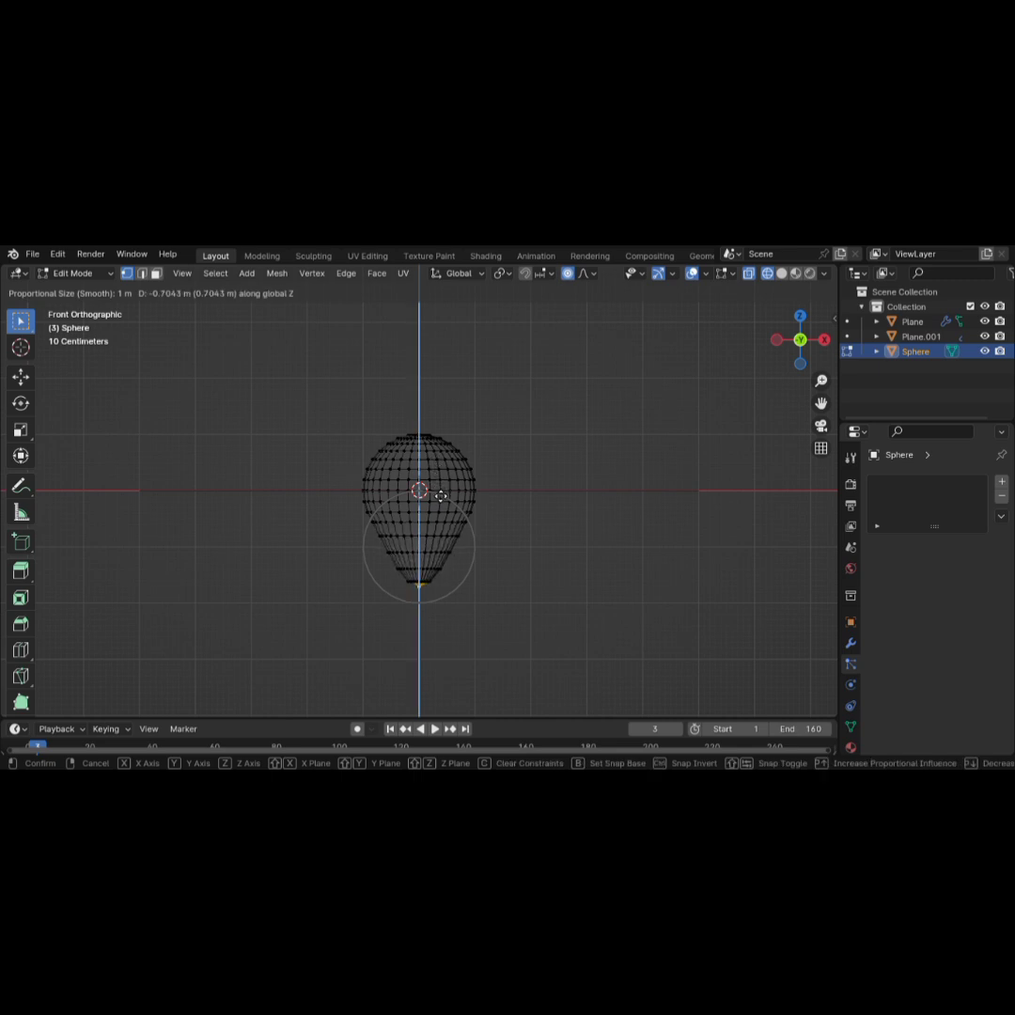
scroll(439, 494, "up", 2)
scroll(439, 496, "down", 2)
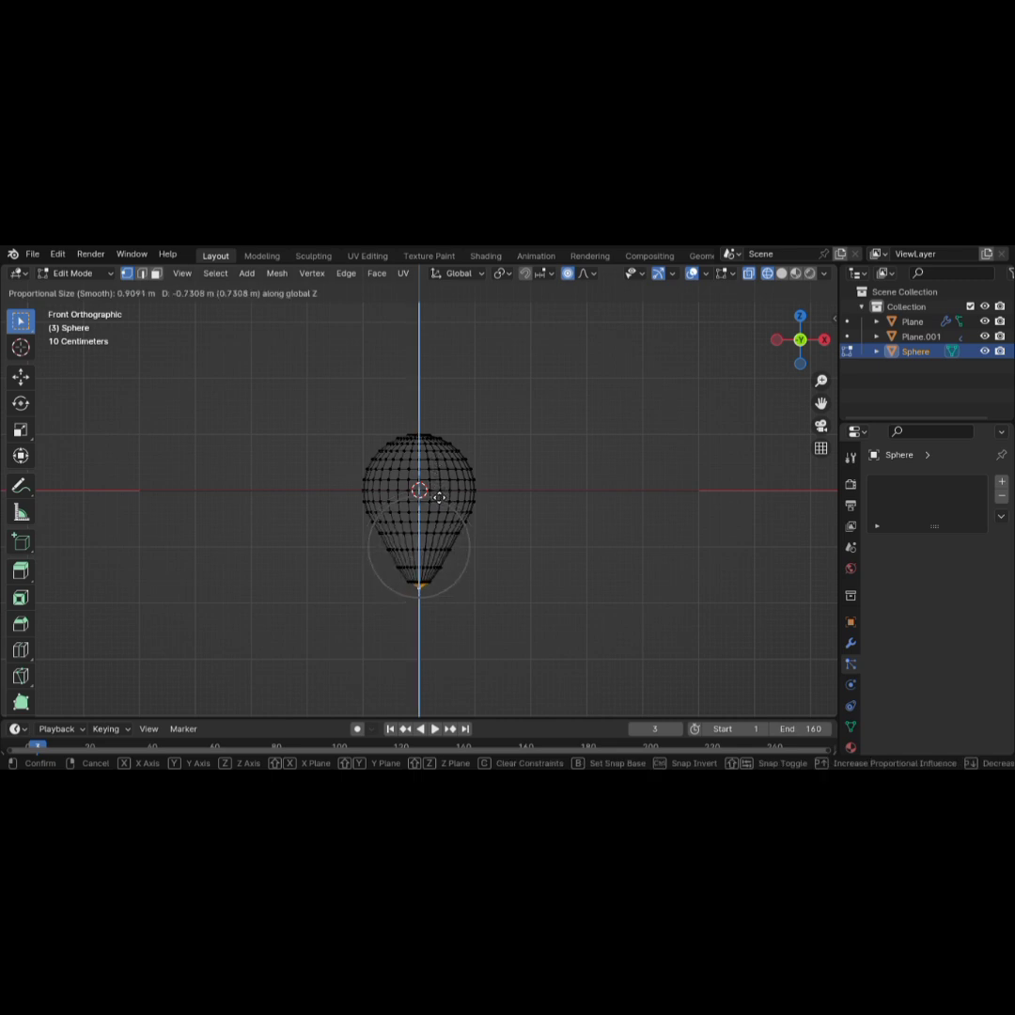
scroll(438, 495, "up", 2)
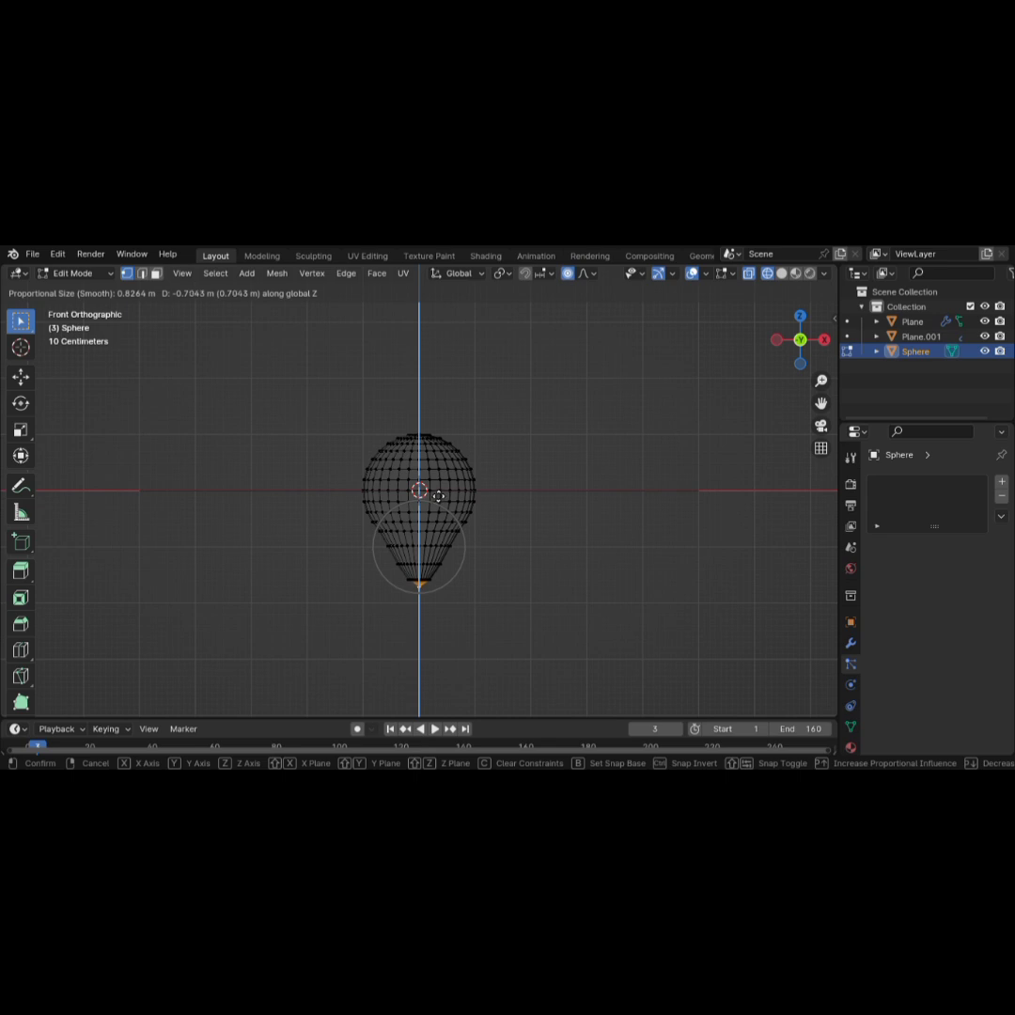
left_click(440, 497)
Narrow the whole drop mesh to about 0.863 in X and Y without scaling Z, and return to Object Mode
key("a")
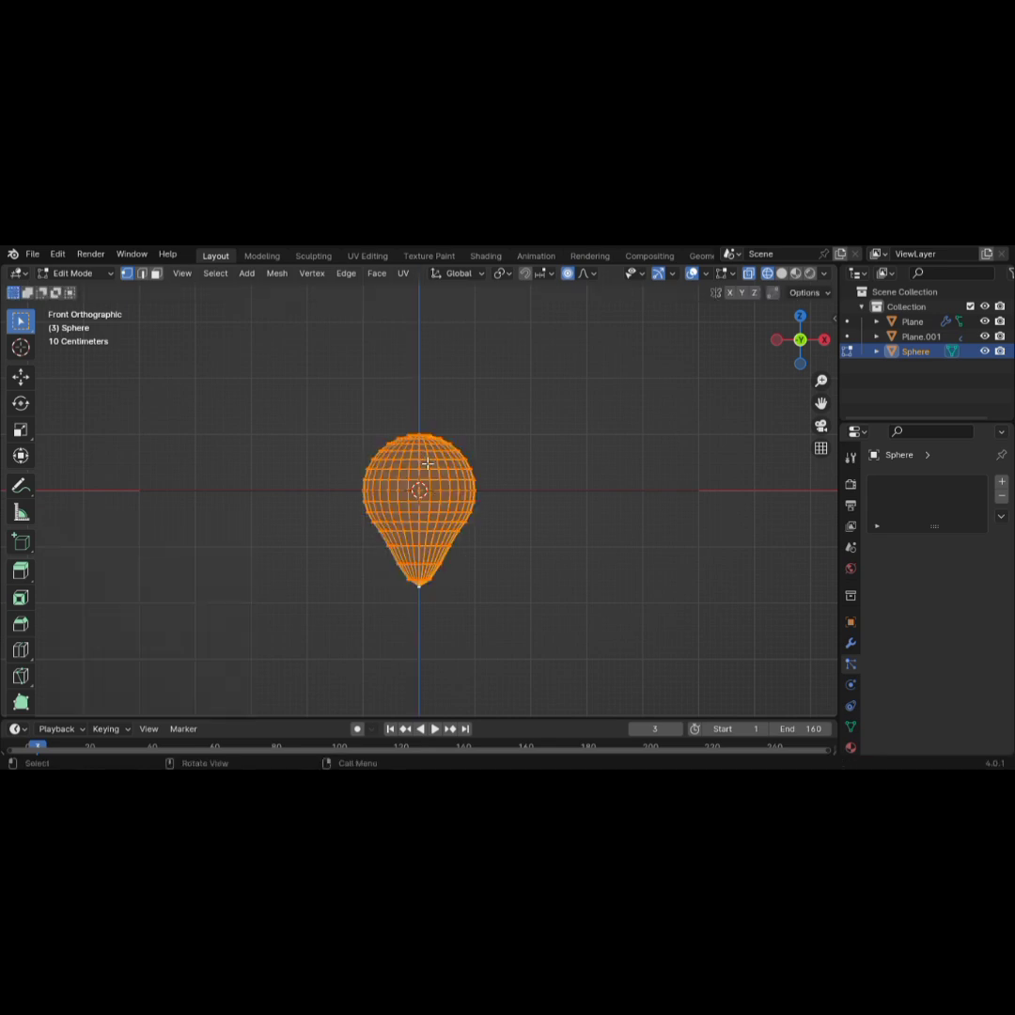
middle_click_drag(388, 400, 473, 492)
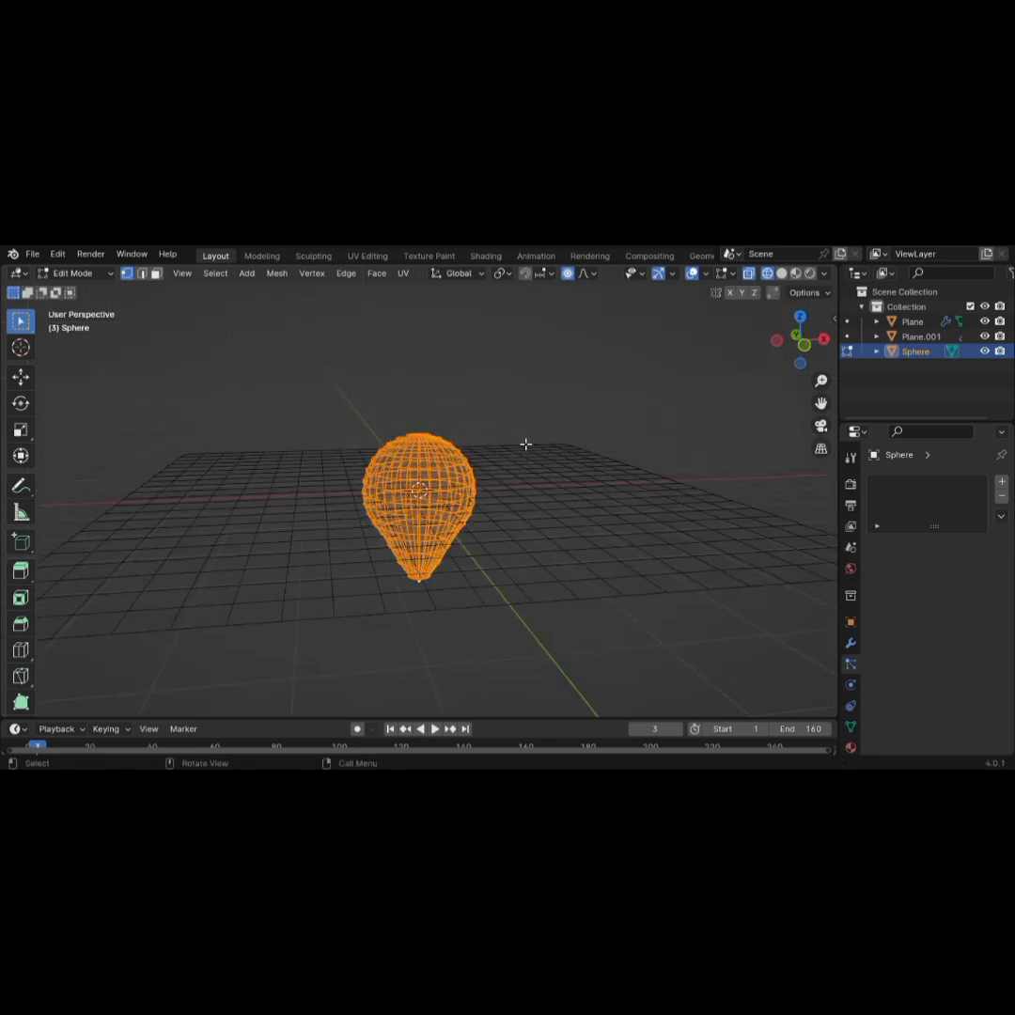
key("s")
key("shift+z")
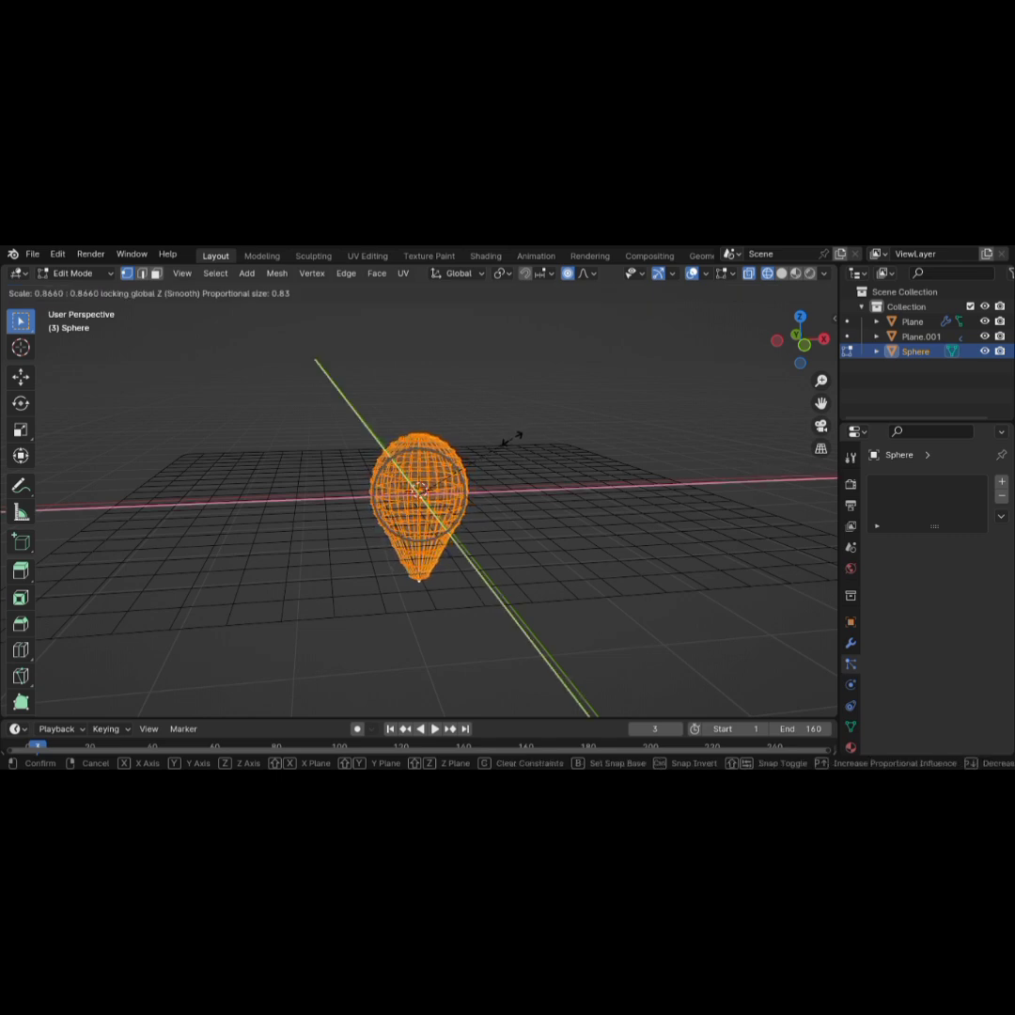
left_click(517, 437)
key("KP_1")
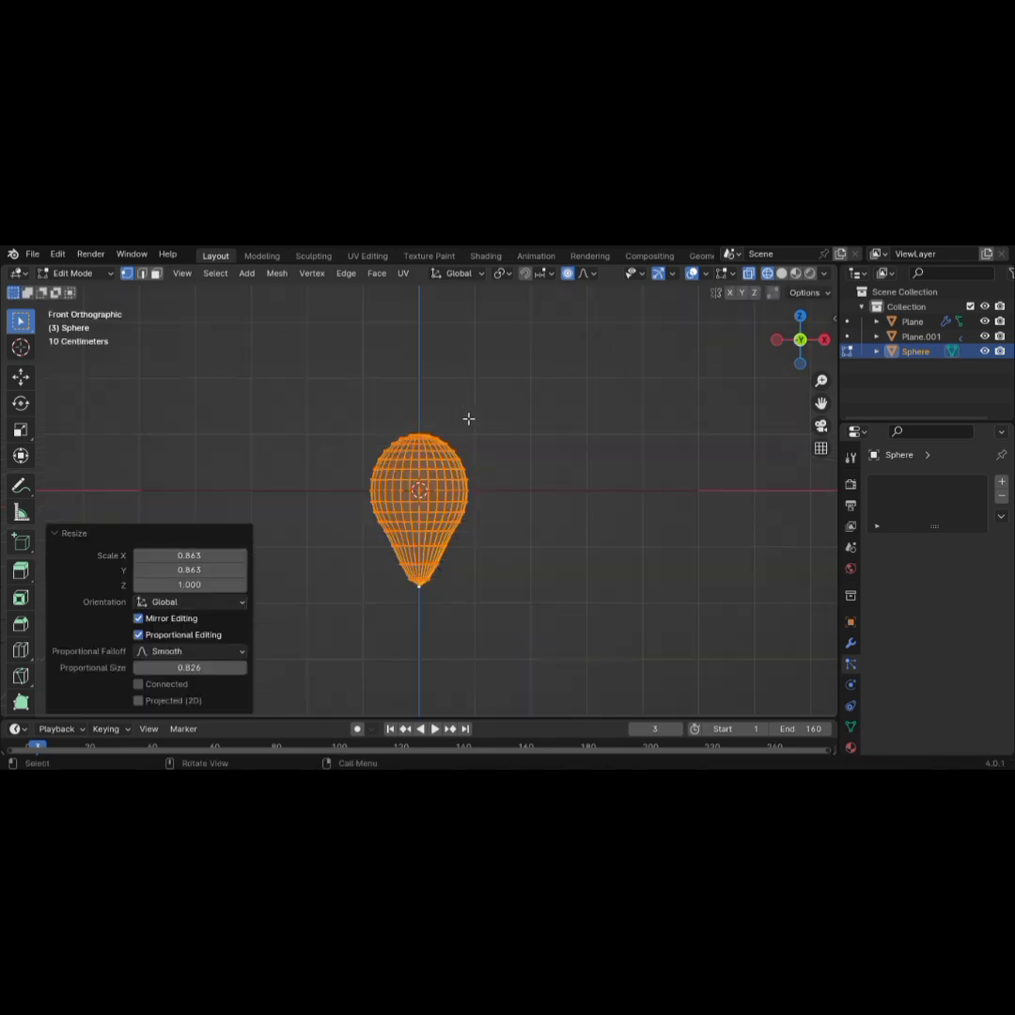
scroll(461, 423, "up", 1)
scroll(438, 428, "down", 3)
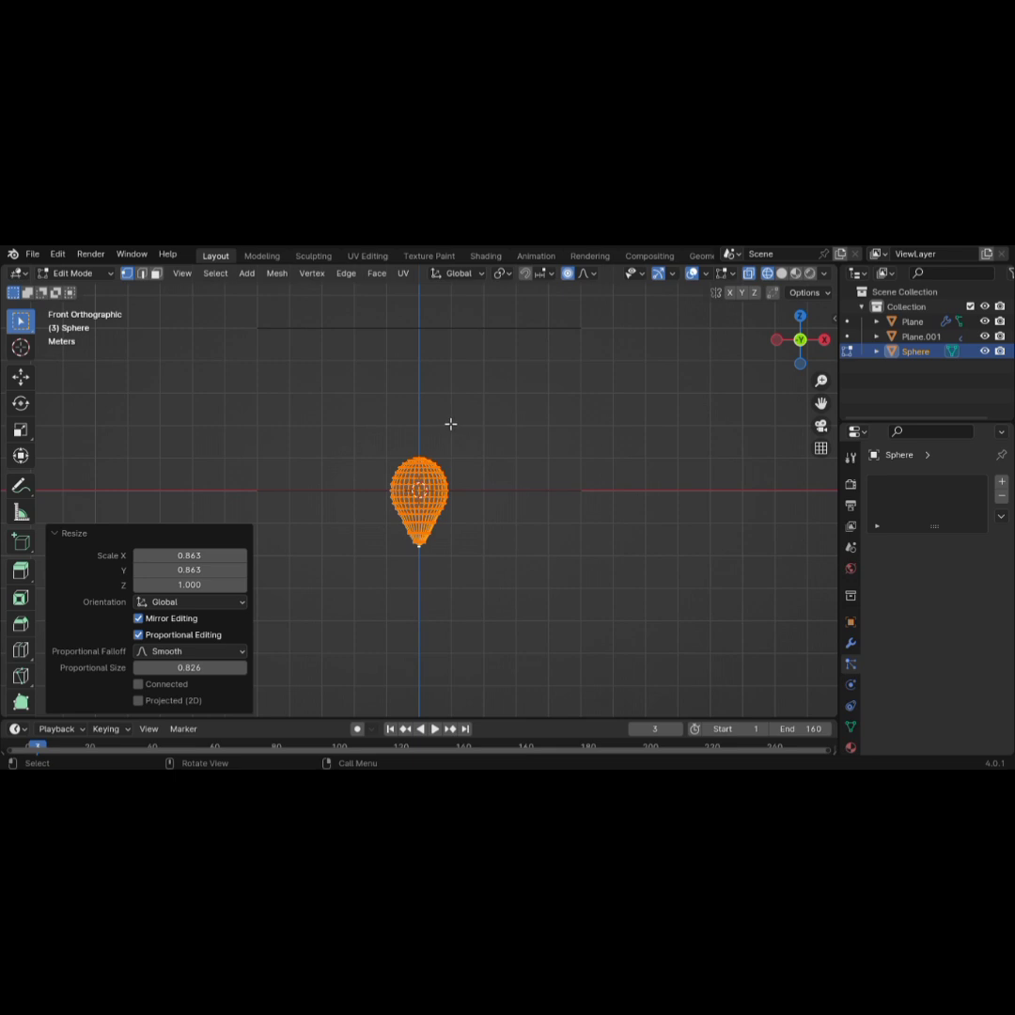
key("Tab")
Apply Shade Smooth to the drop-shaped sphere
middle_click_drag(447, 434, 423, 484)
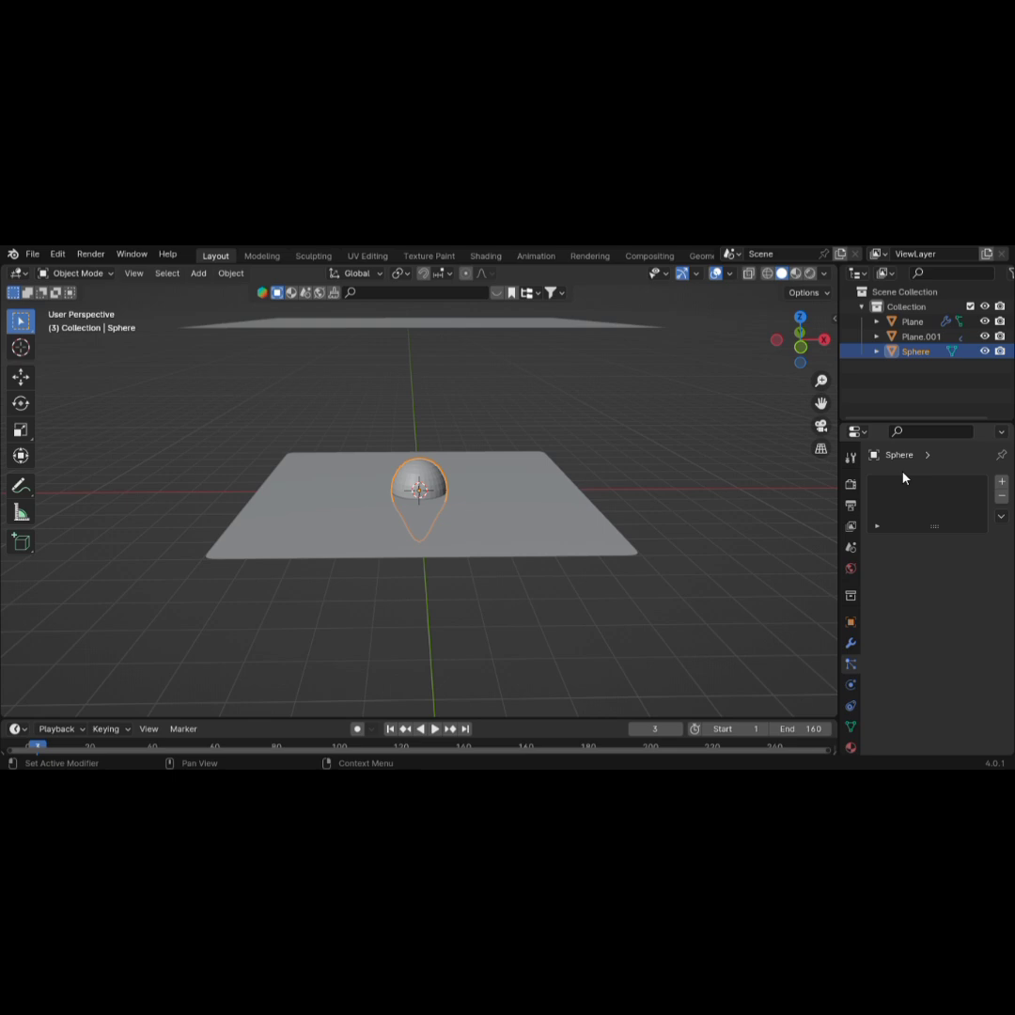
right_click(421, 470)
left_click(413, 465)
scroll(423, 469, "up", 5)
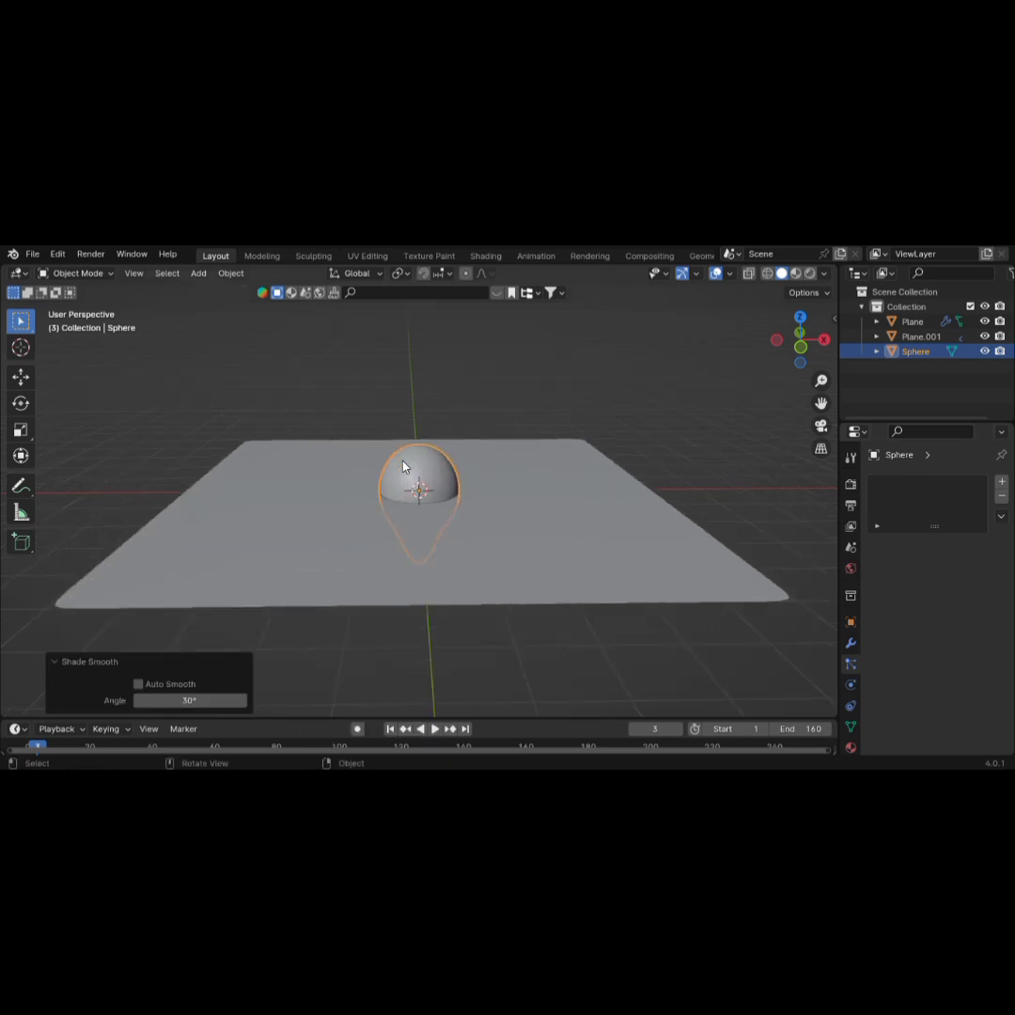
scroll(424, 470, "down", 4)
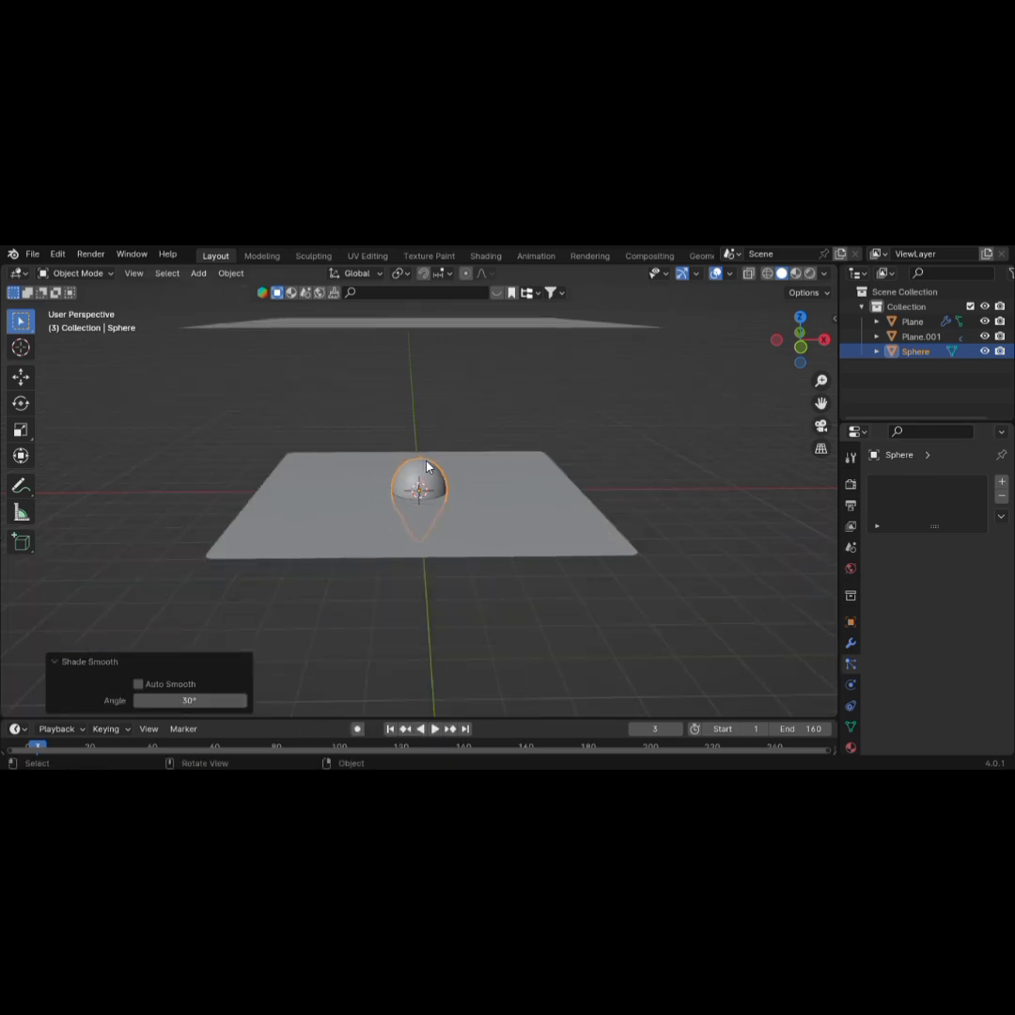
Move the raindrop about 10.5 m in the negative X direction, clear of the two planes
key("g")
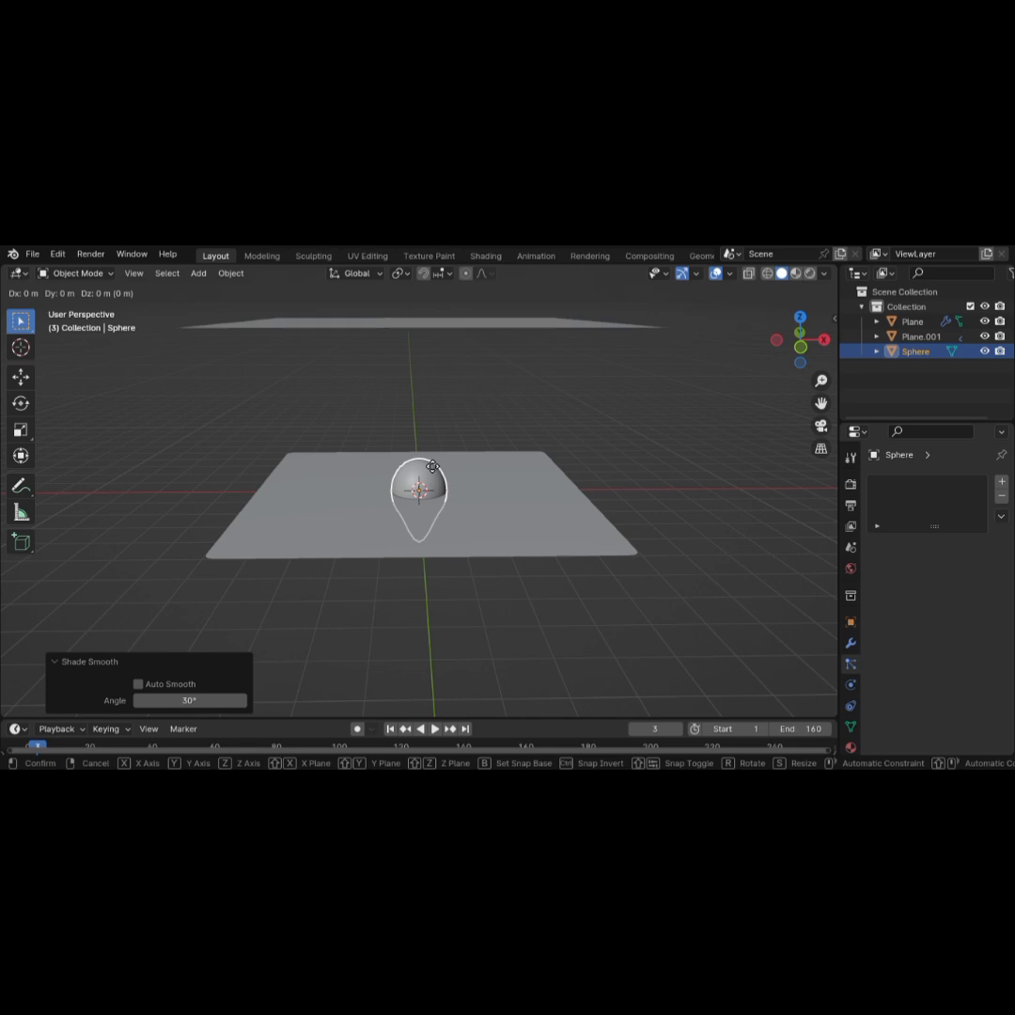
key("x")
left_click(82, 467)
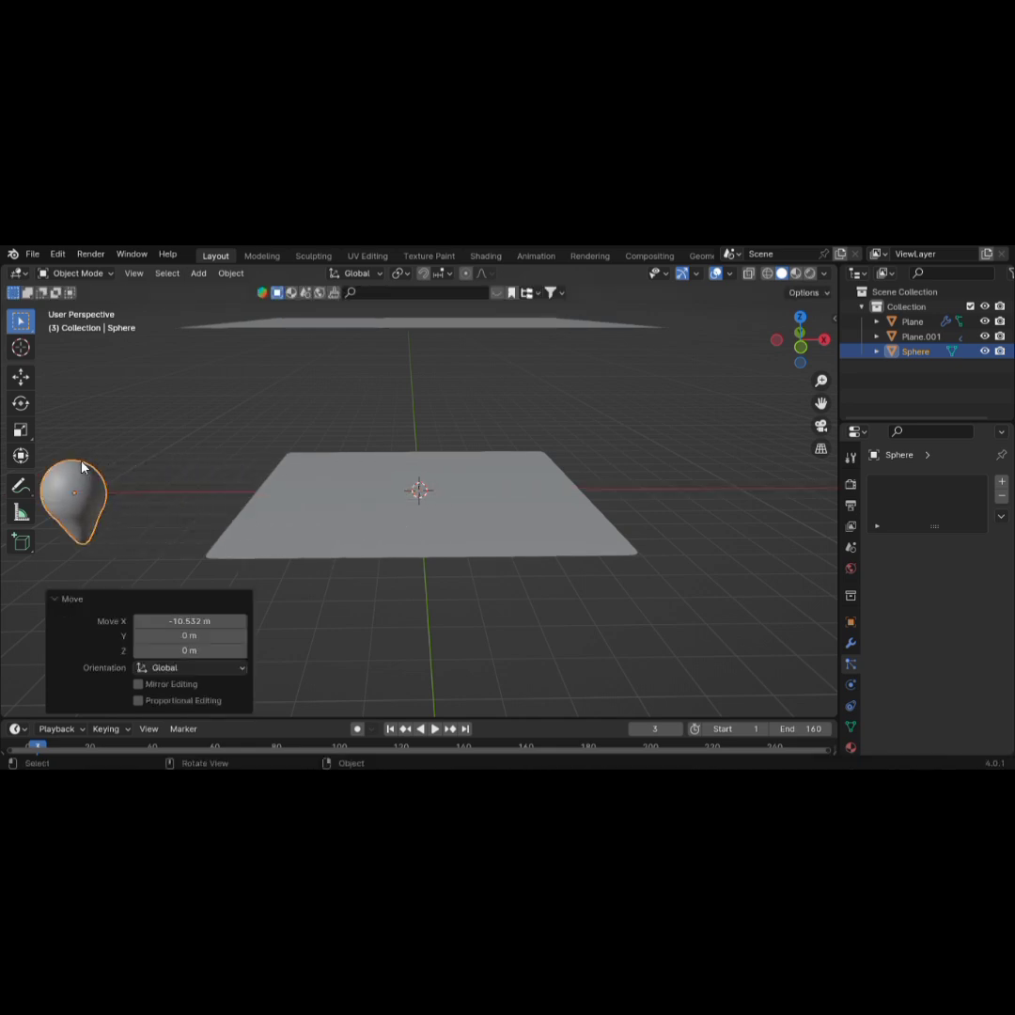
Render the upper plane's particles as Object, using the raindrop-shaped Sphere as the instance object
scroll(216, 448, "down", 4)
middle_click_drag(216, 448, 285, 439)
left_click(487, 413)
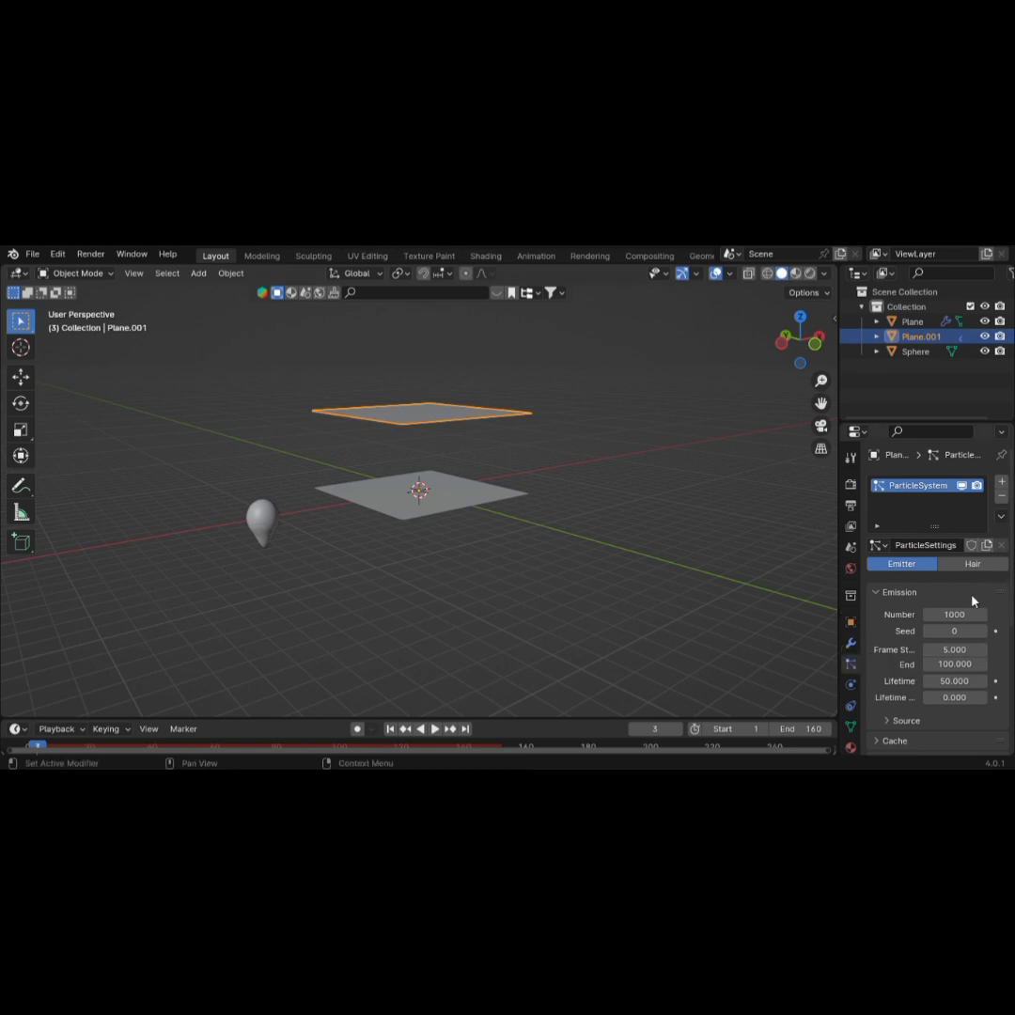
scroll(973, 620, "down", 4)
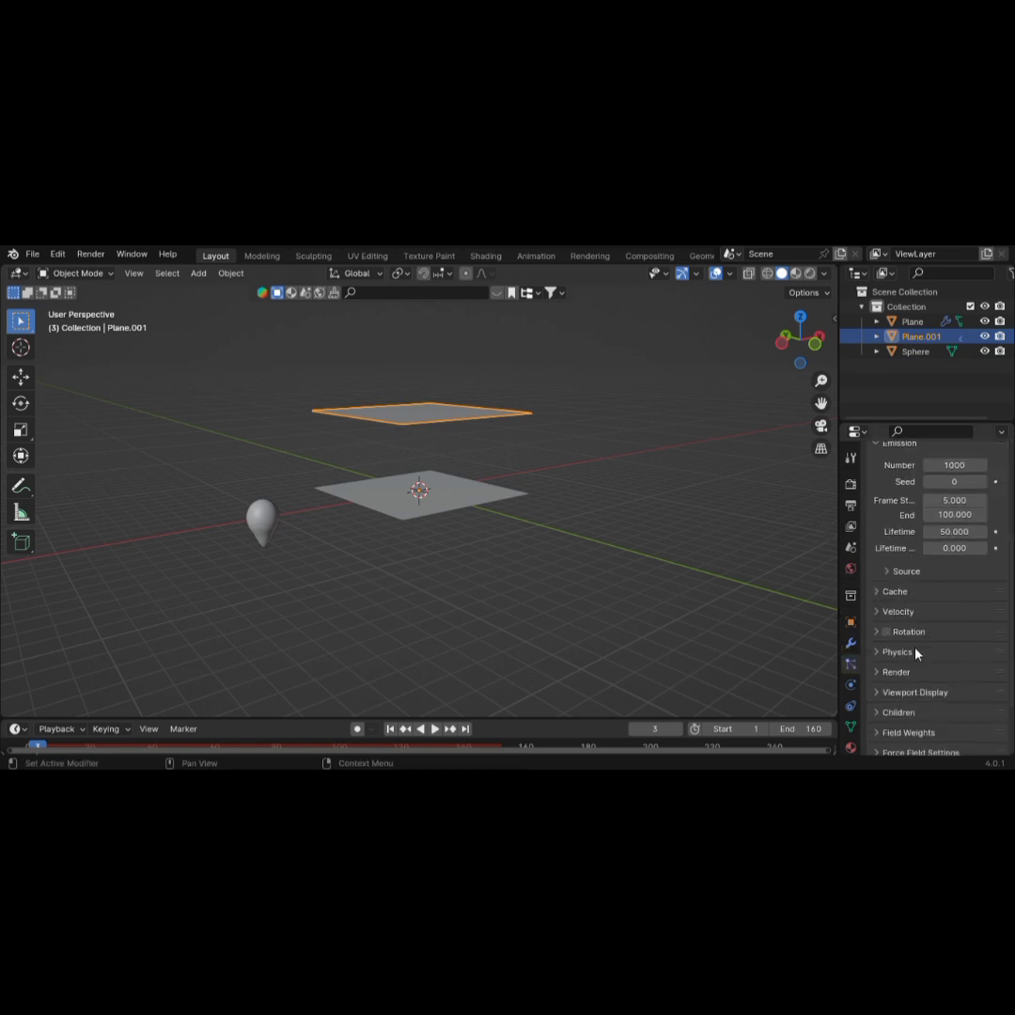
left_click(897, 671)
scroll(954, 674, "down", 2)
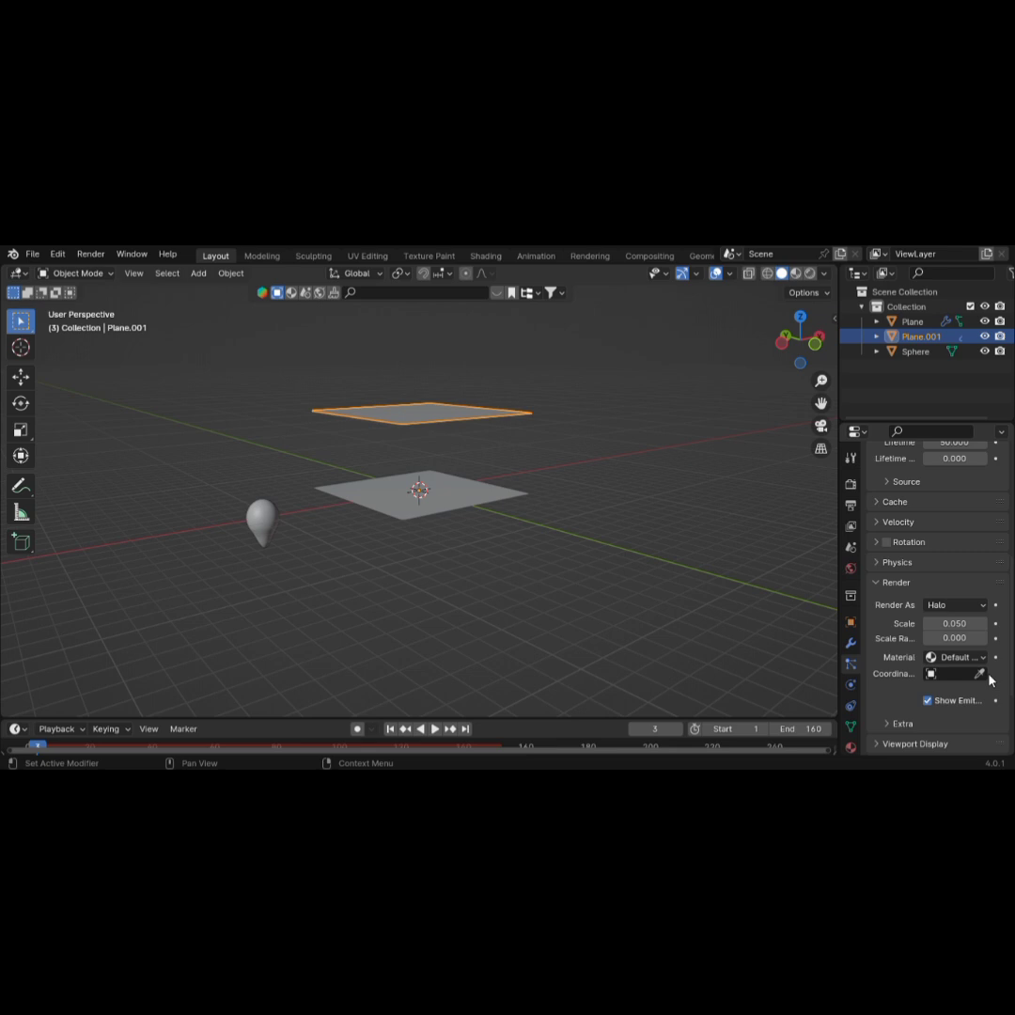
left_click(956, 606)
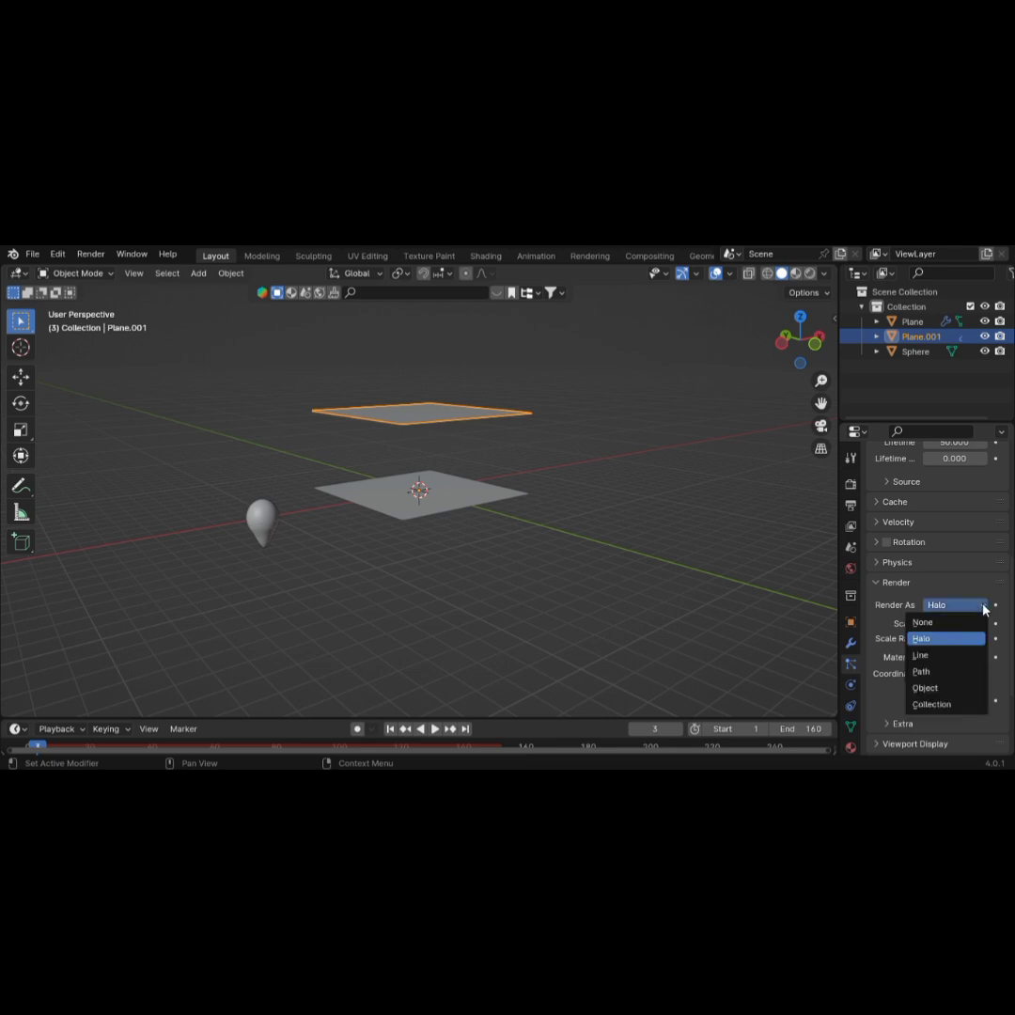
left_click(926, 688)
scroll(935, 662, "down", 4)
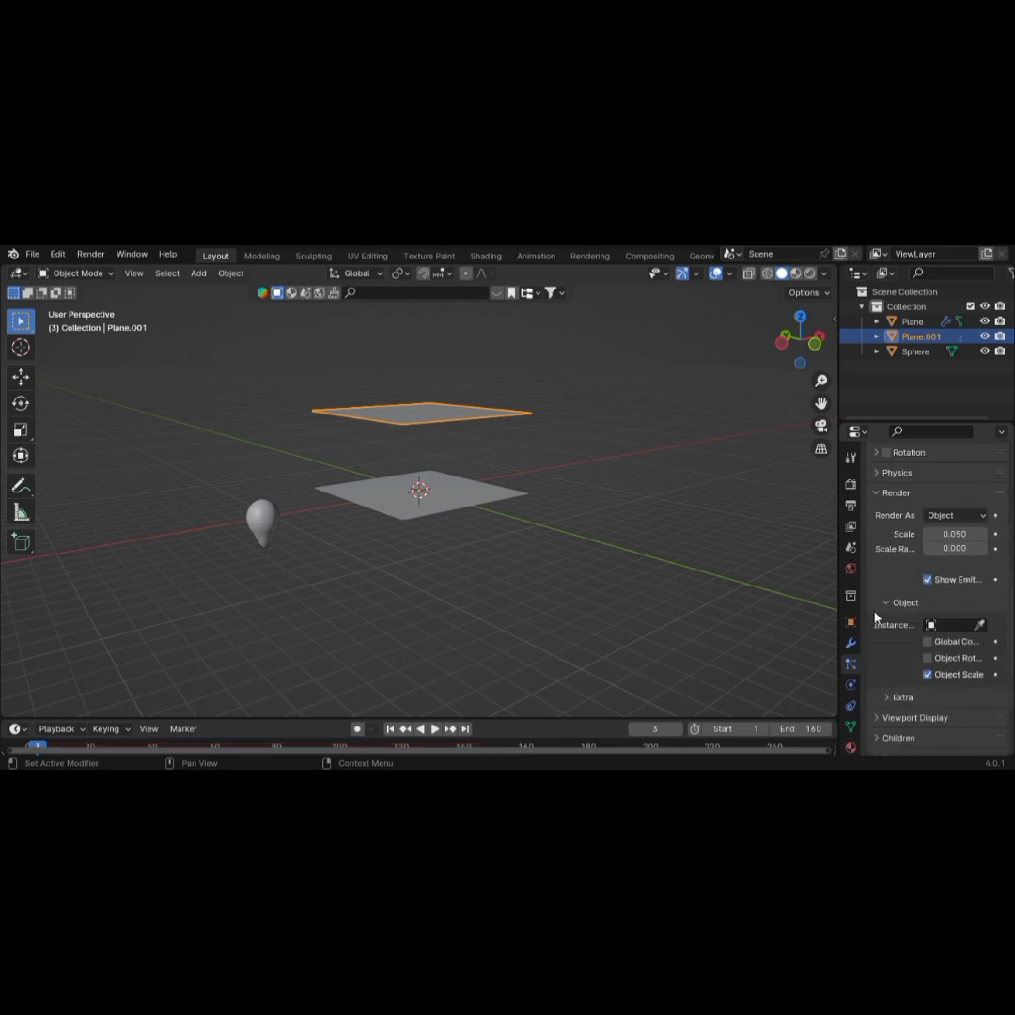
left_click(979, 625)
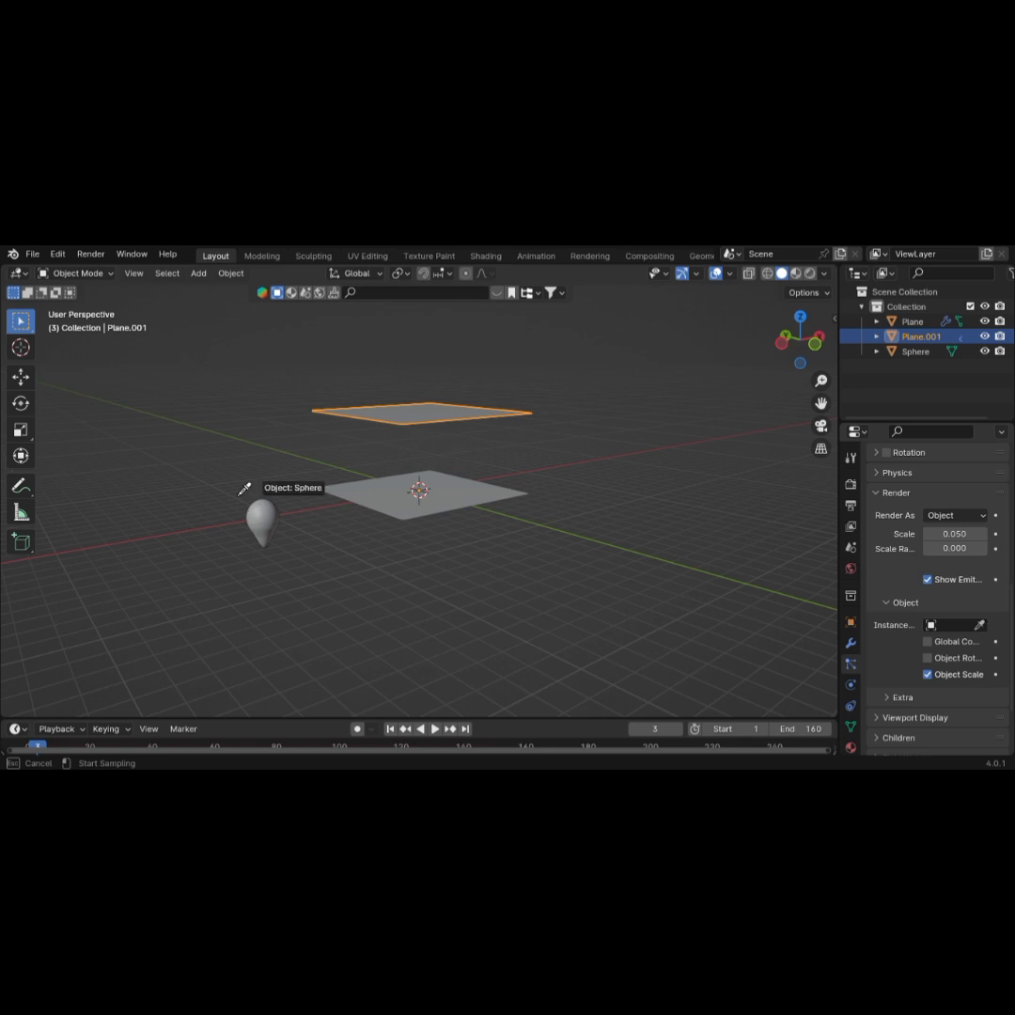
left_click(268, 524)
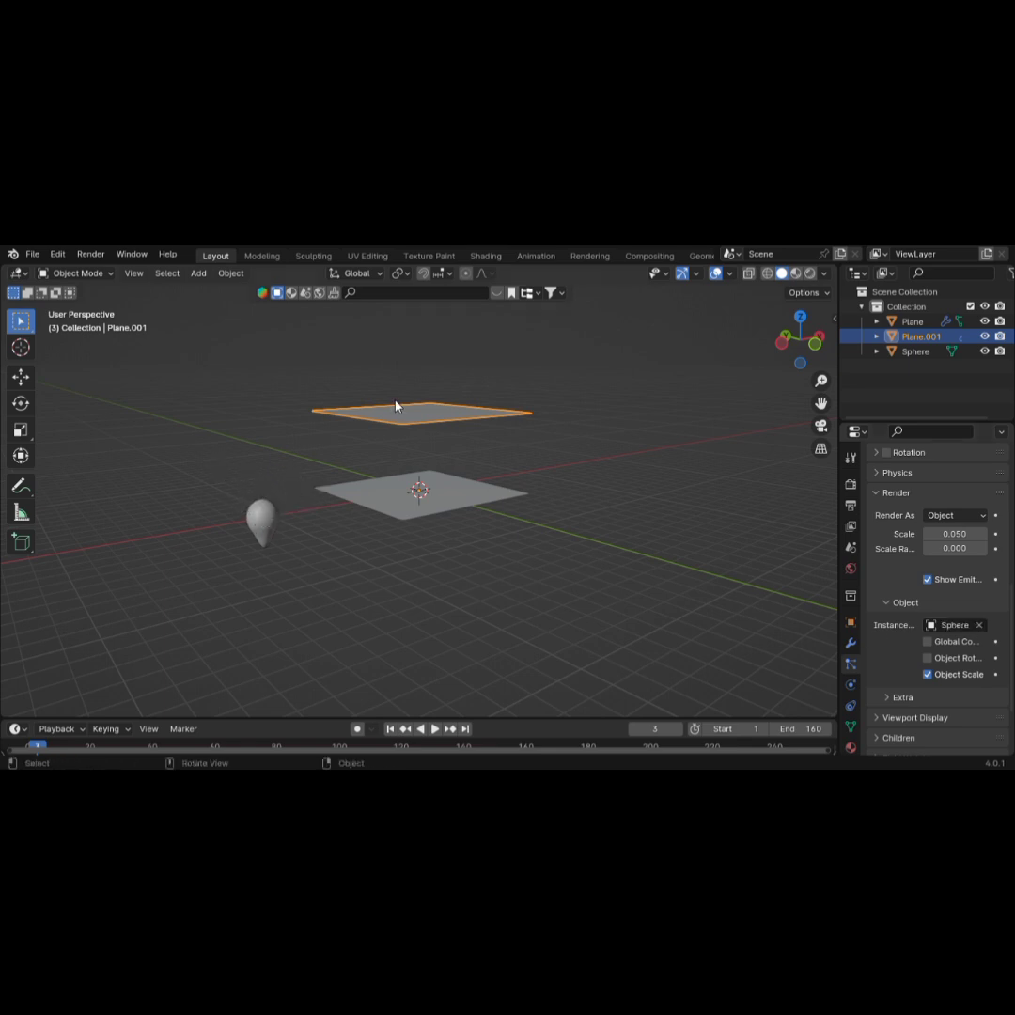
Play the animation and examine the shape, size and fall of the raindrop particles up close and from several angles
scroll(393, 457, "up", 3)
middle_click_drag(462, 435, 401, 467)
key("space")
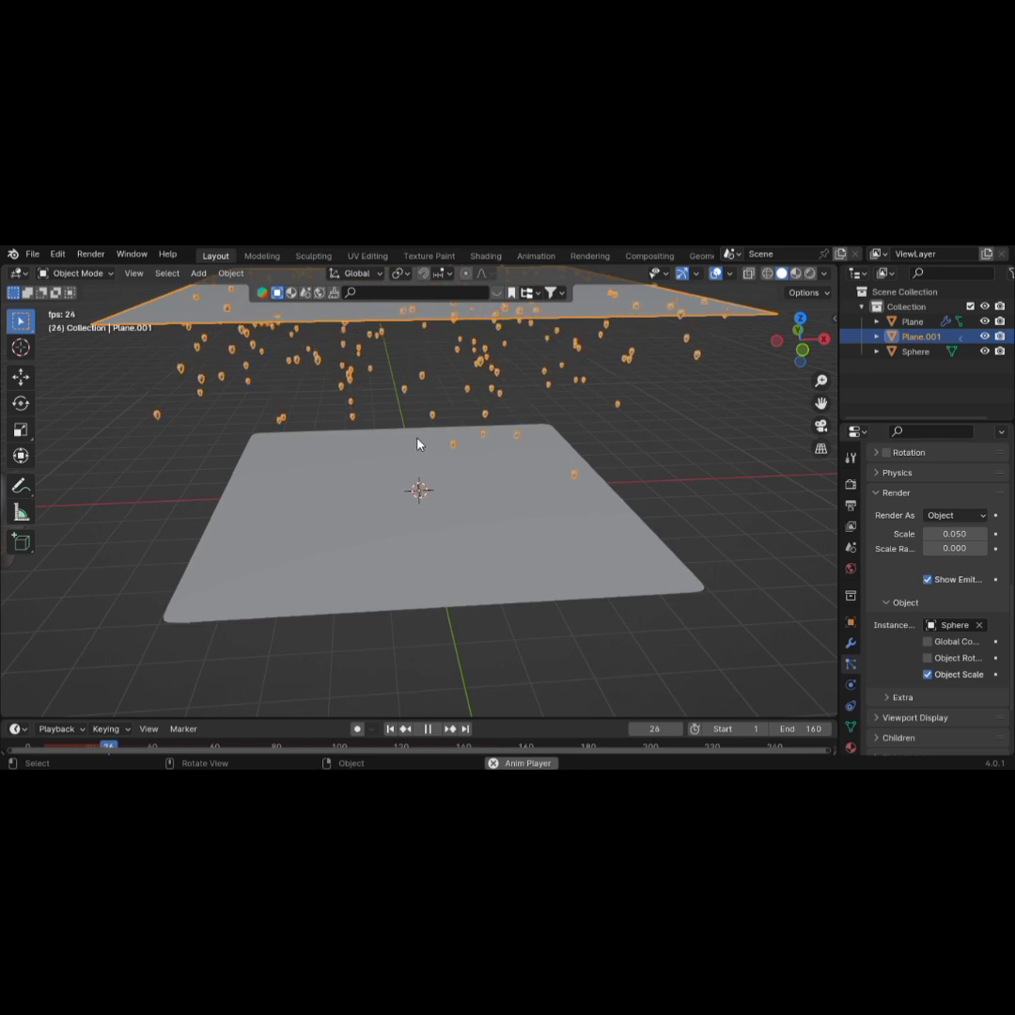
left_click(717, 497)
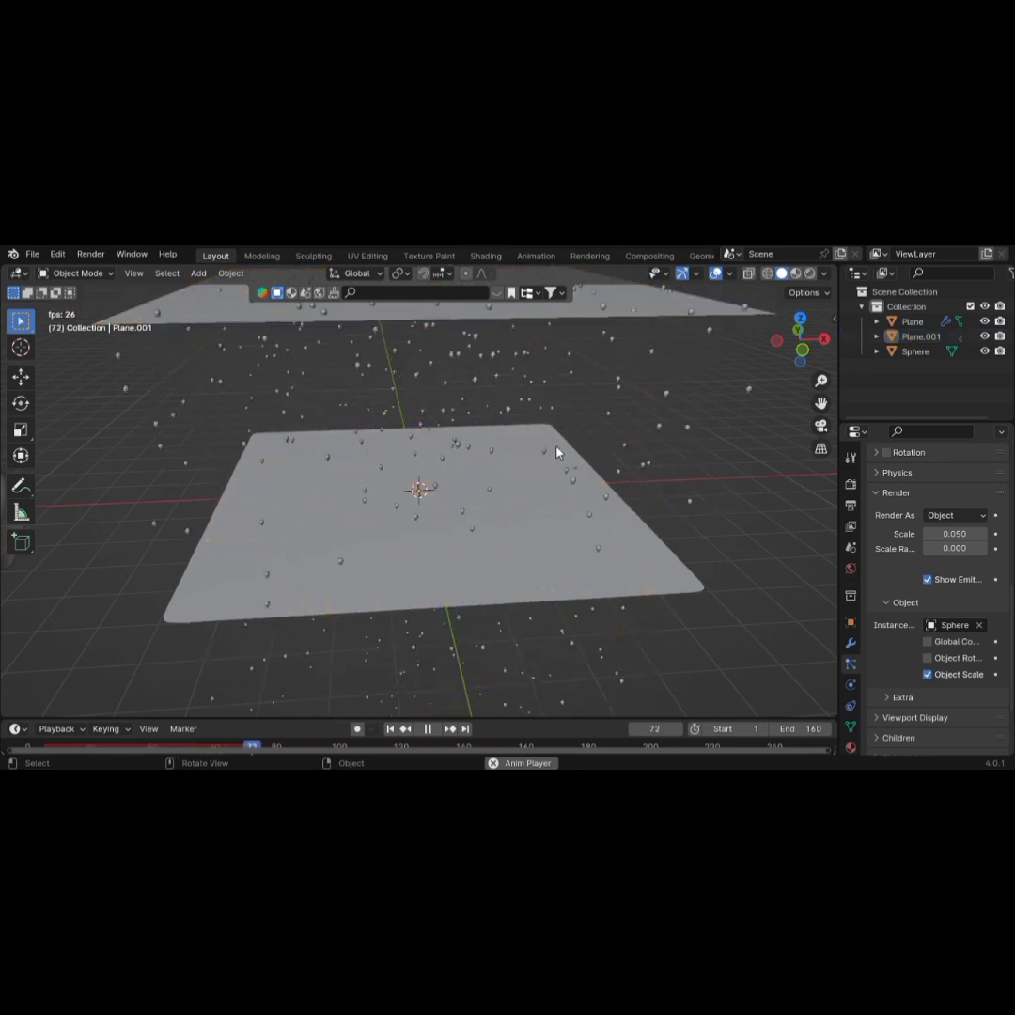
key("space")
scroll(499, 423, "up", 5)
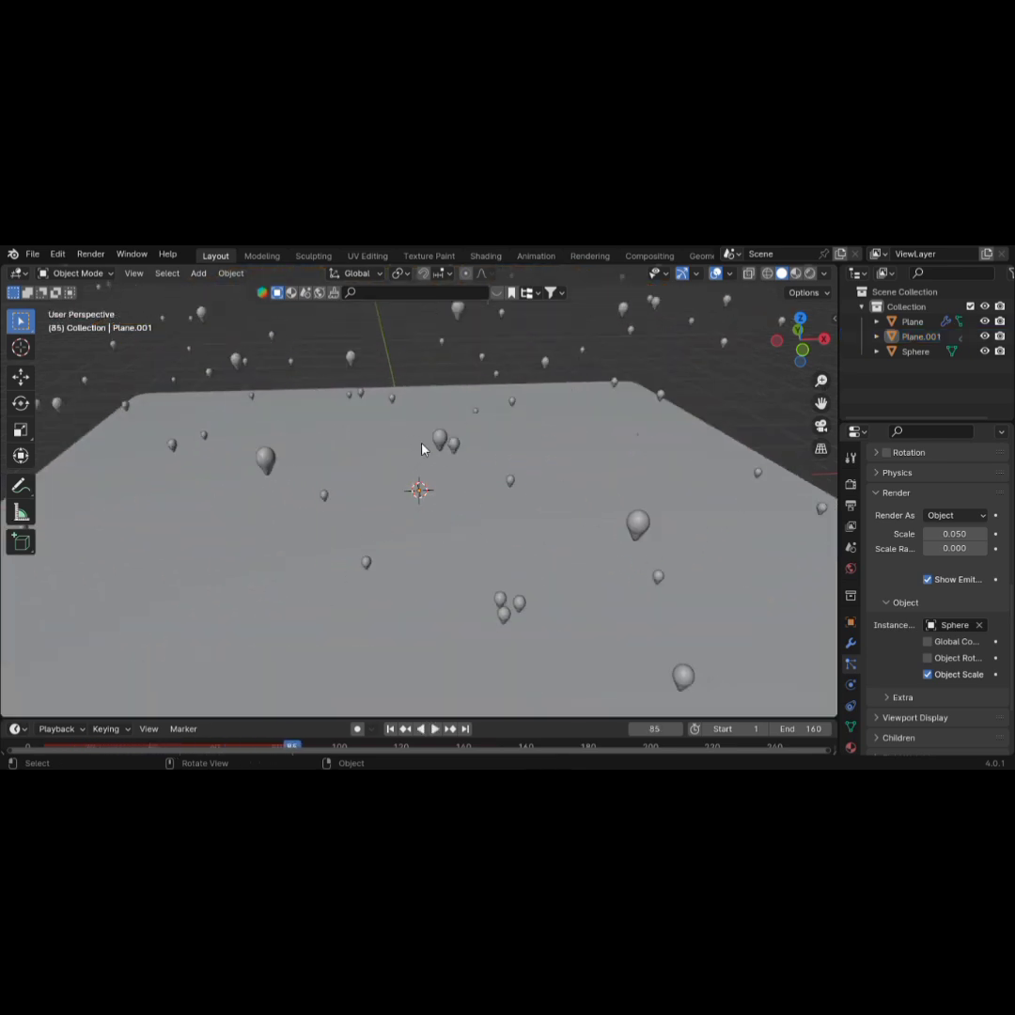
scroll(605, 473, "down", 6)
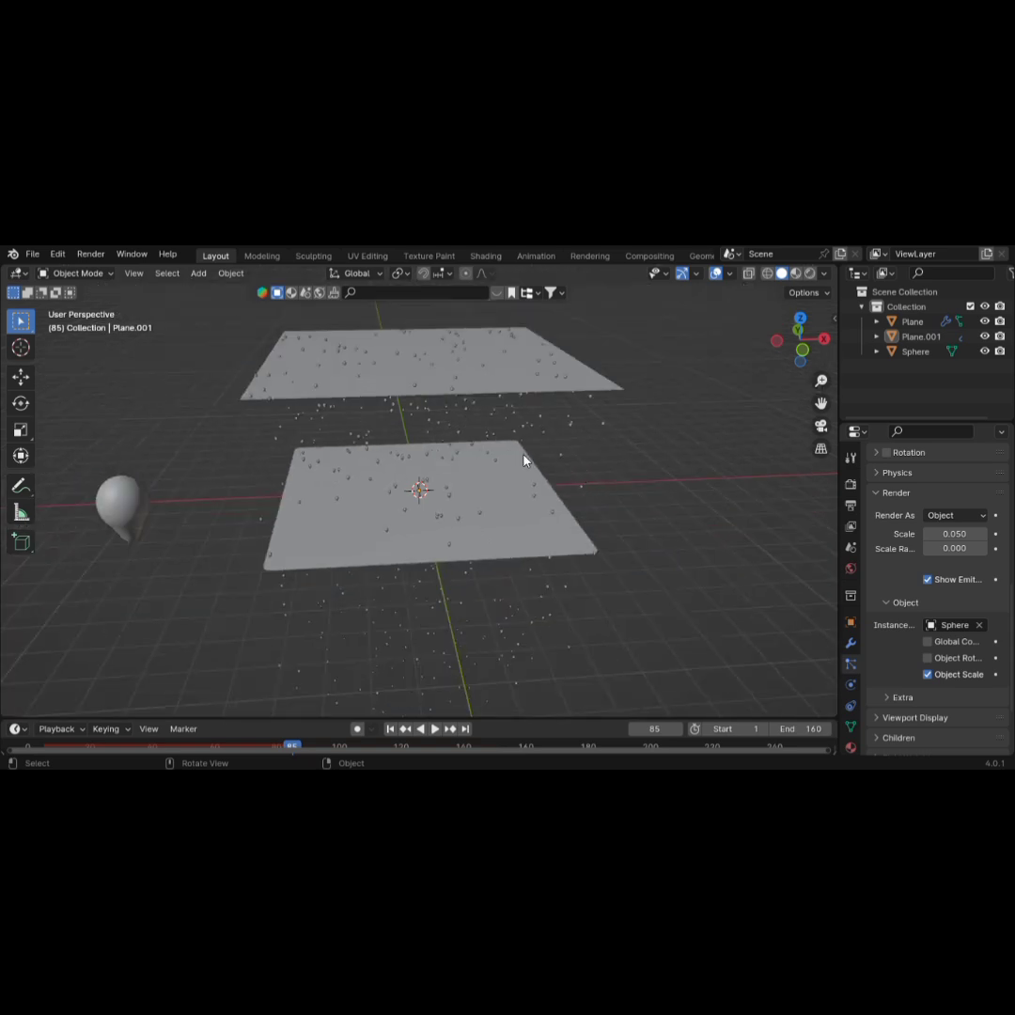
scroll(522, 462, "up", 5)
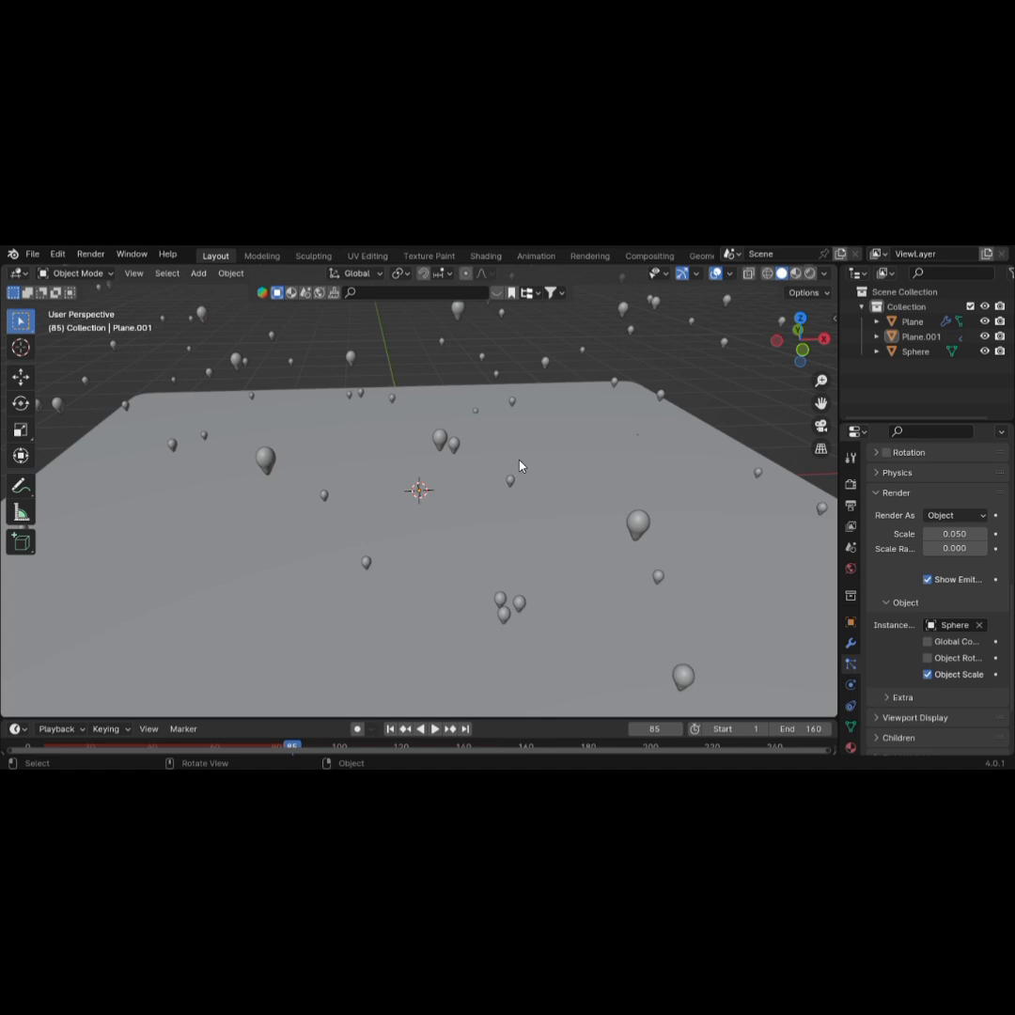
key("space")
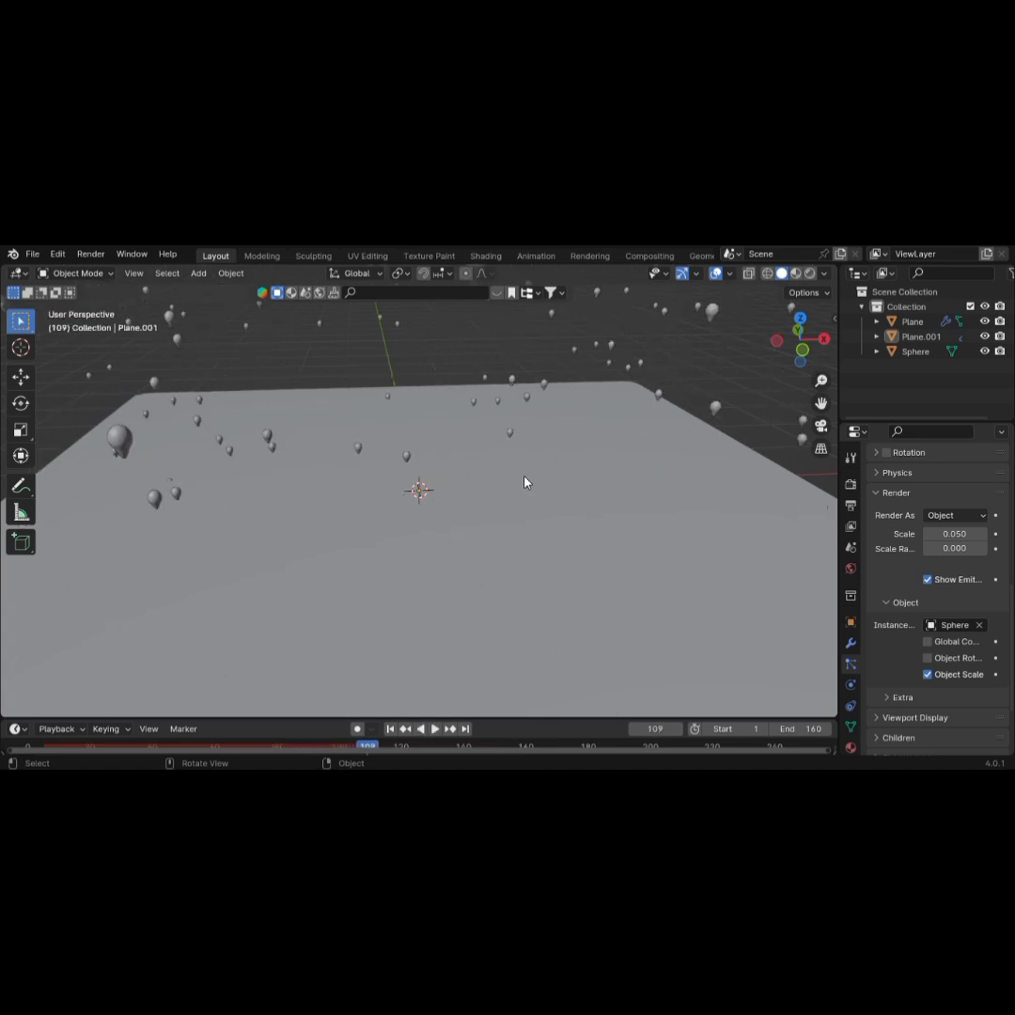
scroll(524, 482, "down", 6)
middle_click_drag(514, 523, 533, 623)
scroll(562, 514, "up", 4)
scroll(561, 515, "down", 3)
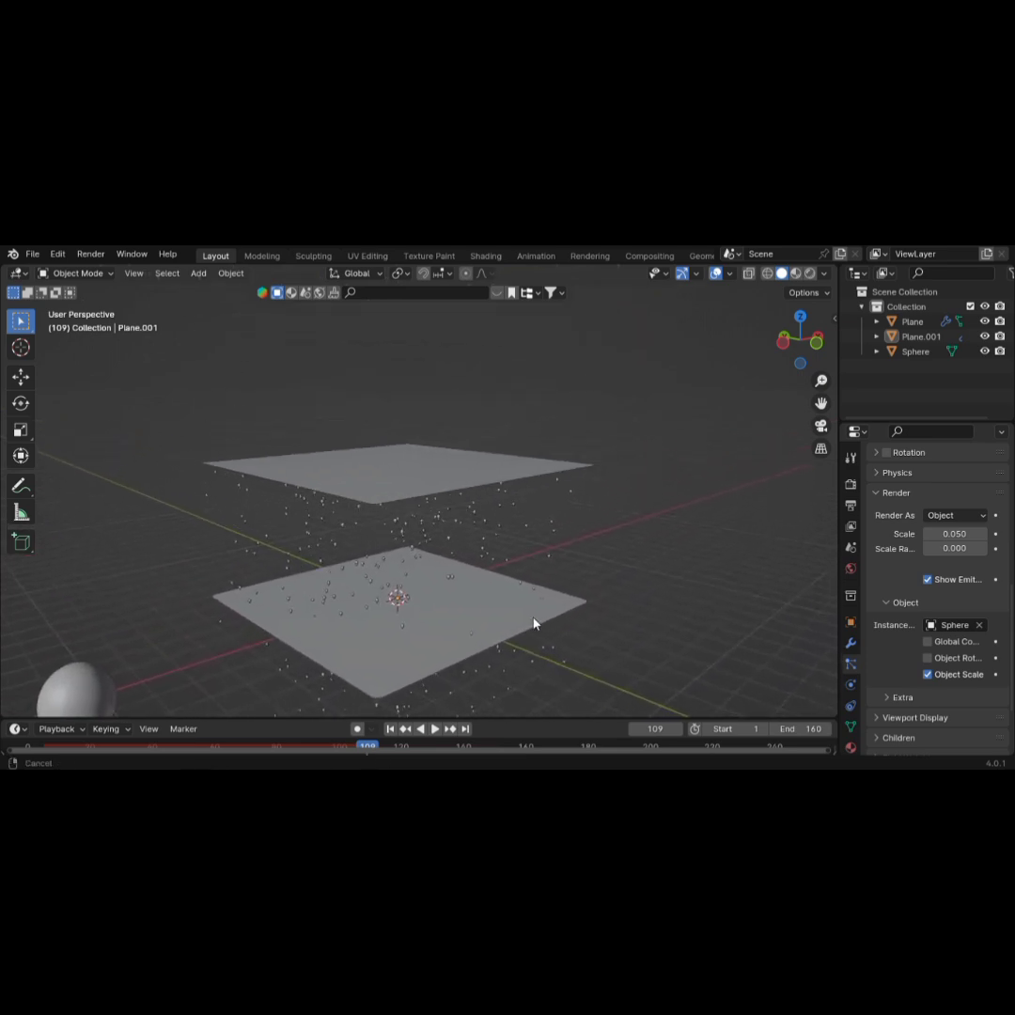
scroll(494, 559, "up", 4)
scroll(261, 585, "down", 6)
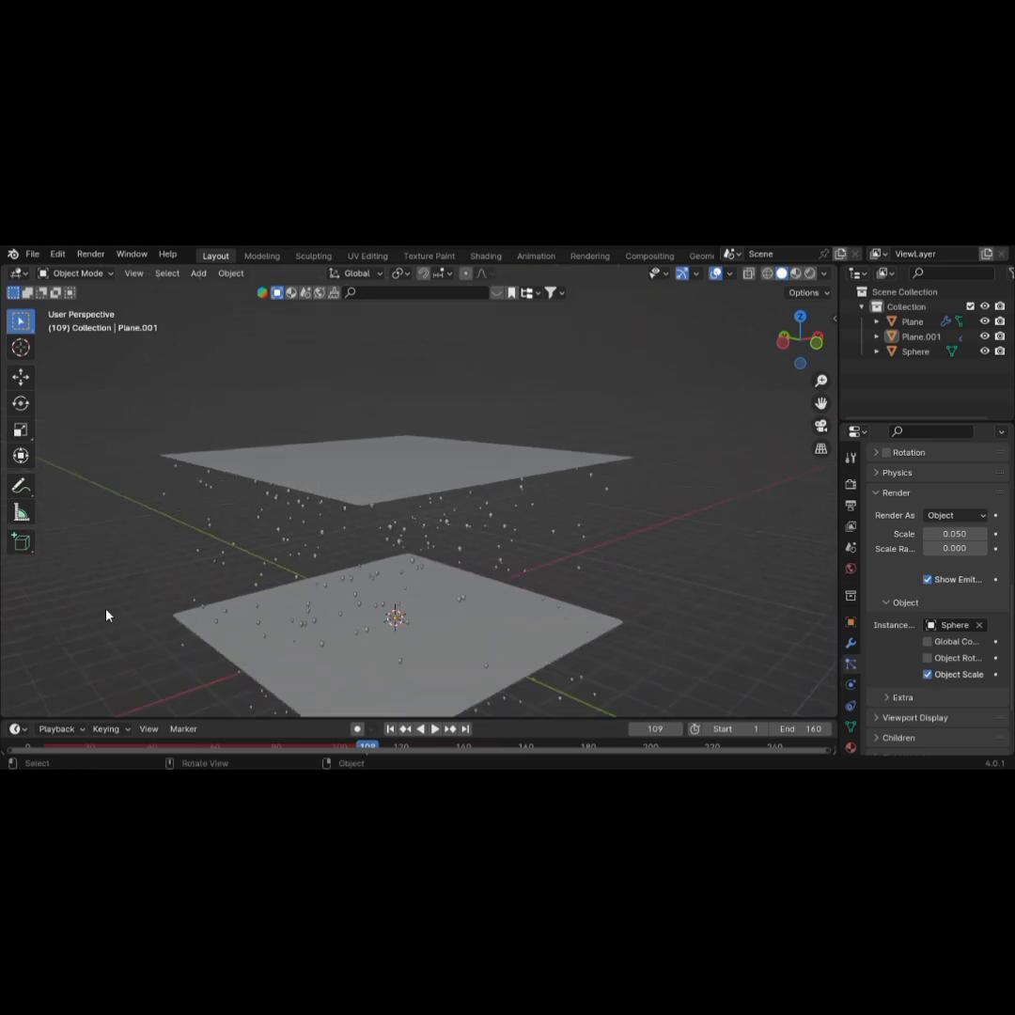
Give the raindrop-shaped Sphere a new material with Metallic set to 1.000 and Roughness set to 0.000
left_click(211, 620)
scroll(297, 600, "up", 5)
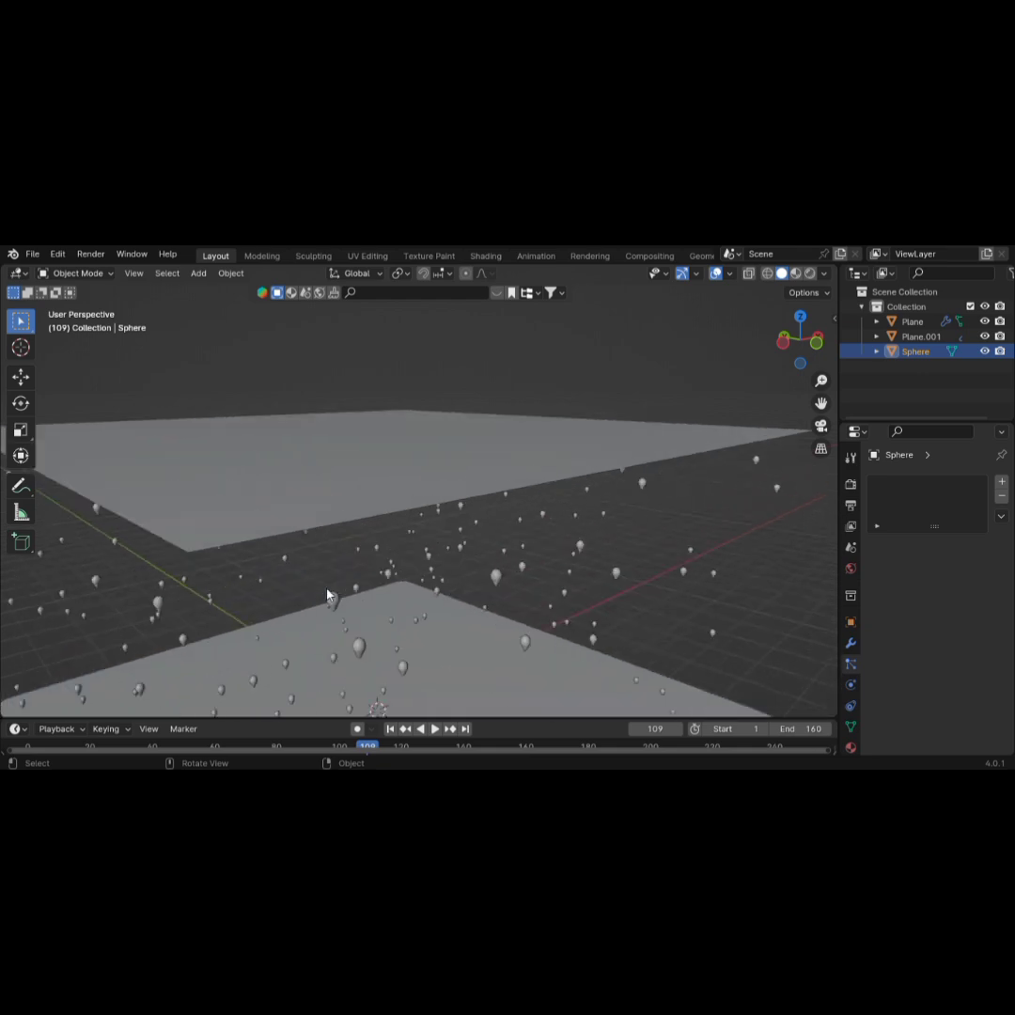
left_click(850, 746)
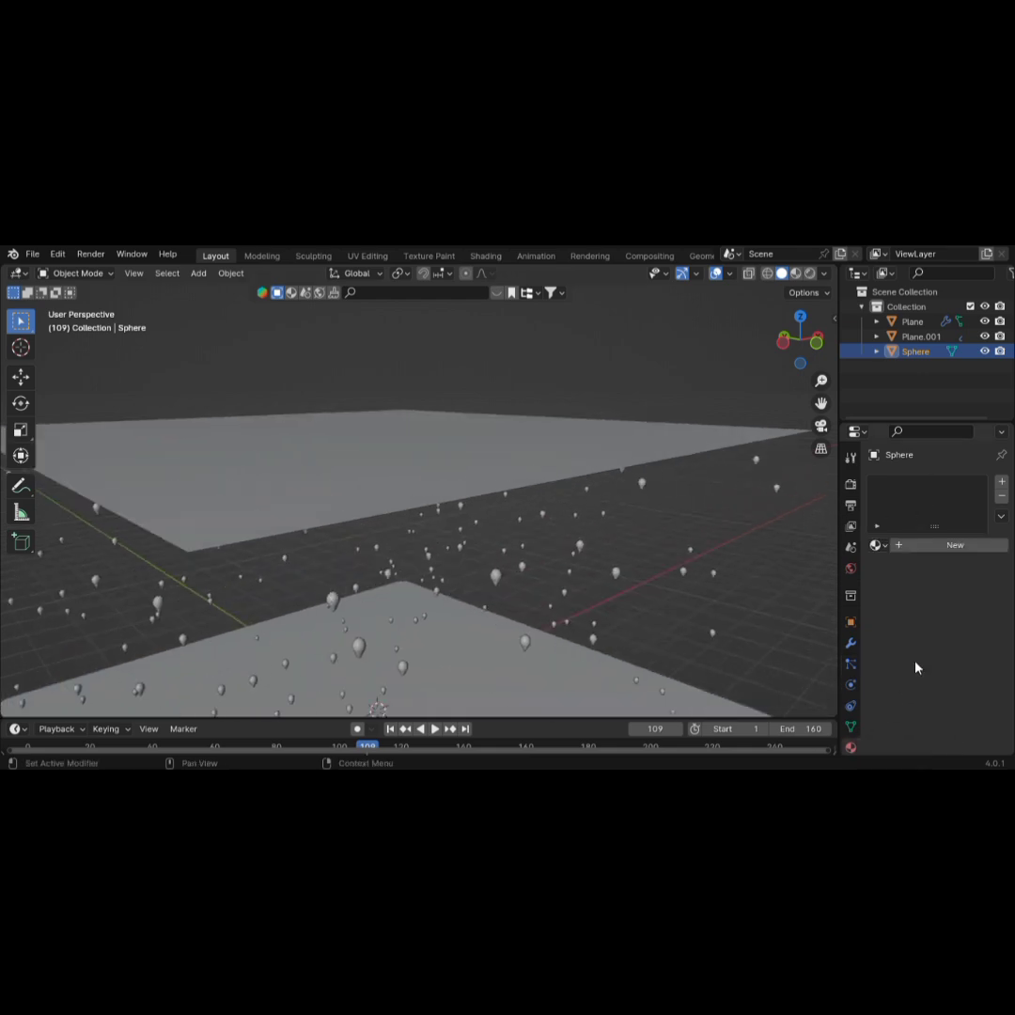
left_click(944, 553)
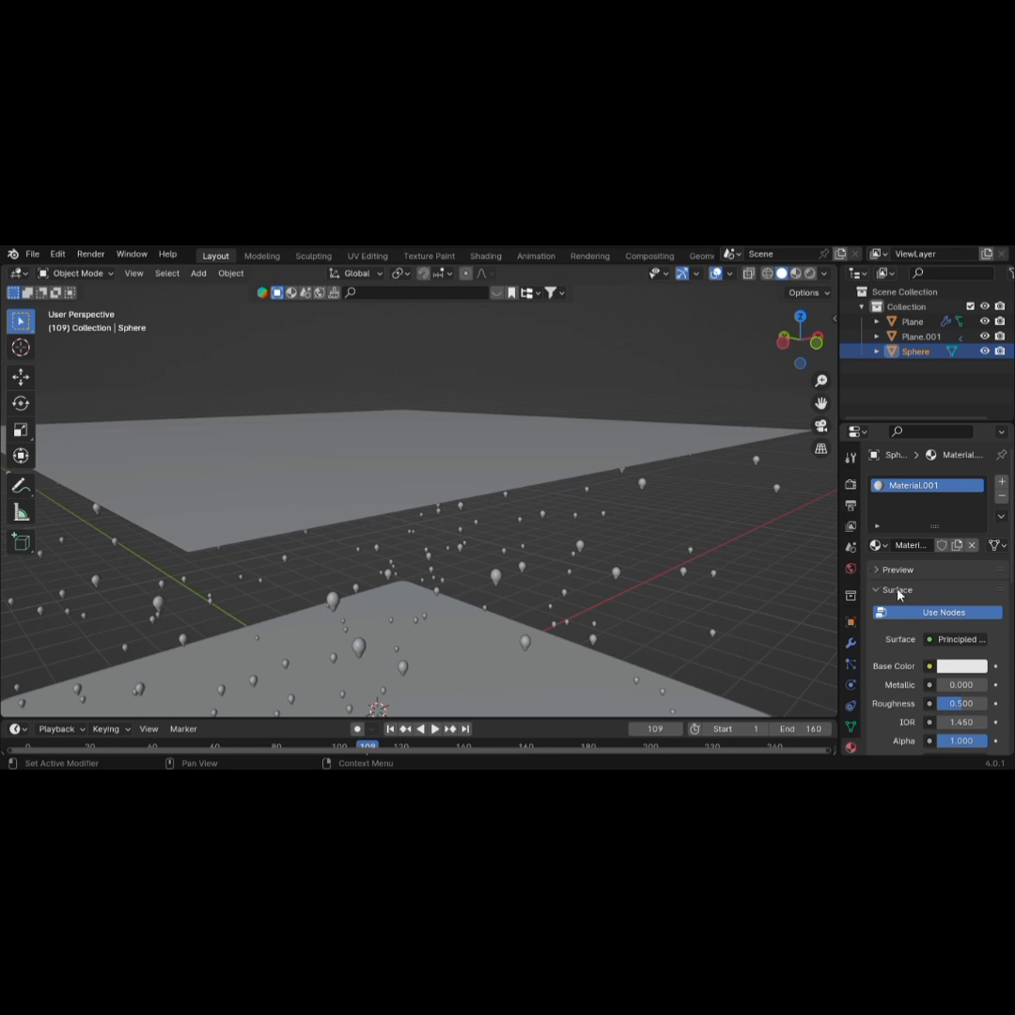
scroll(910, 597, "down", 5)
left_click_drag(953, 565, 930, 584)
scroll(946, 613, "down", 2)
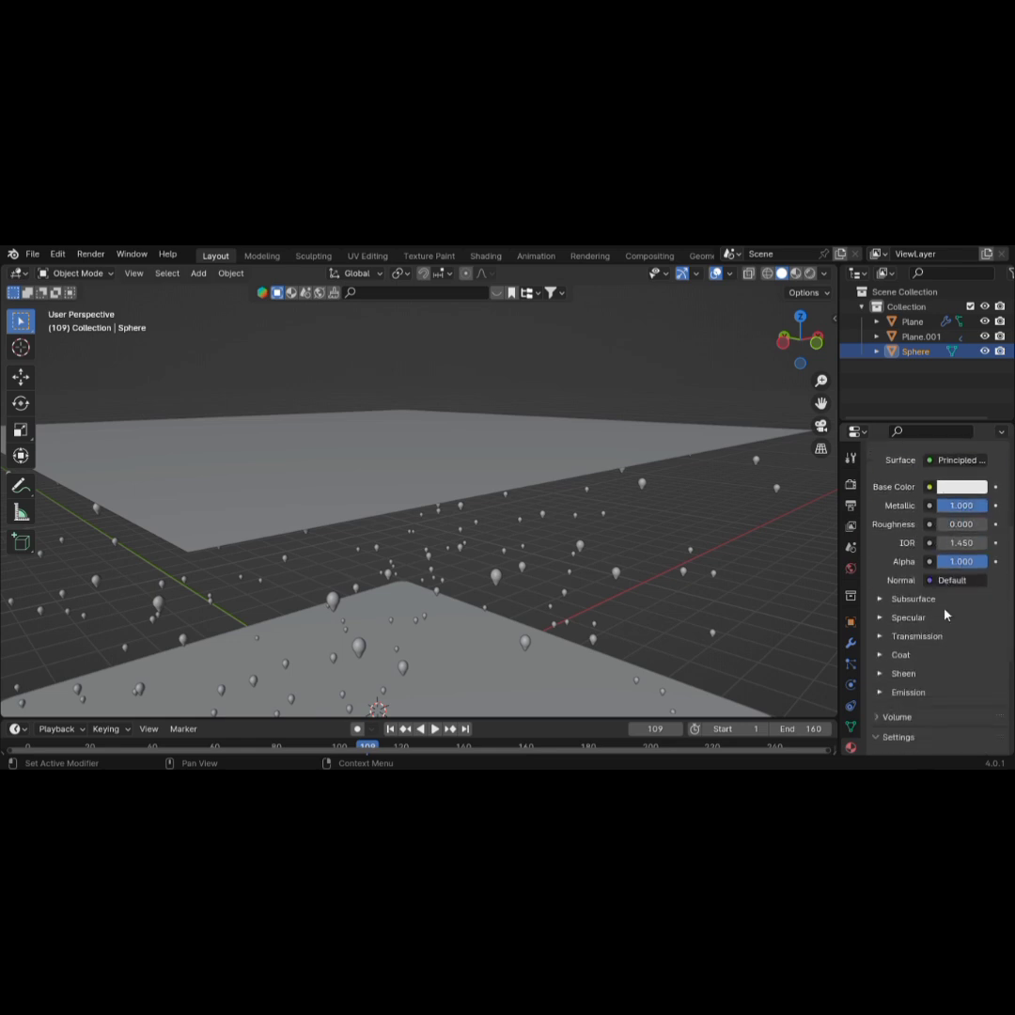
Set the Transmission Weight of the raindrop's material to 1.000
left_click(928, 637)
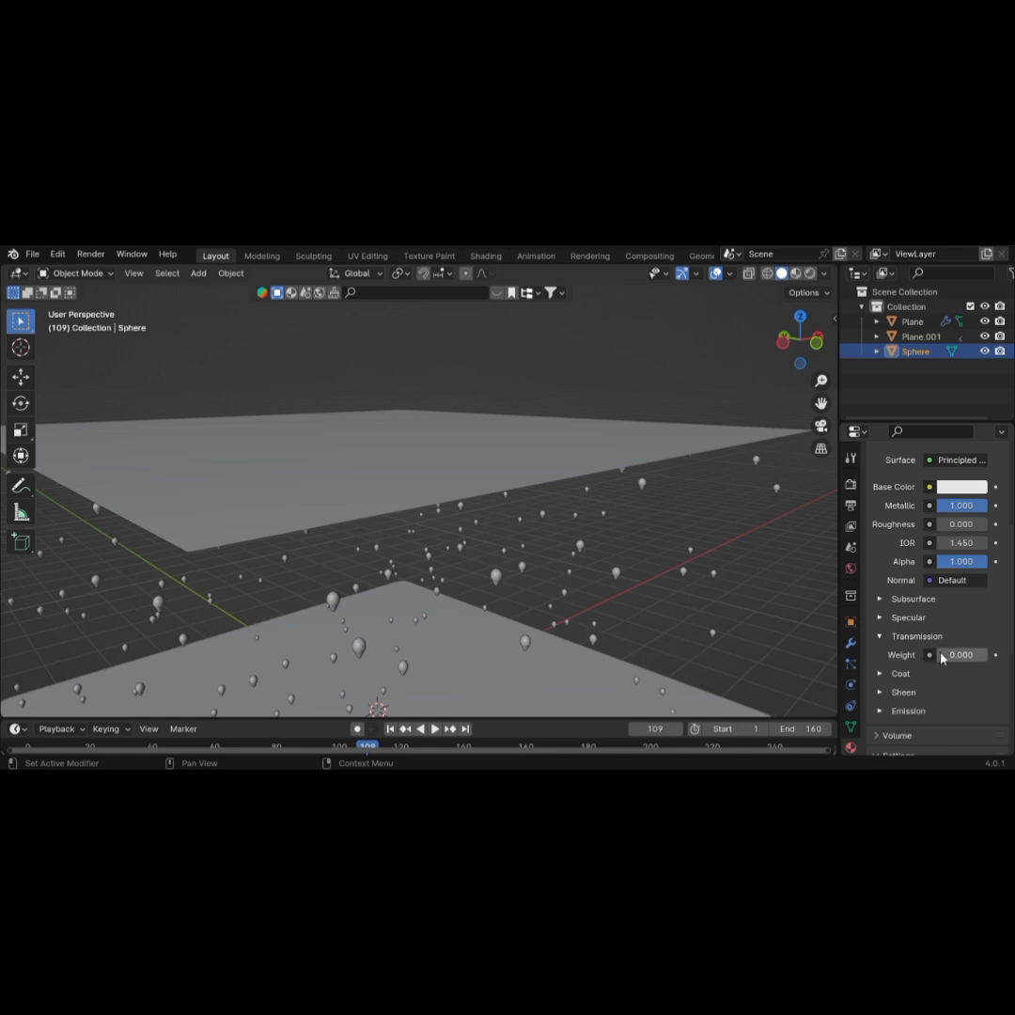
left_click_drag(942, 655, 989, 655)
scroll(542, 401, "down", 3)
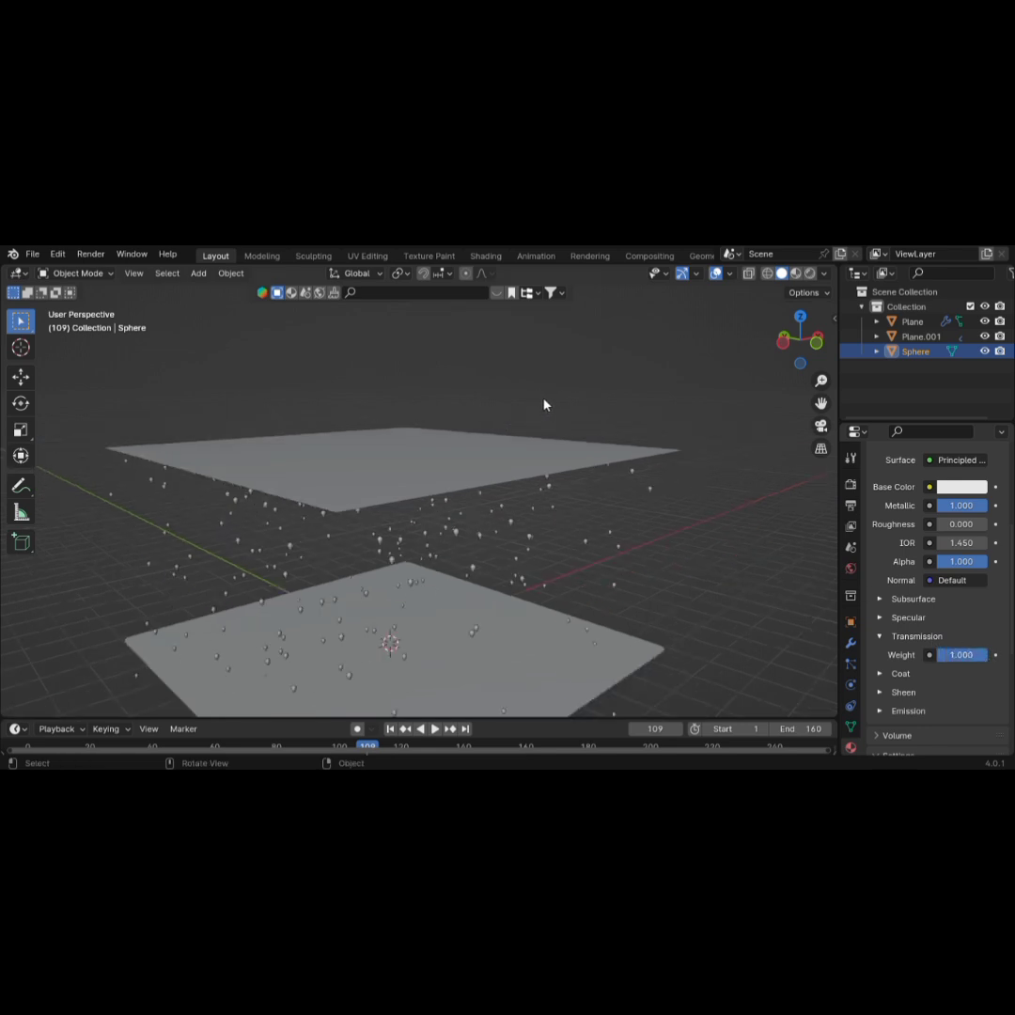
Assign the raindrop's existing material, Material.001, to the lower water plane
middle_click_drag(544, 403, 581, 458)
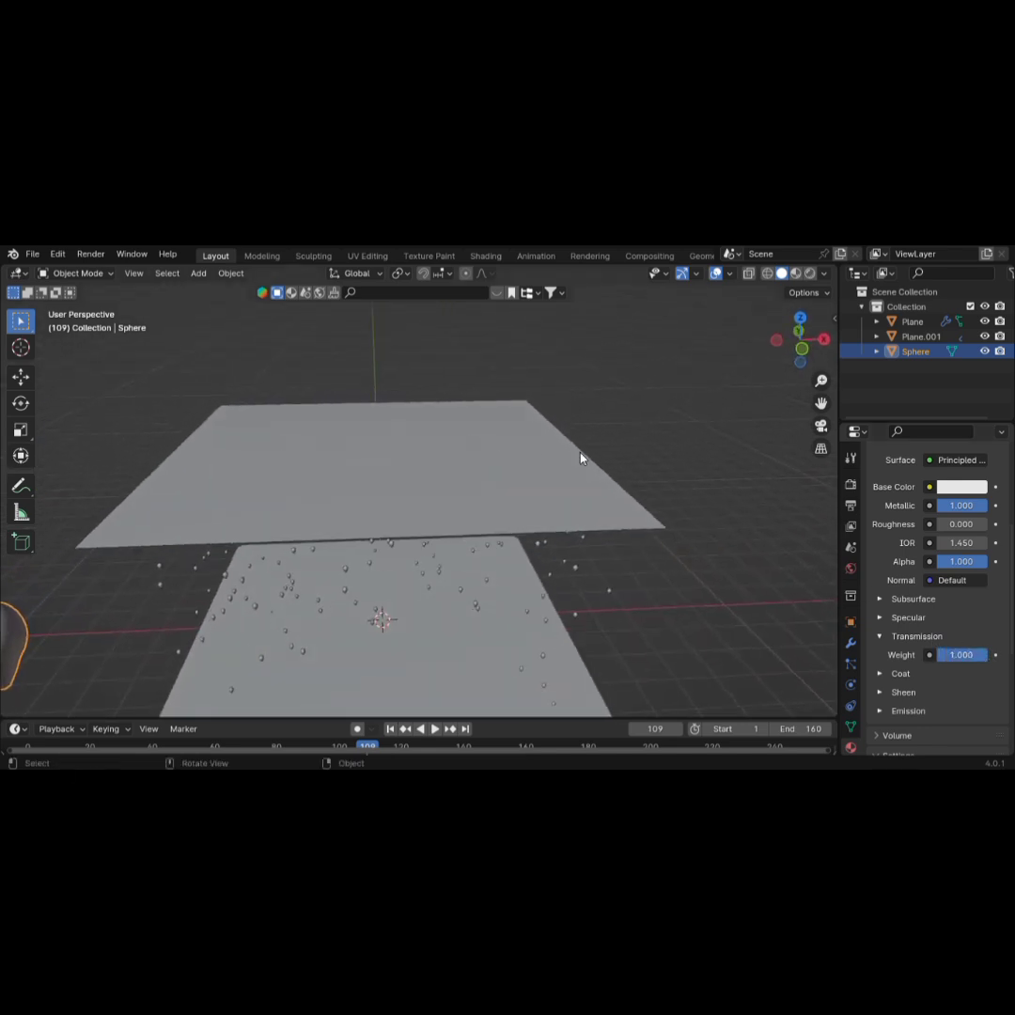
left_click(686, 452)
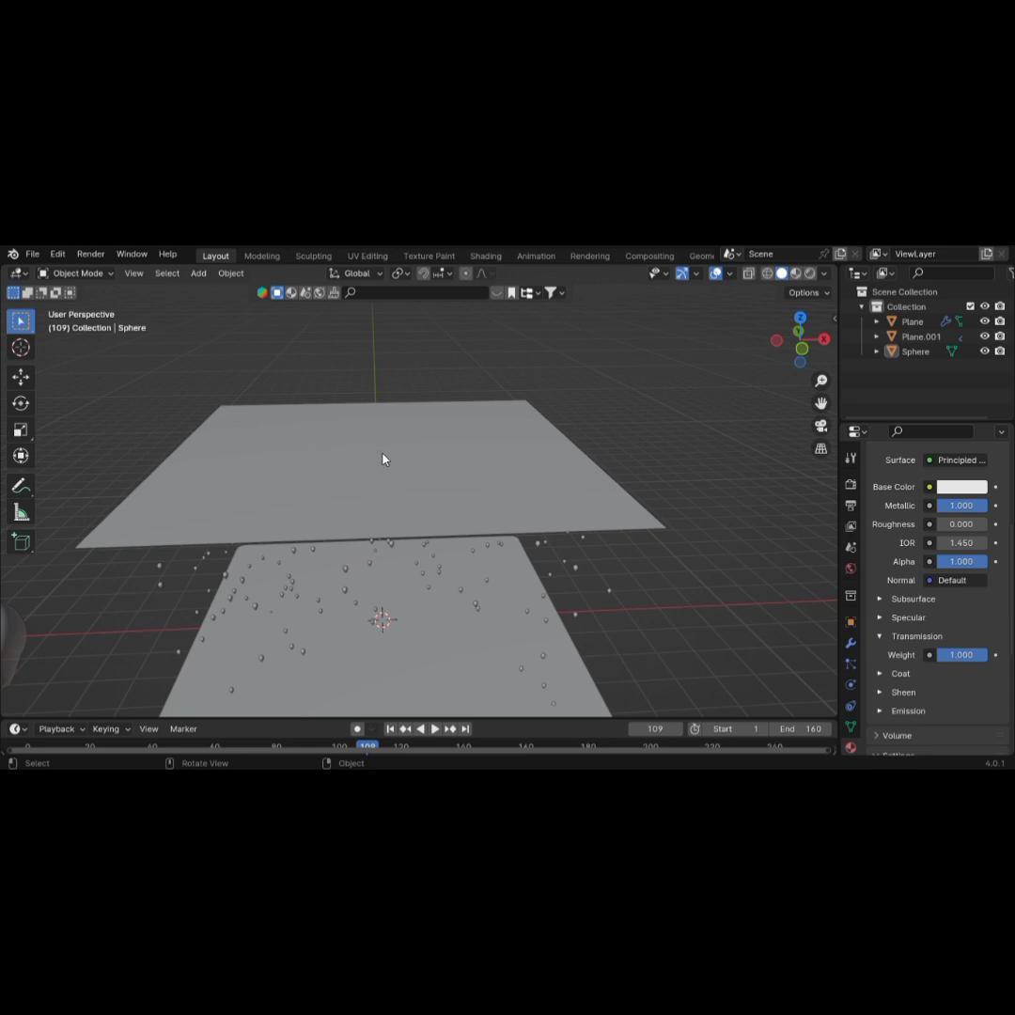
middle_click_drag(383, 457, 428, 443)
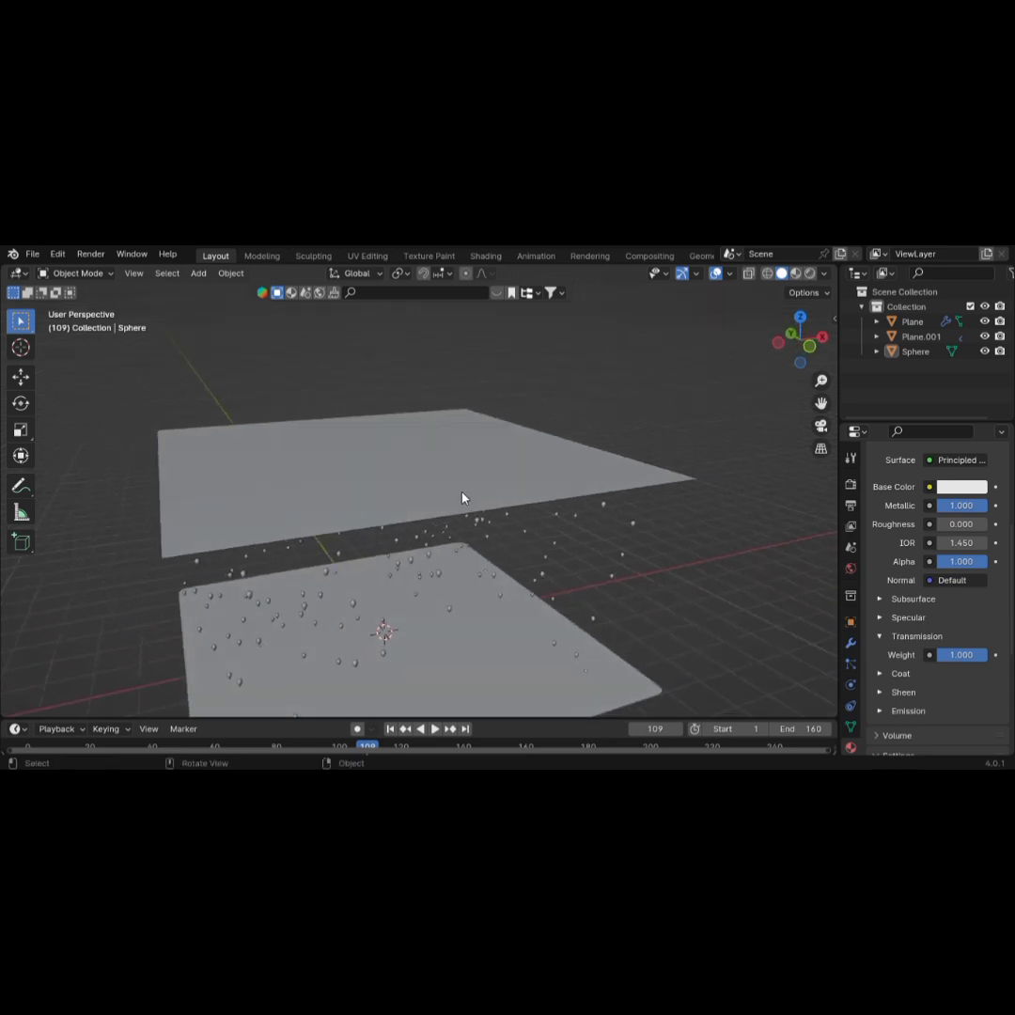
middle_click_drag(460, 499, 456, 506)
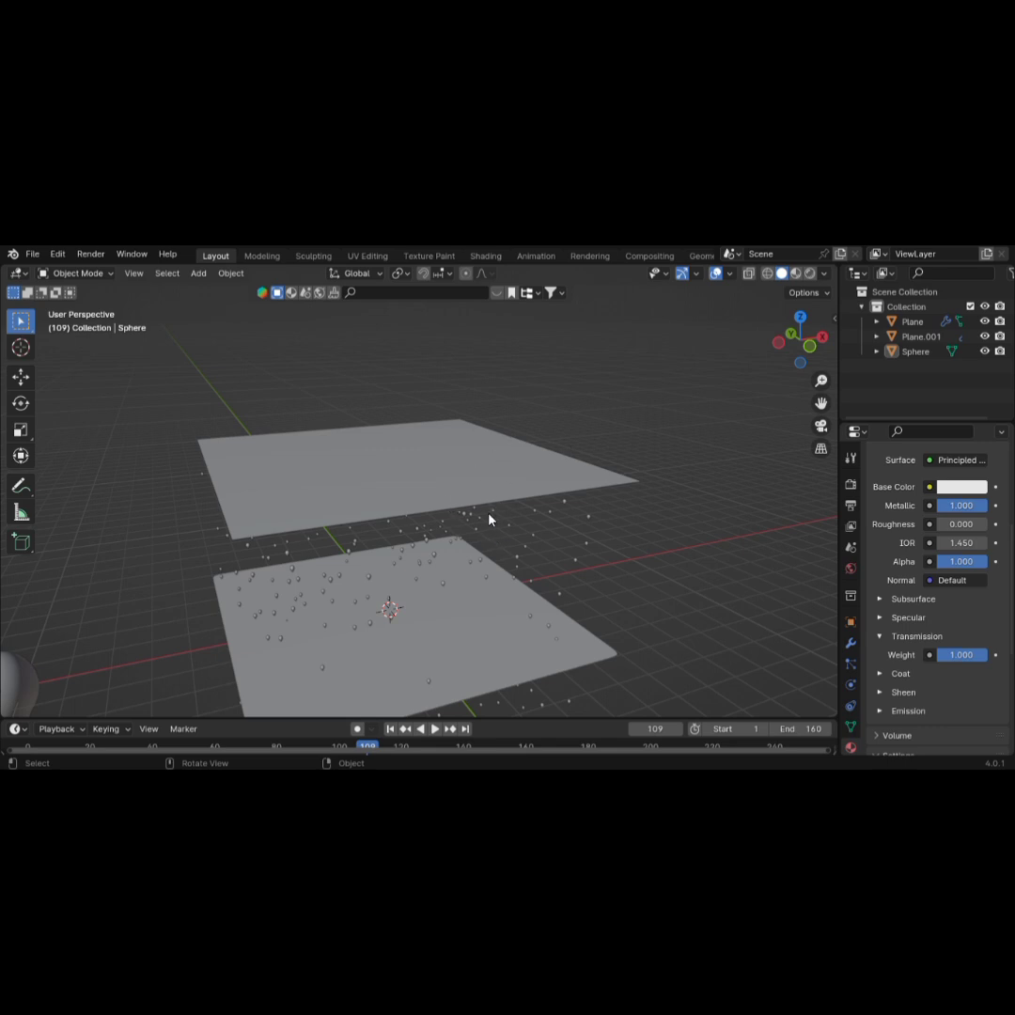
left_click(509, 650)
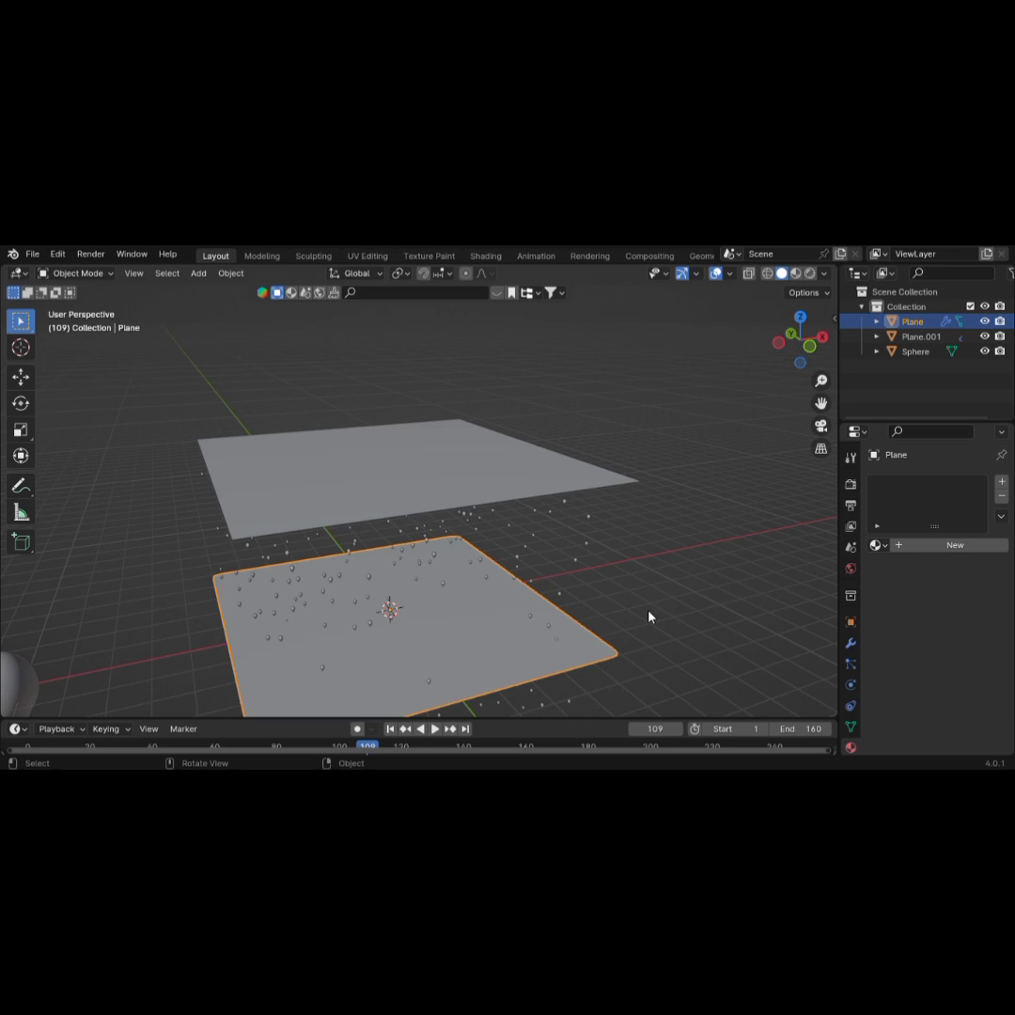
left_click(876, 544)
left_click(858, 582)
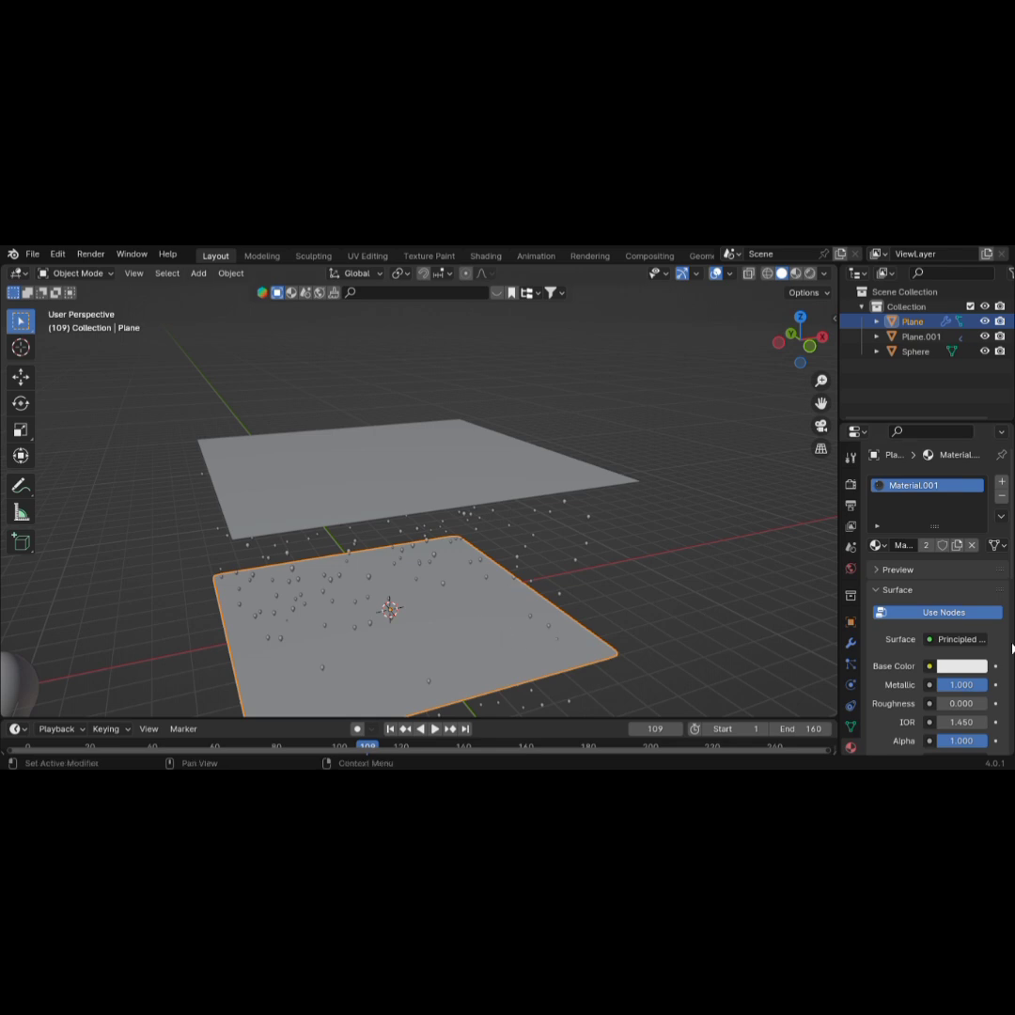
Add Dynamic Paint physics to the lower plane as a Canvas with the surface type Waves
left_click(851, 685)
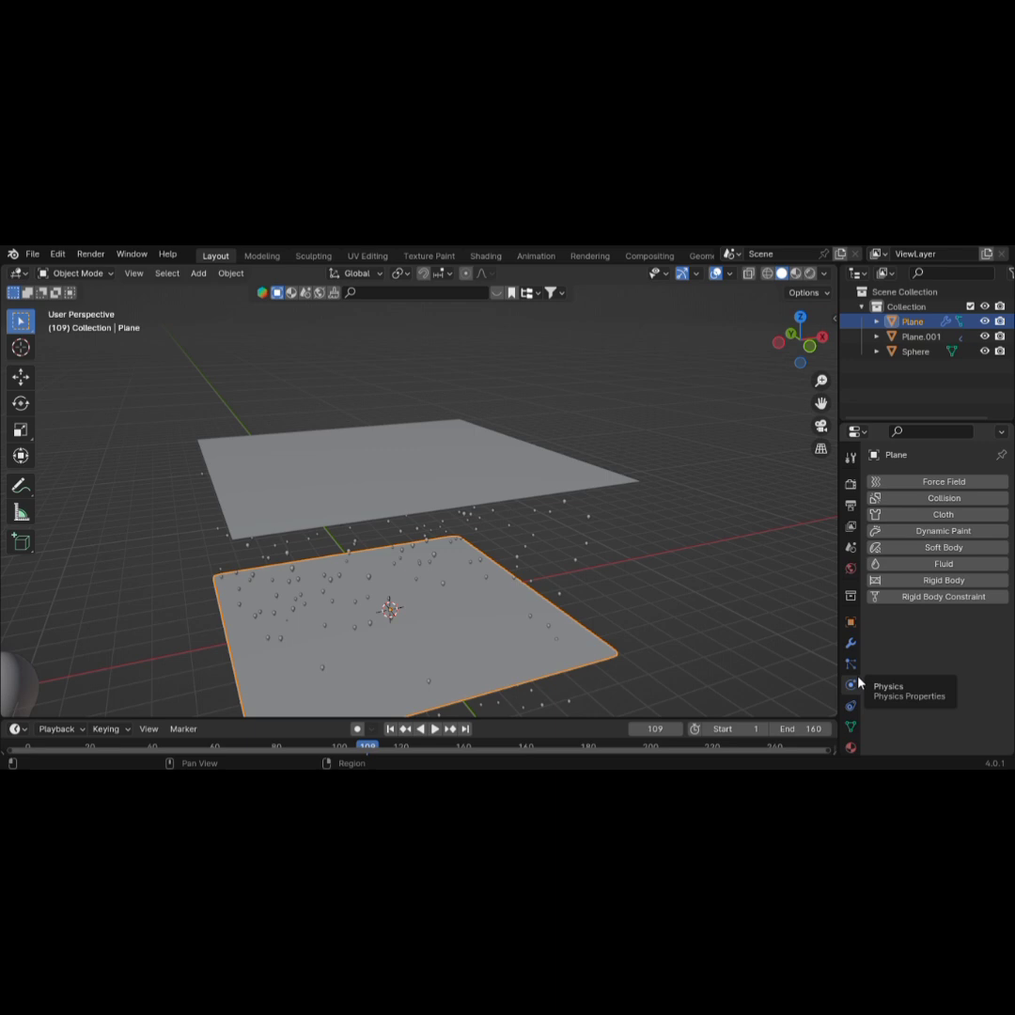
left_click(976, 533)
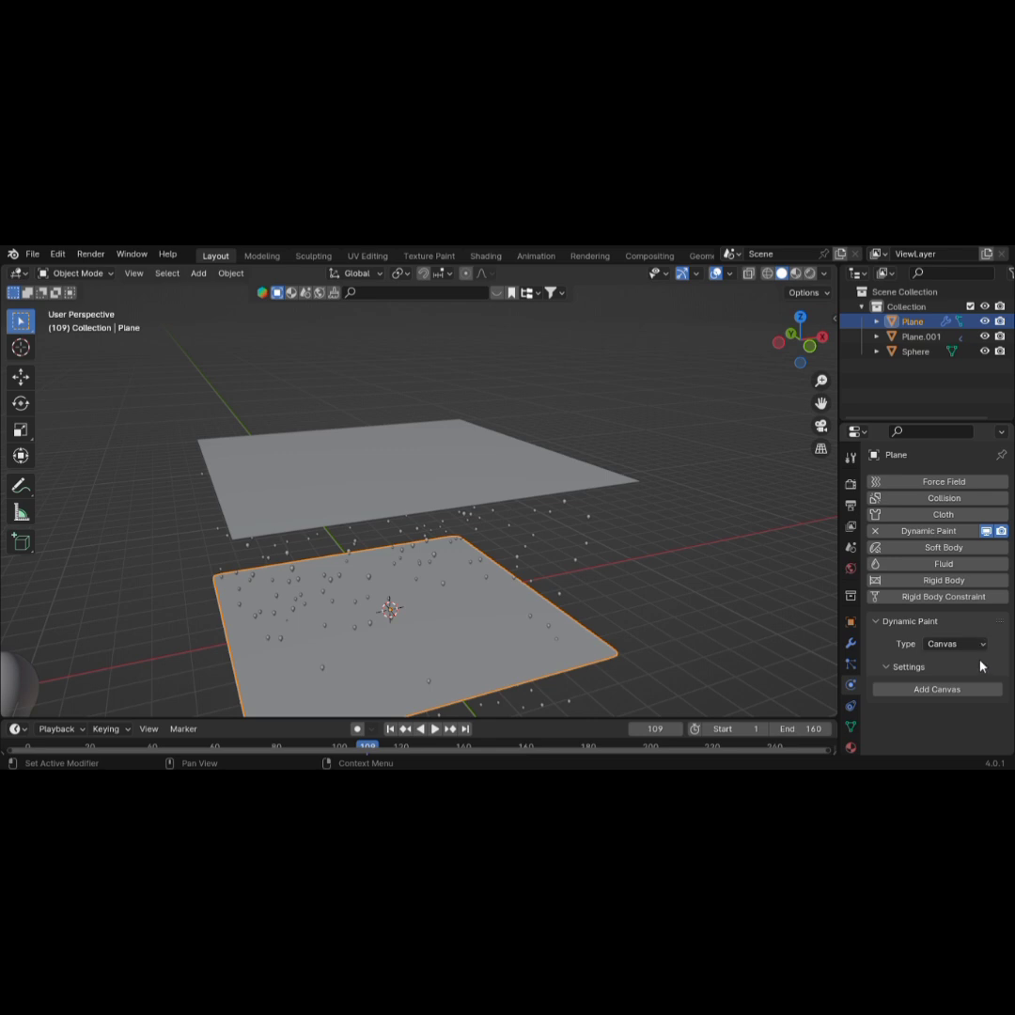
left_click(985, 688)
scroll(1002, 671, "down", 5)
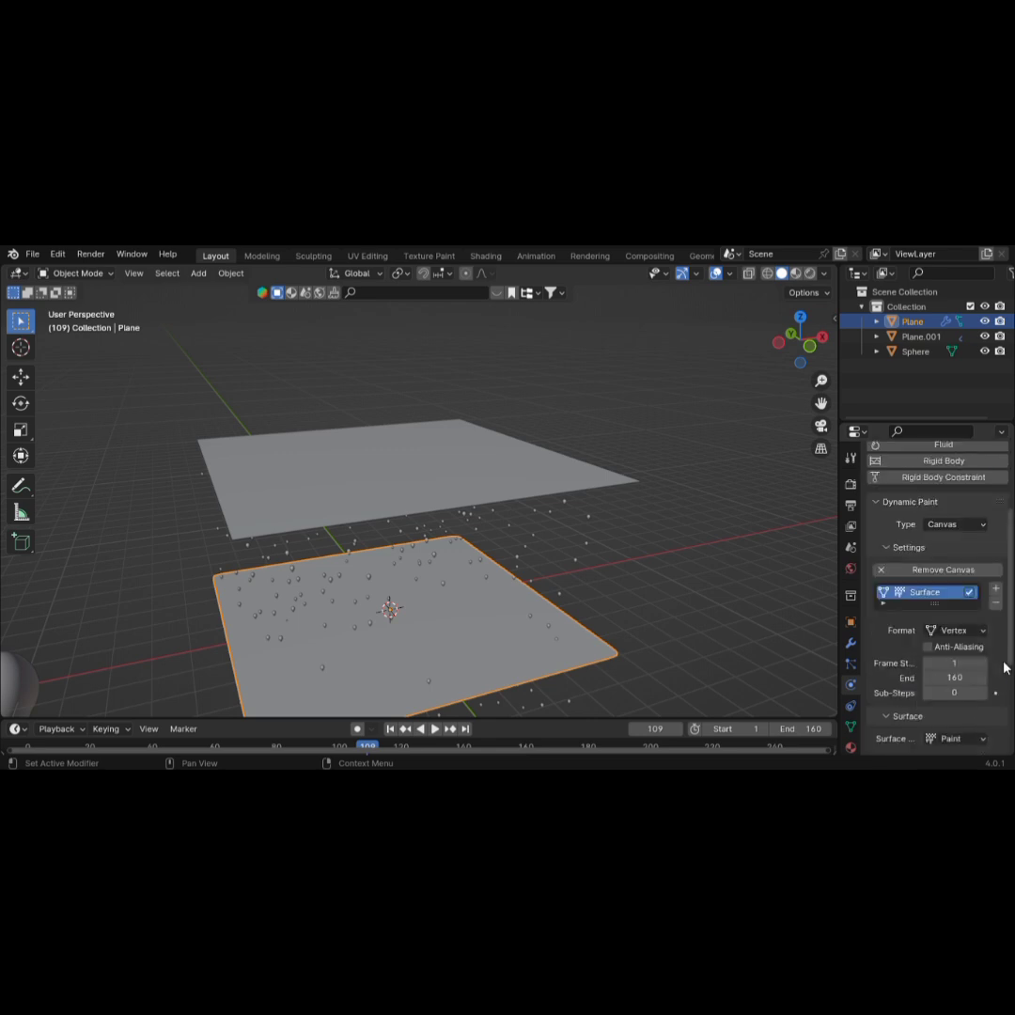
left_click(971, 682)
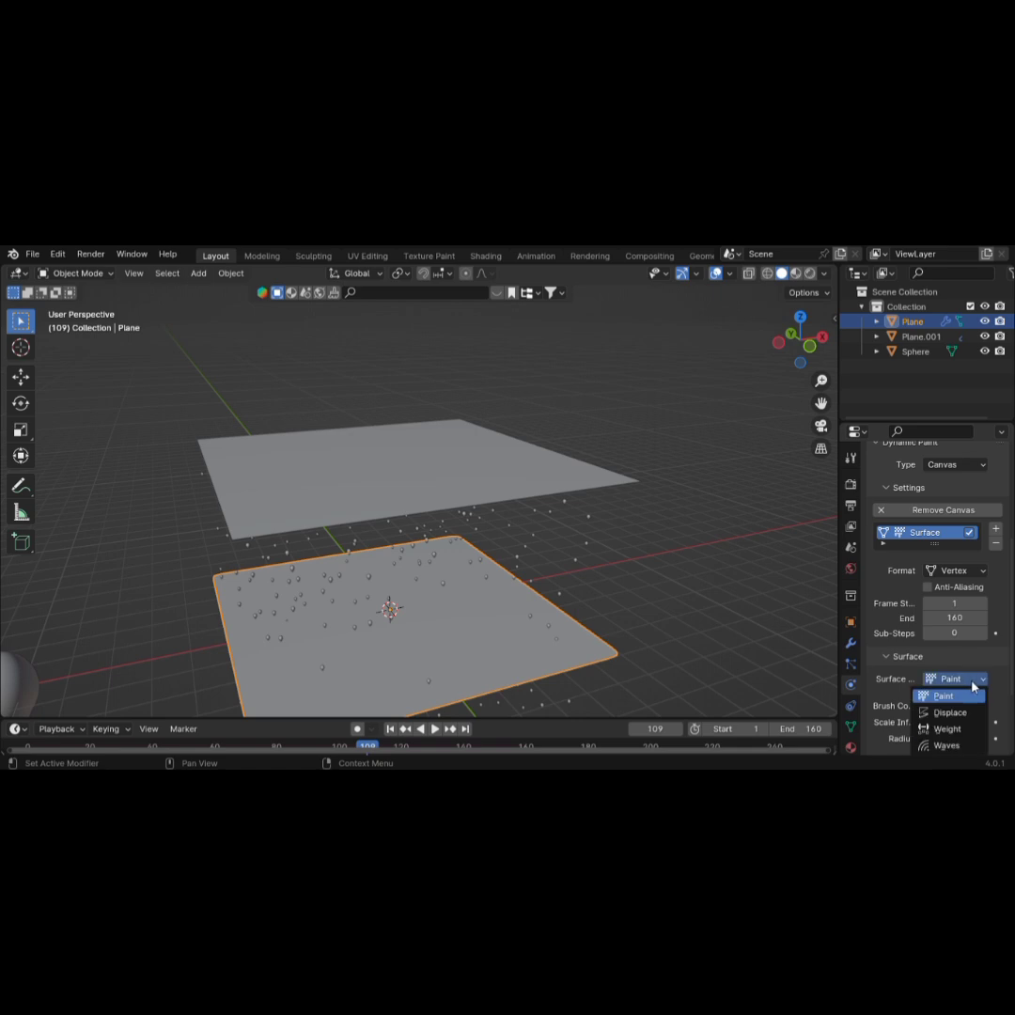
left_click(955, 746)
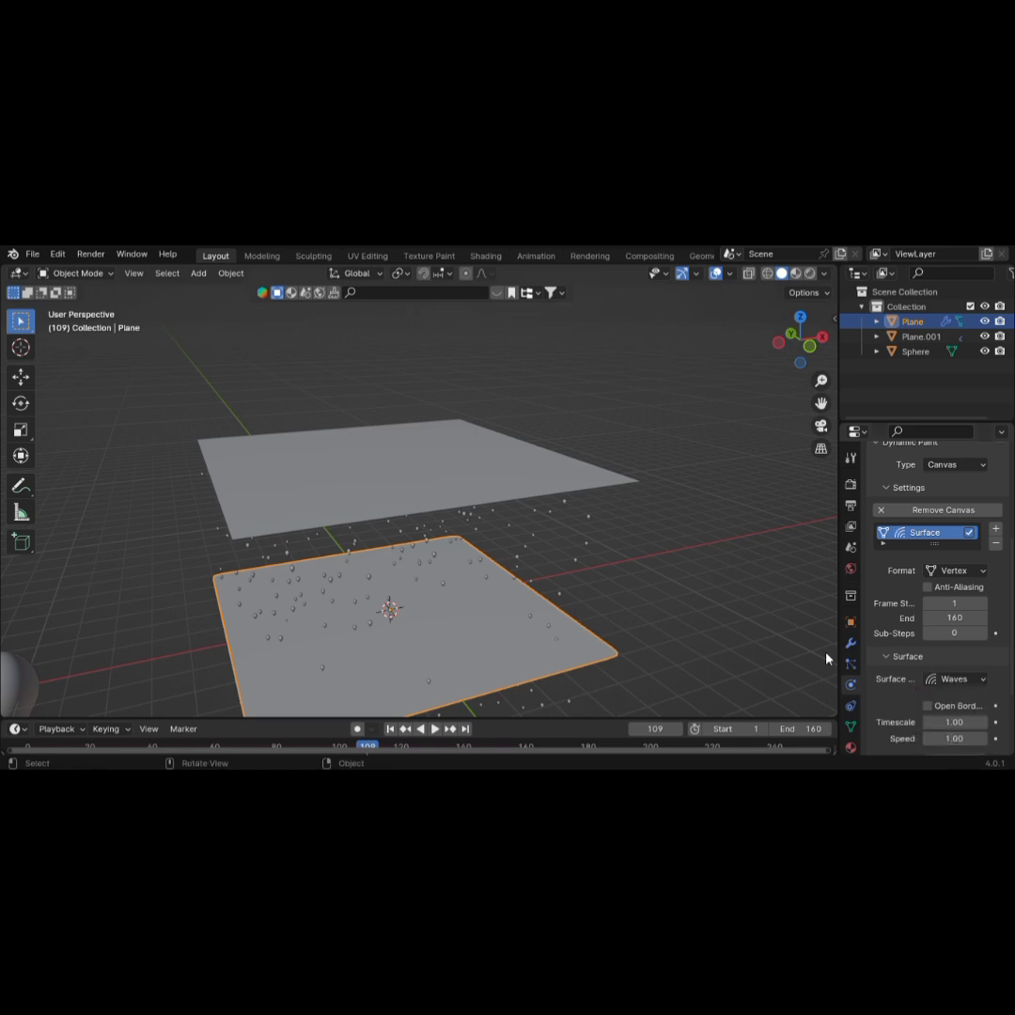
Set the Timescale of the lower plane's wave surface to 0.50
scroll(979, 656, "down", 3)
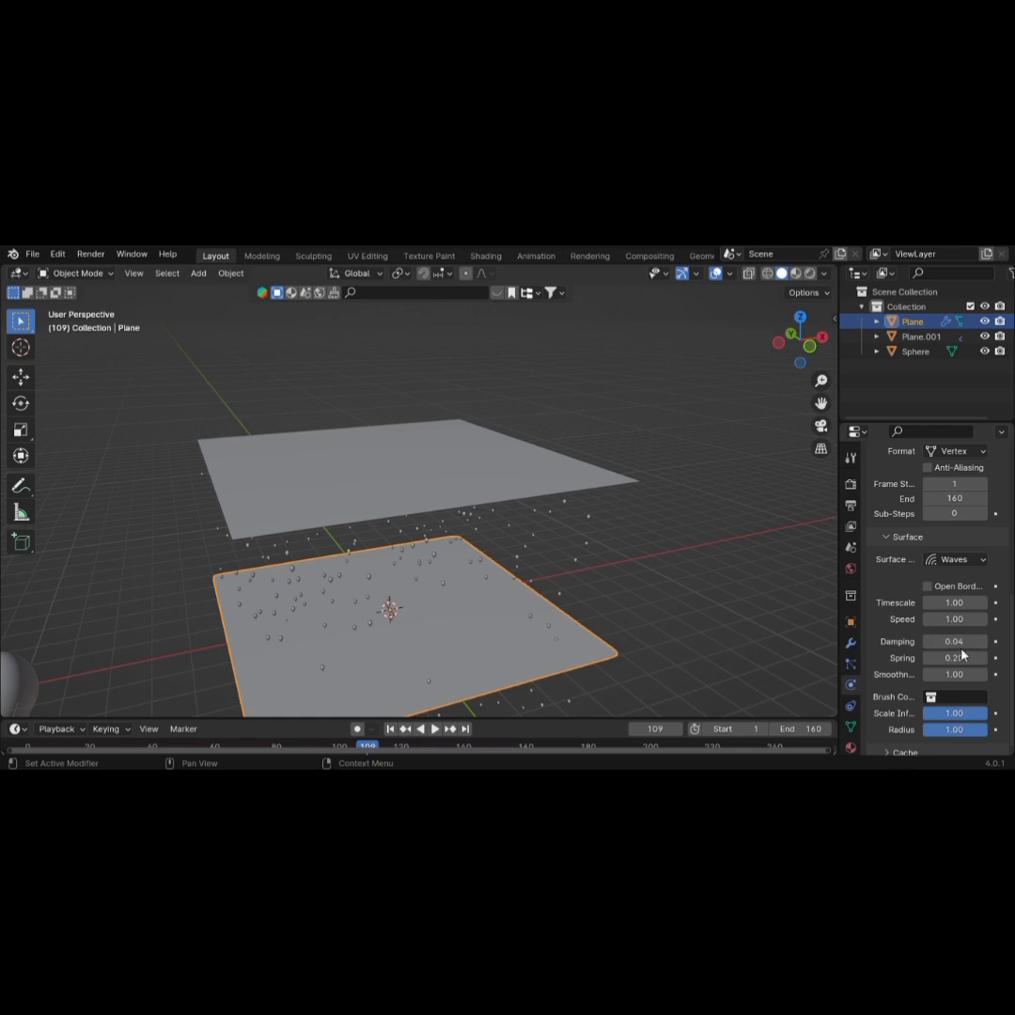
left_click(973, 603)
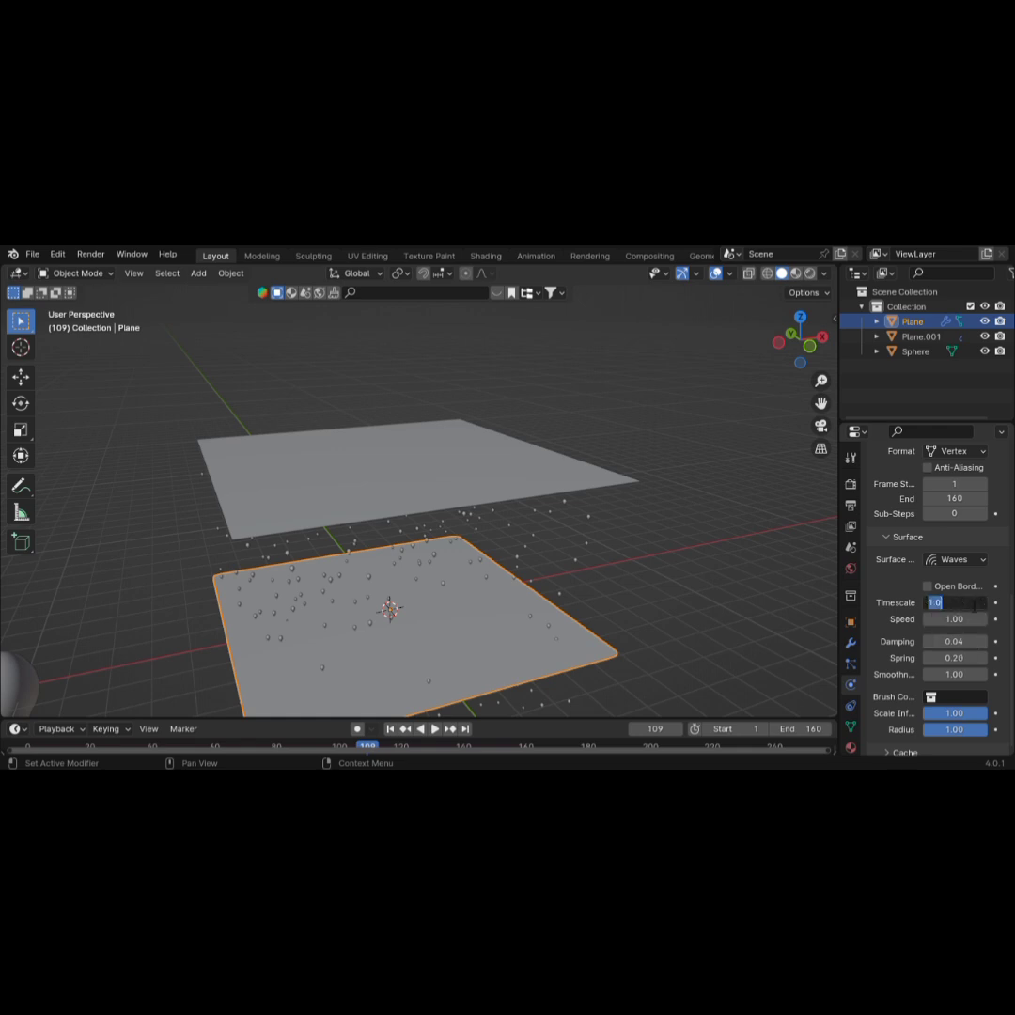
key("BackSpace")
type(".5")
key("Return")
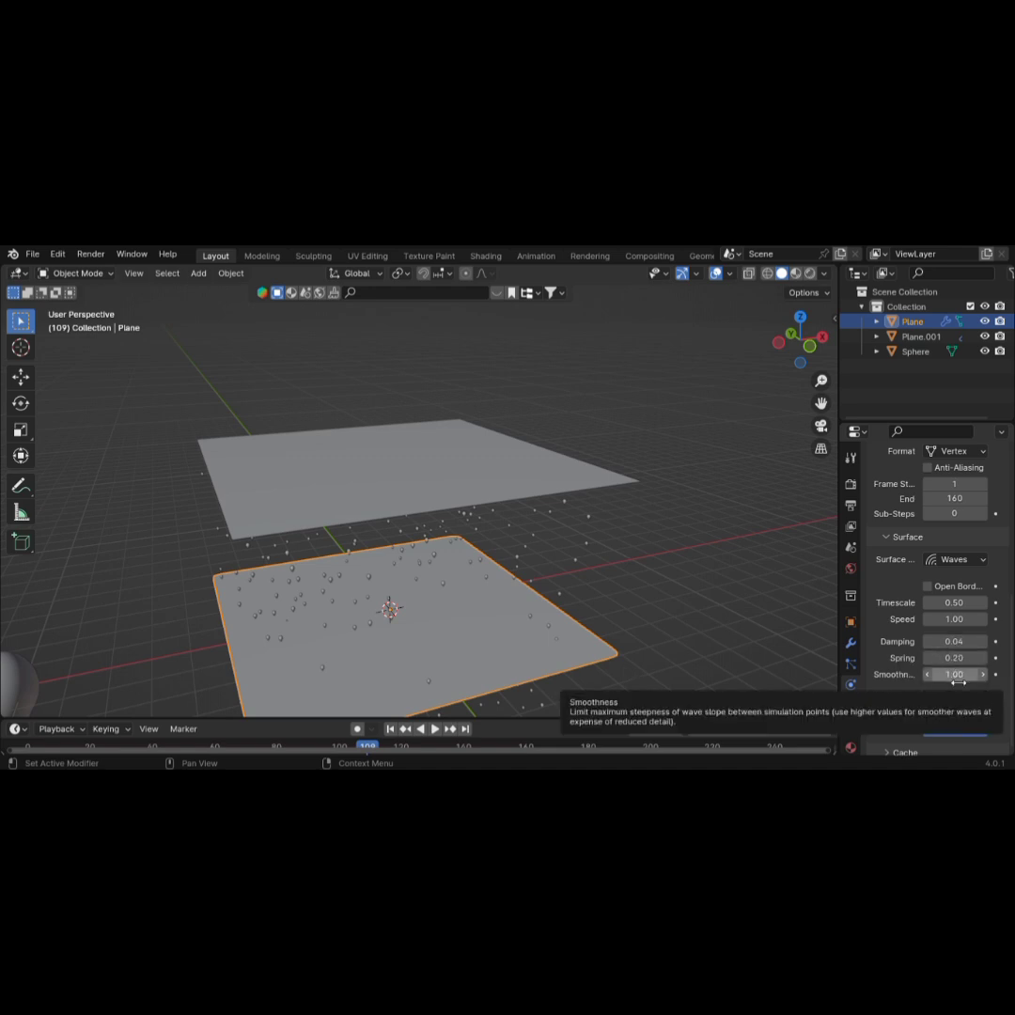
Set the wave surface's brush Scale Influence to 0.40 and its Radius to 0.35
scroll(950, 700, "down", 1)
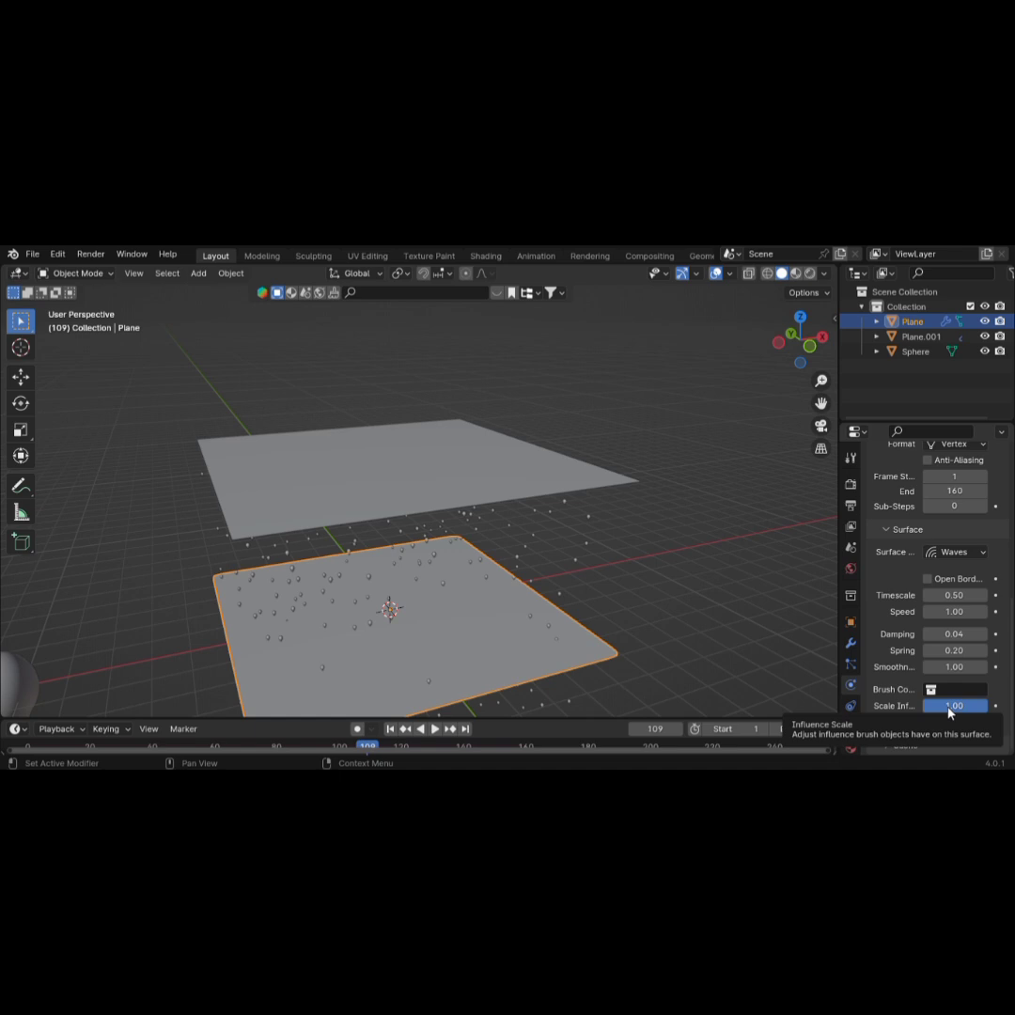
left_click(948, 705)
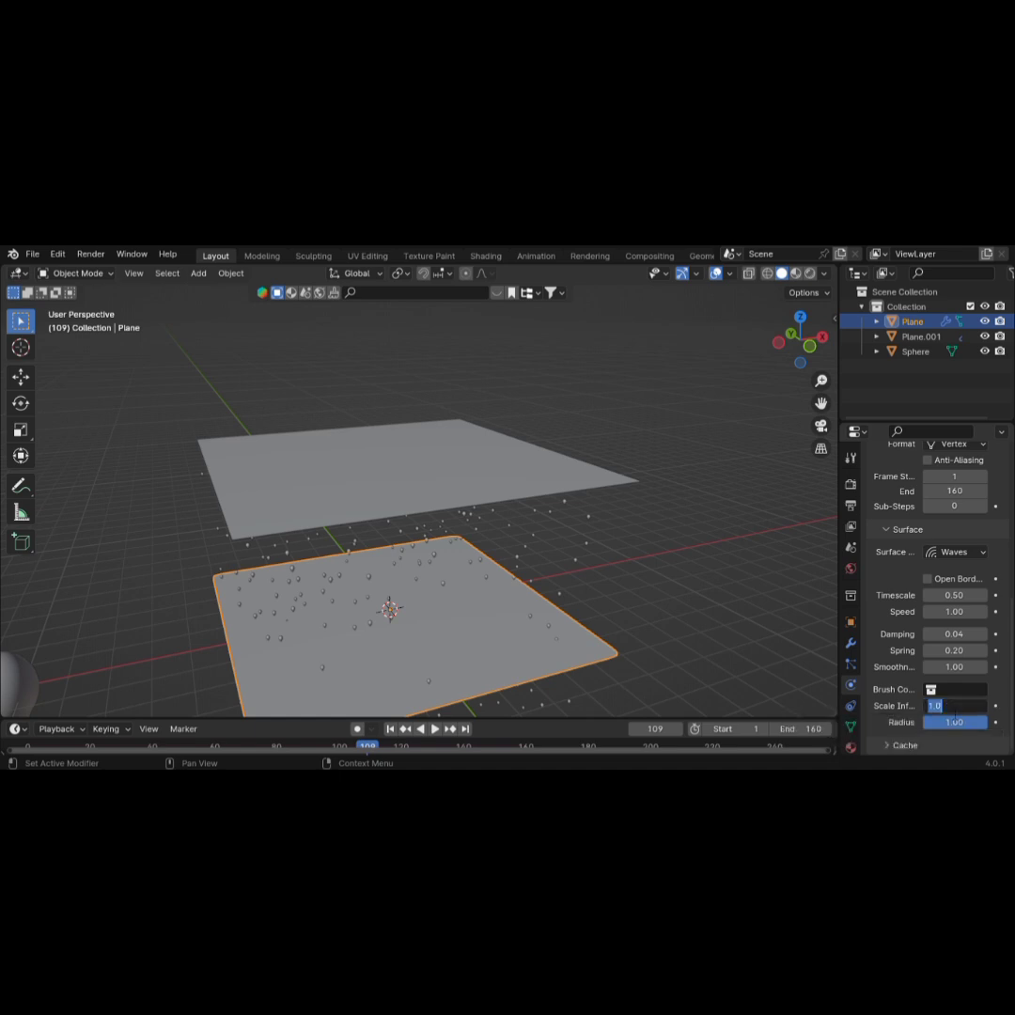
type(".4")
key("Return")
left_click(951, 722)
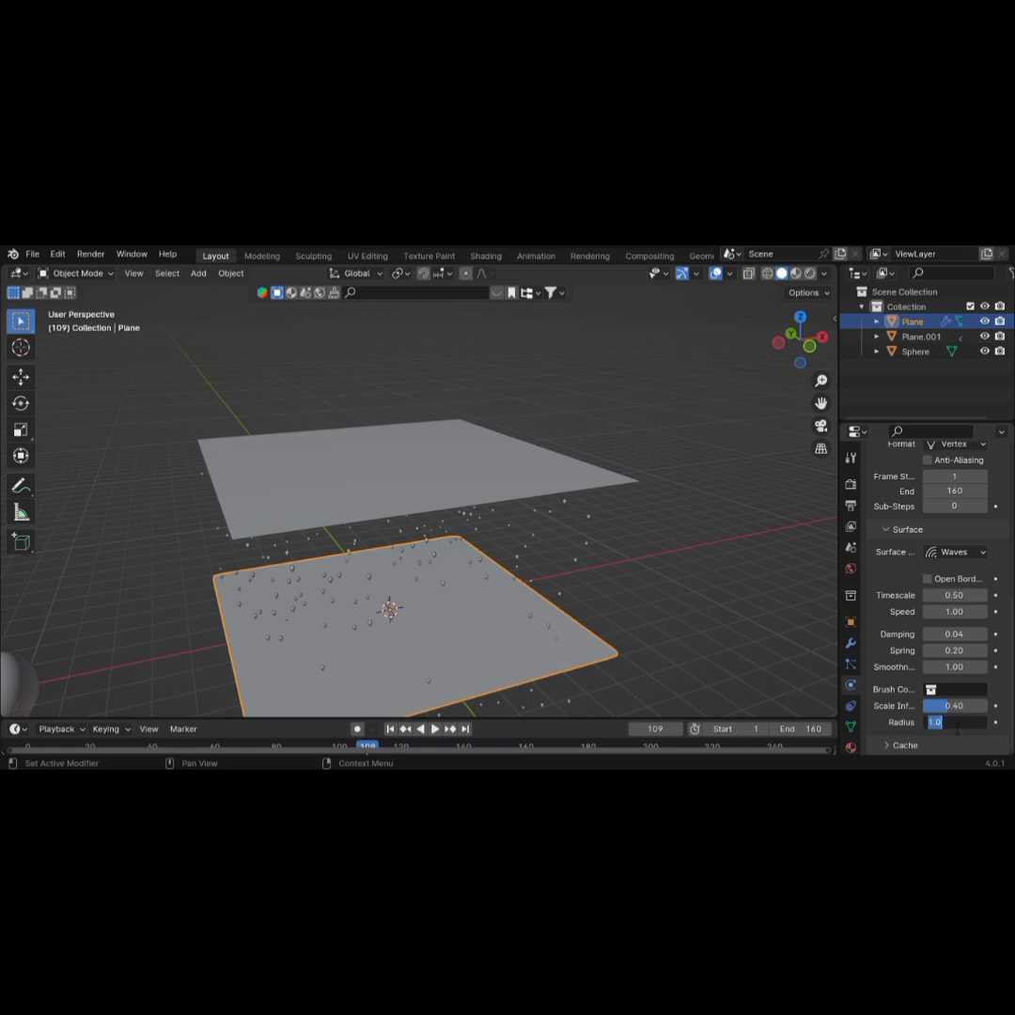
key("BackSpace")
type(".35")
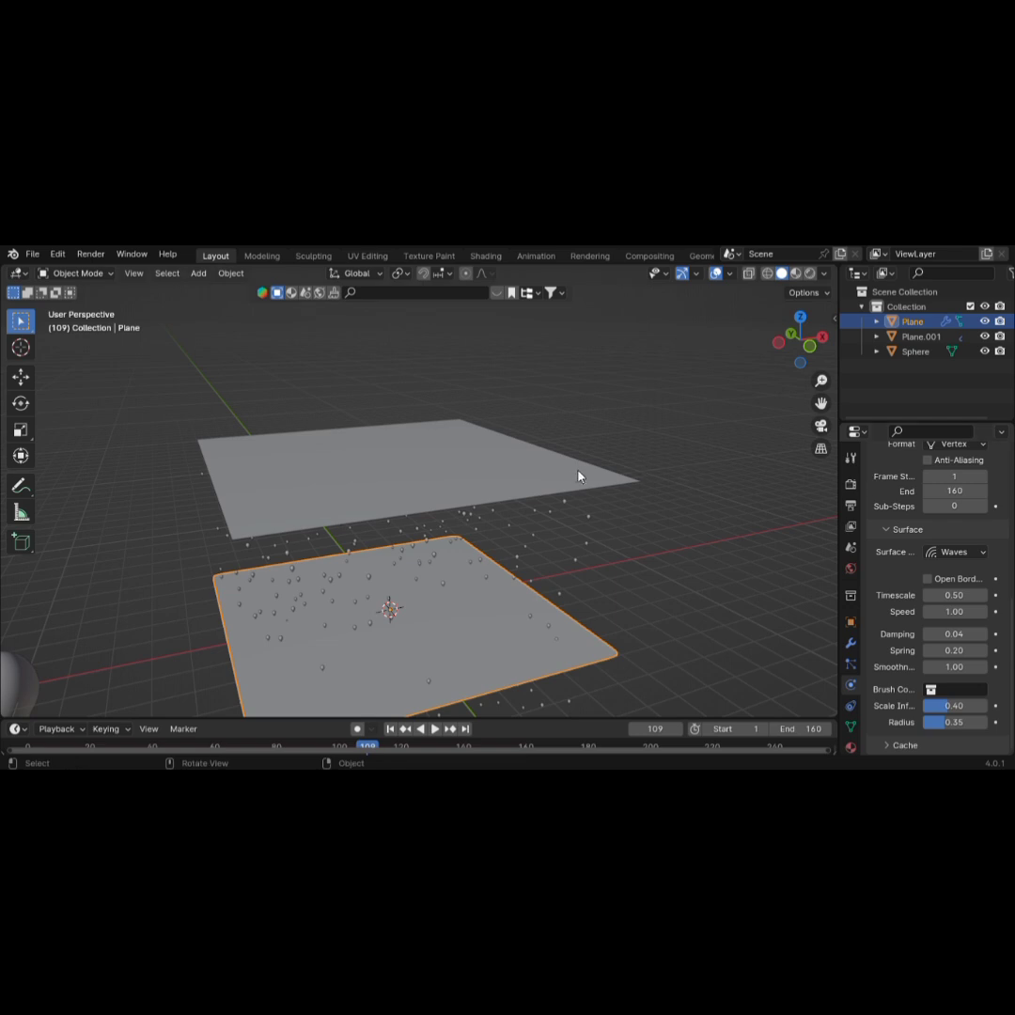
Add Dynamic Paint physics to the upper plane, Plane.001, as a Brush
left_click(553, 477)
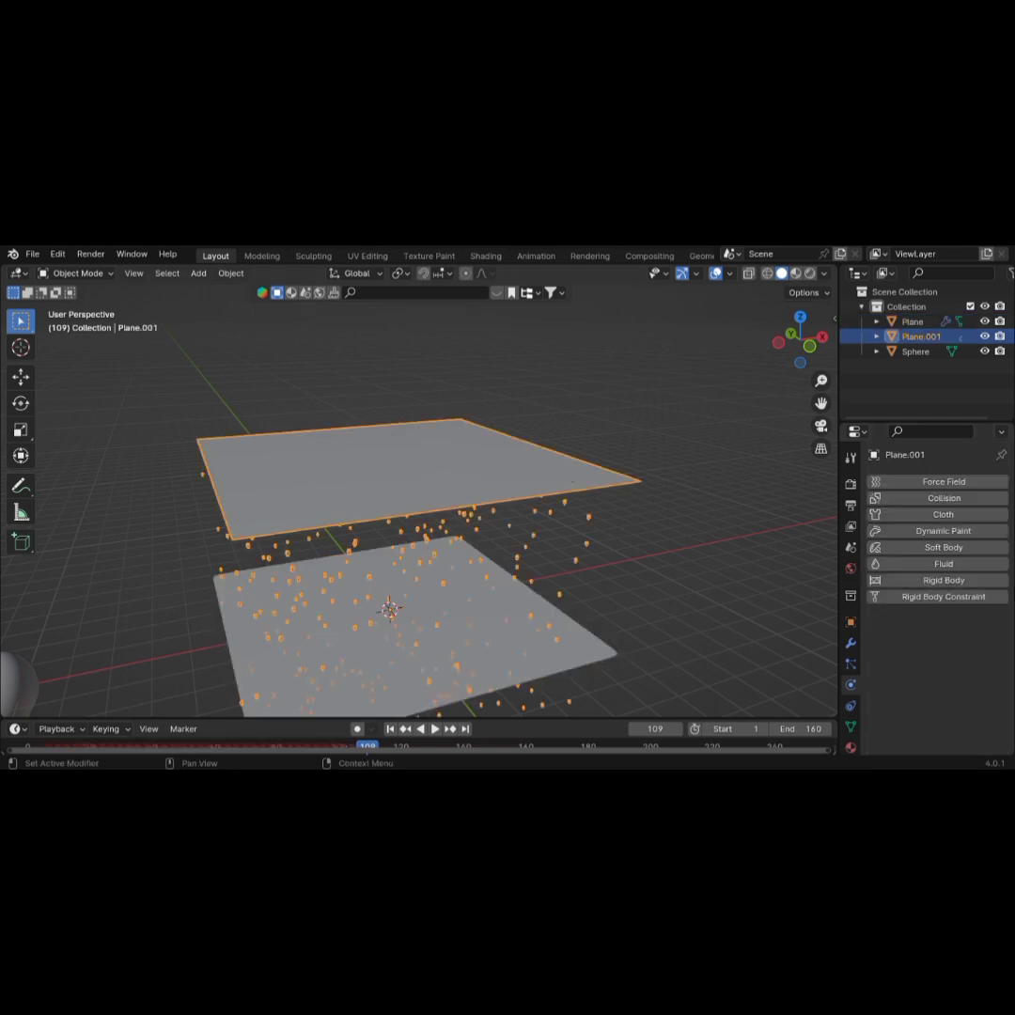
left_click(953, 532)
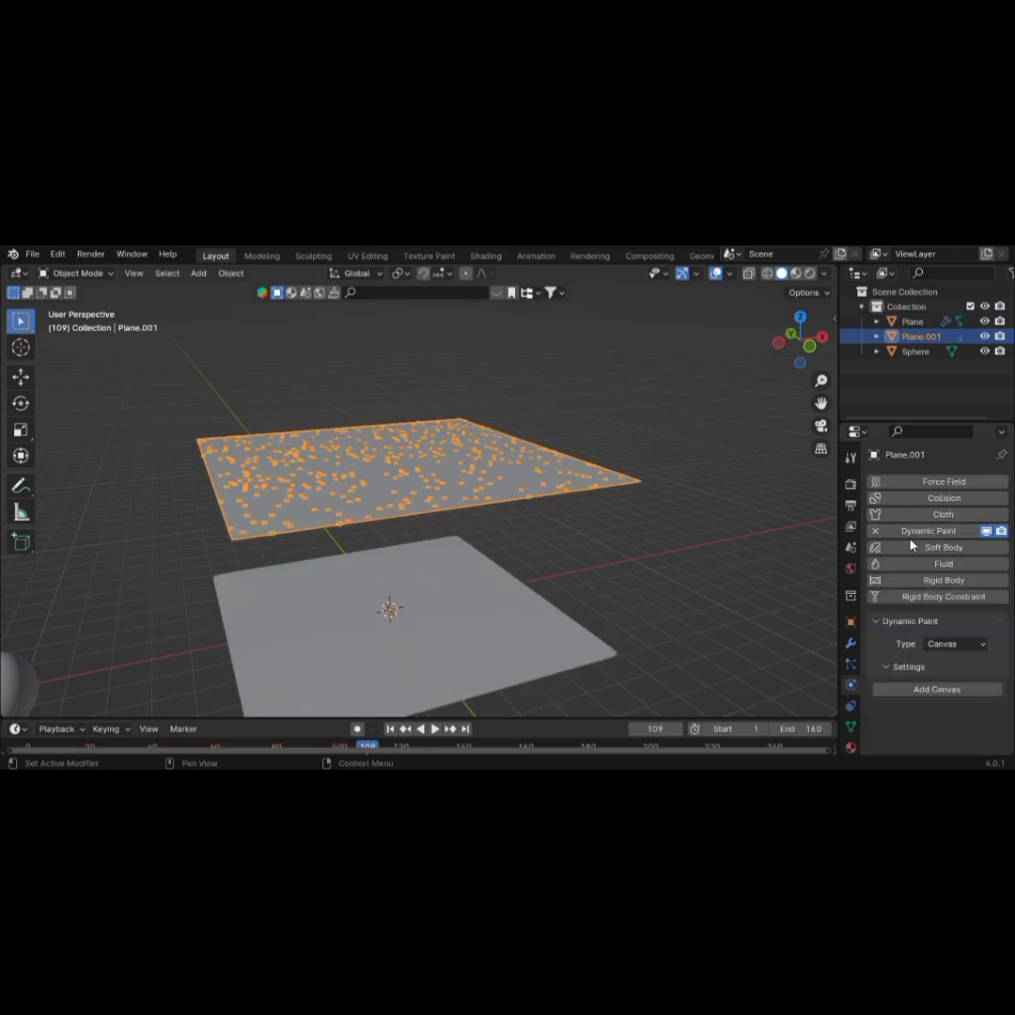
left_click(956, 644)
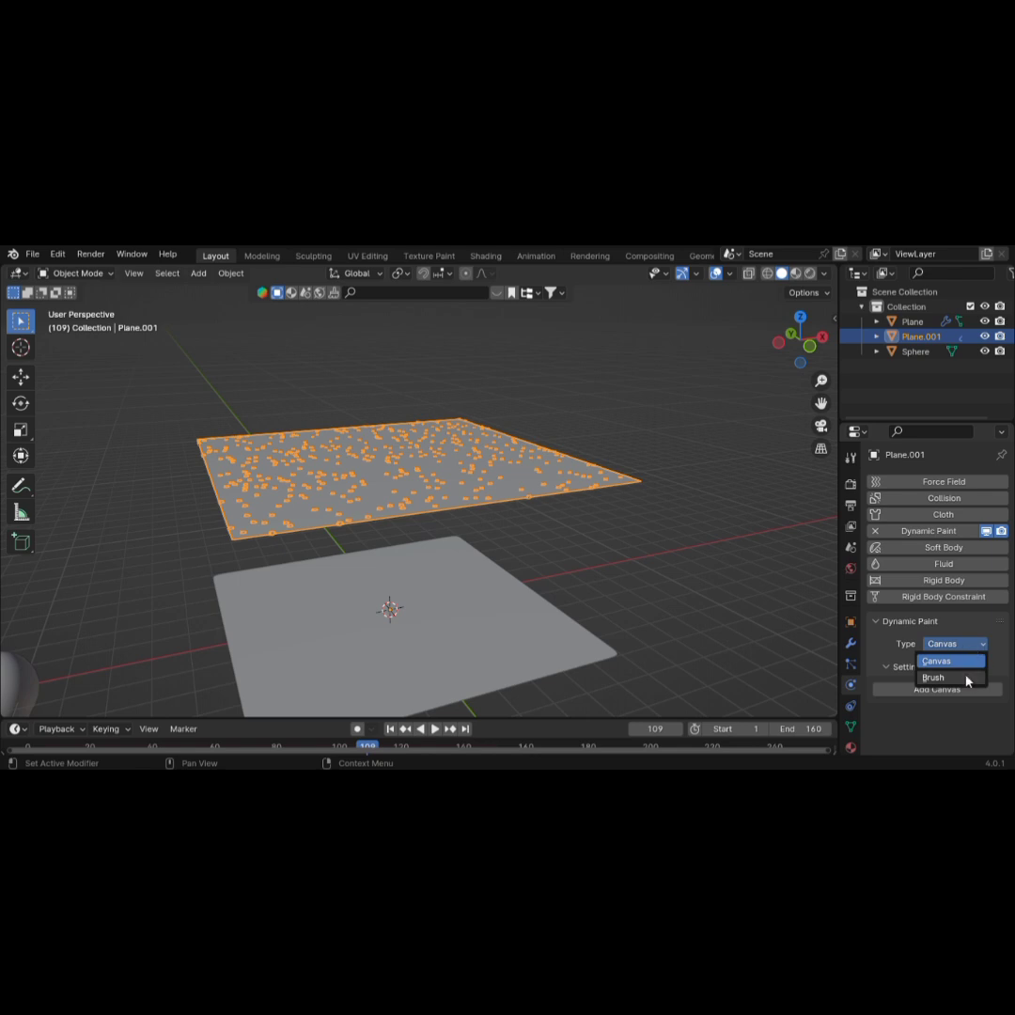
left_click(965, 674)
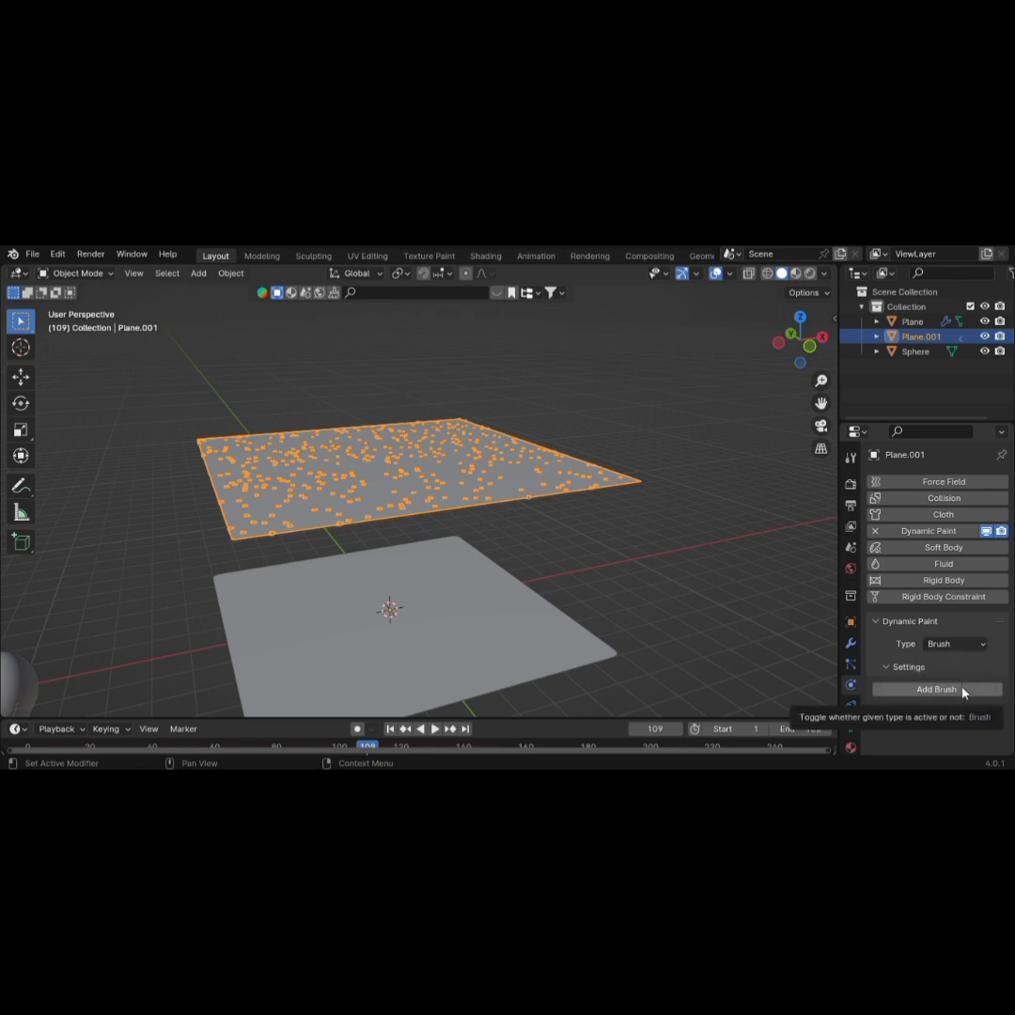
left_click(939, 690)
Set the brush's paint source to Particle System, using the upper plane's ParticleSystem, and deselect the plane
scroll(968, 681, "down", 3)
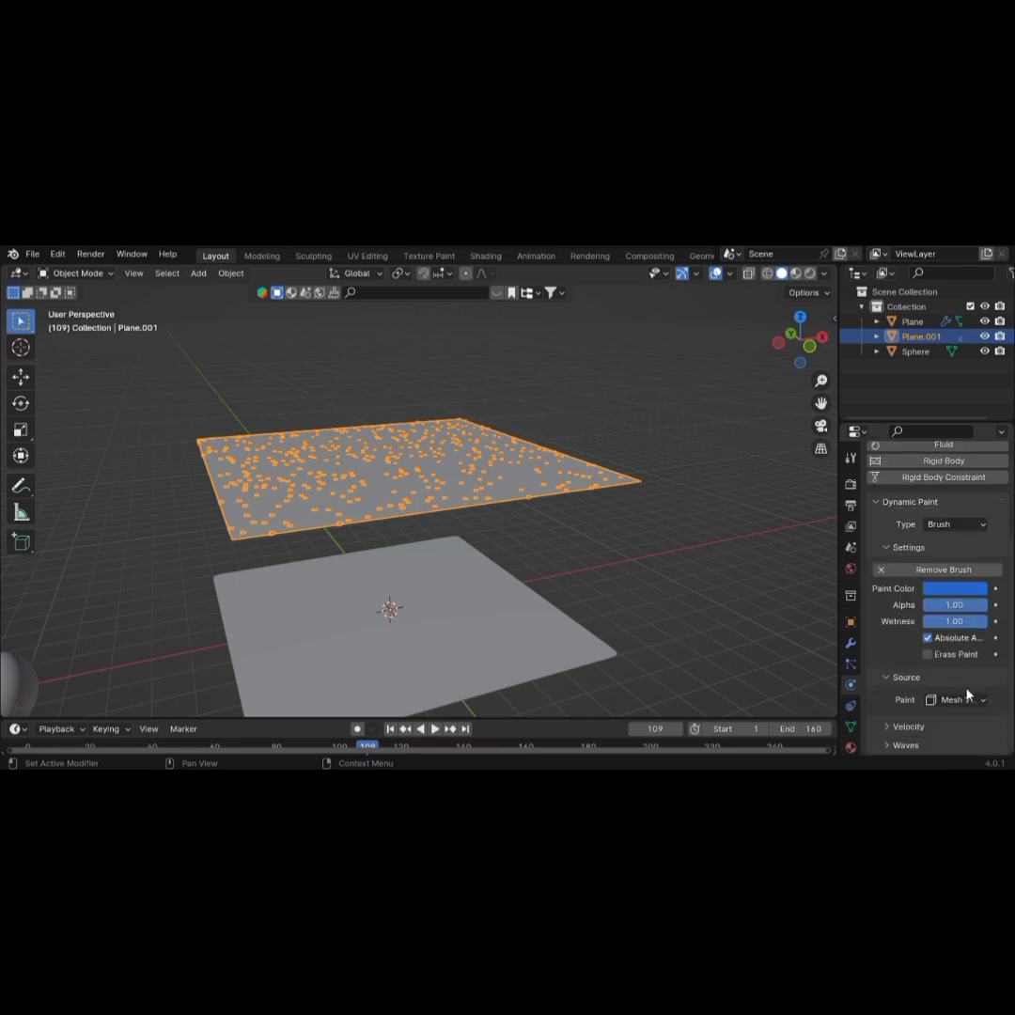
left_click(968, 697)
left_click(916, 615)
scroll(927, 626, "down", 1)
left_click(947, 706)
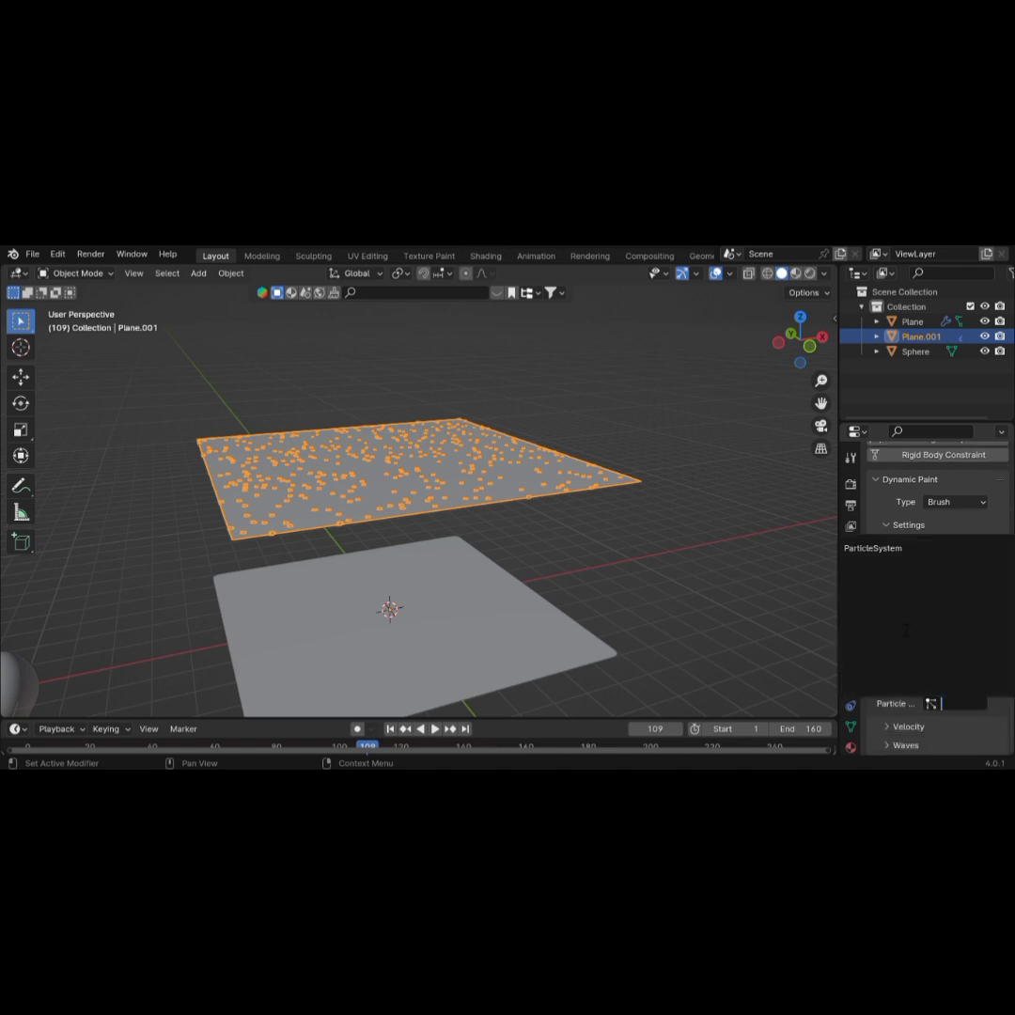
left_click(913, 548)
left_click(693, 534)
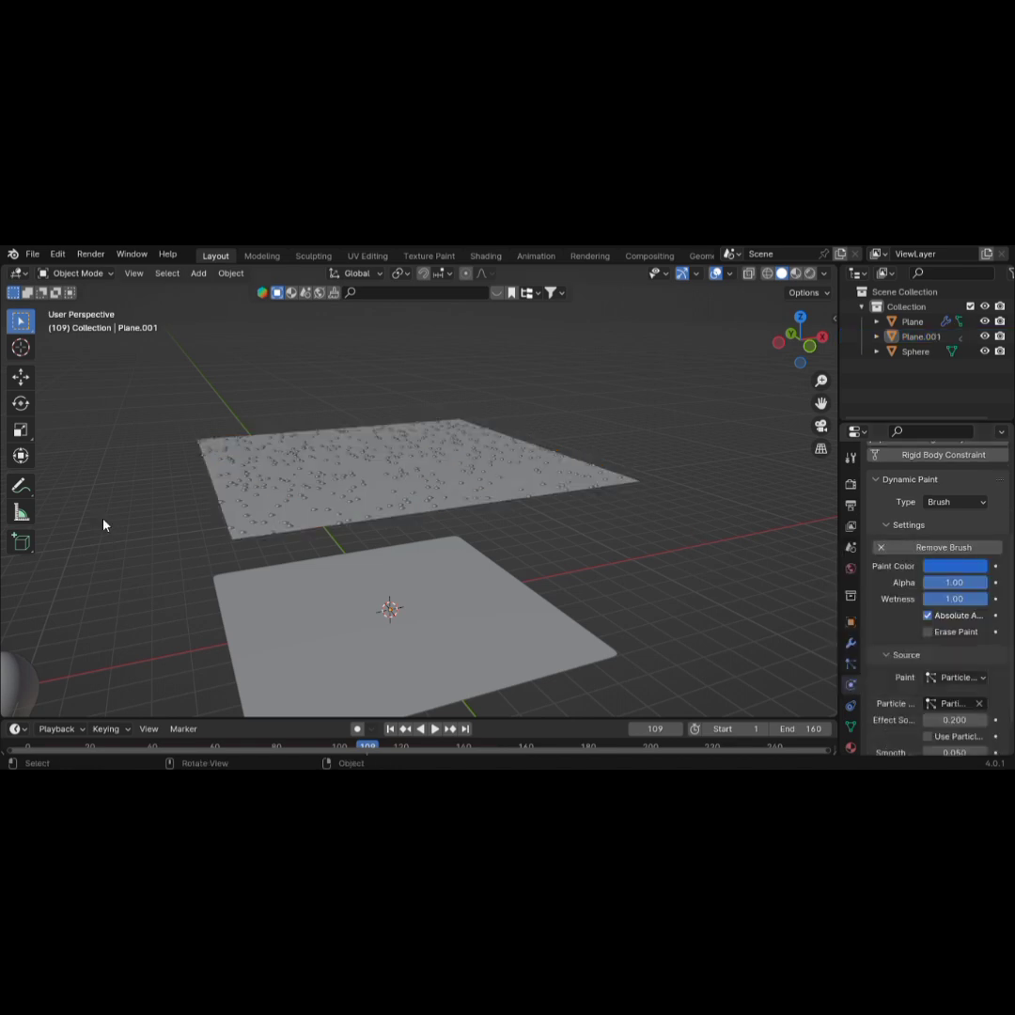
Rewind the animation to frame 0 and show the lower plane's modifier stack
key("shift+Left")
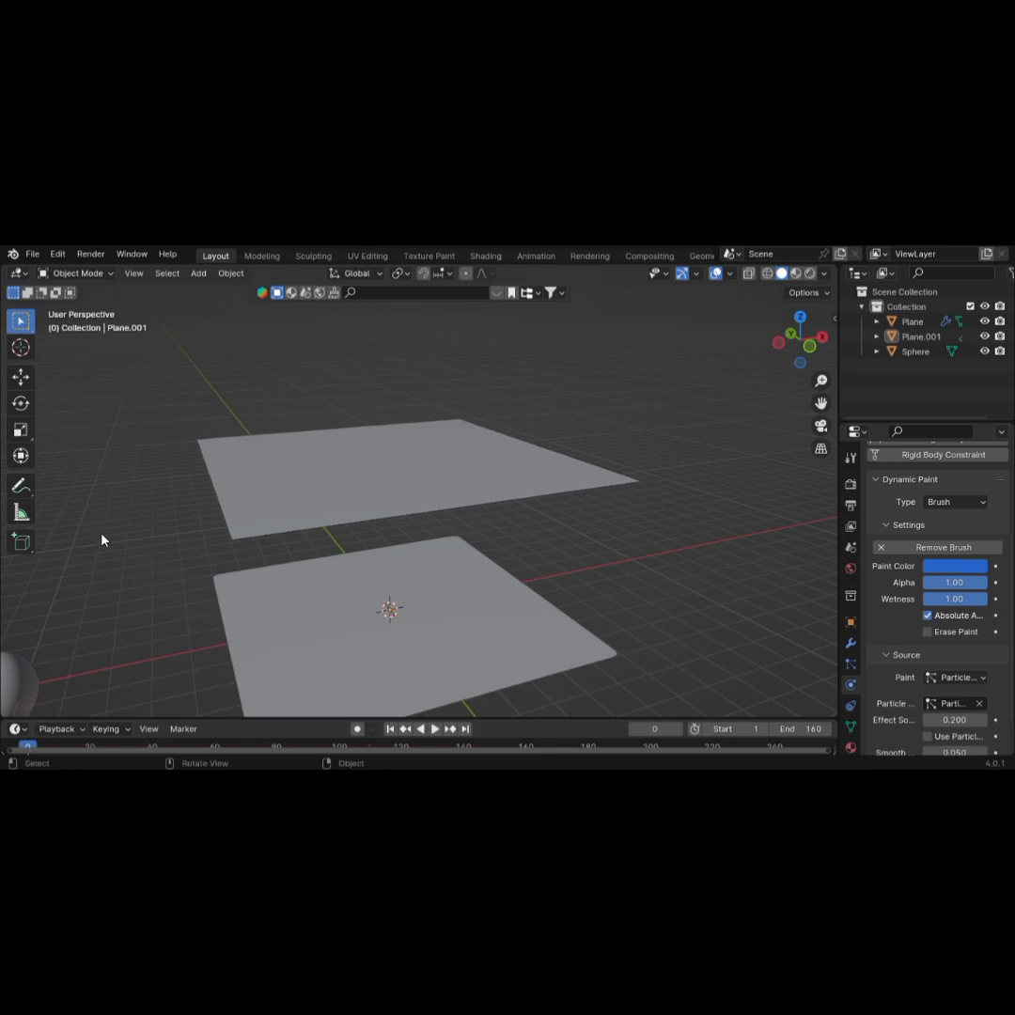
scroll(420, 496, "up", 2)
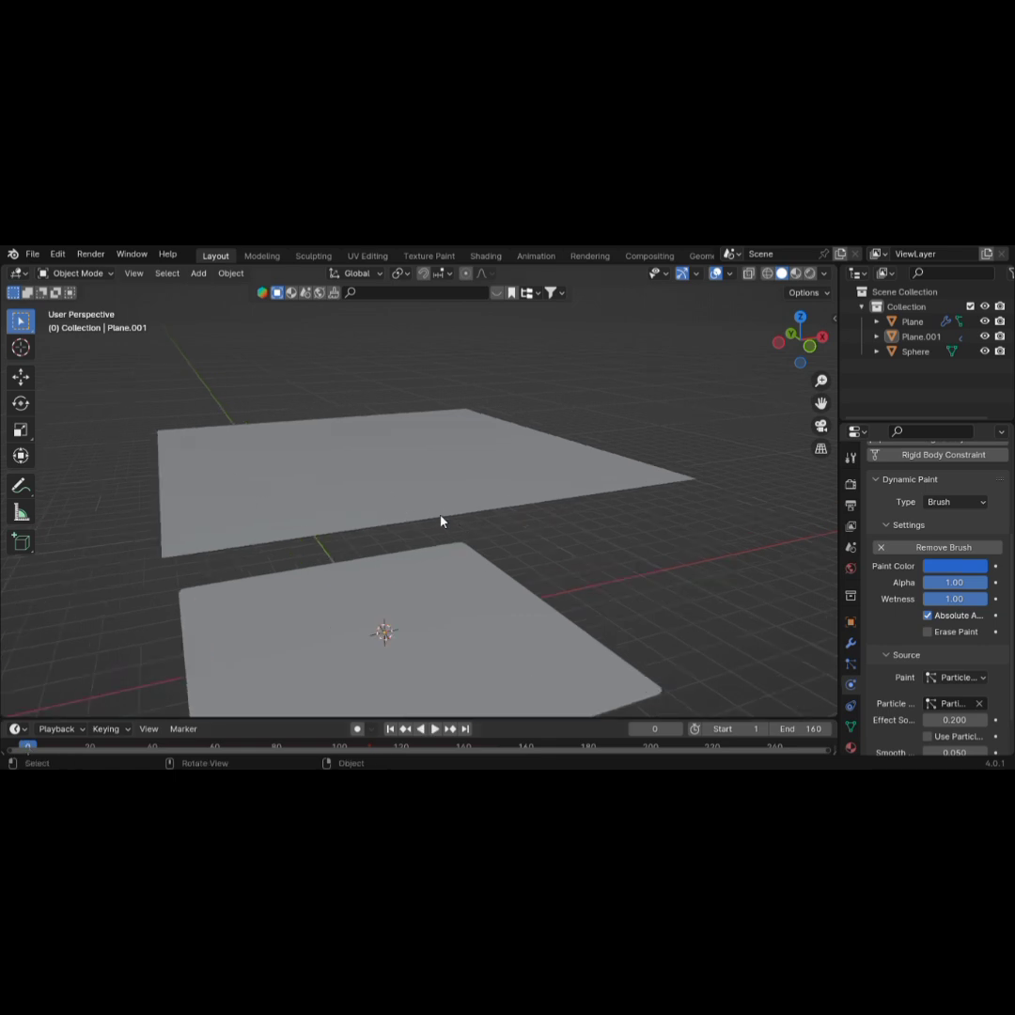
mouse_move(461, 549)
middle_mouse_down()
mouse_move(446, 507)
mouse_move(464, 539)
mouse_move(469, 614)
middle_mouse_up()
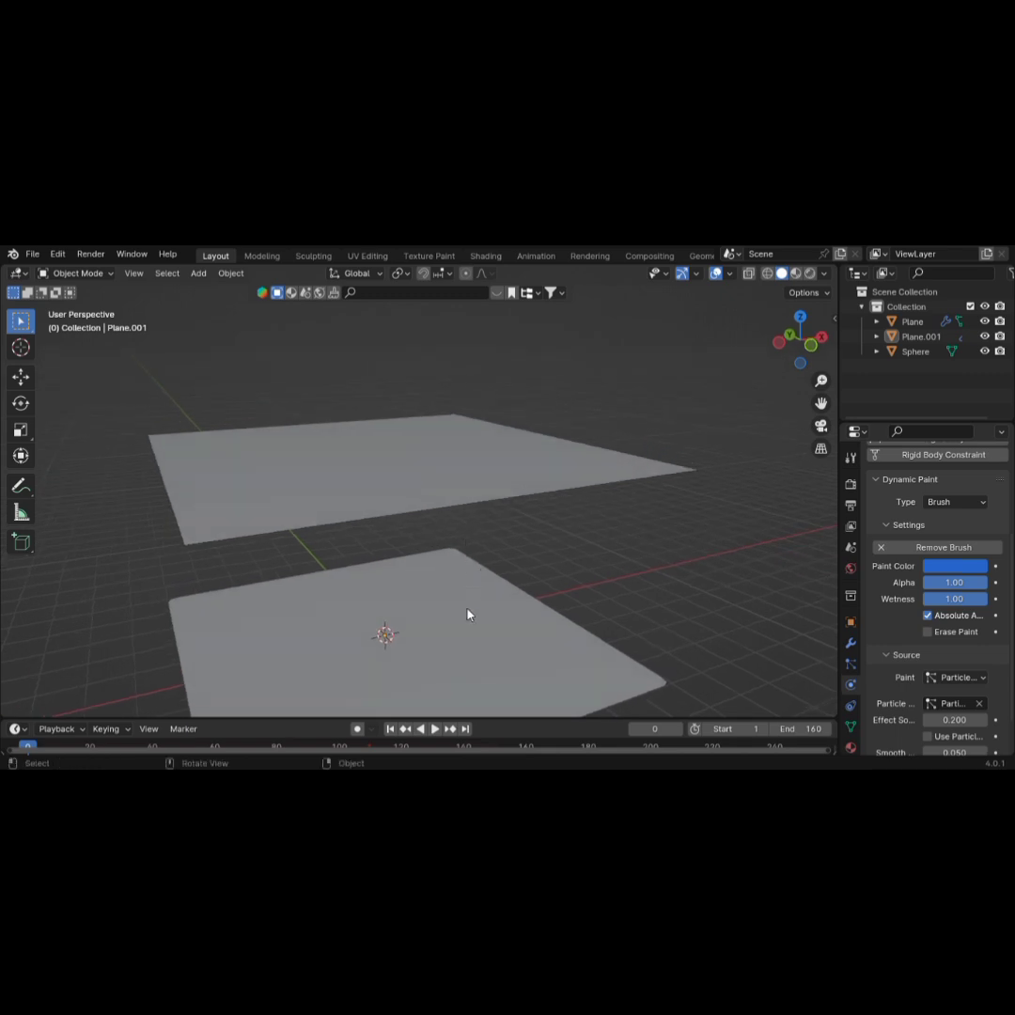
left_click(469, 613)
left_click(850, 643)
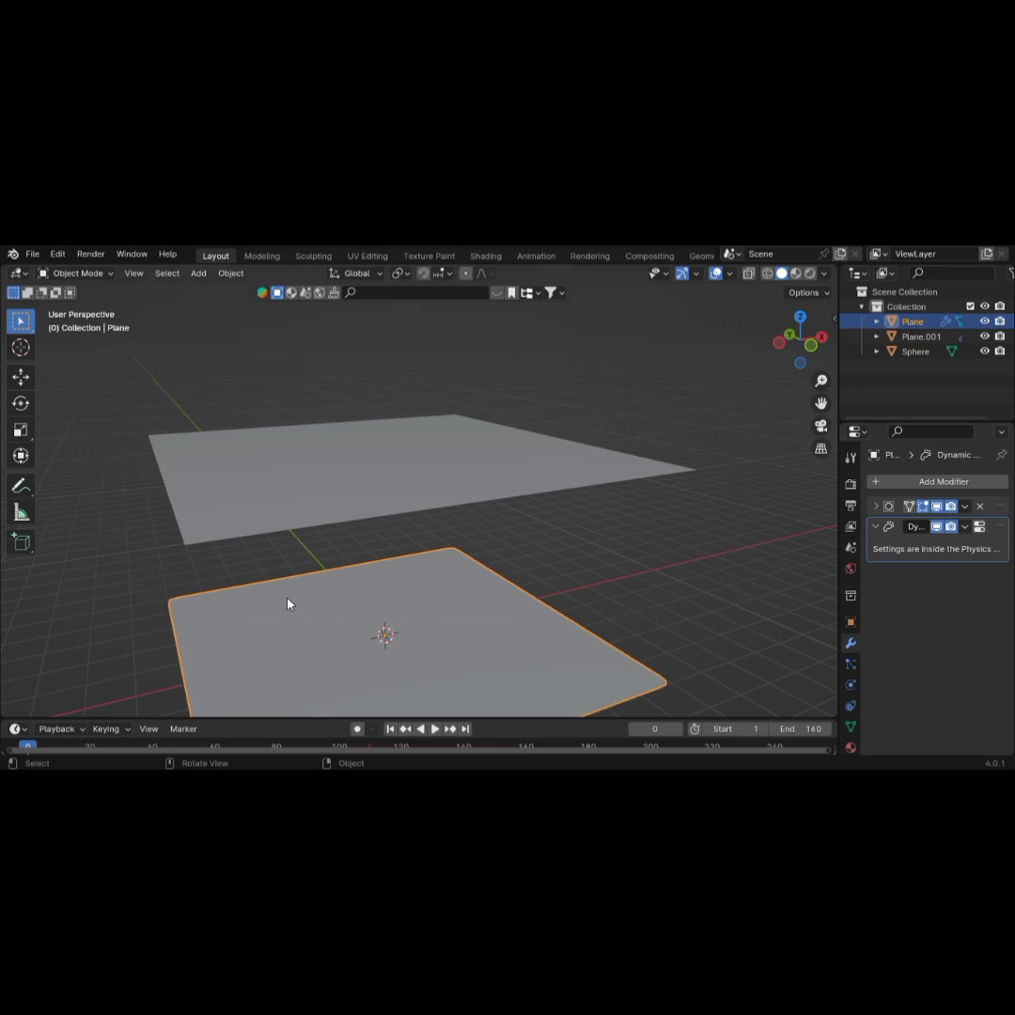
Switch the viewport to Material Preview and play the animation over the lower plane to check the ripples, stopping at frame 140
key("z")
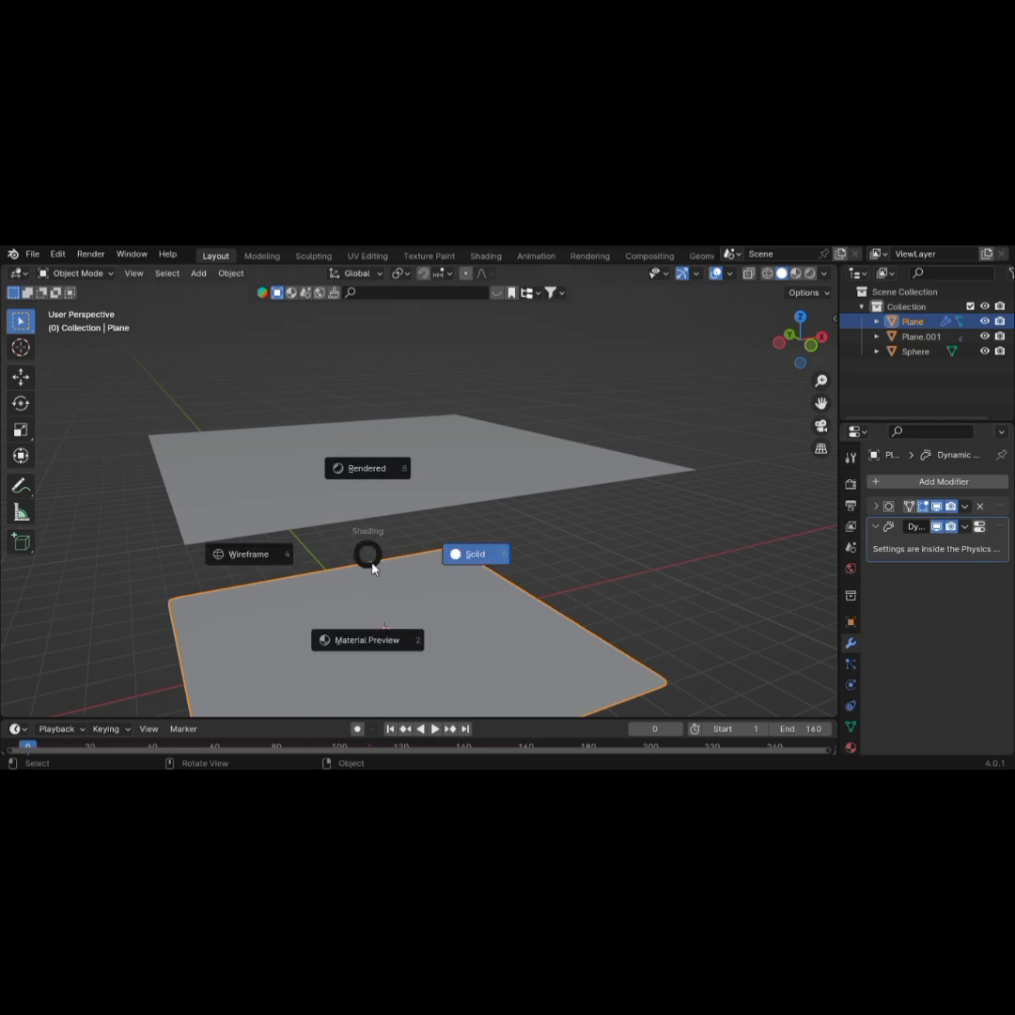
left_click(380, 639)
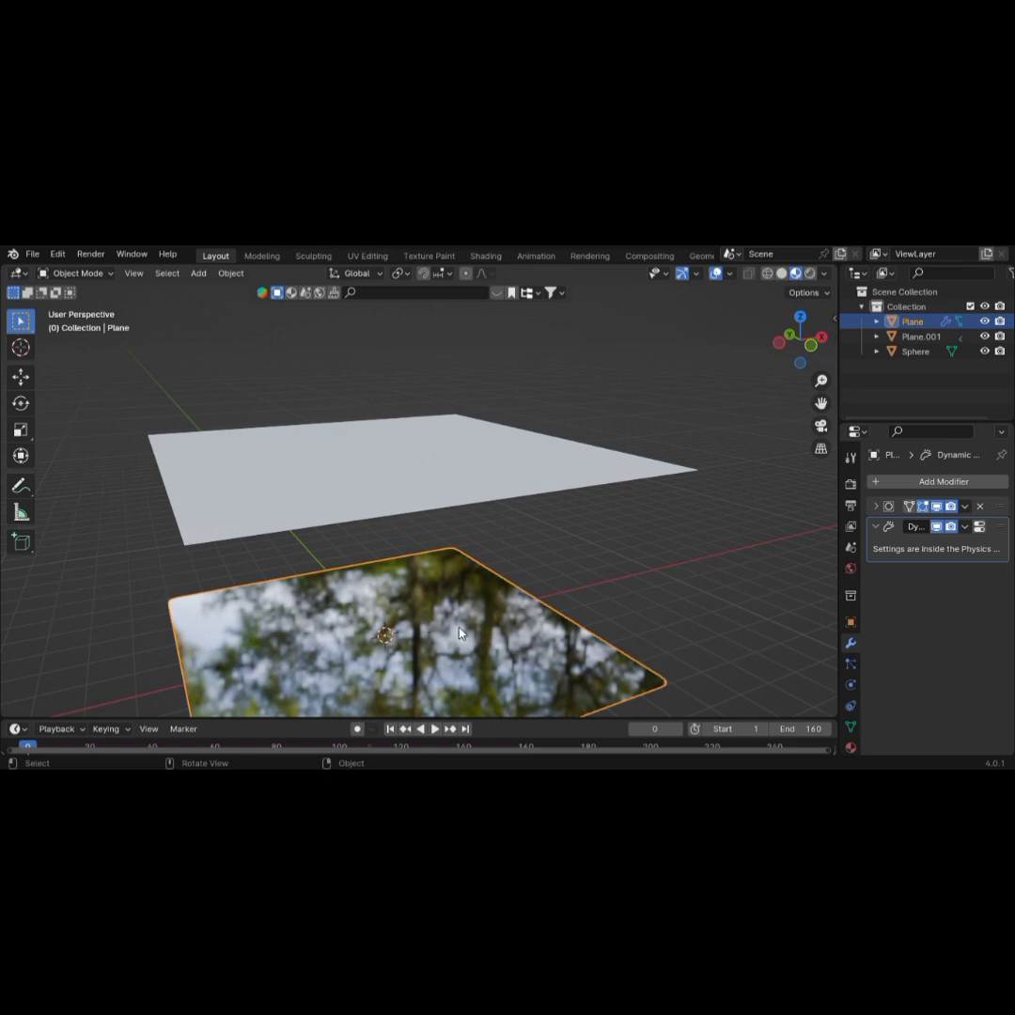
middle_click_drag(423, 625, 411, 592)
scroll(440, 575, "up", 4)
scroll(411, 592, "down", 3)
scroll(410, 592, "up", 3)
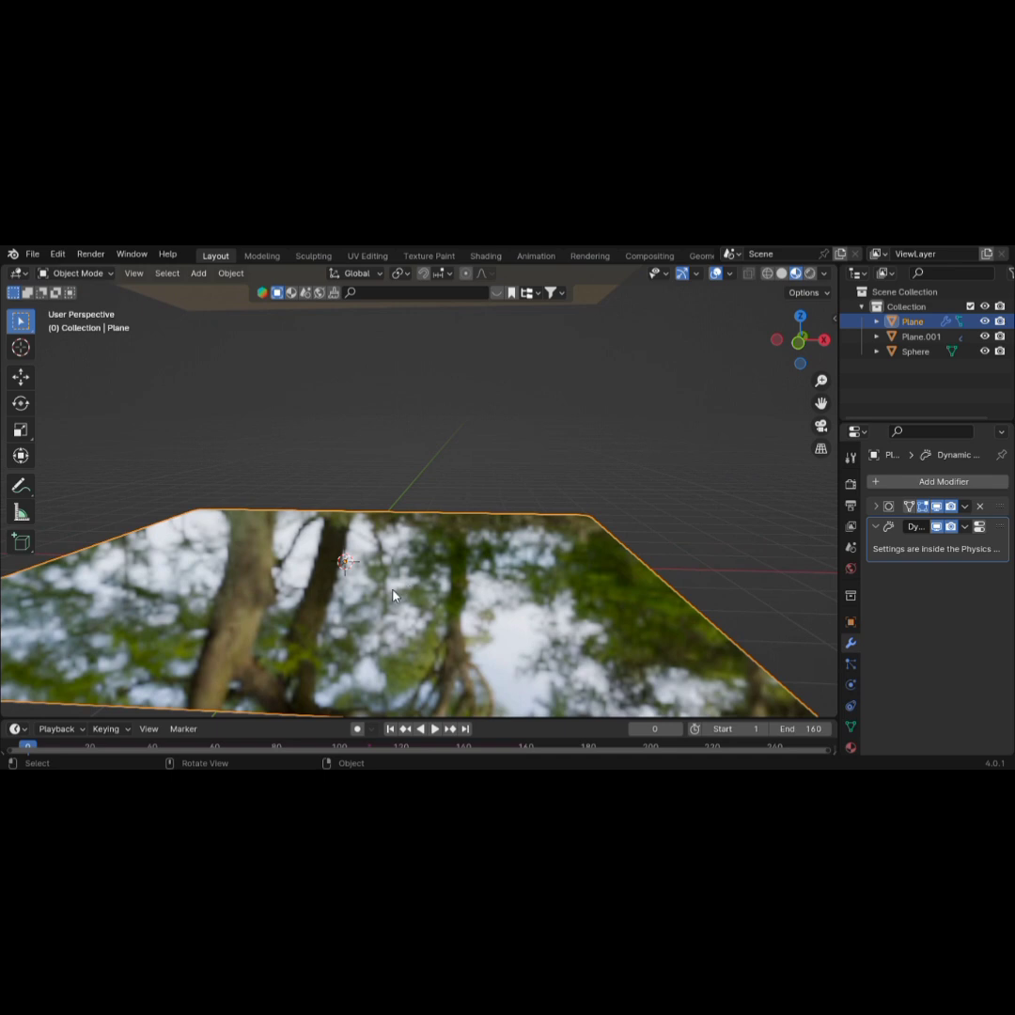
key("space")
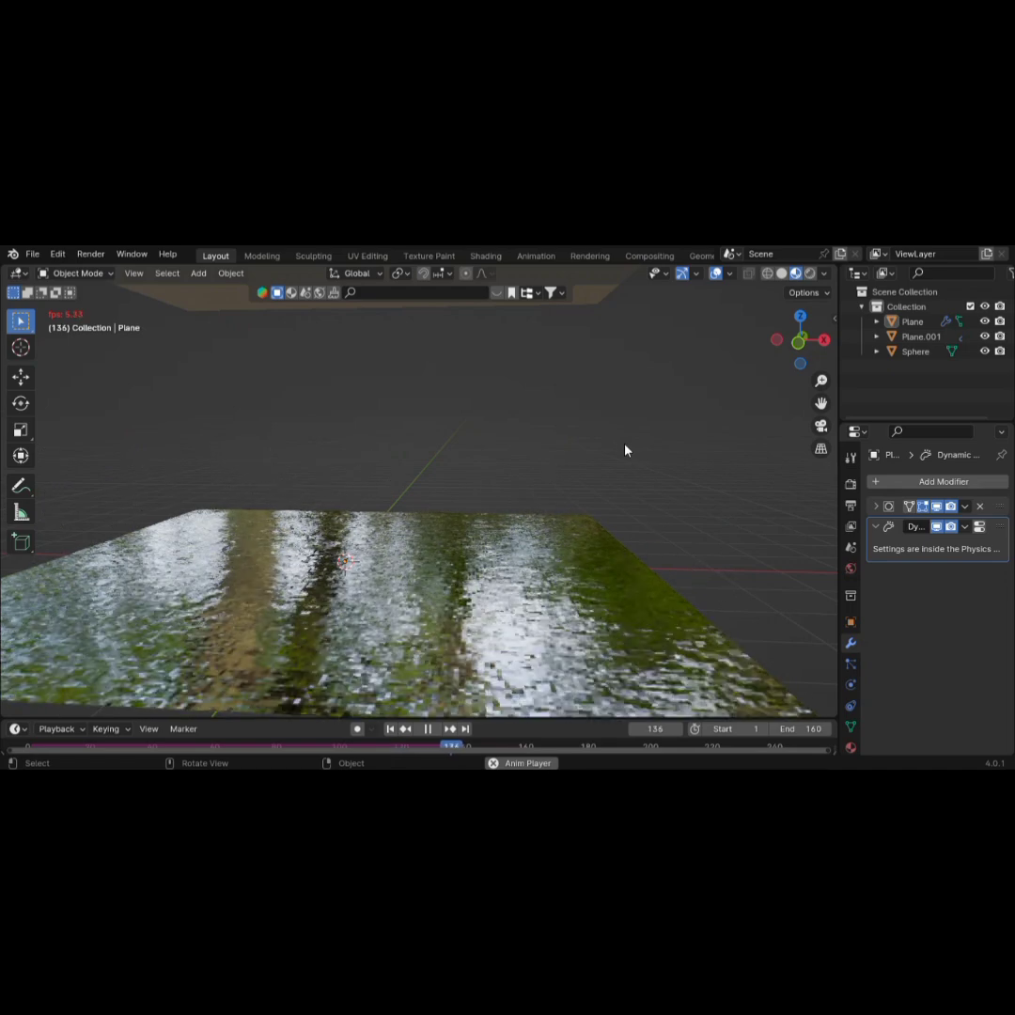
key("space")
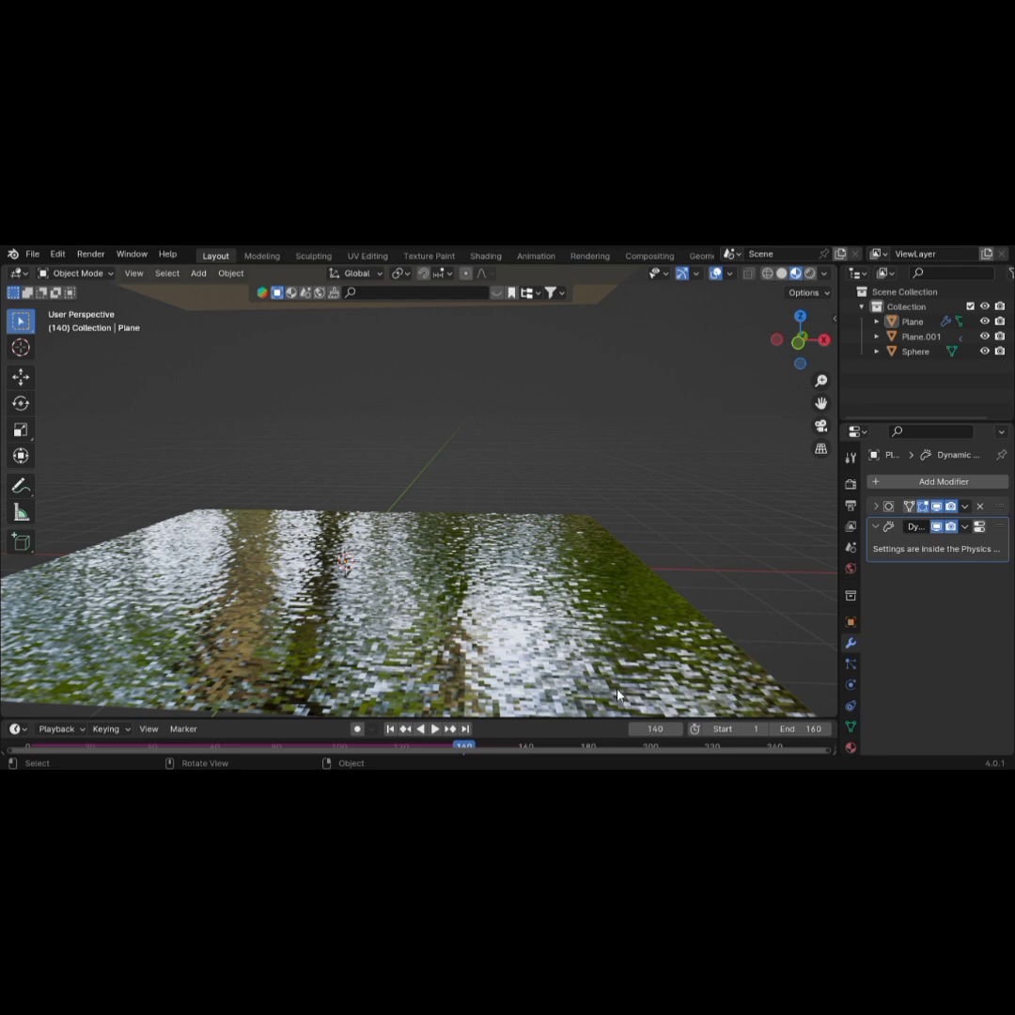
Split the 3D viewport vertically into two areas and change the new area to a Shader Editor
right_click(577, 721)
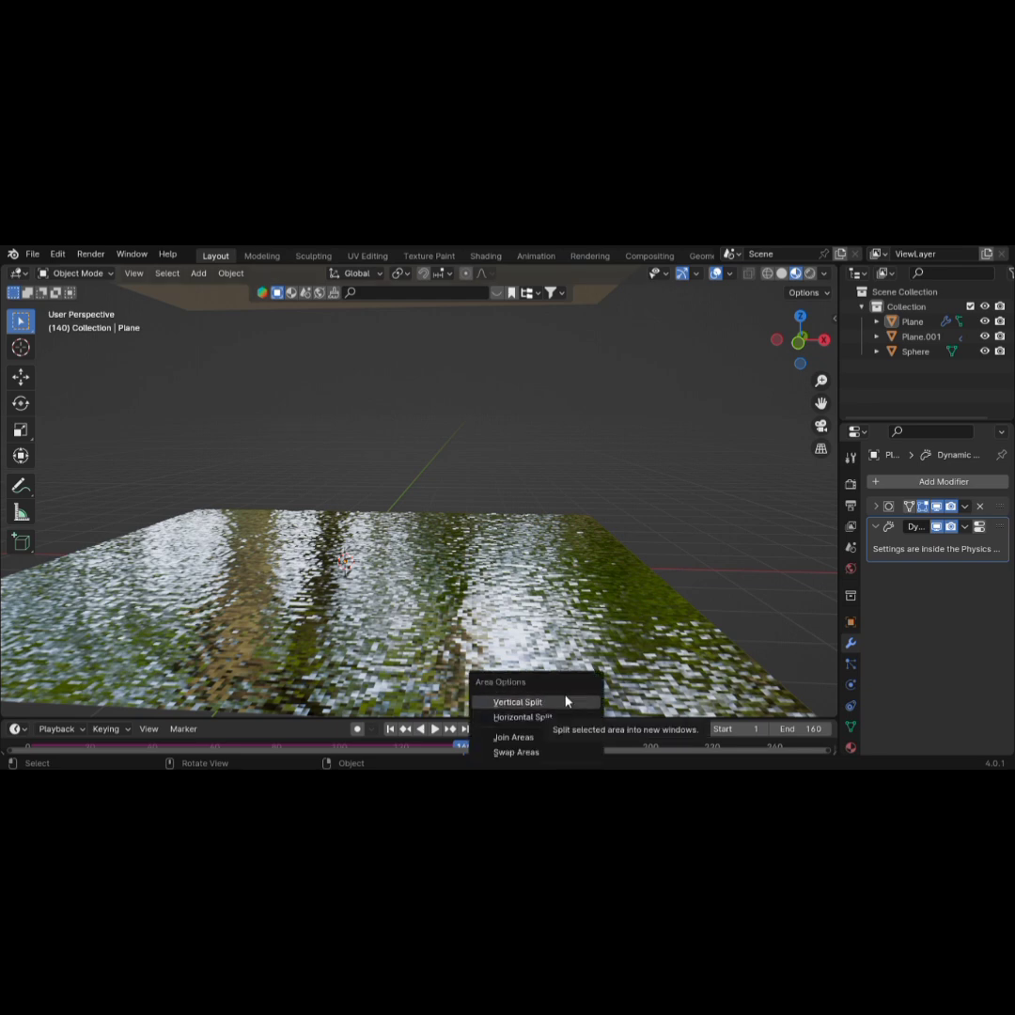
left_click(566, 701)
left_click(475, 673)
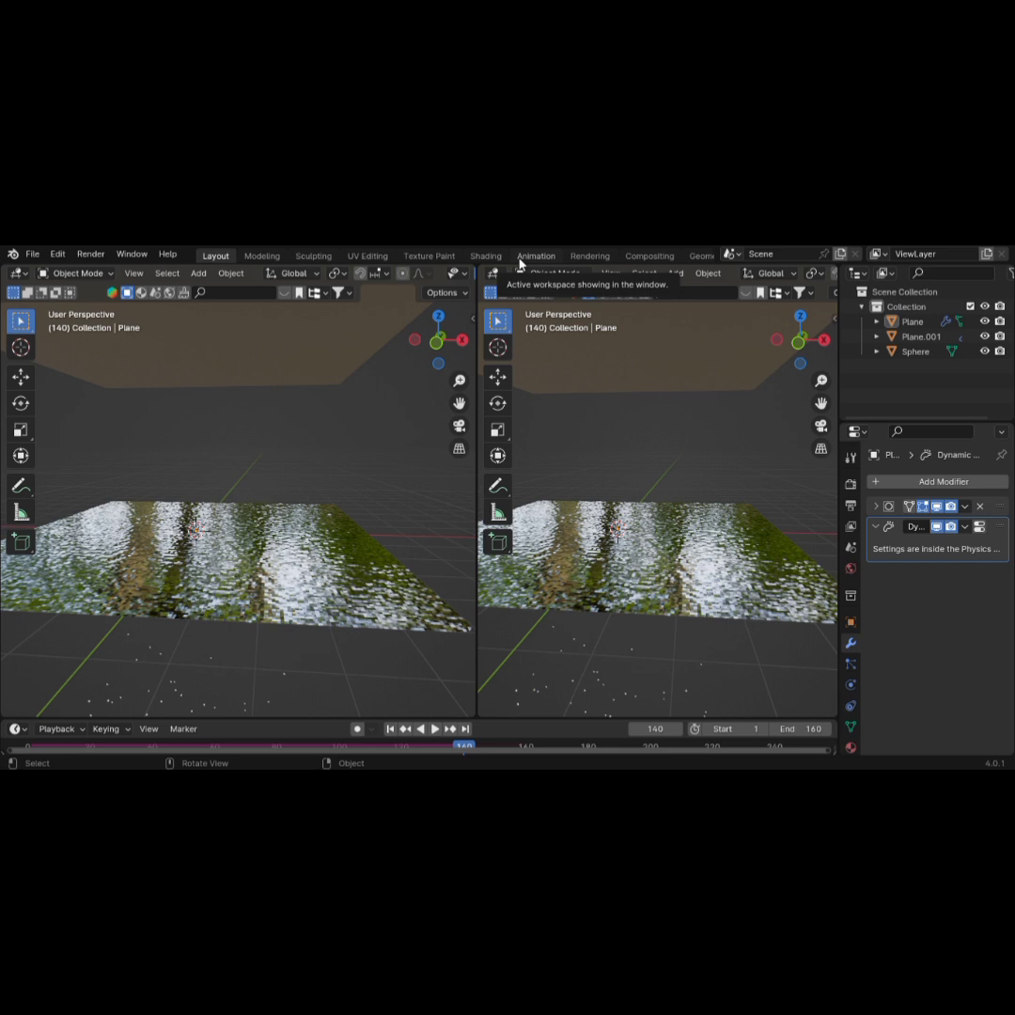
left_click(493, 273)
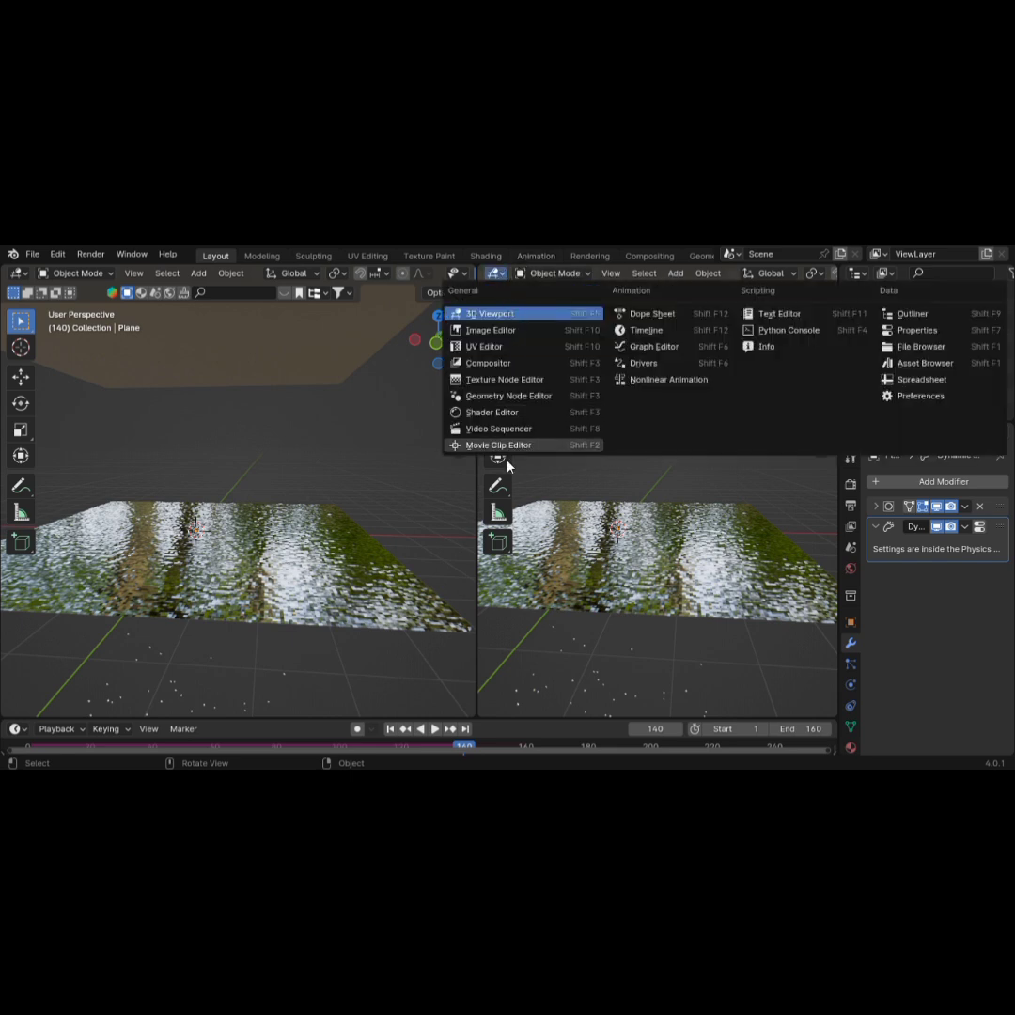
left_click(488, 412)
Show the World shader nodes, narrow the node editor's sidebar, and delete the Background node
left_click(537, 274)
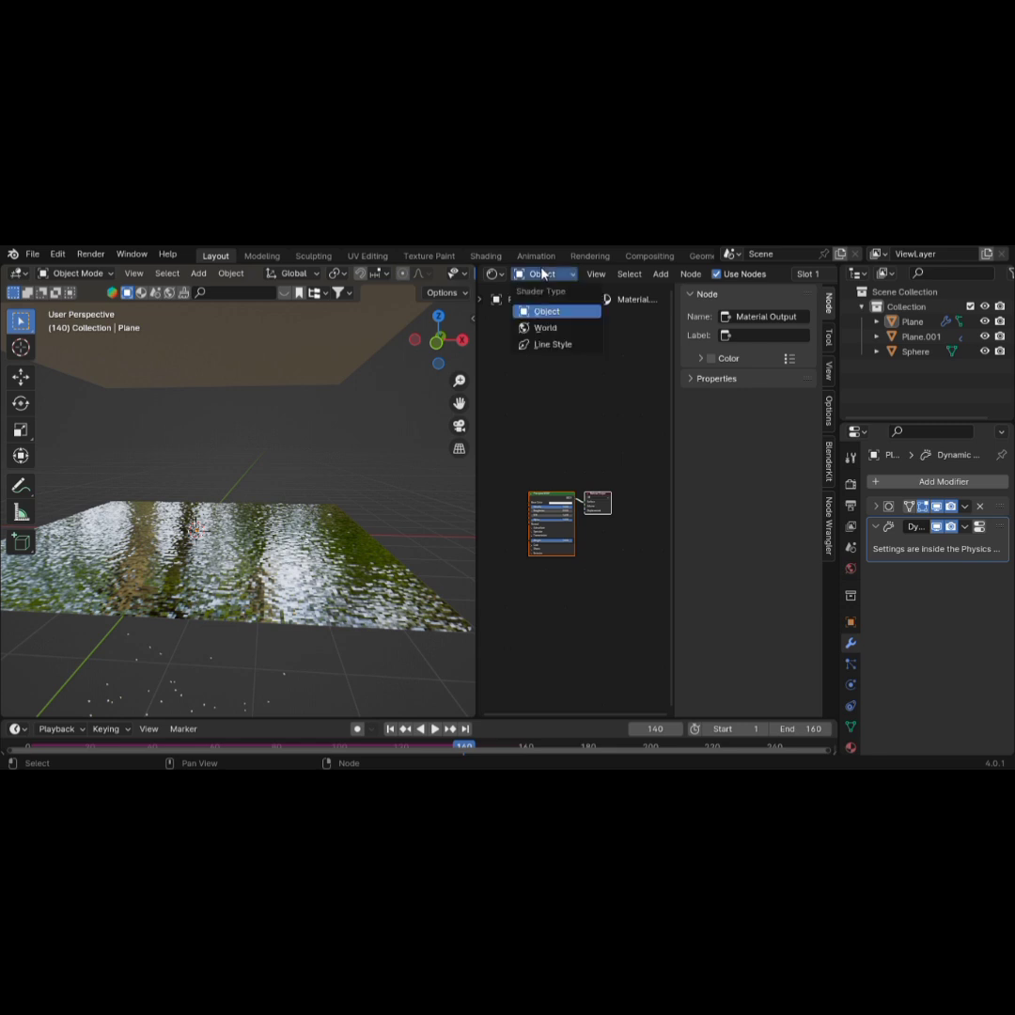
left_click(543, 328)
scroll(584, 469, "up", 4)
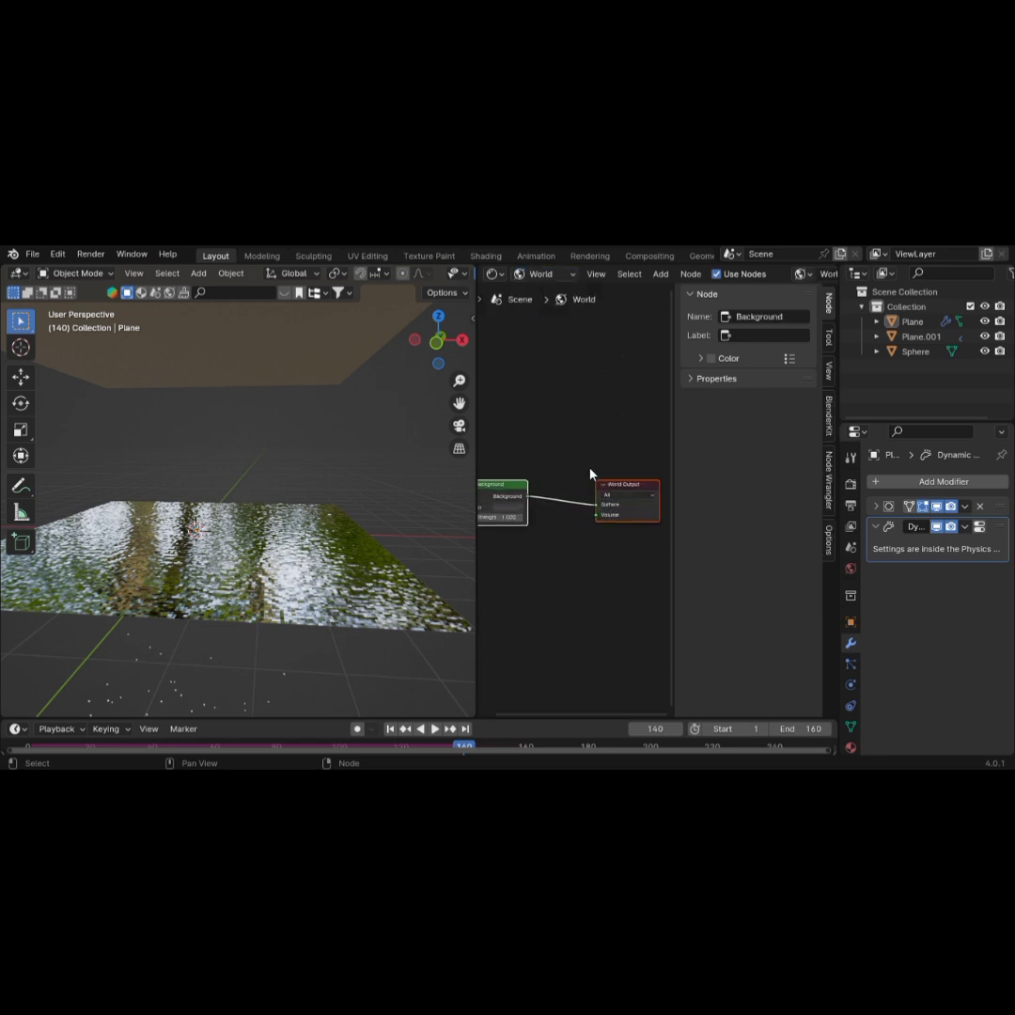
scroll(590, 507, "up", 1)
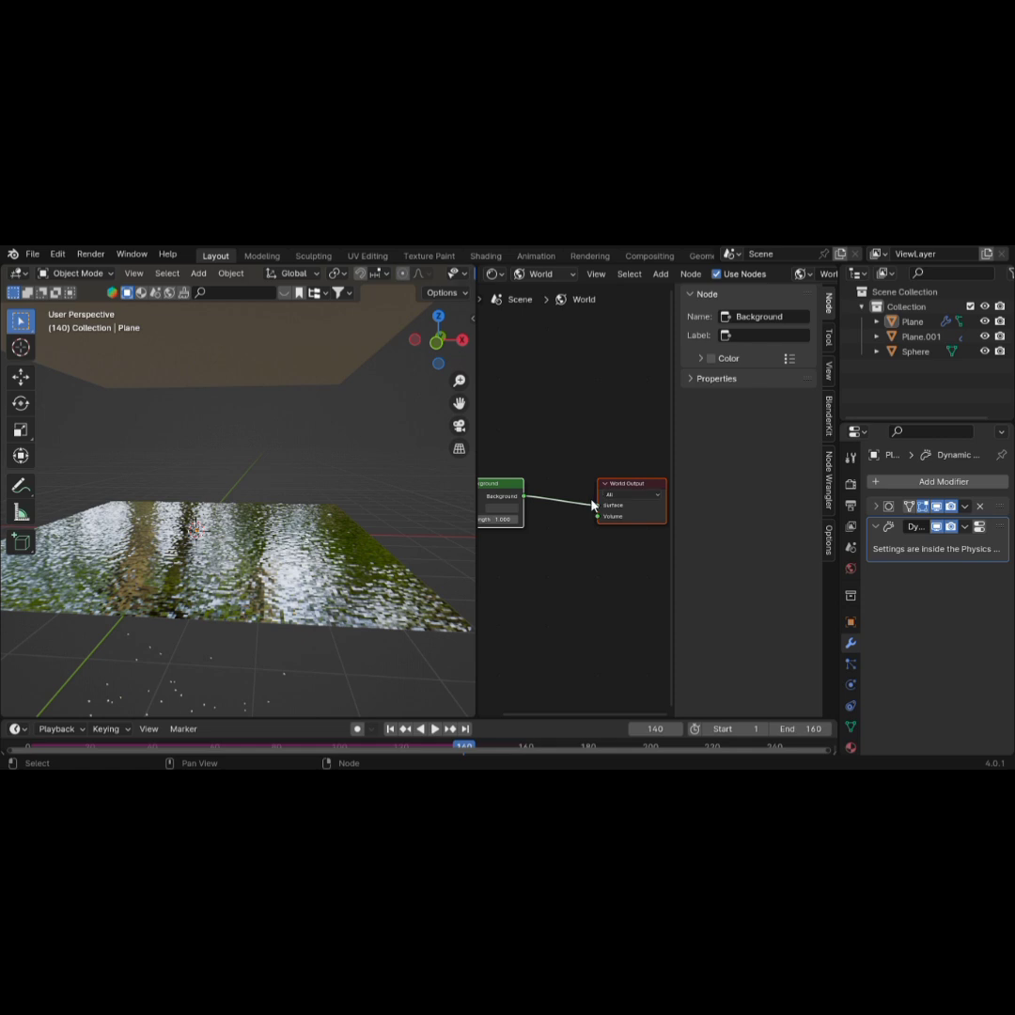
left_click_drag(683, 580, 754, 567)
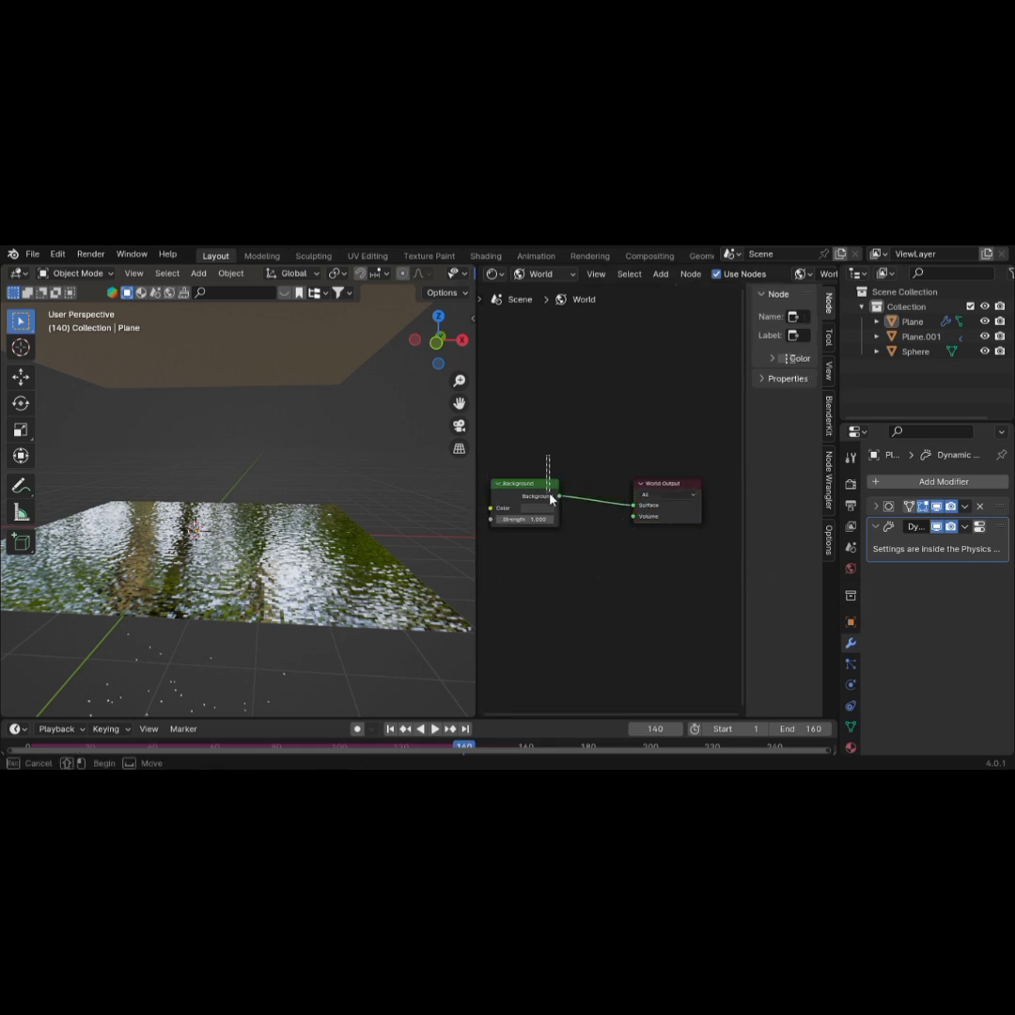
left_click(551, 519)
key("Delete")
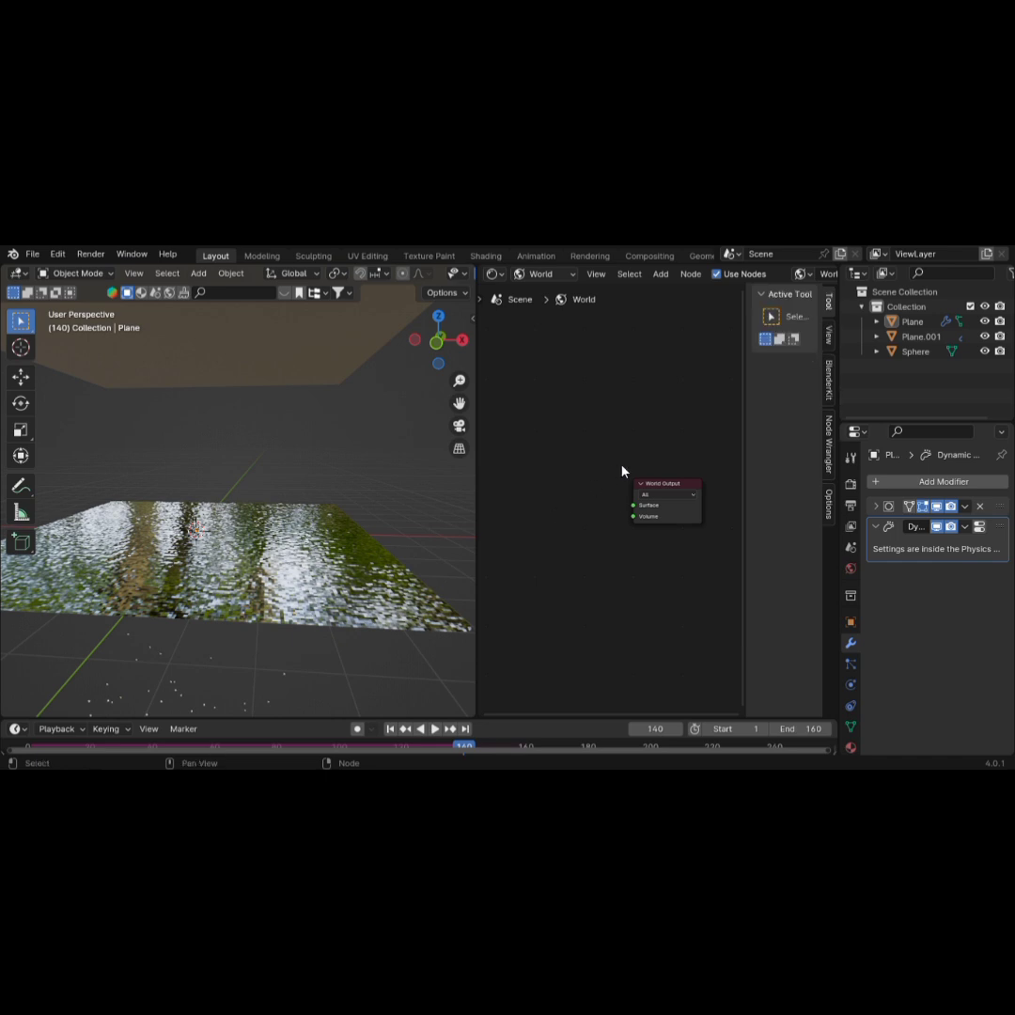
Move the World Output node aside and add a Noise Texture node before it
left_click_drag(672, 481, 712, 423)
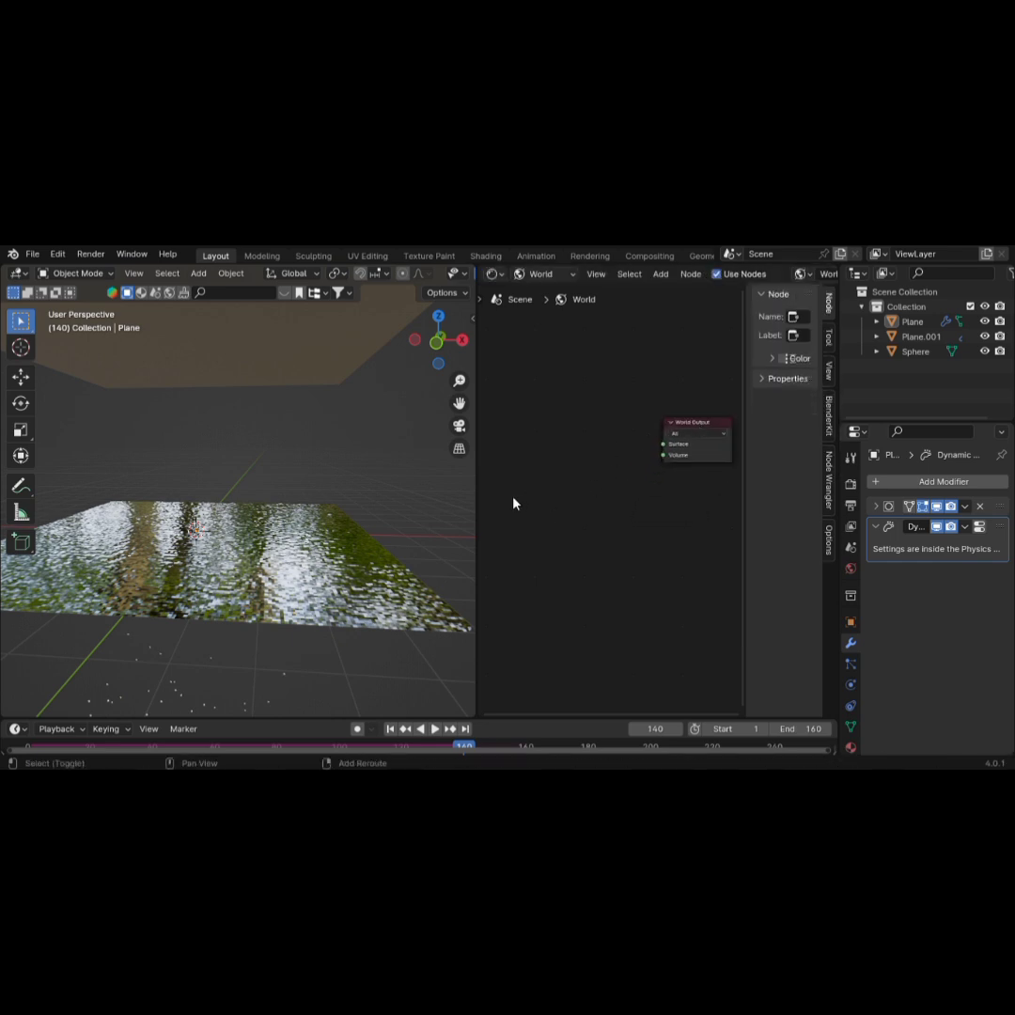
key("shift+a")
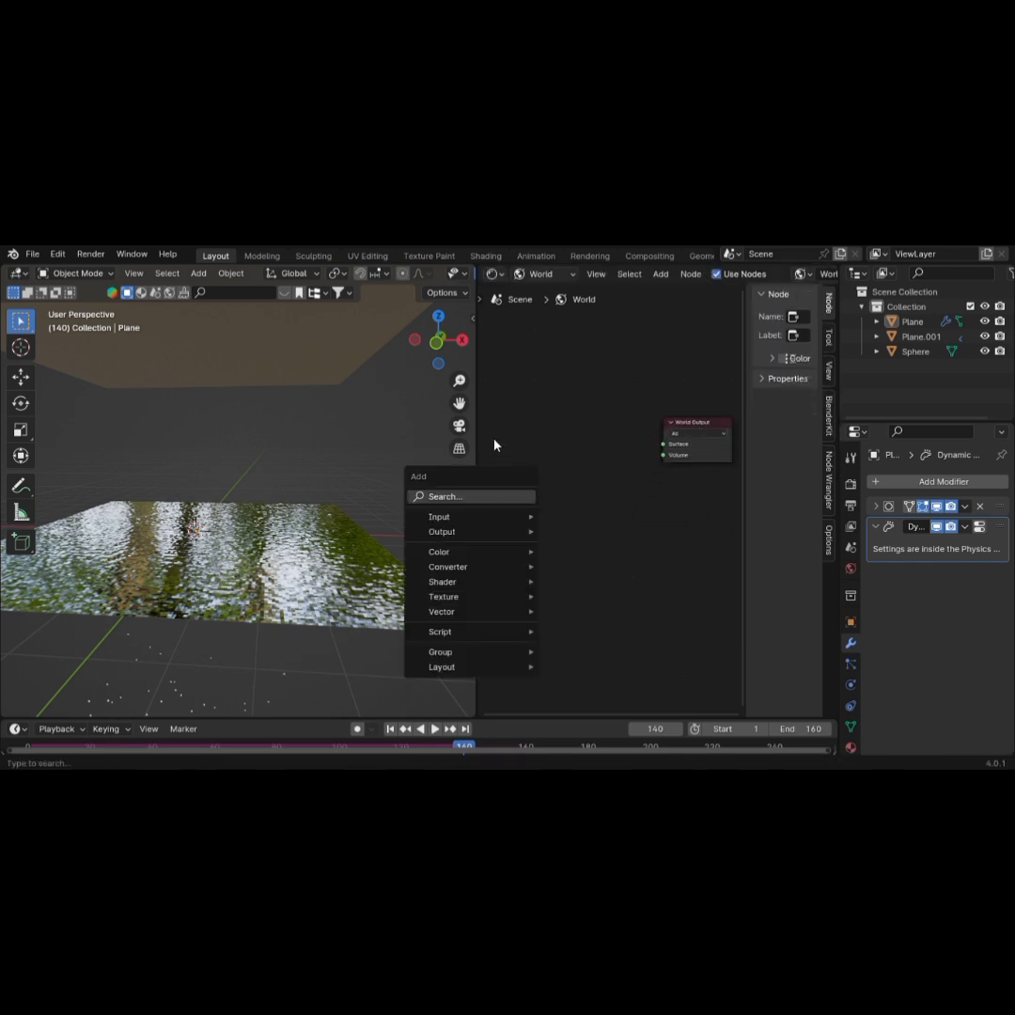
left_click(488, 504)
type("noi")
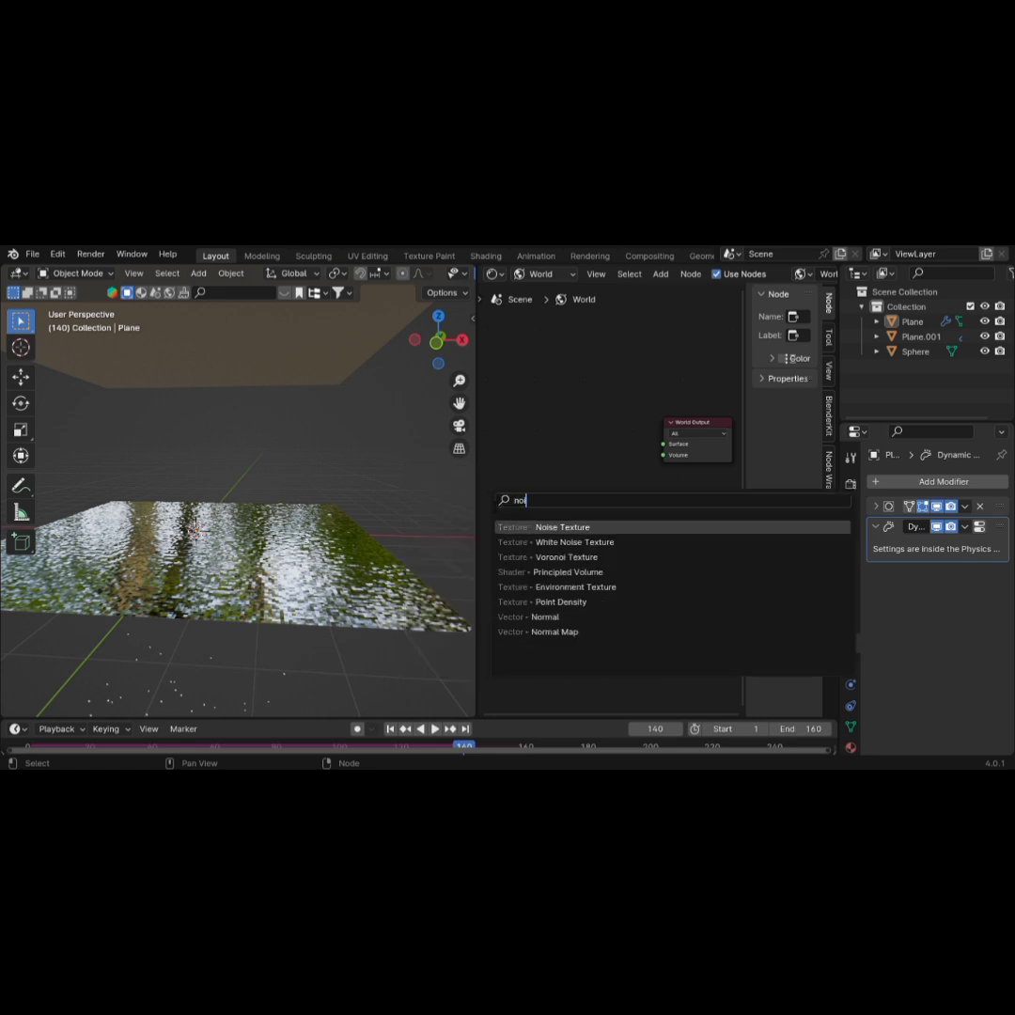
left_click(554, 528)
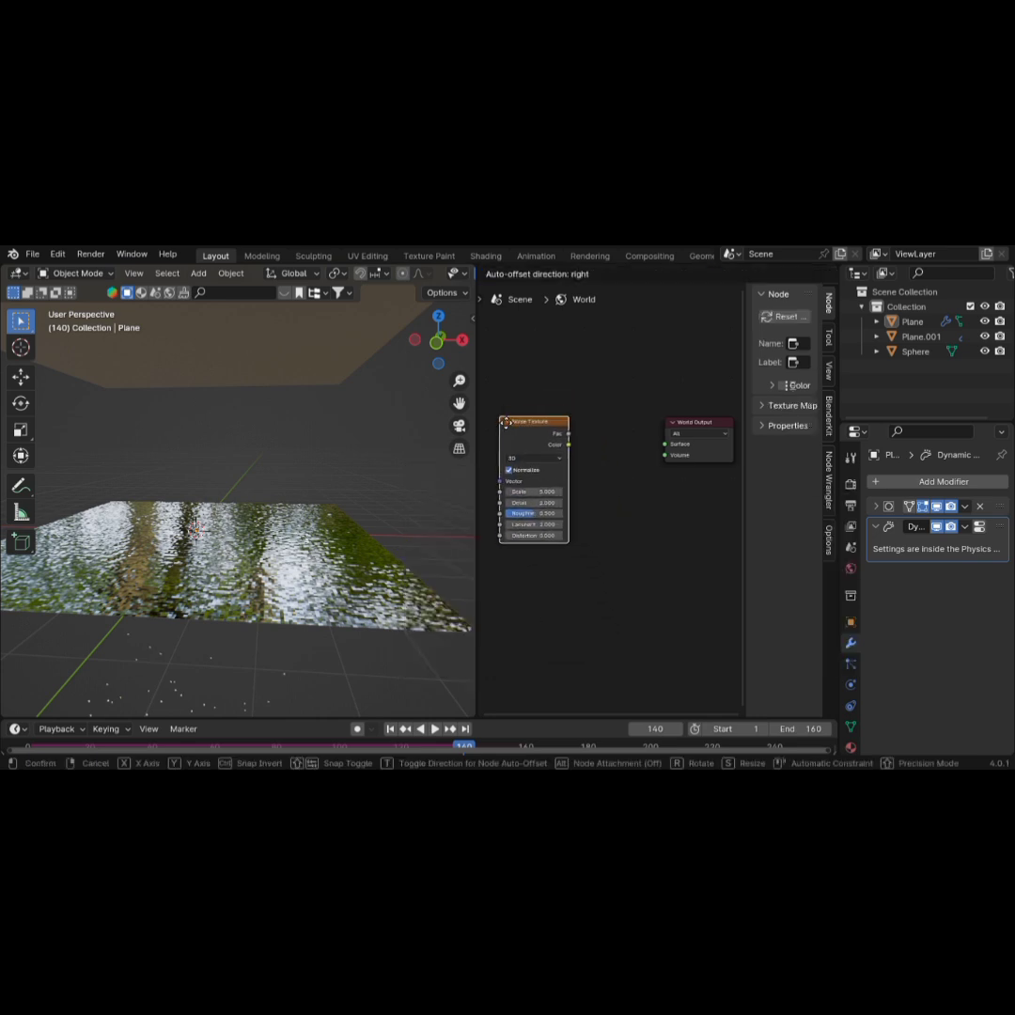
left_click(500, 419)
Add a Color Ramp node between the Noise Texture and World Output nodes
key("shift+a")
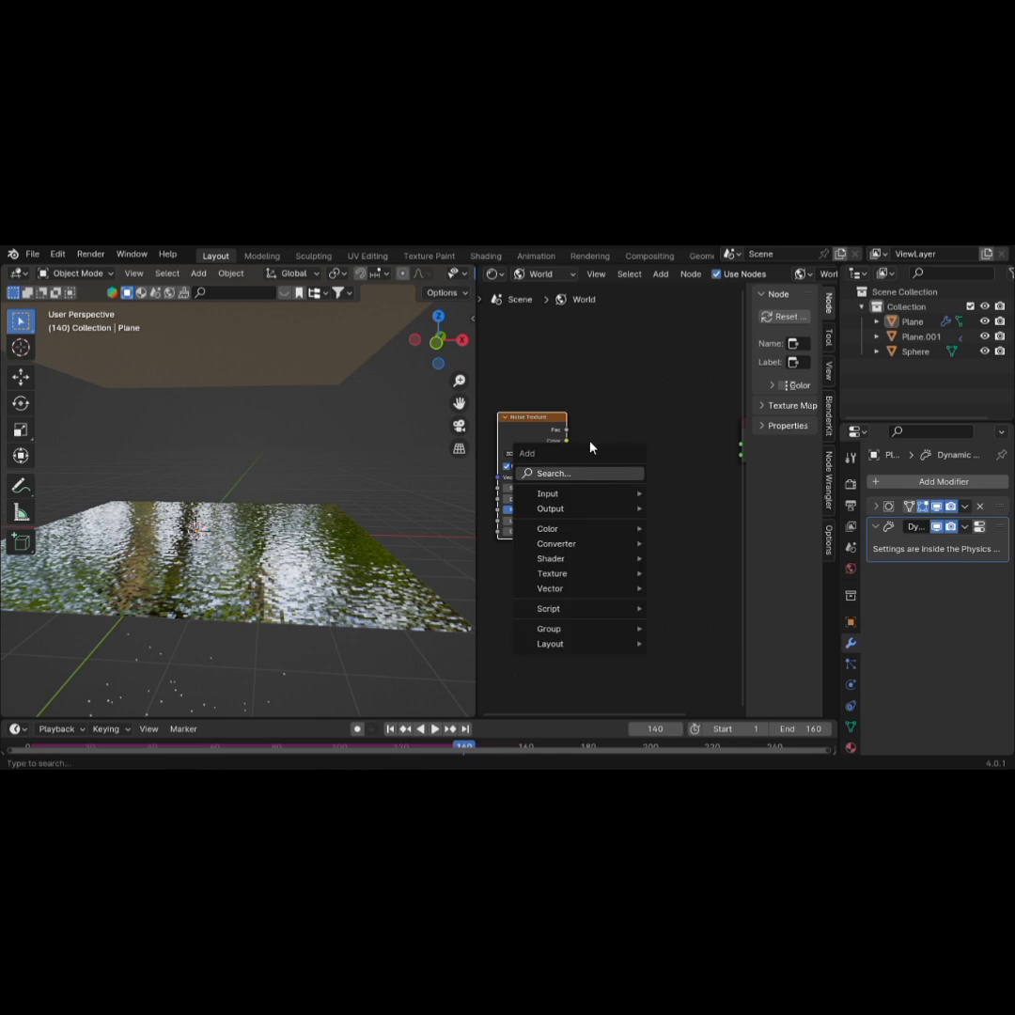
left_click(596, 475)
type("ra")
key("Down")
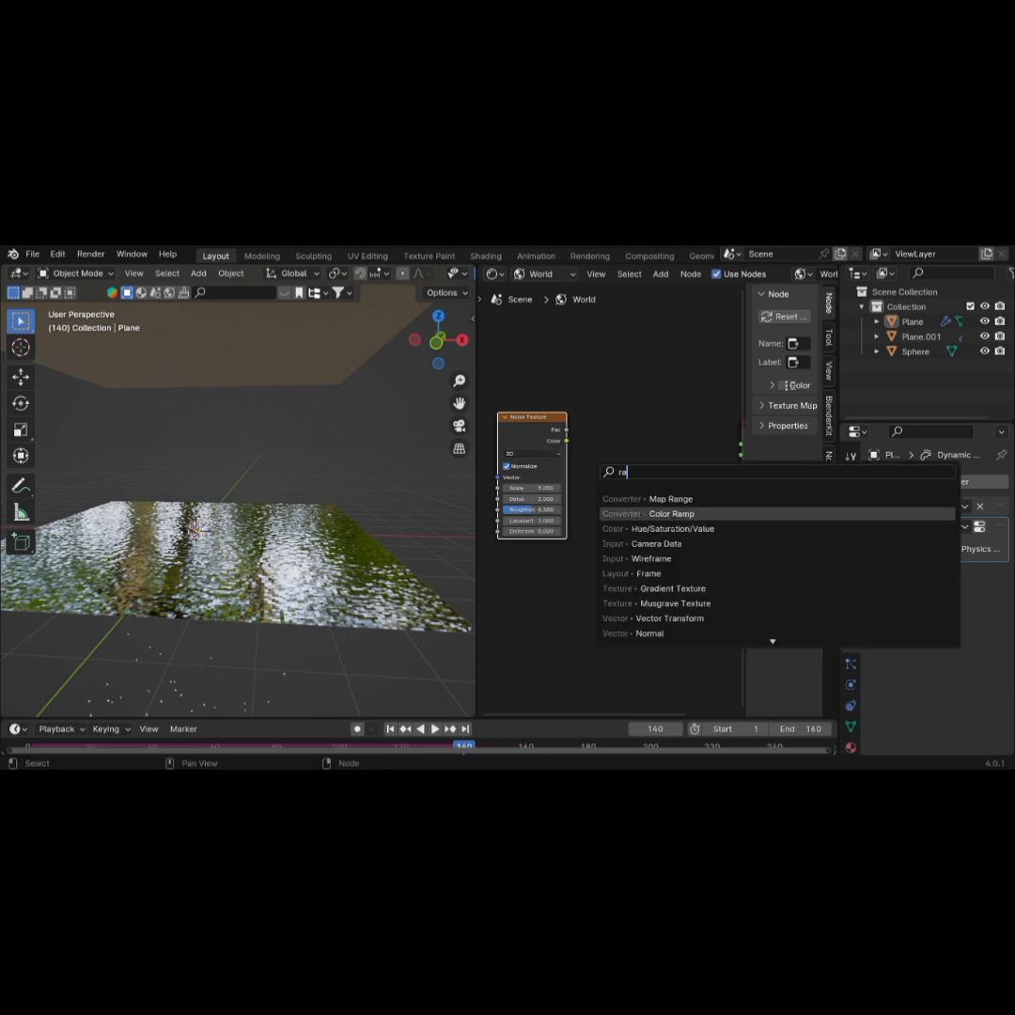
key("Return")
left_click(599, 514)
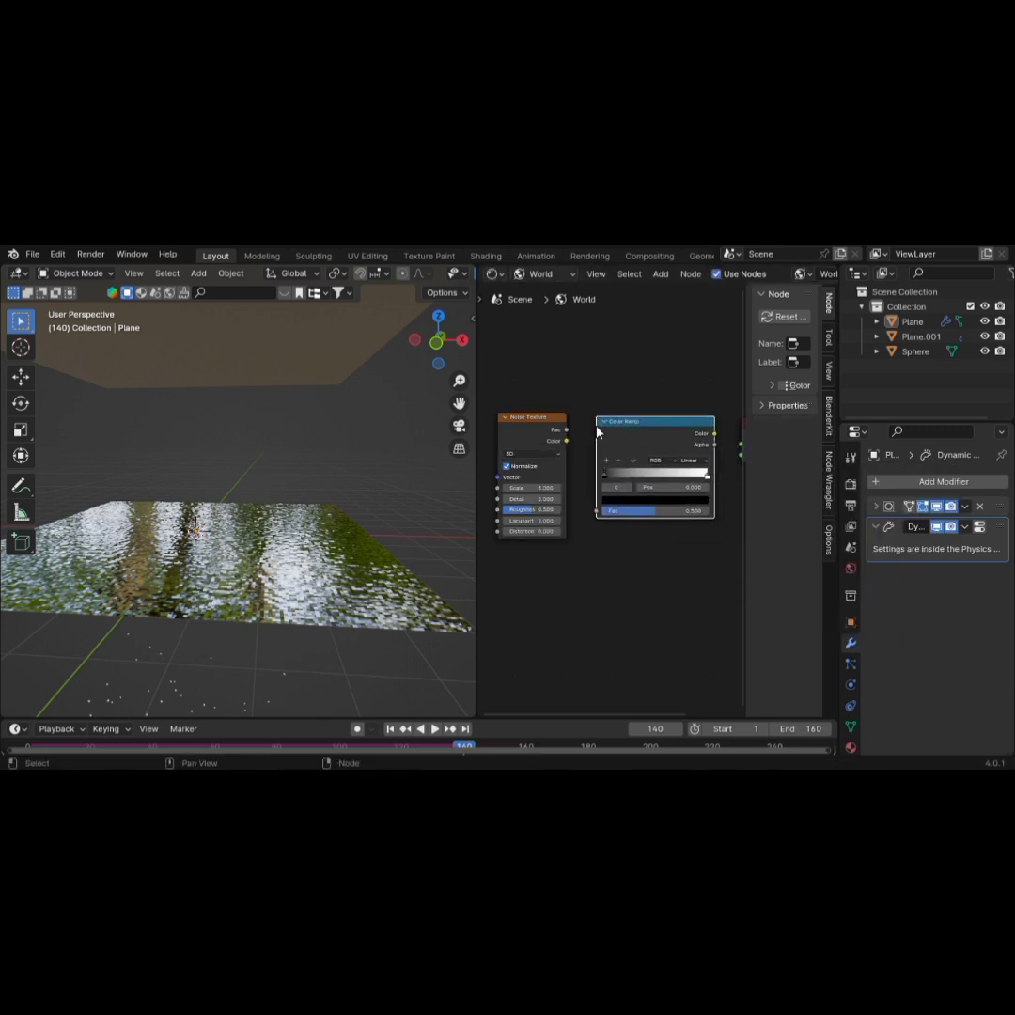
Connect the Noise Texture's Fac to the Color Ramp's Fac, and the ramp's Color to the World Output's Surface
scroll(601, 479, "down", 1)
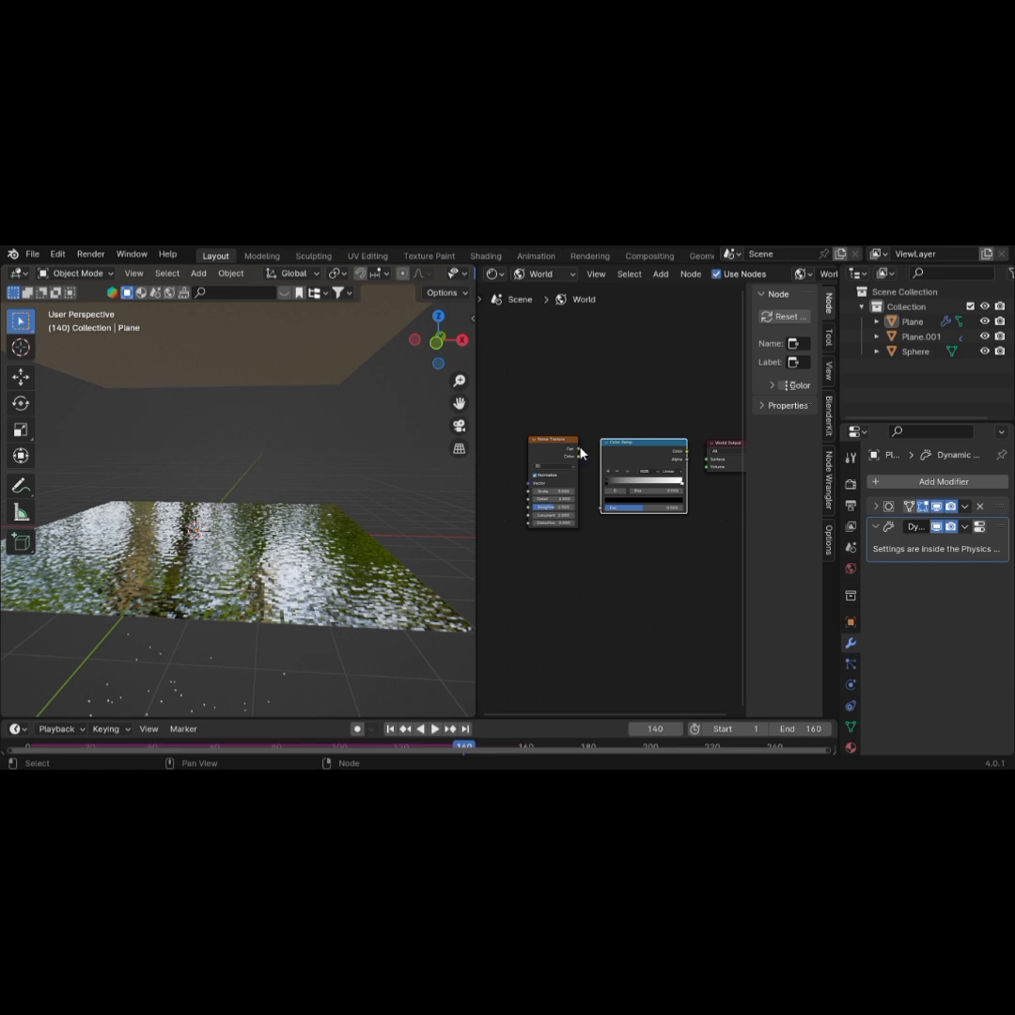
left_click_drag(577, 450, 603, 509)
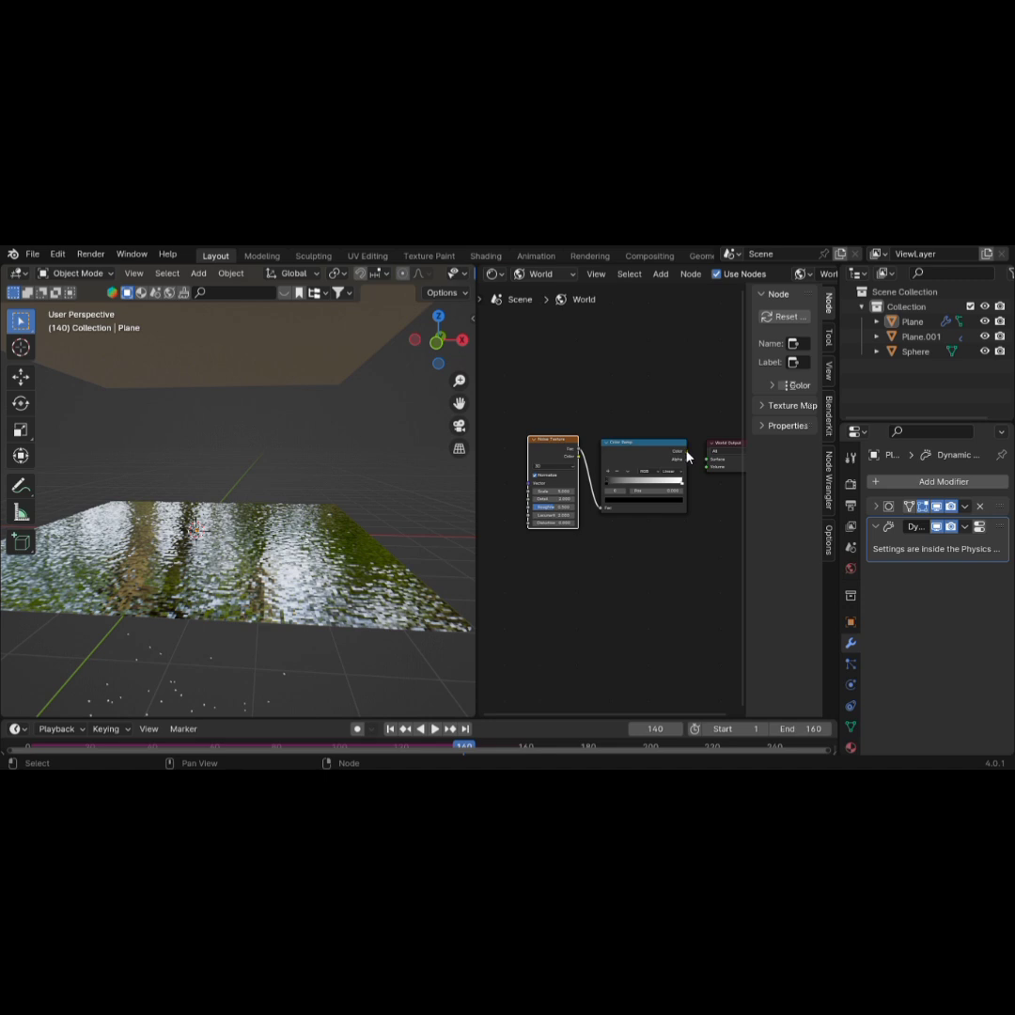
left_click_drag(688, 453, 706, 459)
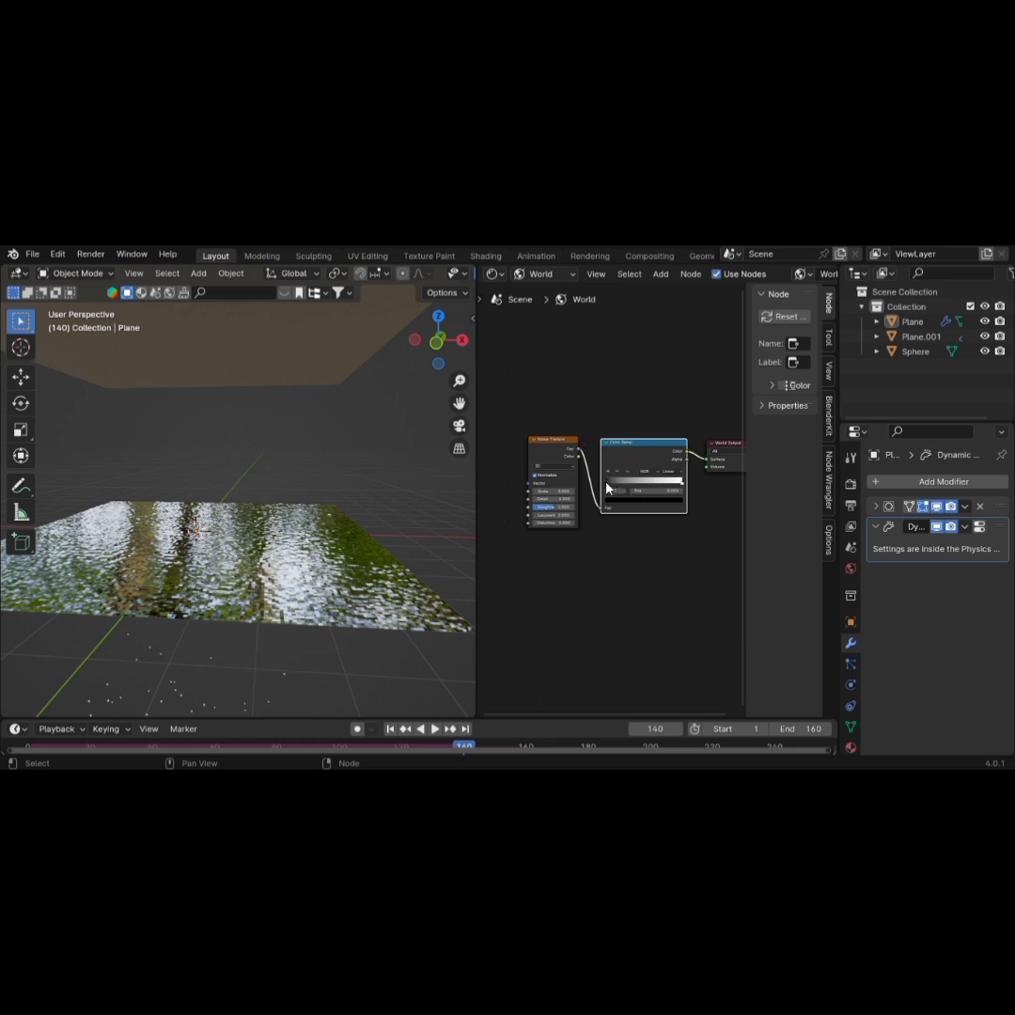
Move the Color Ramp's black stop to about a third of the gradient and its white stop to position 0.577
left_click_drag(612, 492, 650, 483)
left_click(678, 484)
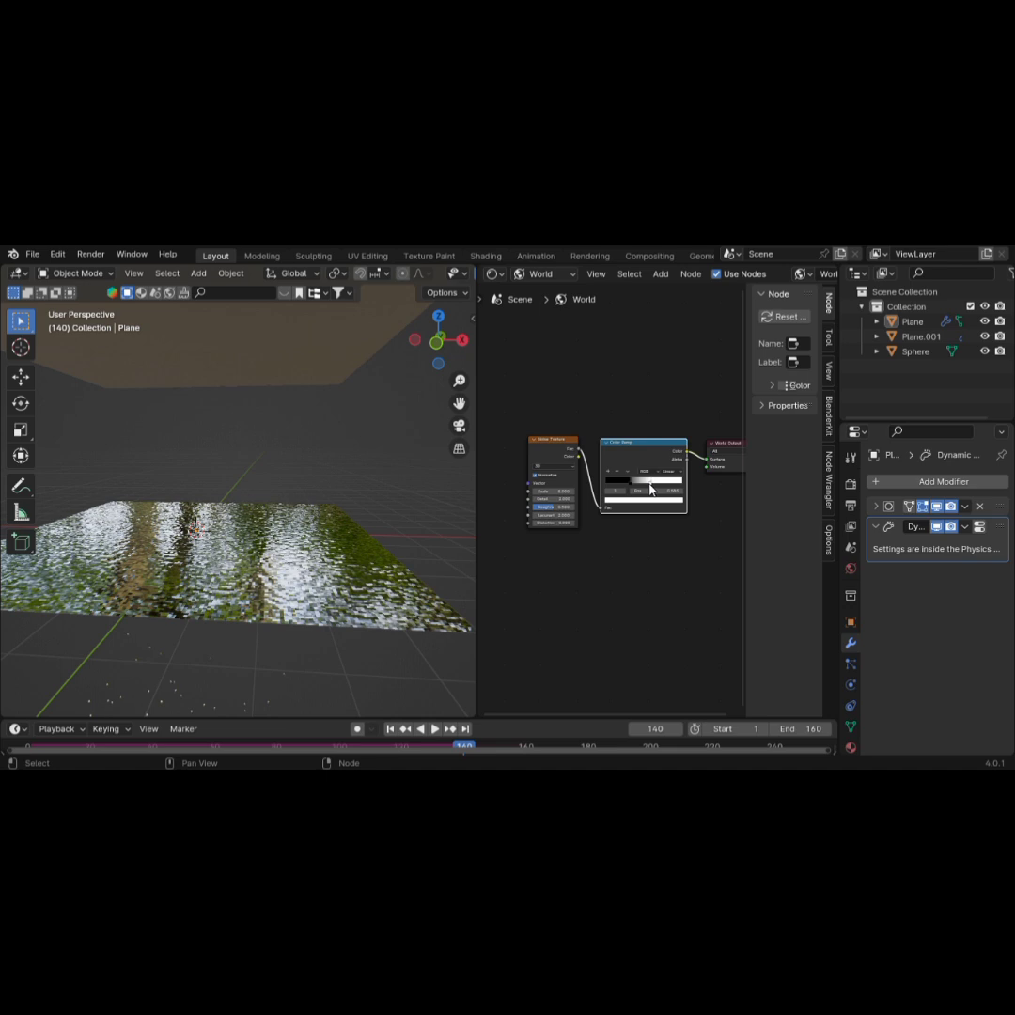
Switch the 3D viewport to Rendered shading and view both planes against the noise world background
mouse_move(413, 454)
middle_mouse_down()
mouse_move(392, 457)
mouse_move(396, 485)
mouse_move(332, 491)
mouse_move(307, 507)
mouse_move(330, 414)
middle_mouse_up()
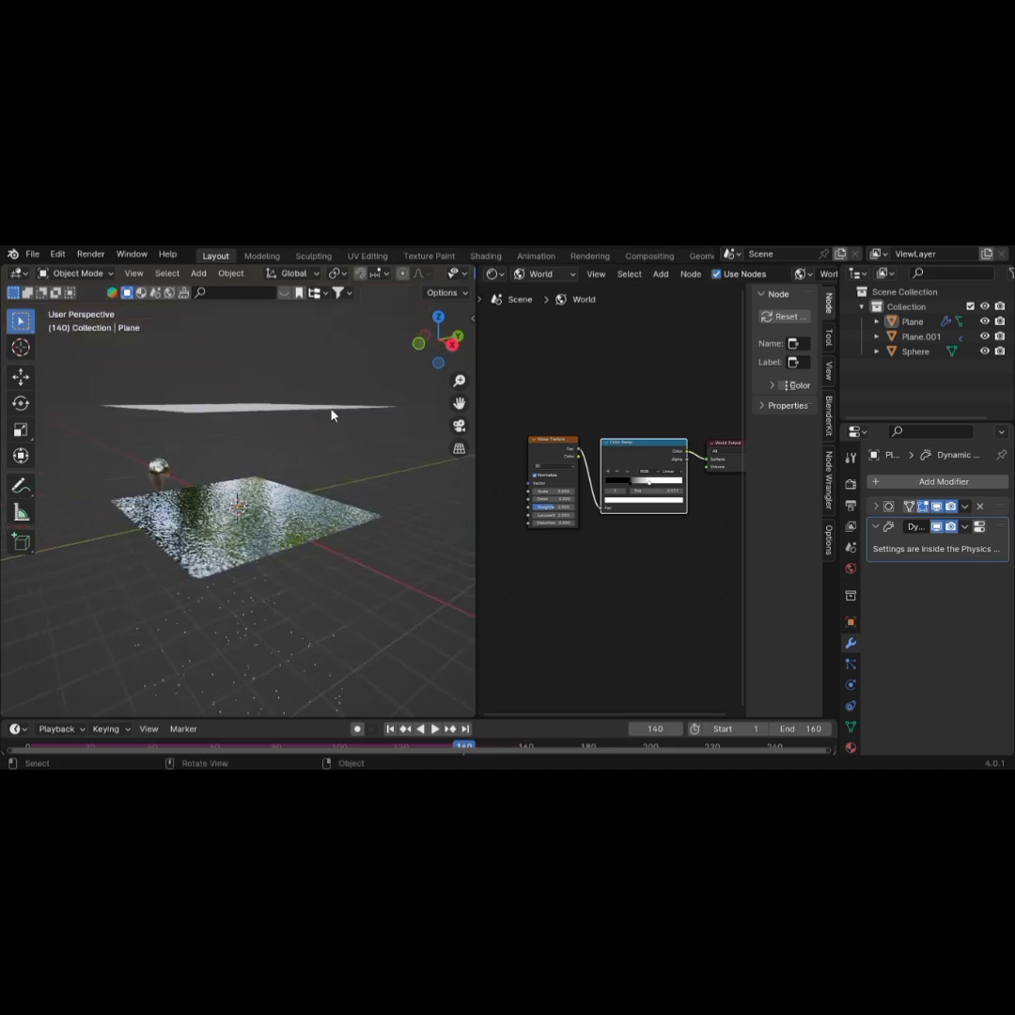
key("z")
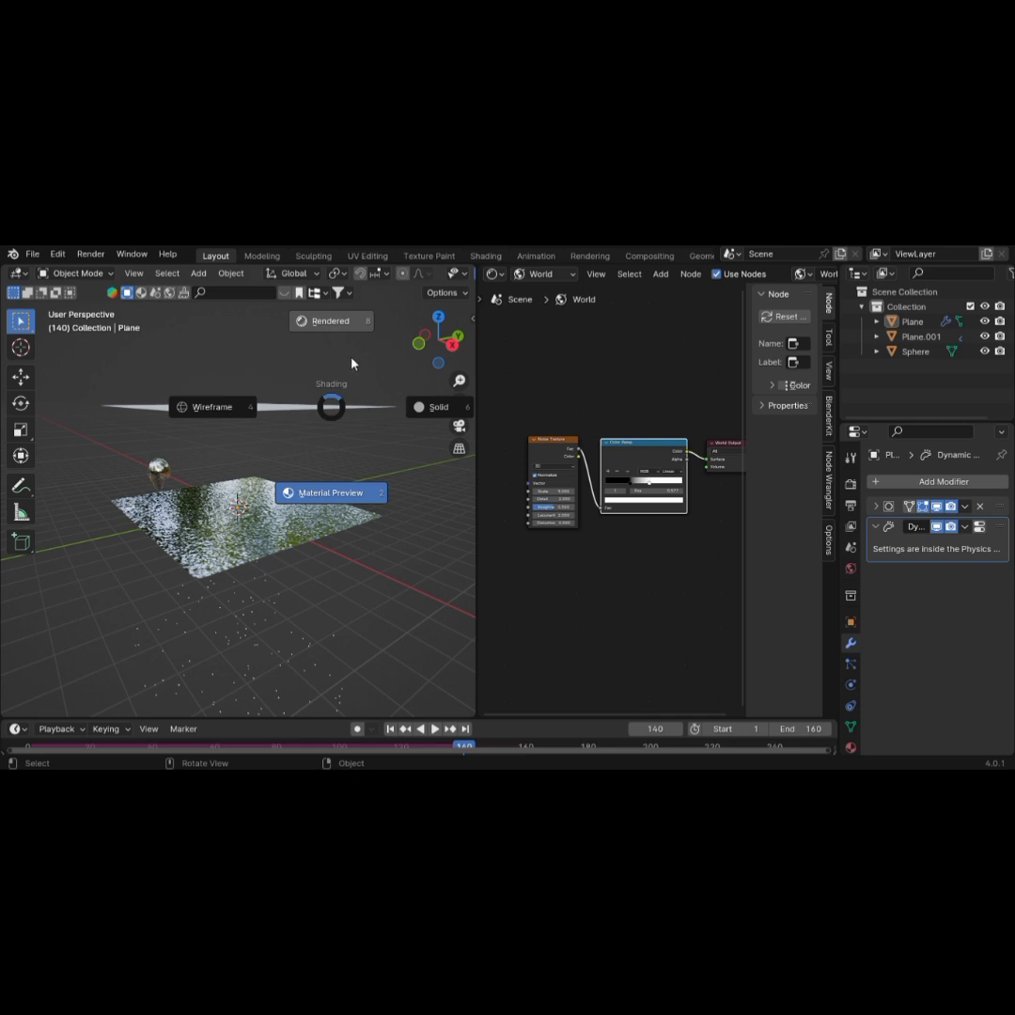
left_click(331, 321)
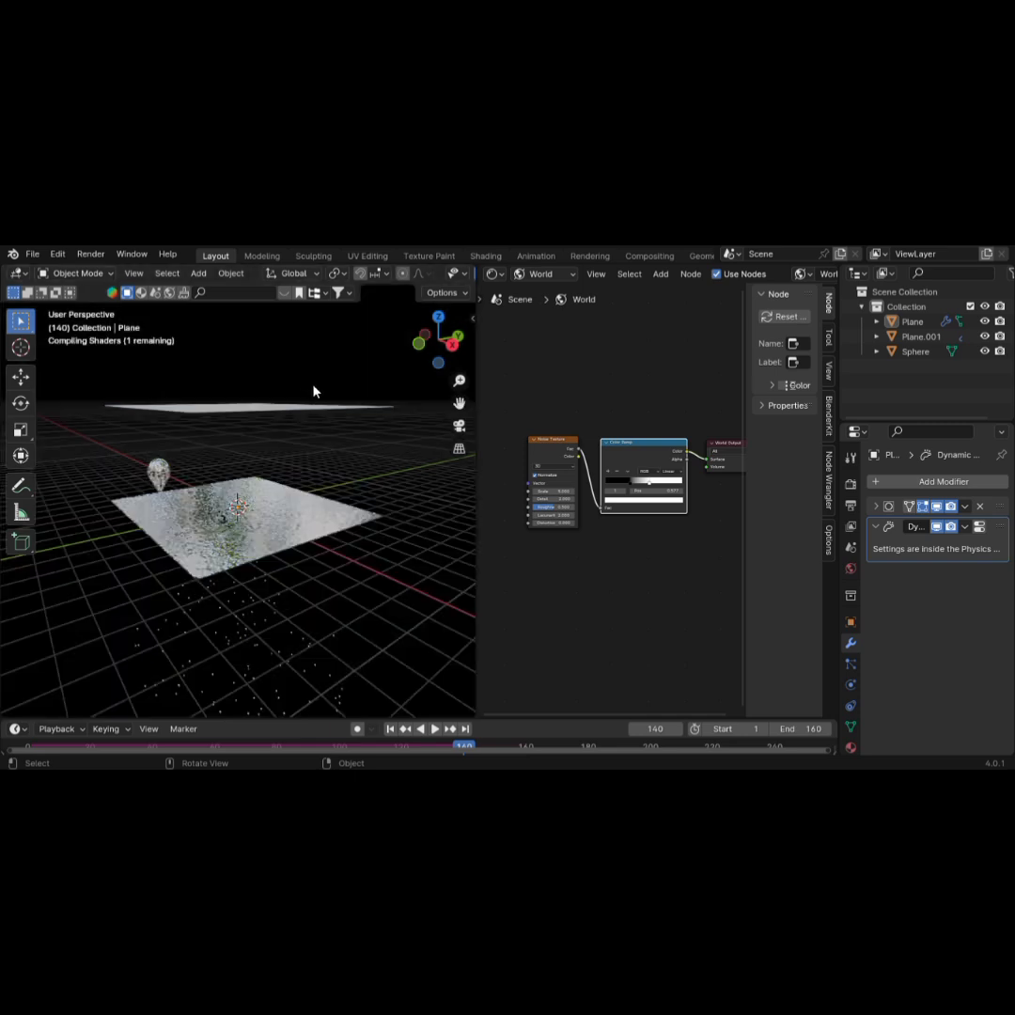
middle_click_drag(278, 482, 340, 487)
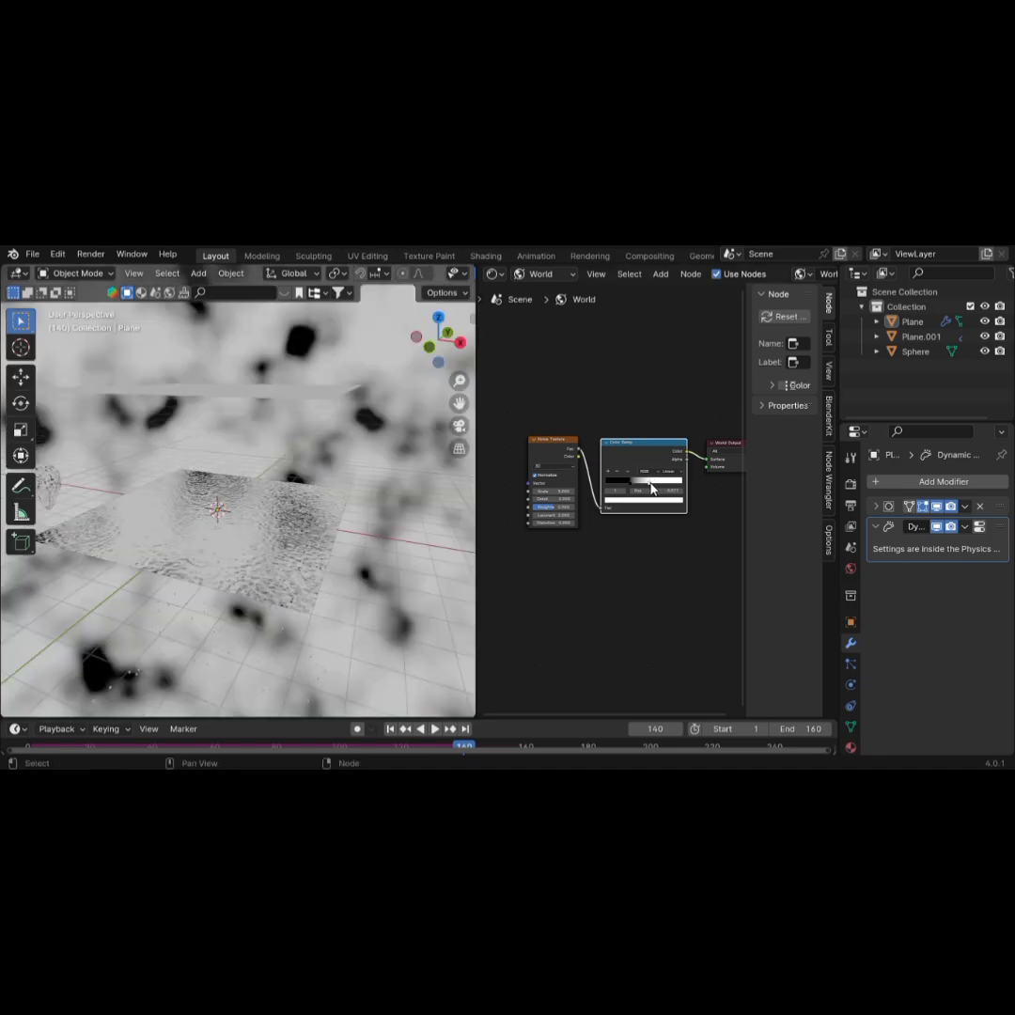
Set the Noise Texture's Scale to 8.300 and its Lacunarity to 2.700
scroll(536, 497, "up", 1)
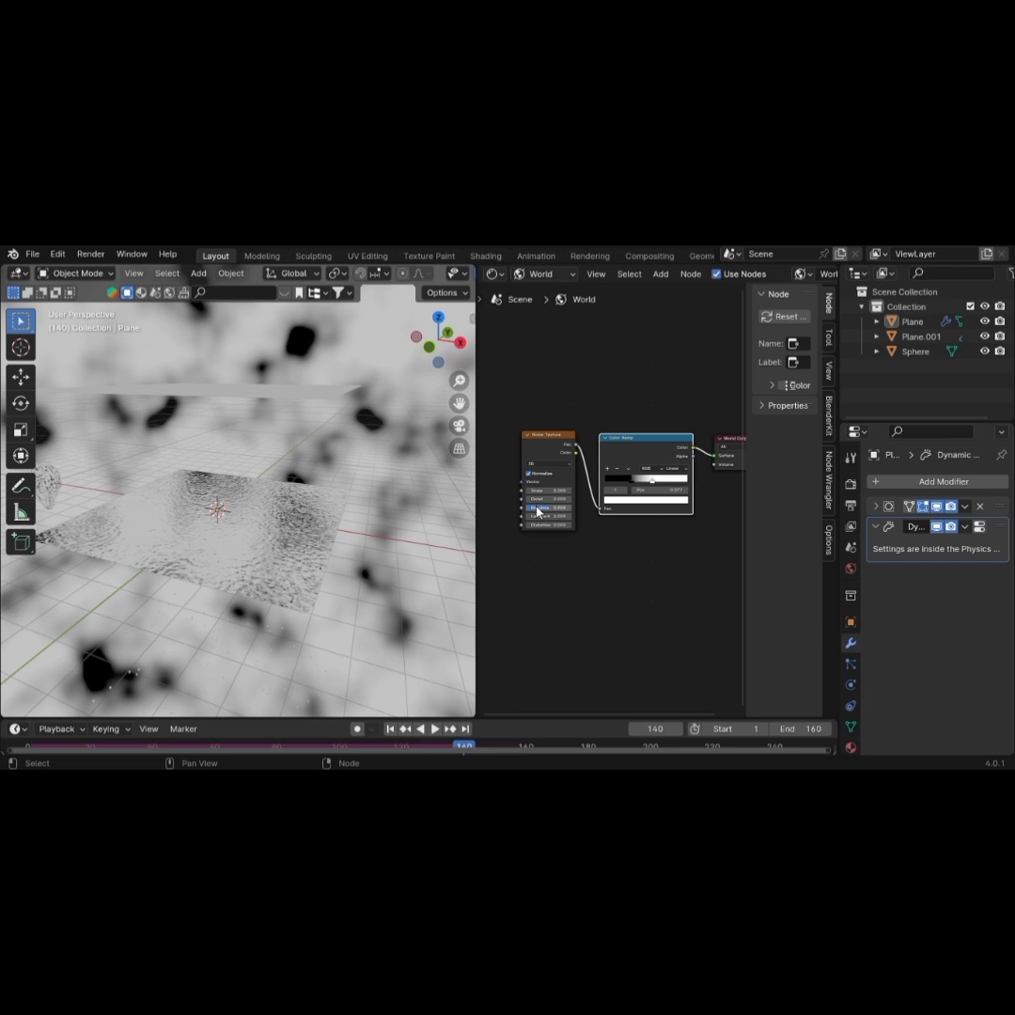
scroll(537, 512, "up", 4)
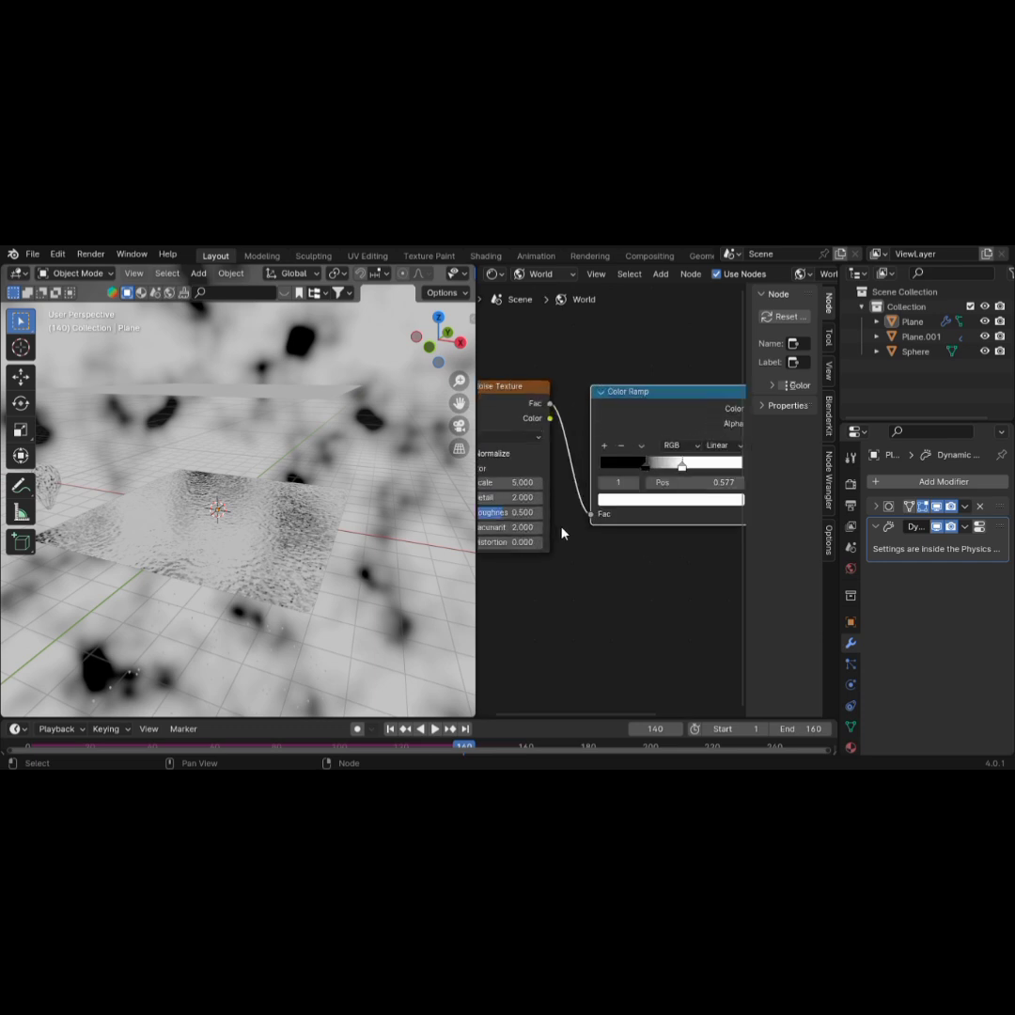
middle_click_drag(551, 579, 634, 582)
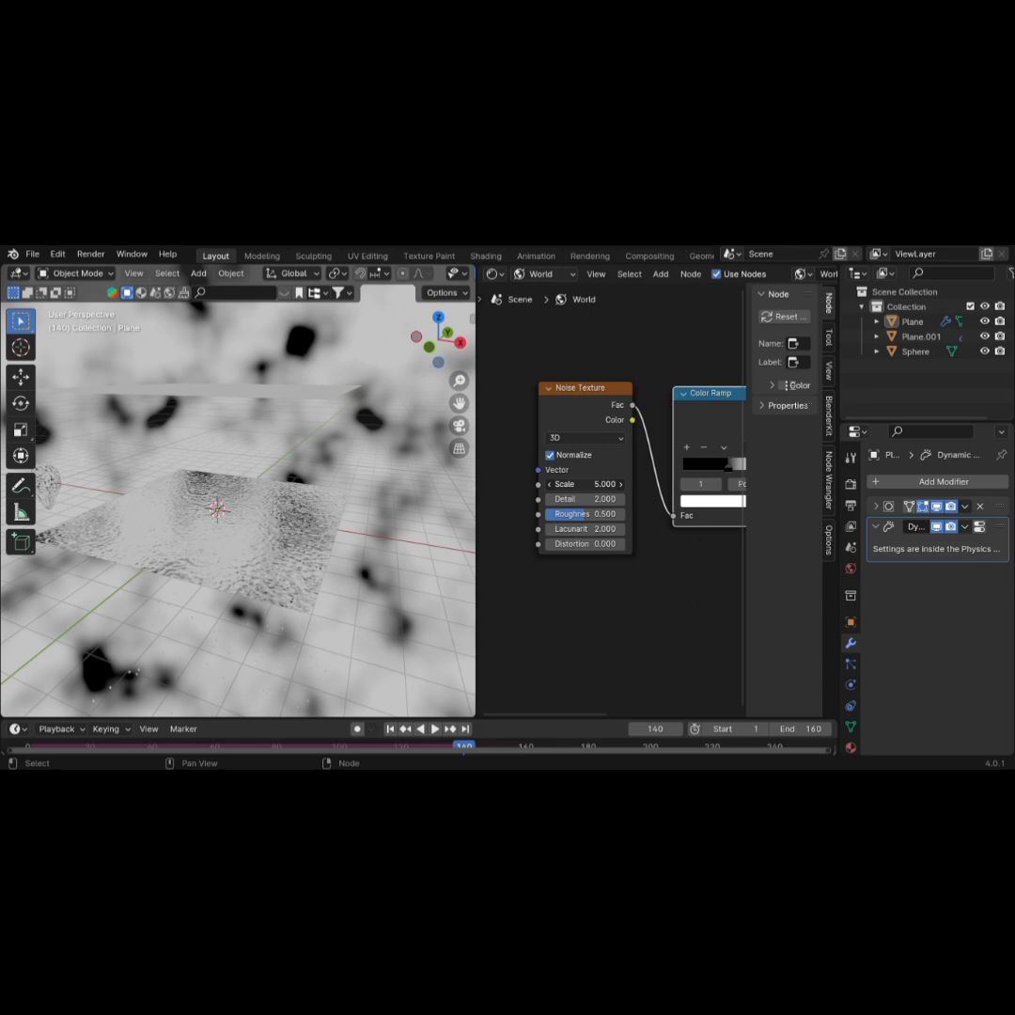
left_click_drag(584, 486, 737, 485)
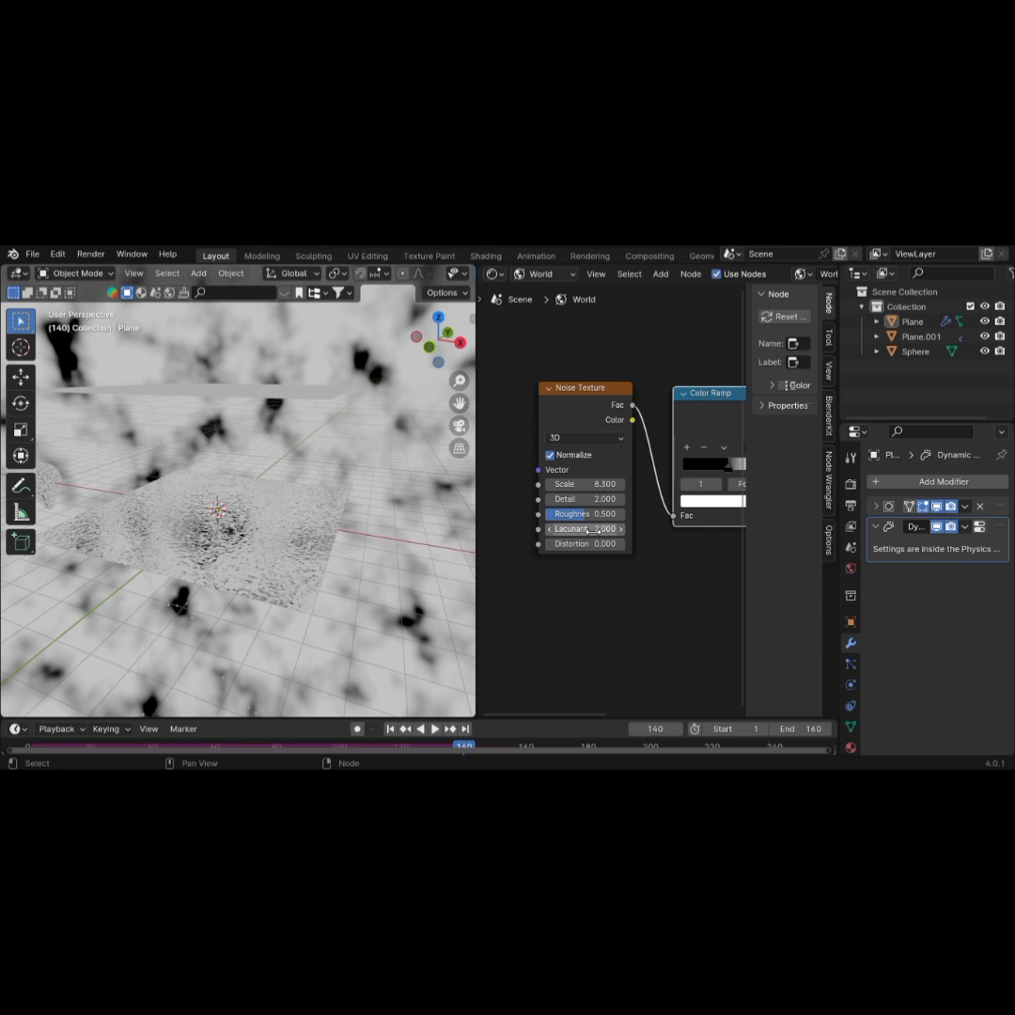
left_click_drag(589, 529, 620, 529)
Move the Color Ramp's black stop closer to the white stop to increase the background's dark patches
scroll(615, 501, "down", 1)
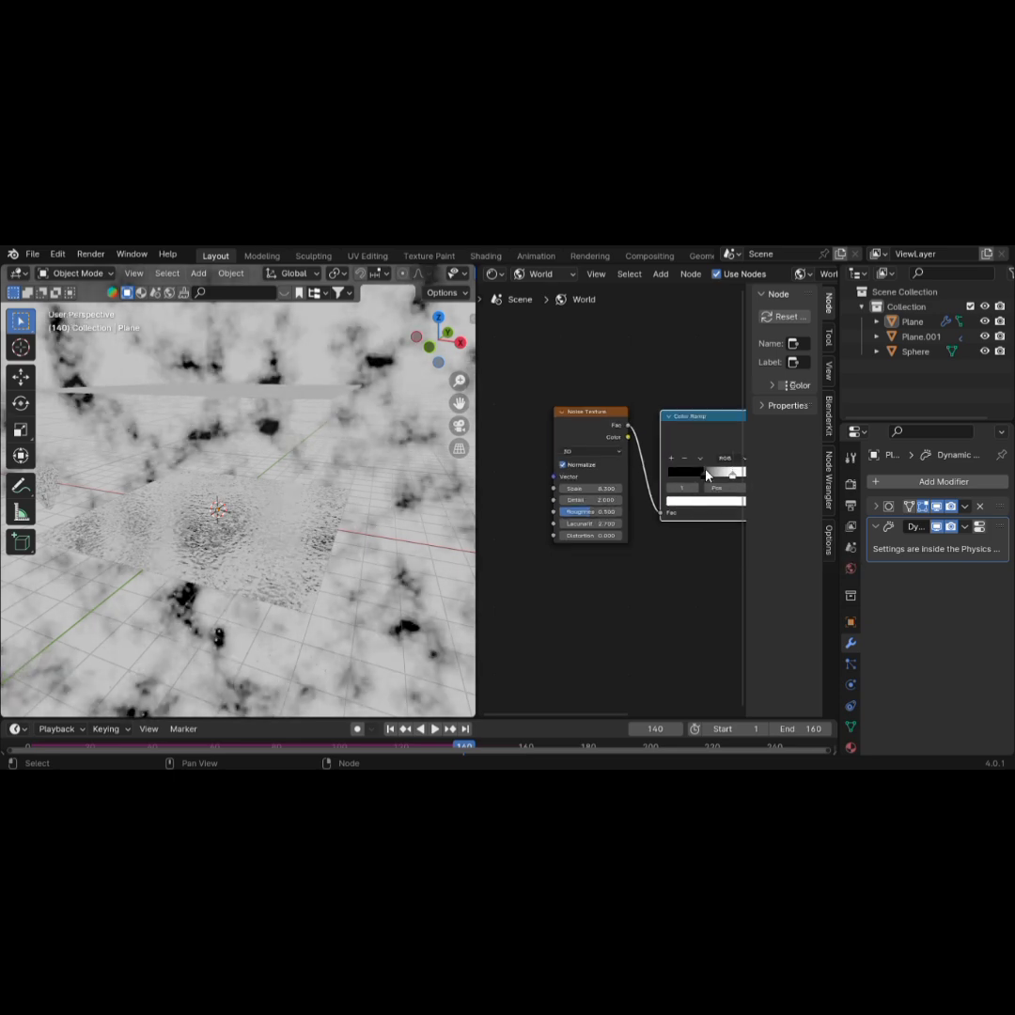
left_click_drag(704, 482, 720, 480)
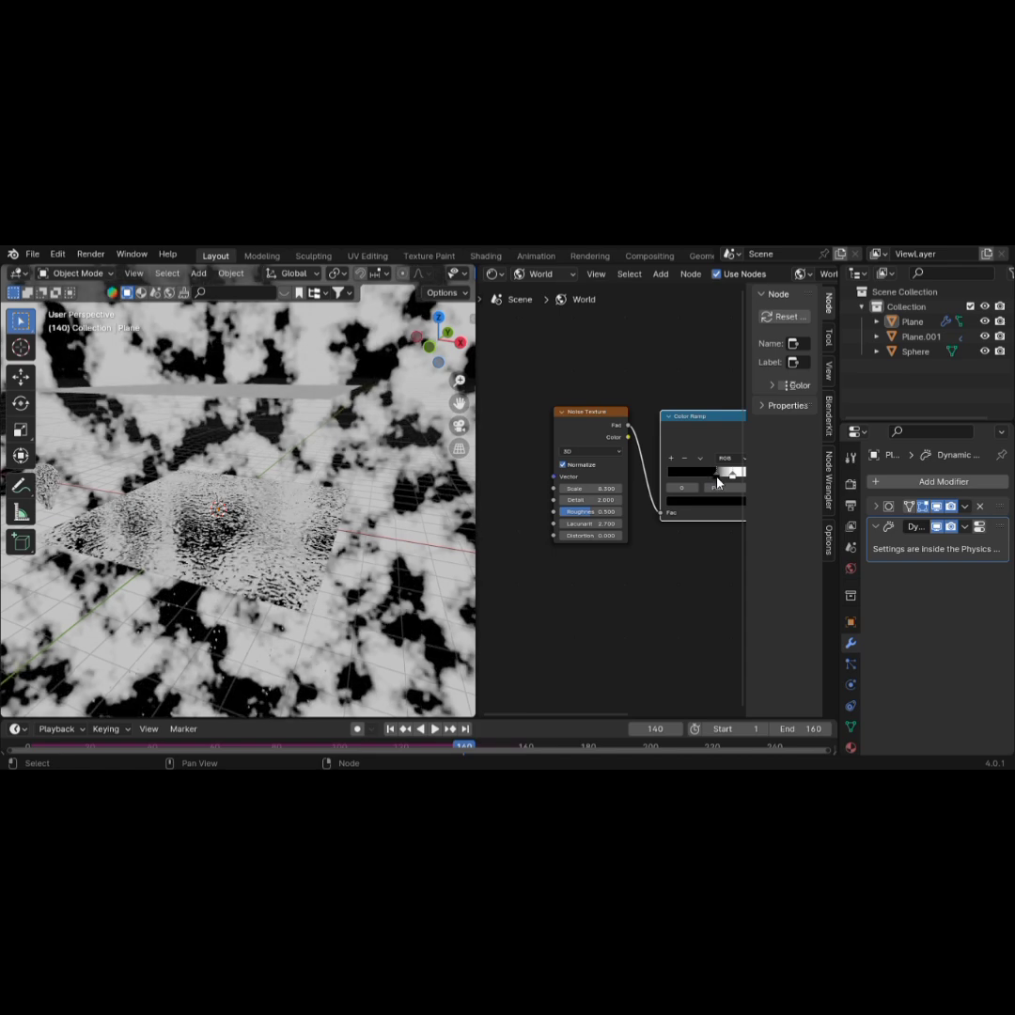
scroll(609, 484, "down", 1)
scroll(600, 507, "down", 1)
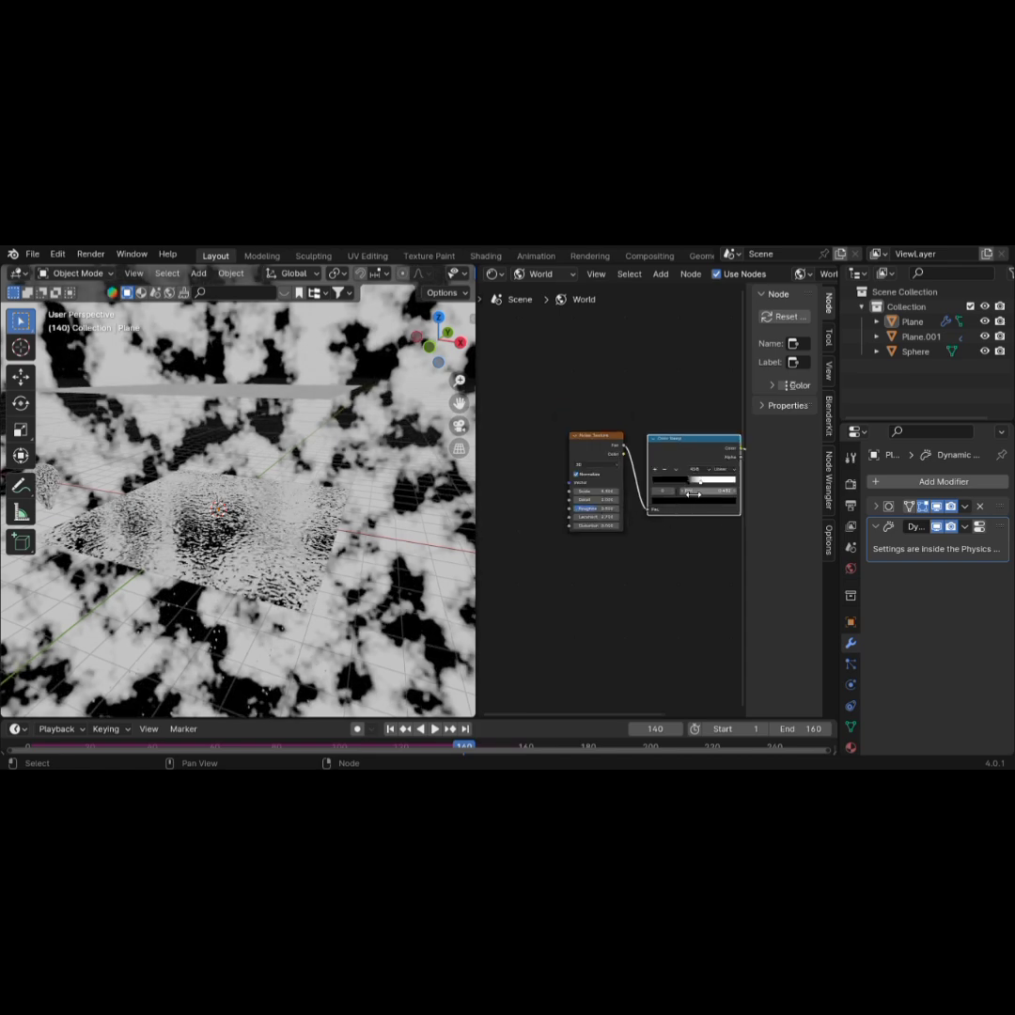
Lighten the Color Ramp's black stop to a dark grey
left_click(678, 501)
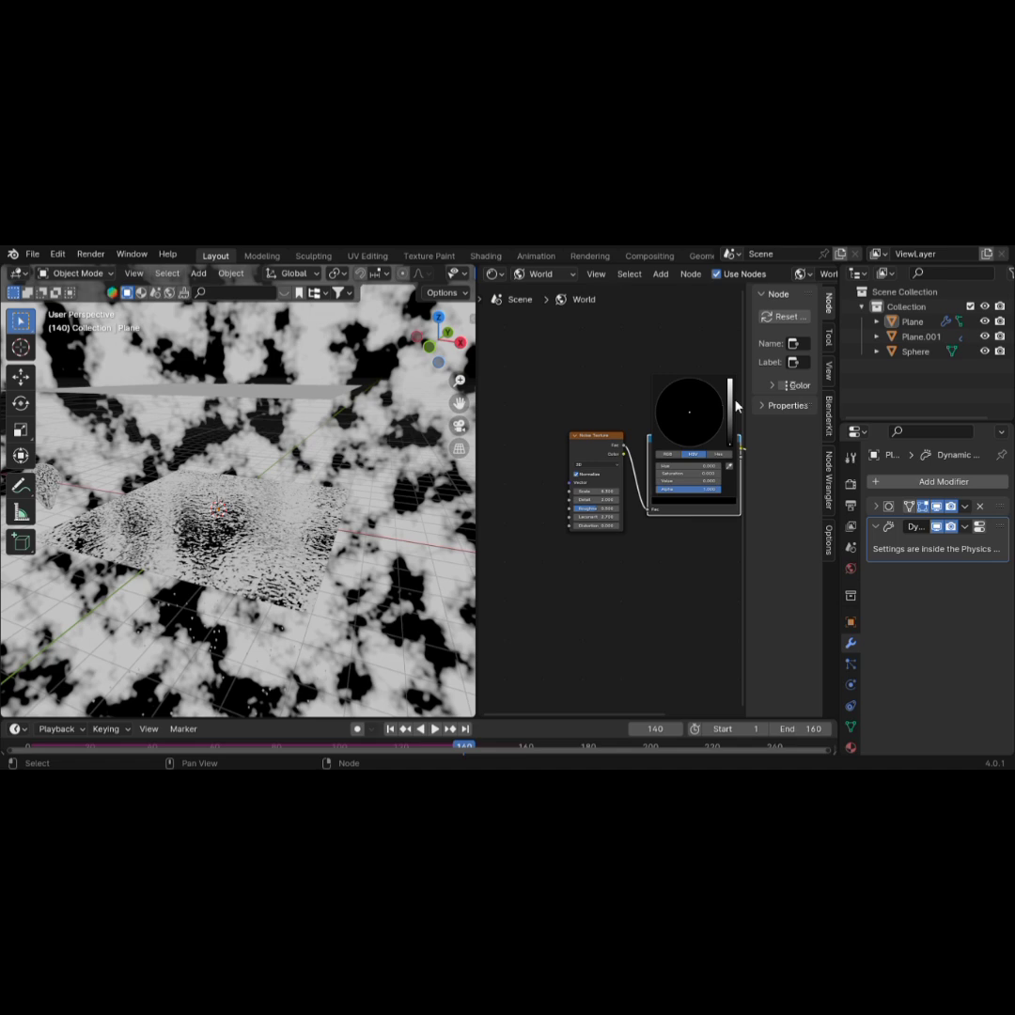
left_click_drag(729, 443, 729, 402)
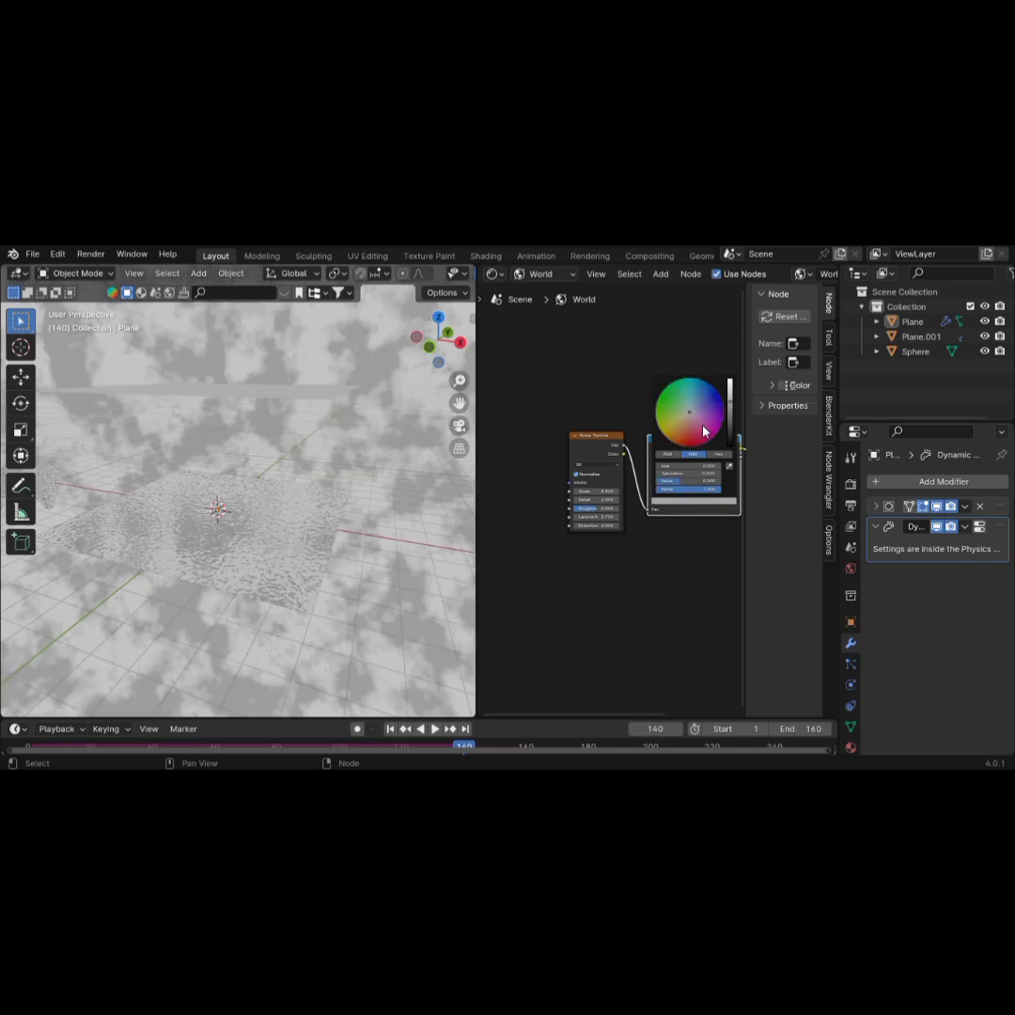
left_click(729, 424)
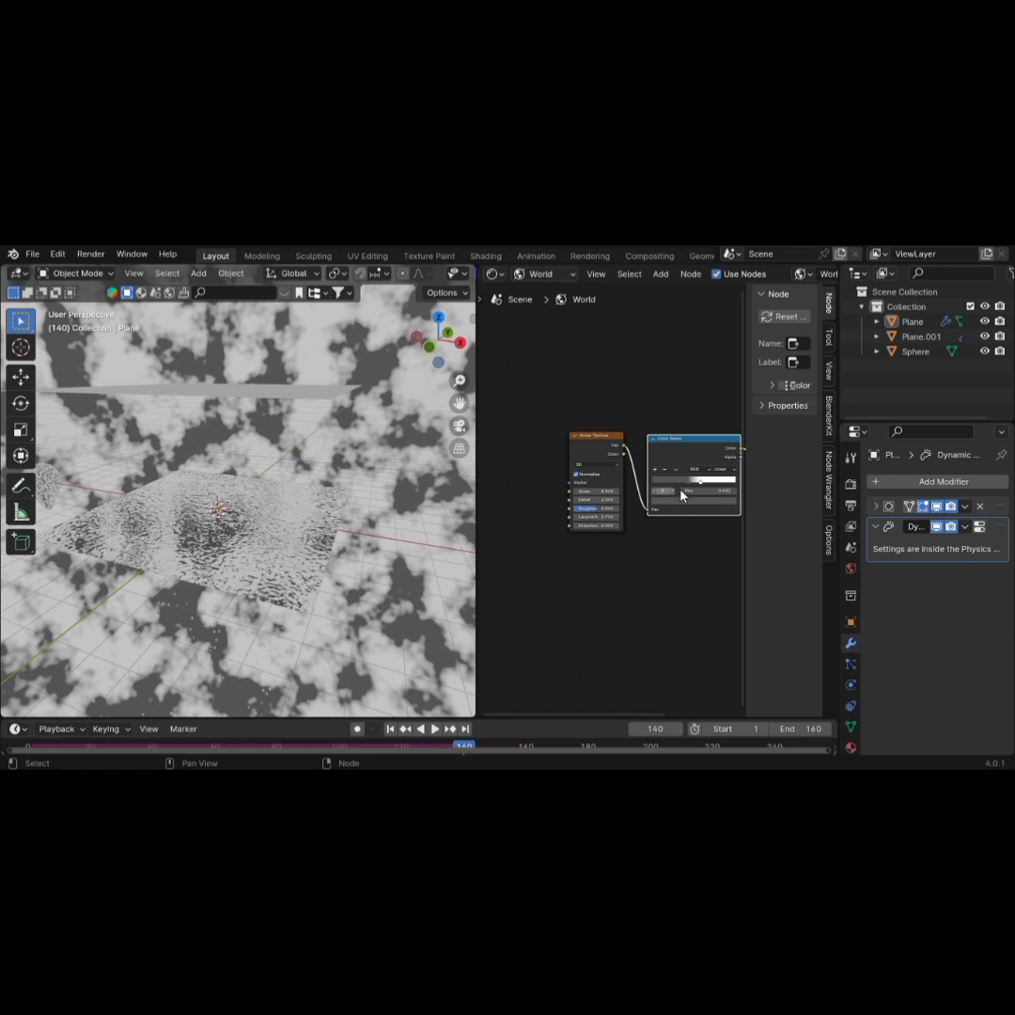
Recolor the Color Ramp's white stop to a light periwinkle blue
left_click(700, 485)
left_click(697, 505)
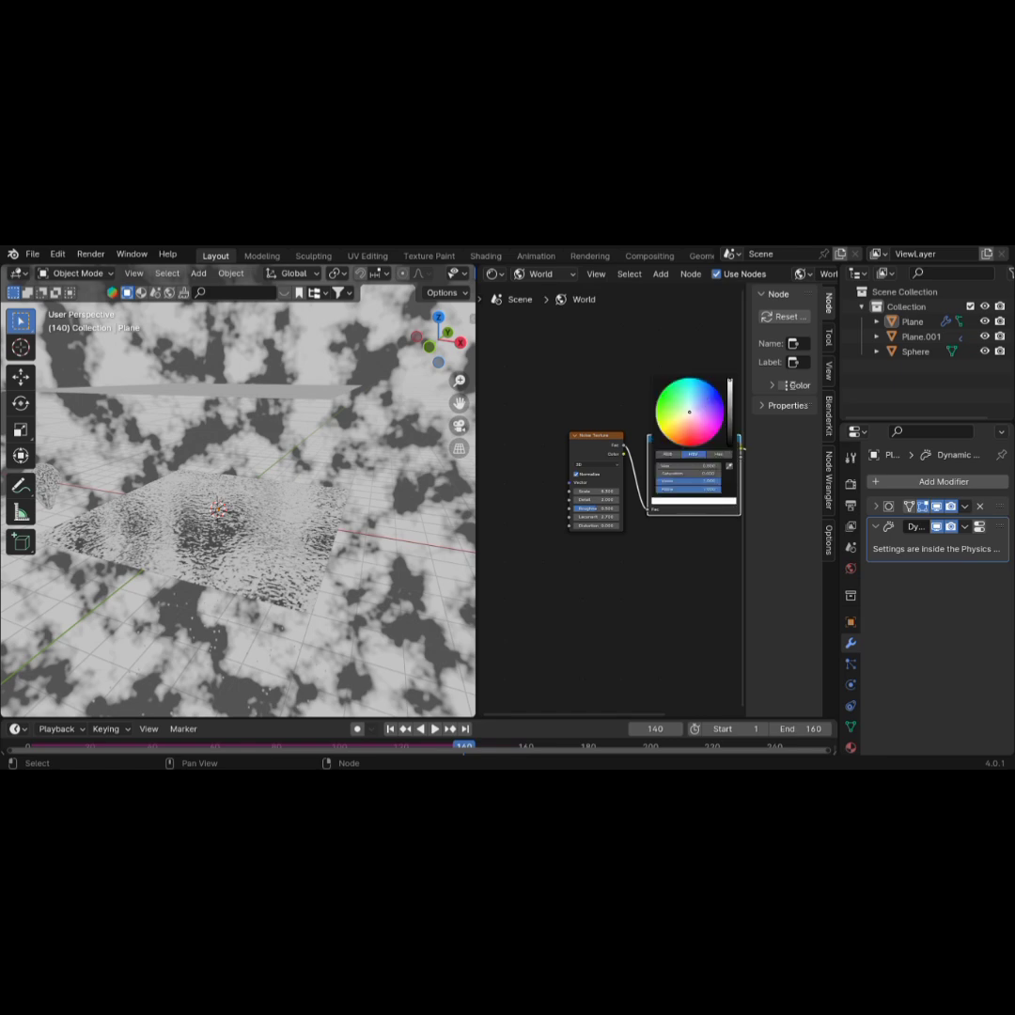
left_click(700, 397)
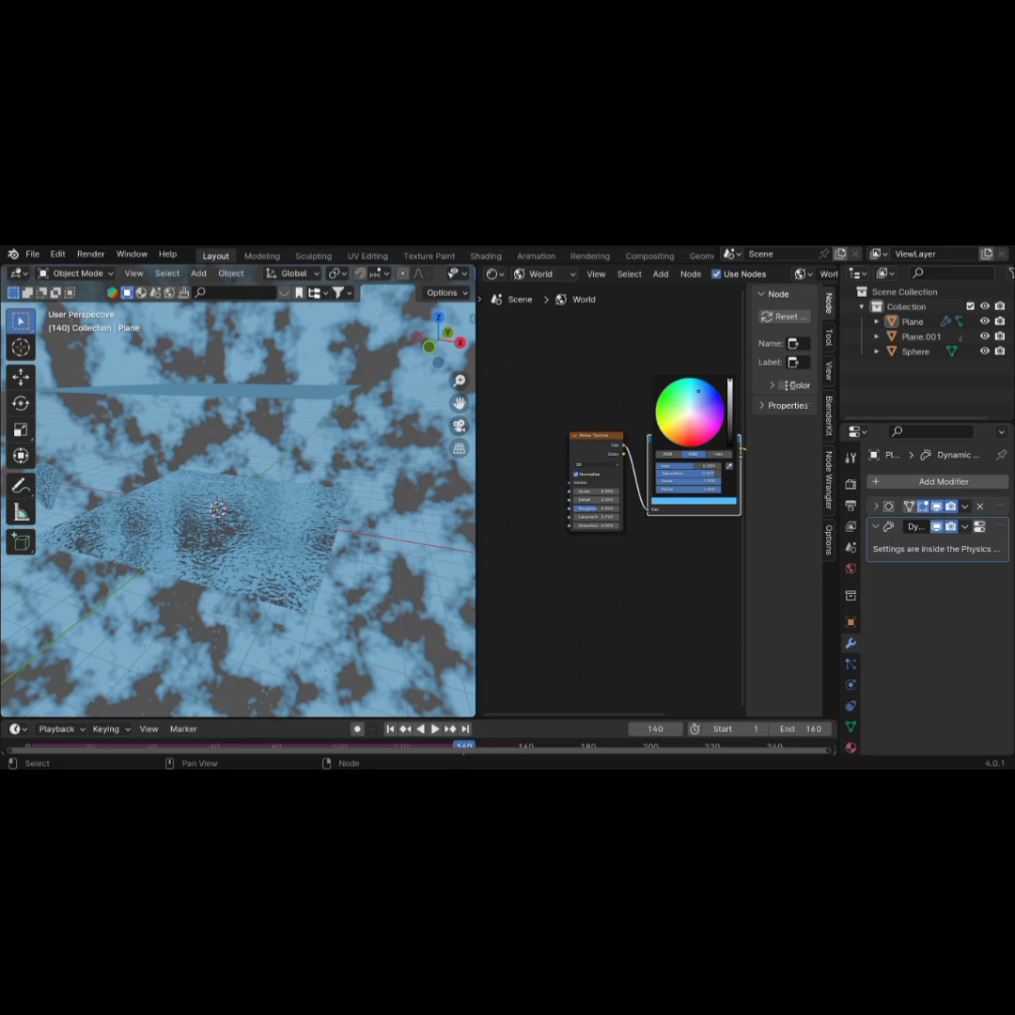
left_click(701, 398)
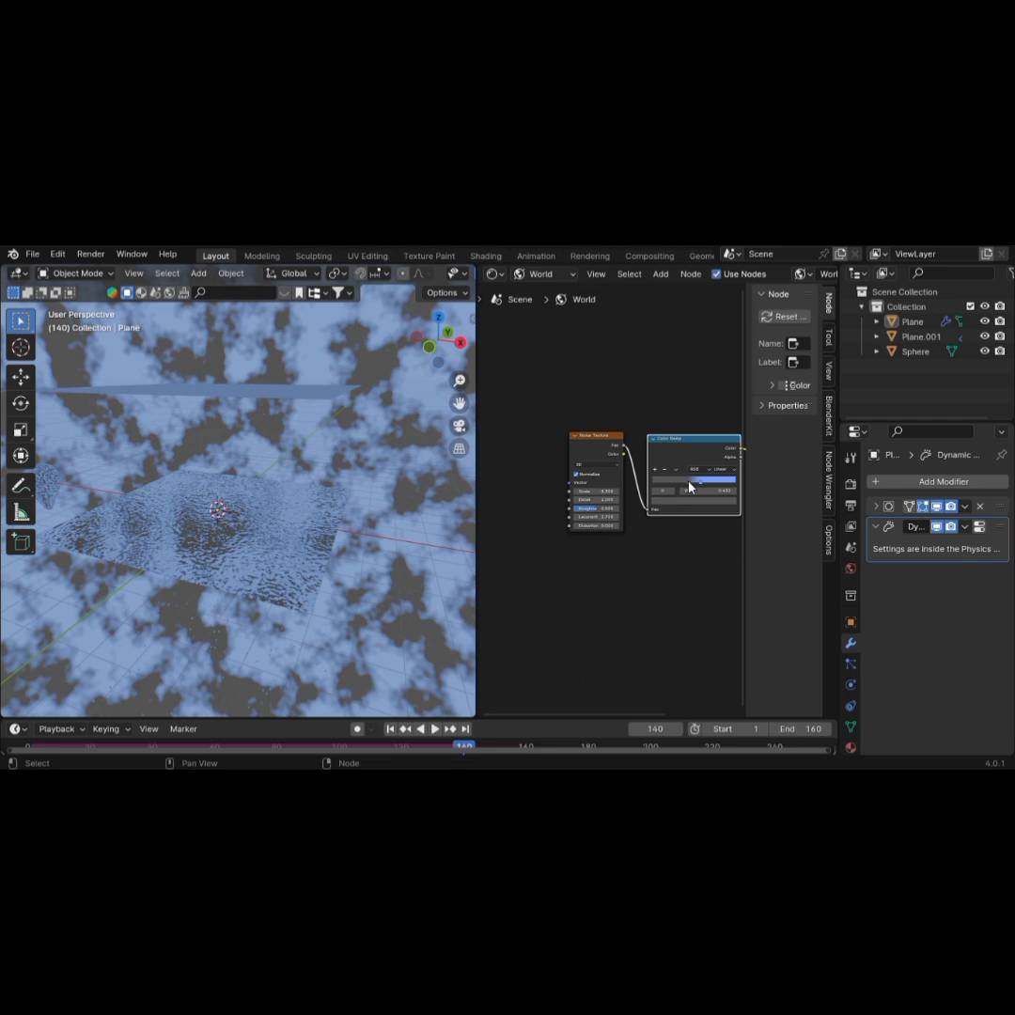
Brighten the Color Ramp's dark grey stop to a light cloud grey and check the sky above the water
left_click(690, 500)
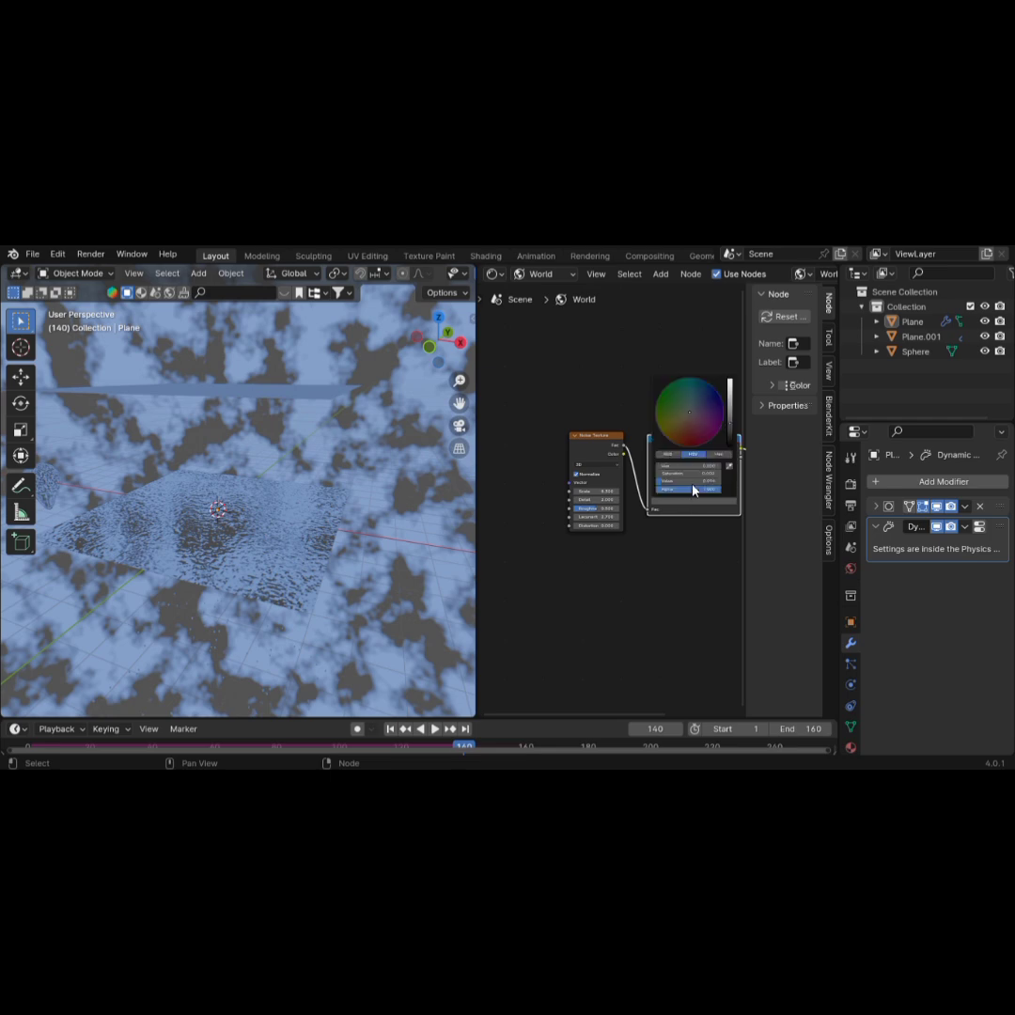
left_click(731, 413)
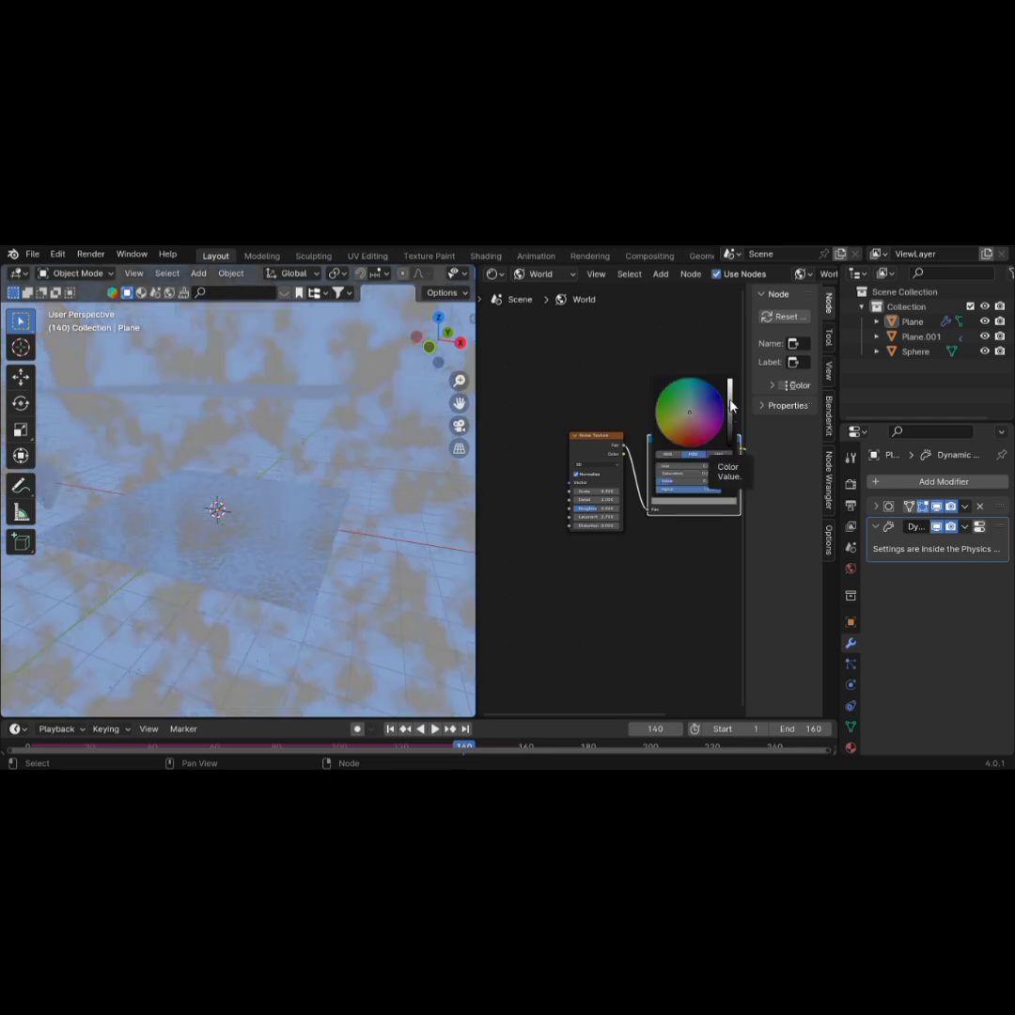
left_click_drag(731, 414, 732, 399)
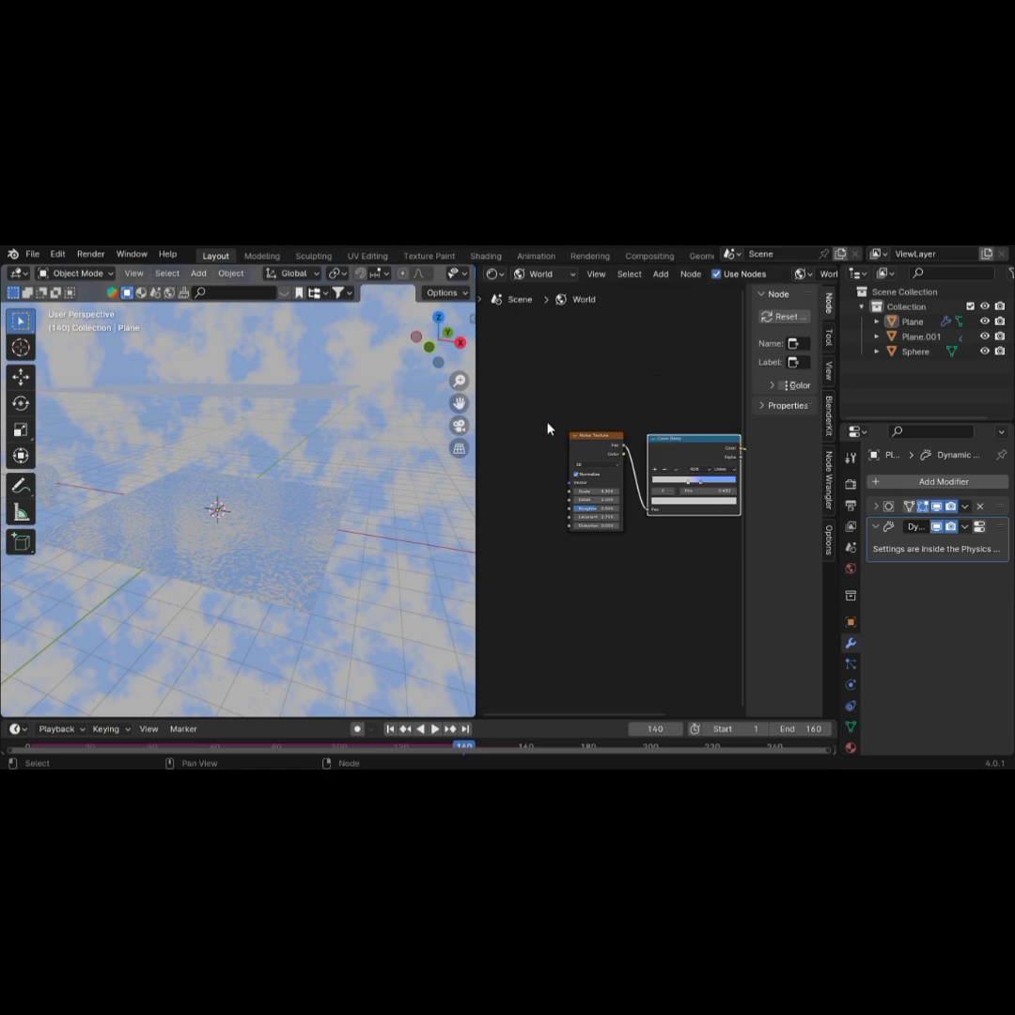
middle_click_drag(300, 469, 318, 496)
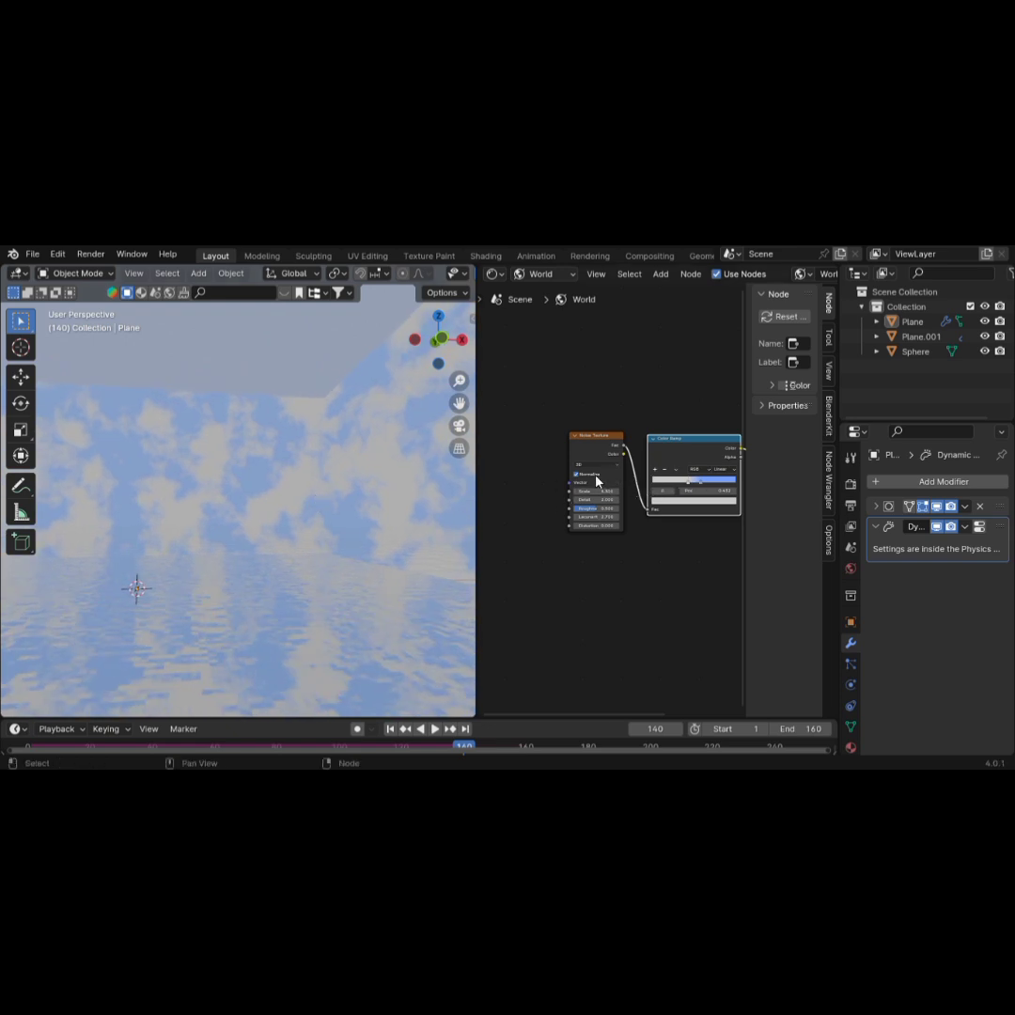
Add a single extra stop to the Color Ramp between the light grey and blue stops
scroll(683, 476, "up", 2)
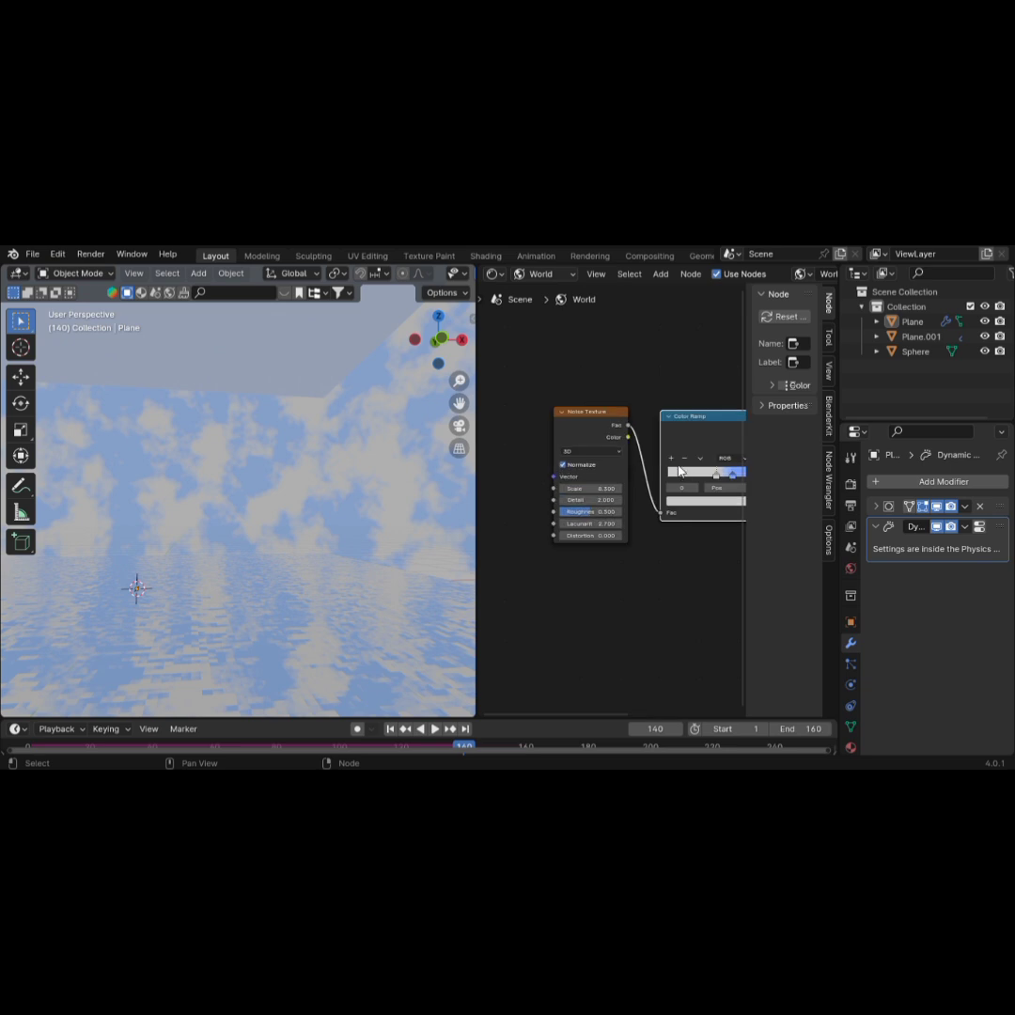
middle_click_drag(673, 472, 598, 473)
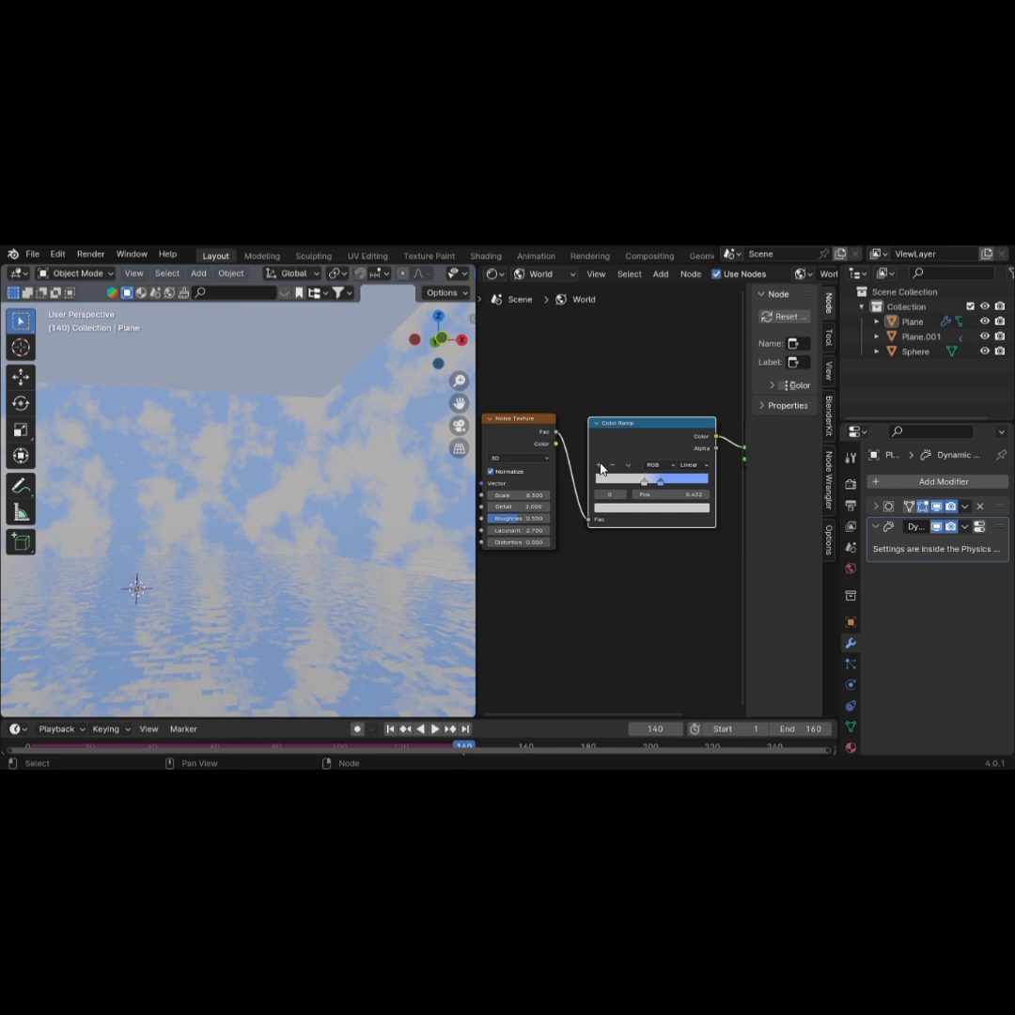
left_click(600, 465)
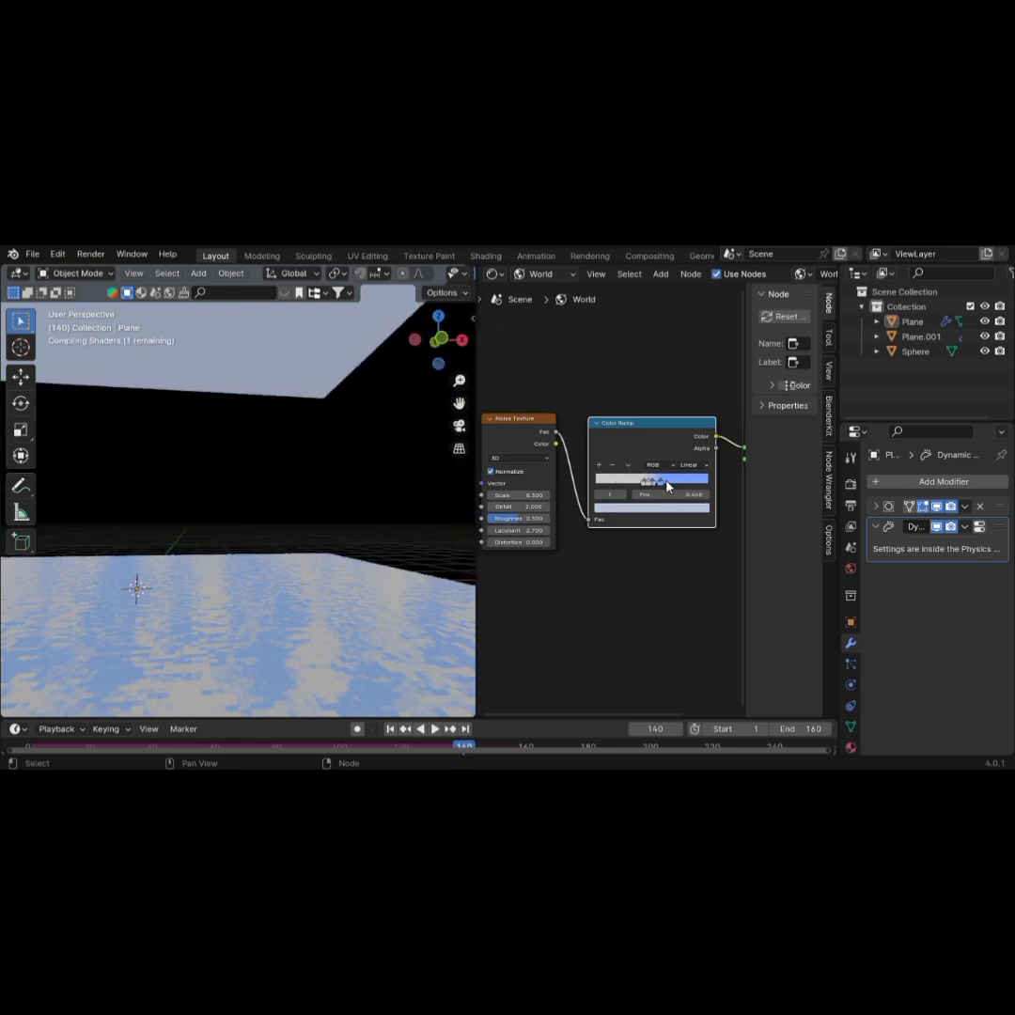
left_click(612, 465)
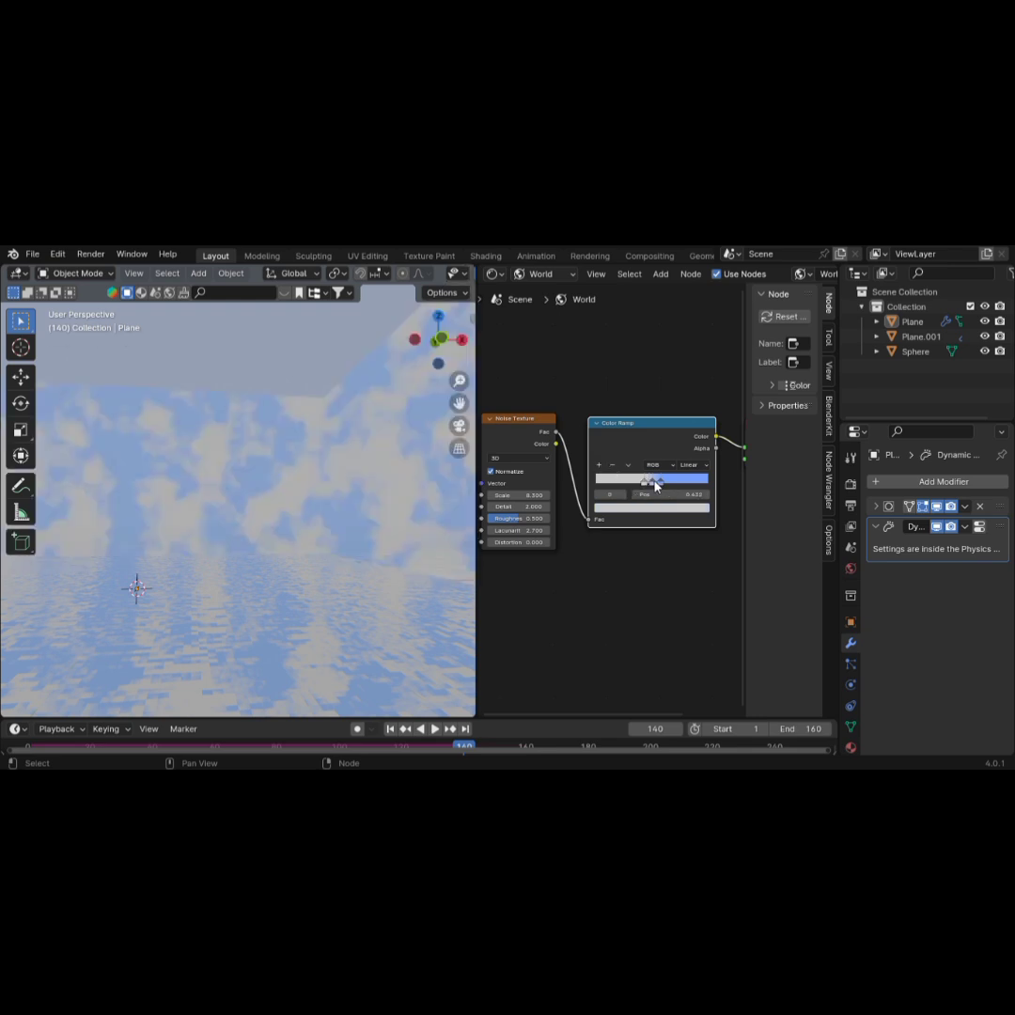
Try a bright cyan color on the Color Ramp's middle stop
left_click(655, 482)
left_click(655, 510)
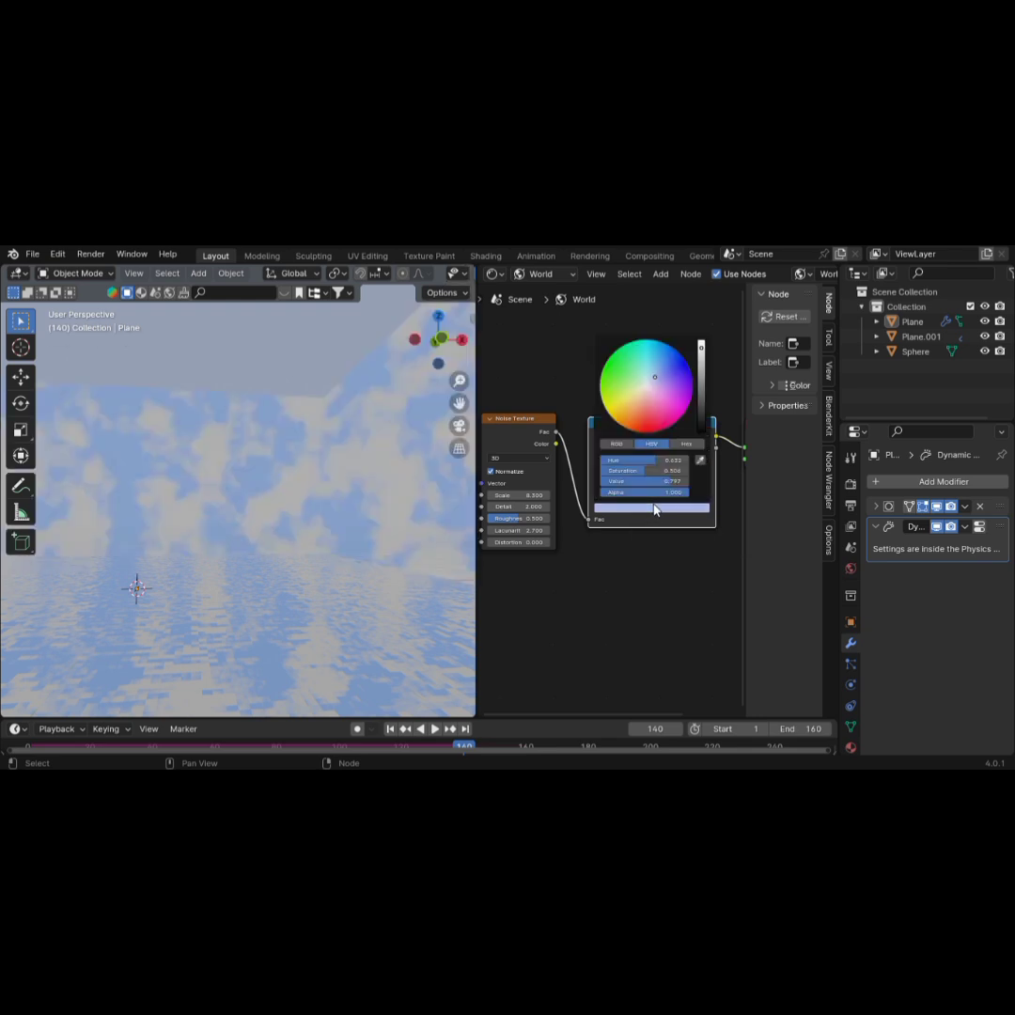
left_click(654, 351)
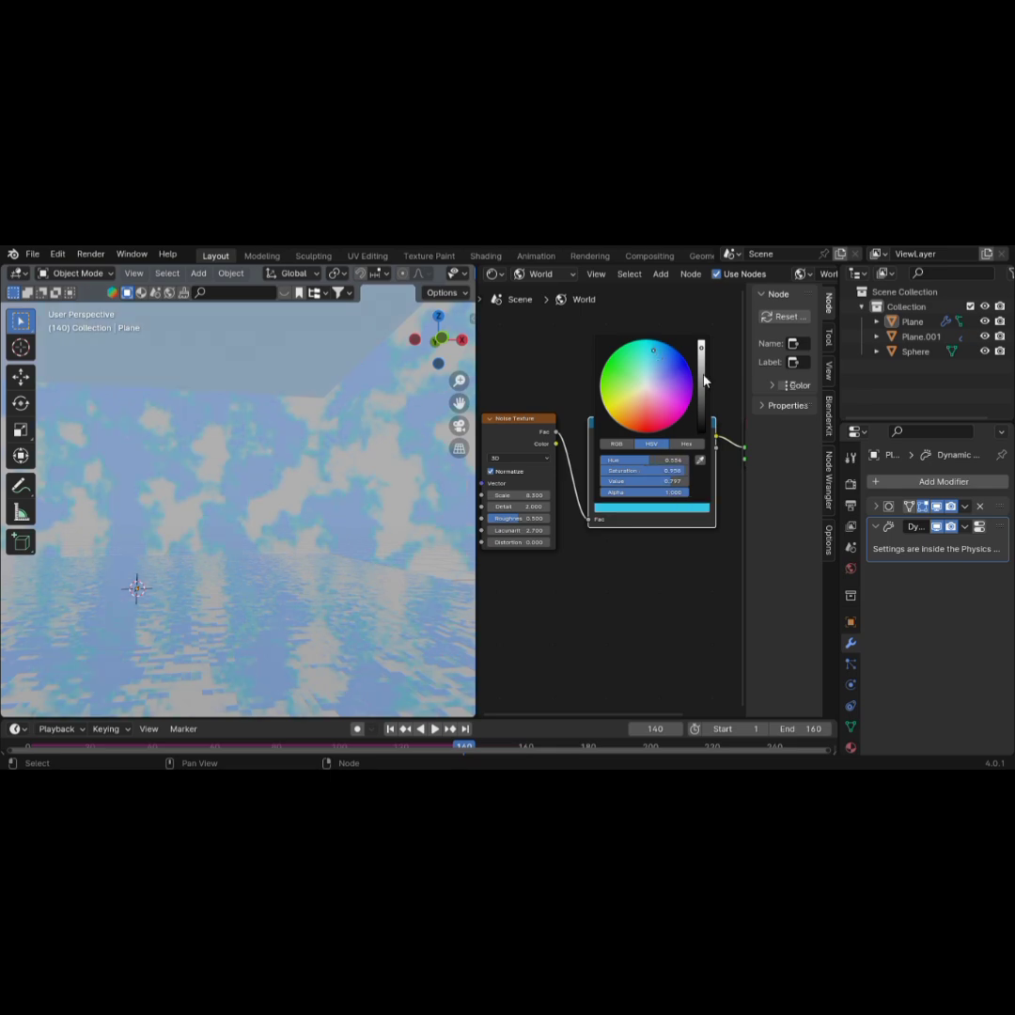
left_click(701, 360)
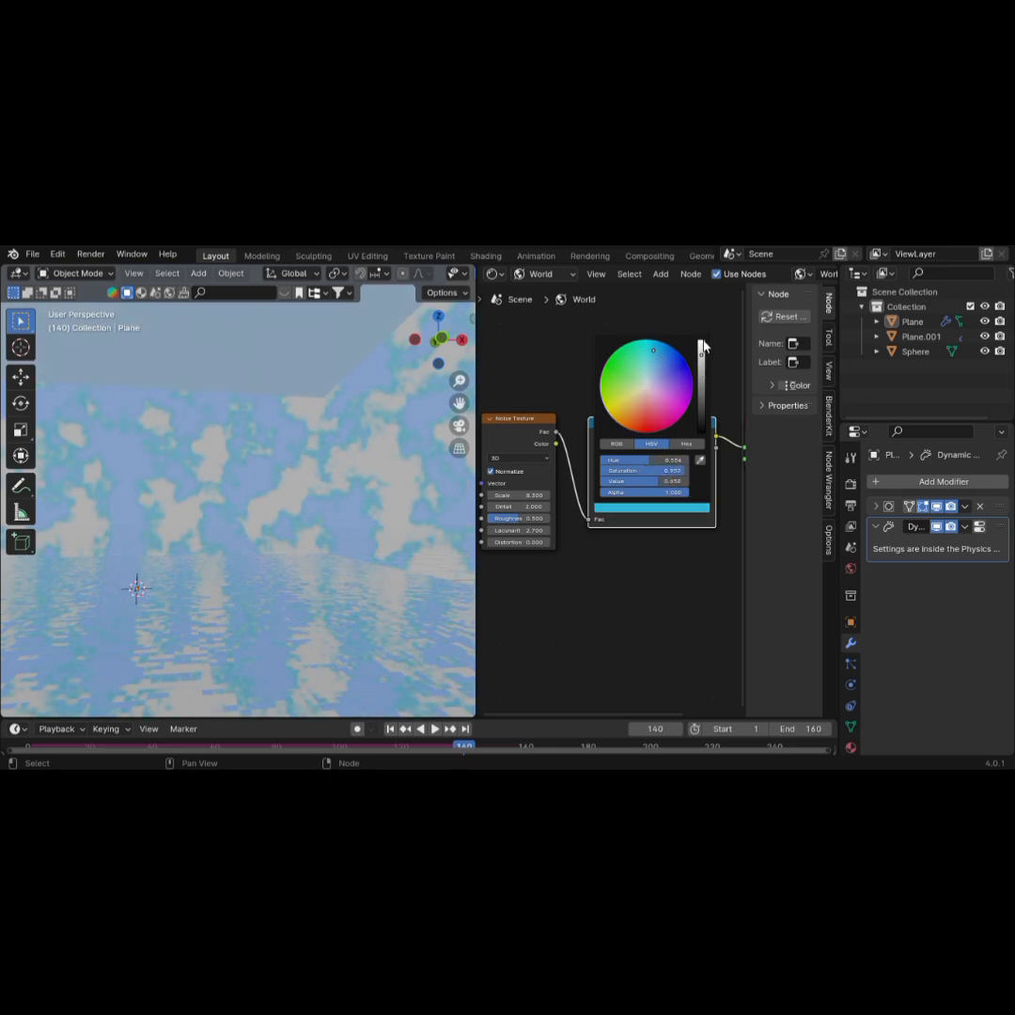
left_click(701, 349)
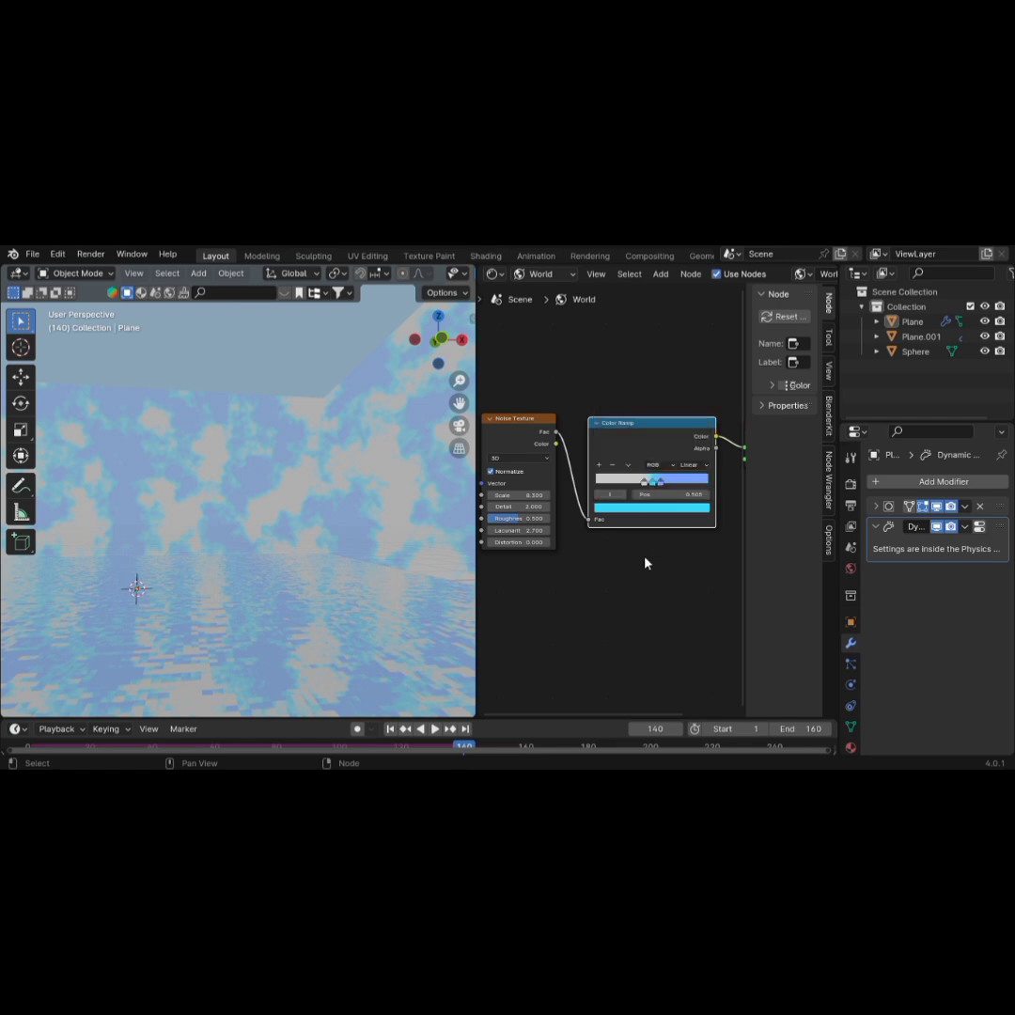
Replace the Color Ramp's middle stop with a new one and color it pale sky blue
left_click(609, 464)
left_click(599, 464)
left_click(665, 508)
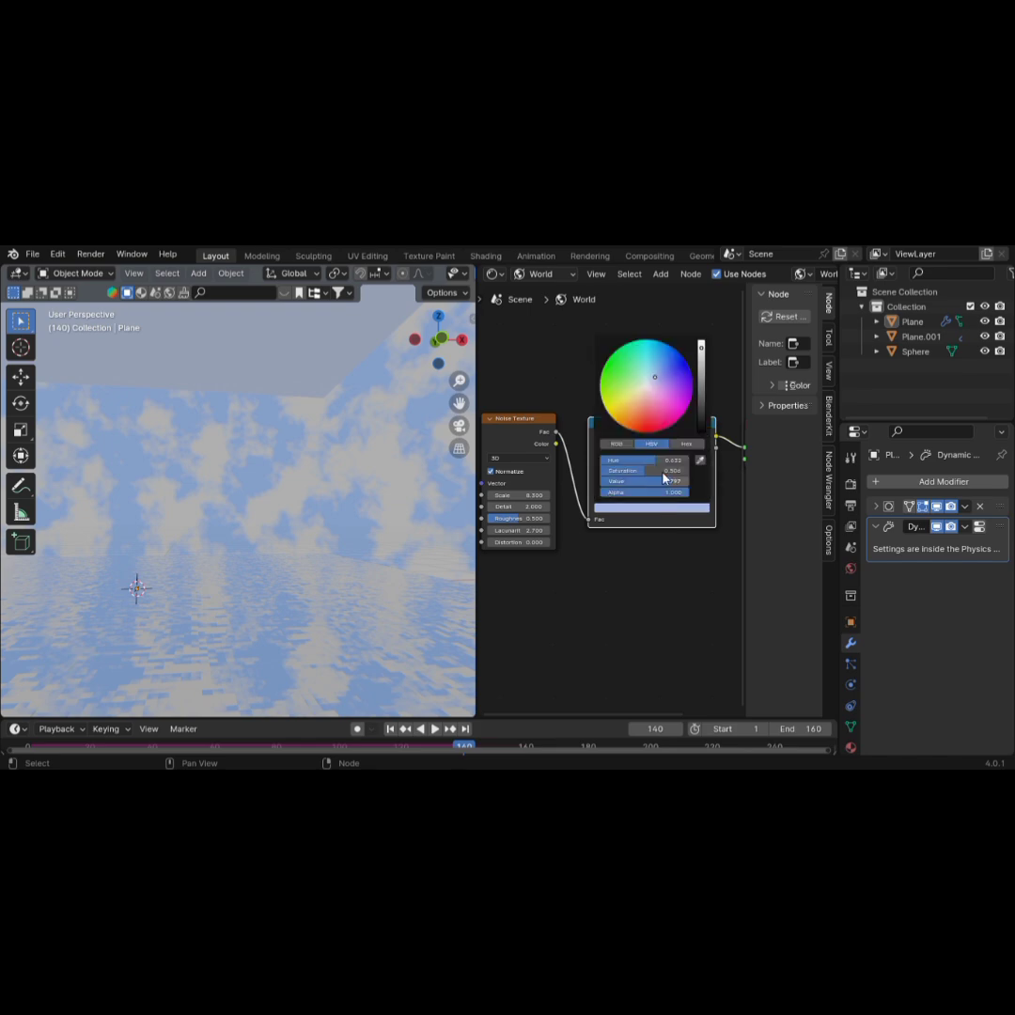
left_click(645, 387)
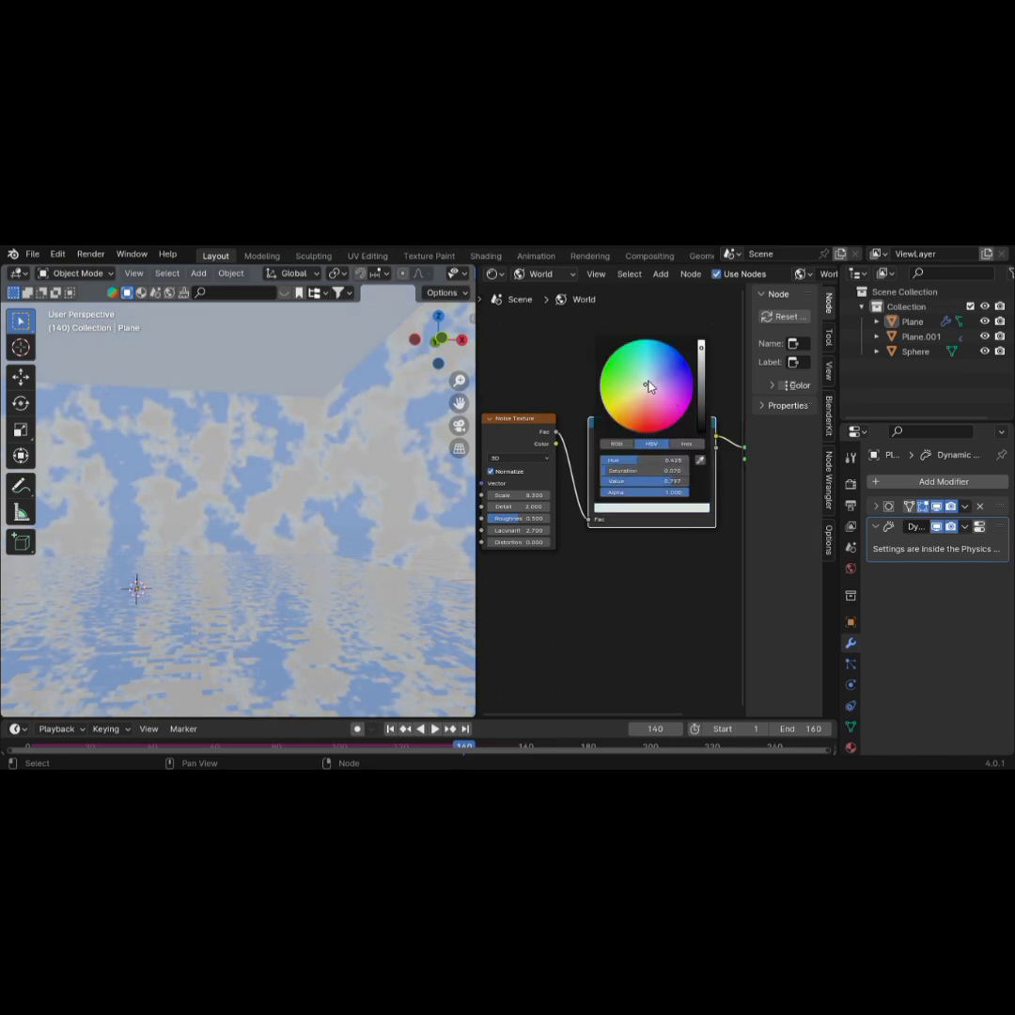
left_click_drag(645, 384, 649, 380)
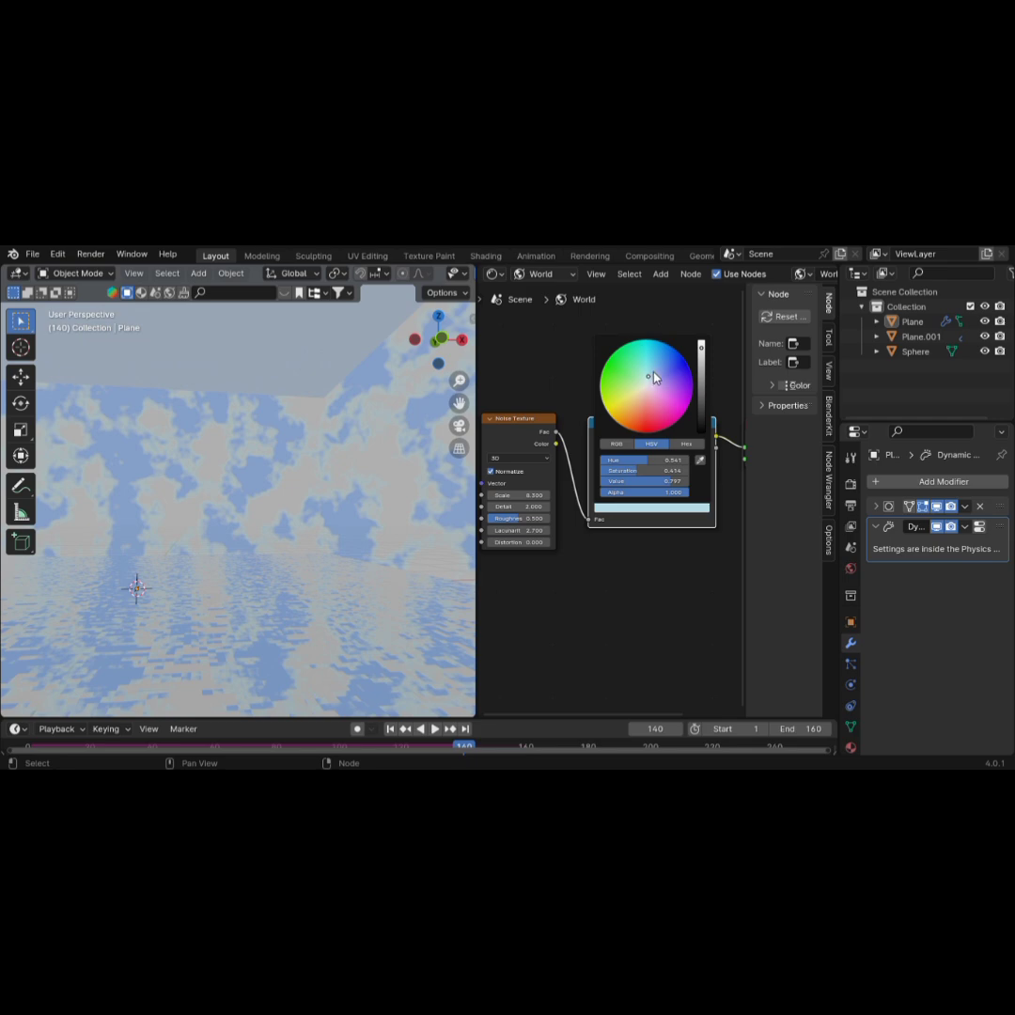
left_click(654, 373)
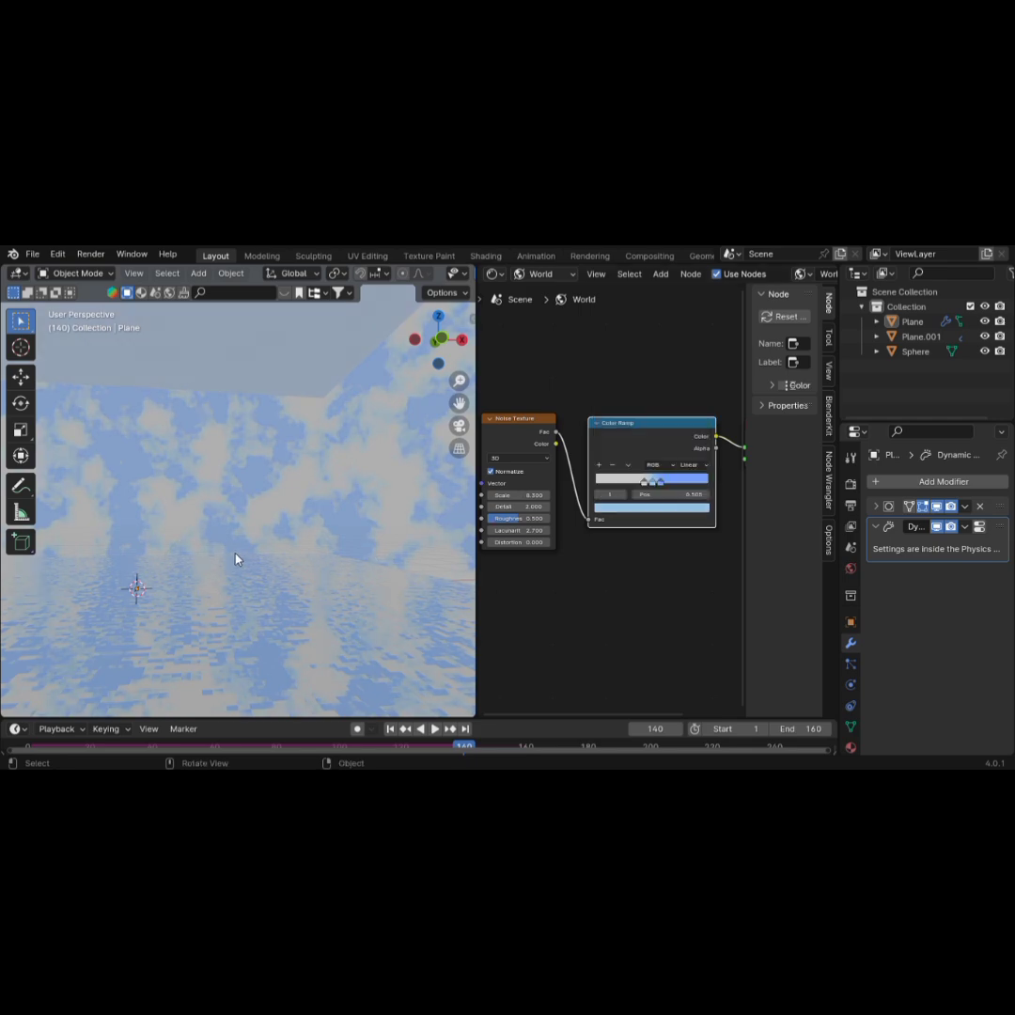
Join the node editor area into the 3D viewport so the viewport fills the whole space
scroll(328, 559, "down", 2)
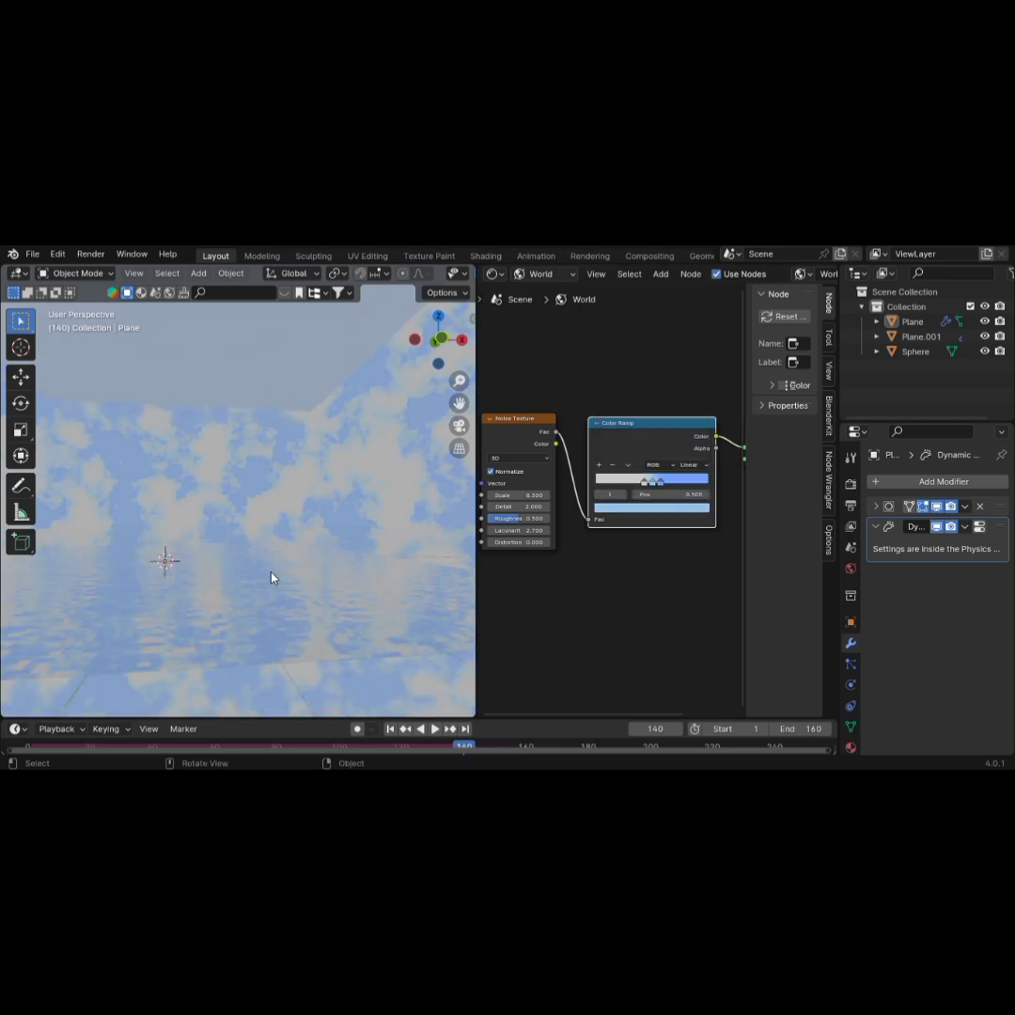
middle_click_drag(276, 570, 319, 540)
scroll(290, 554, "up", 2)
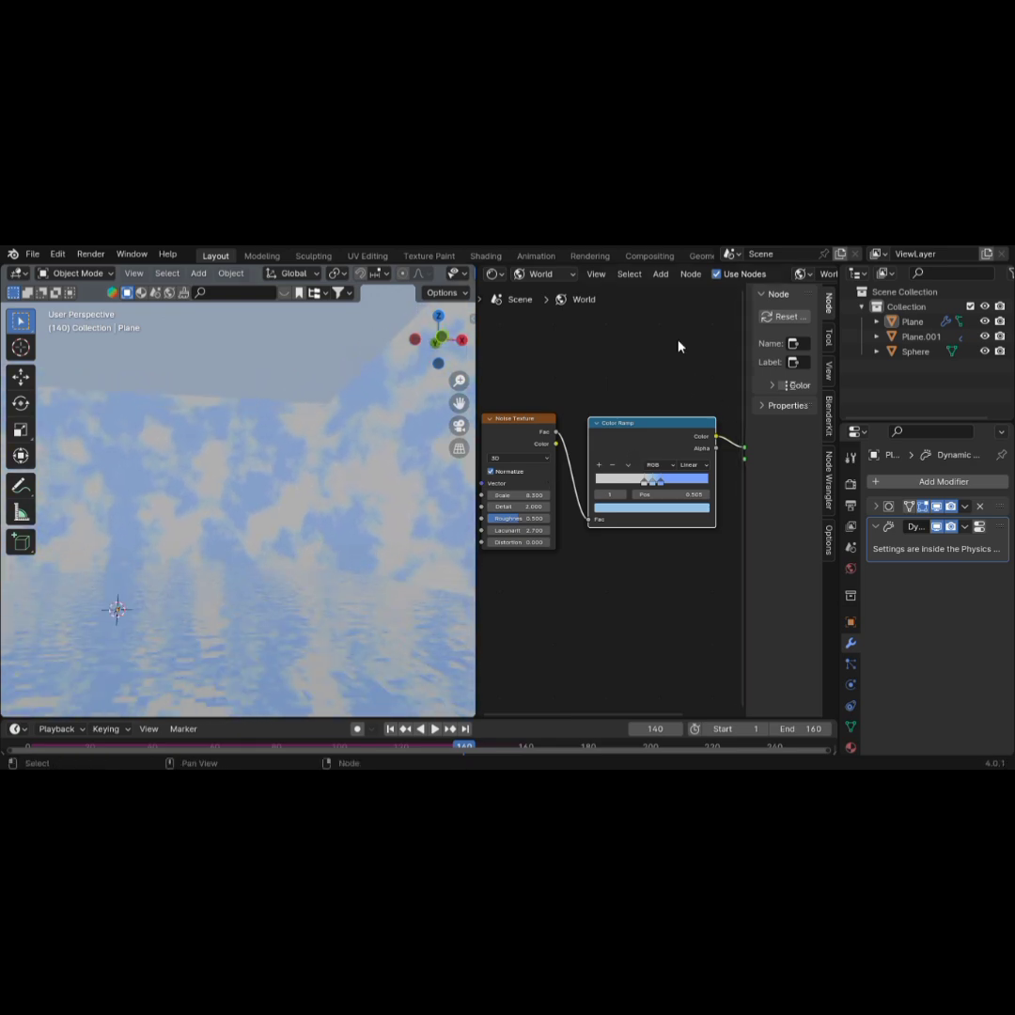
right_click(486, 583)
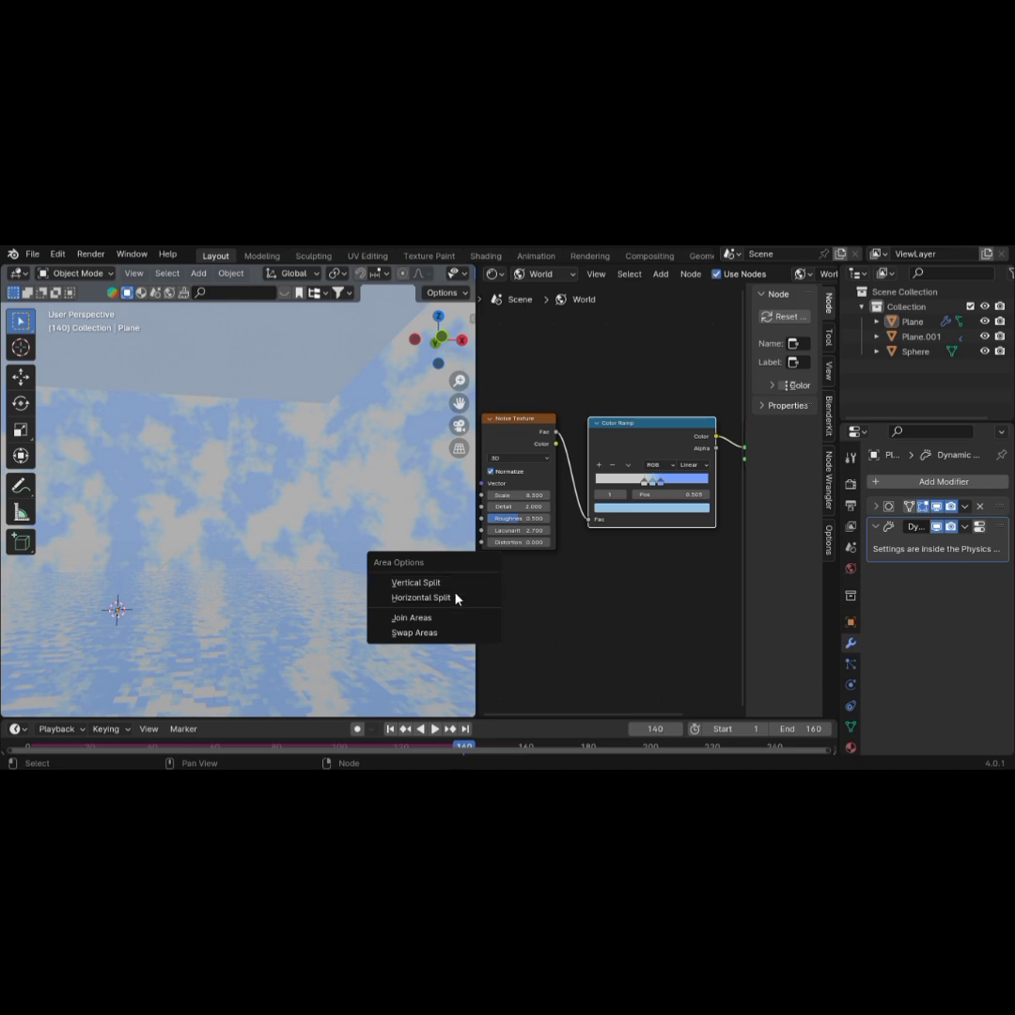
left_click(449, 621)
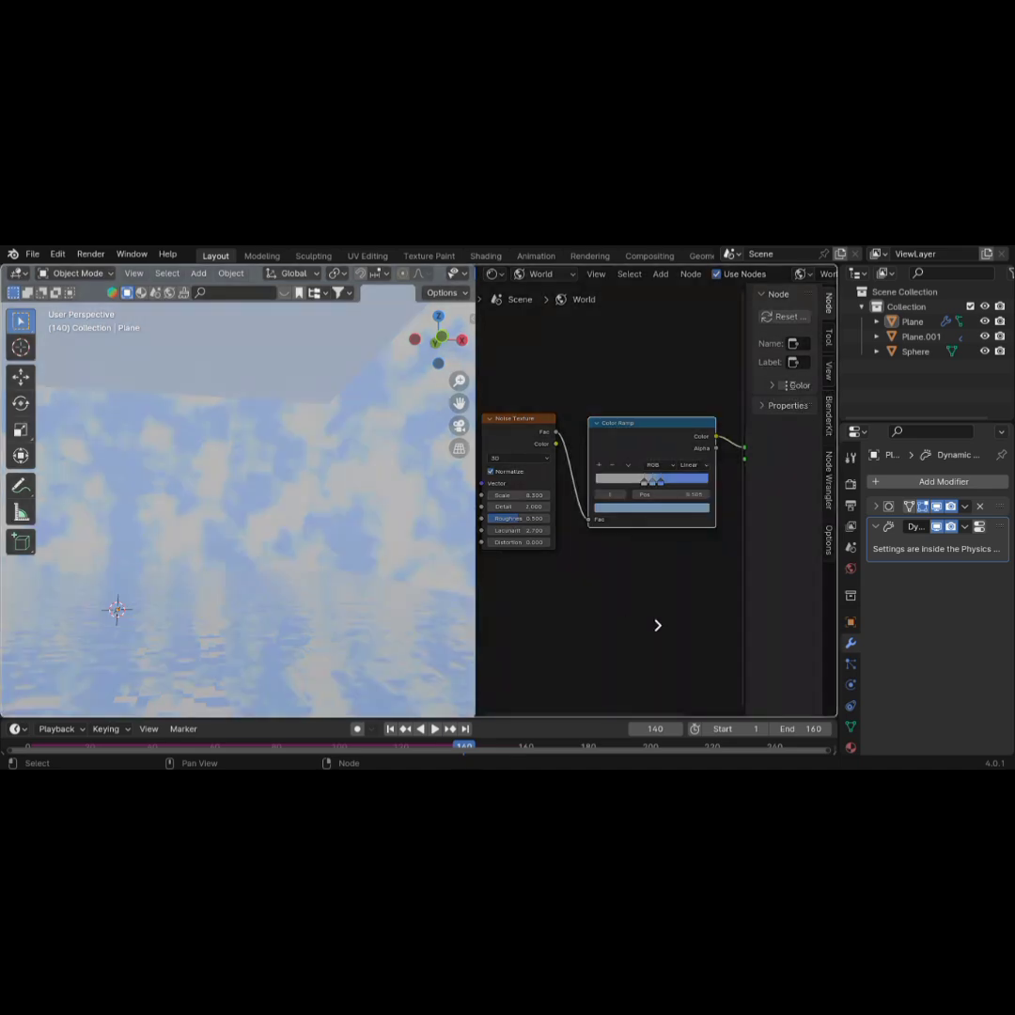
left_click(639, 611)
scroll(449, 488, "down", 1)
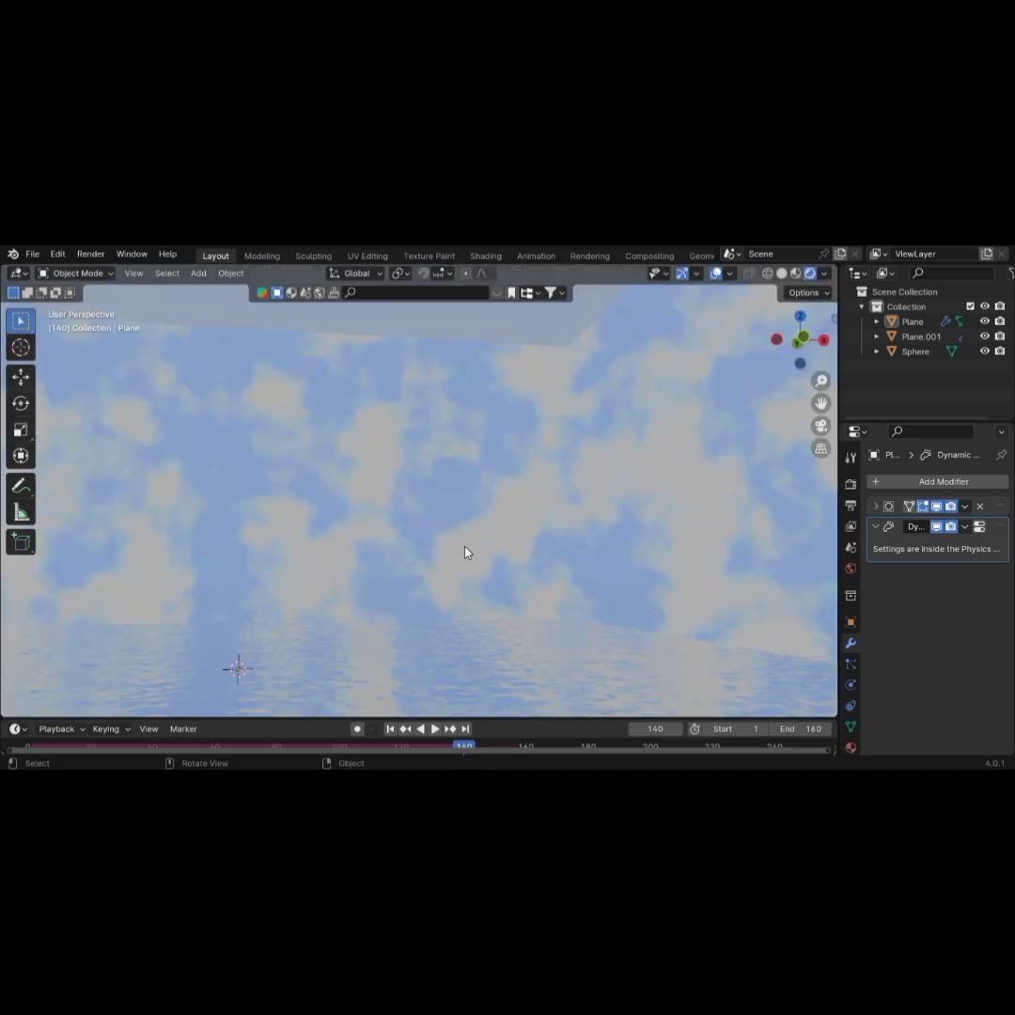
Play the rain animation over the water, select the water plane, and stop playback at frame 114
key("space")
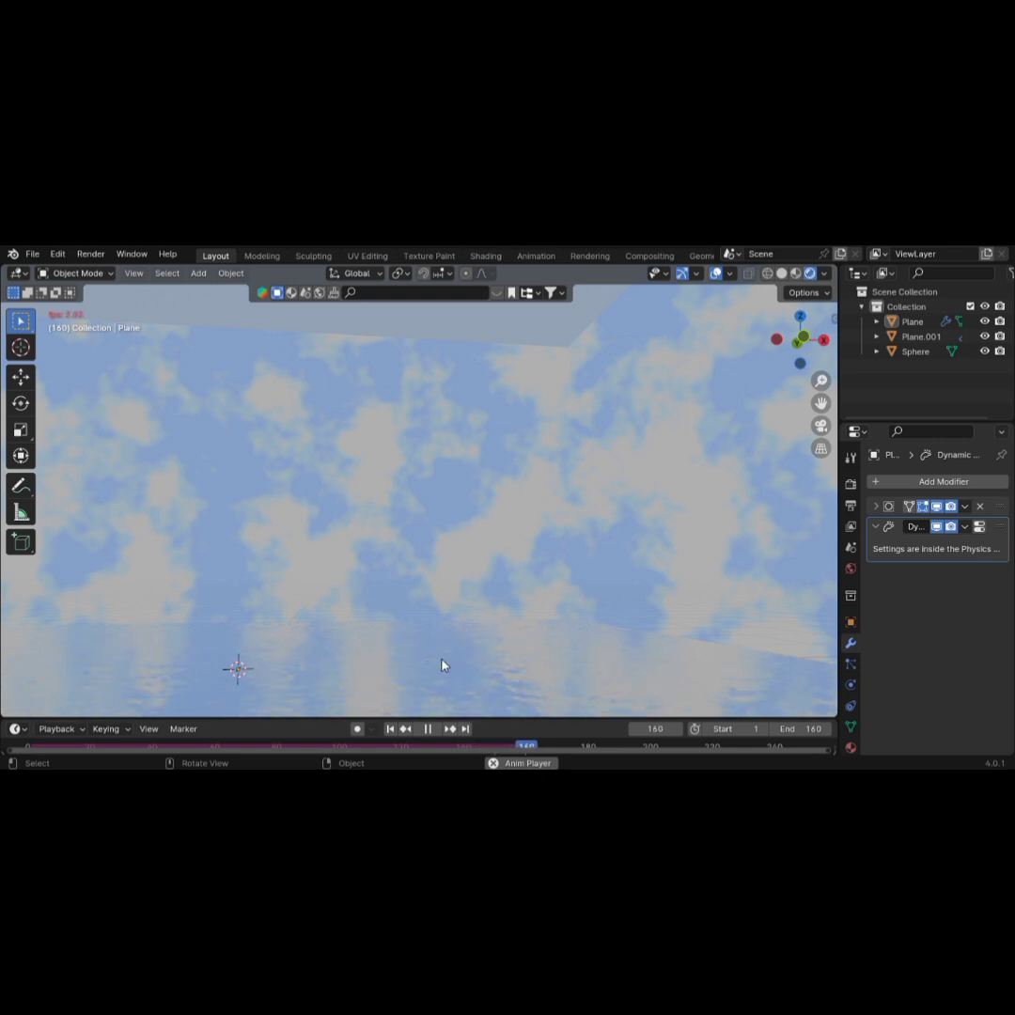
middle_click_drag(424, 667, 531, 632, "shift")
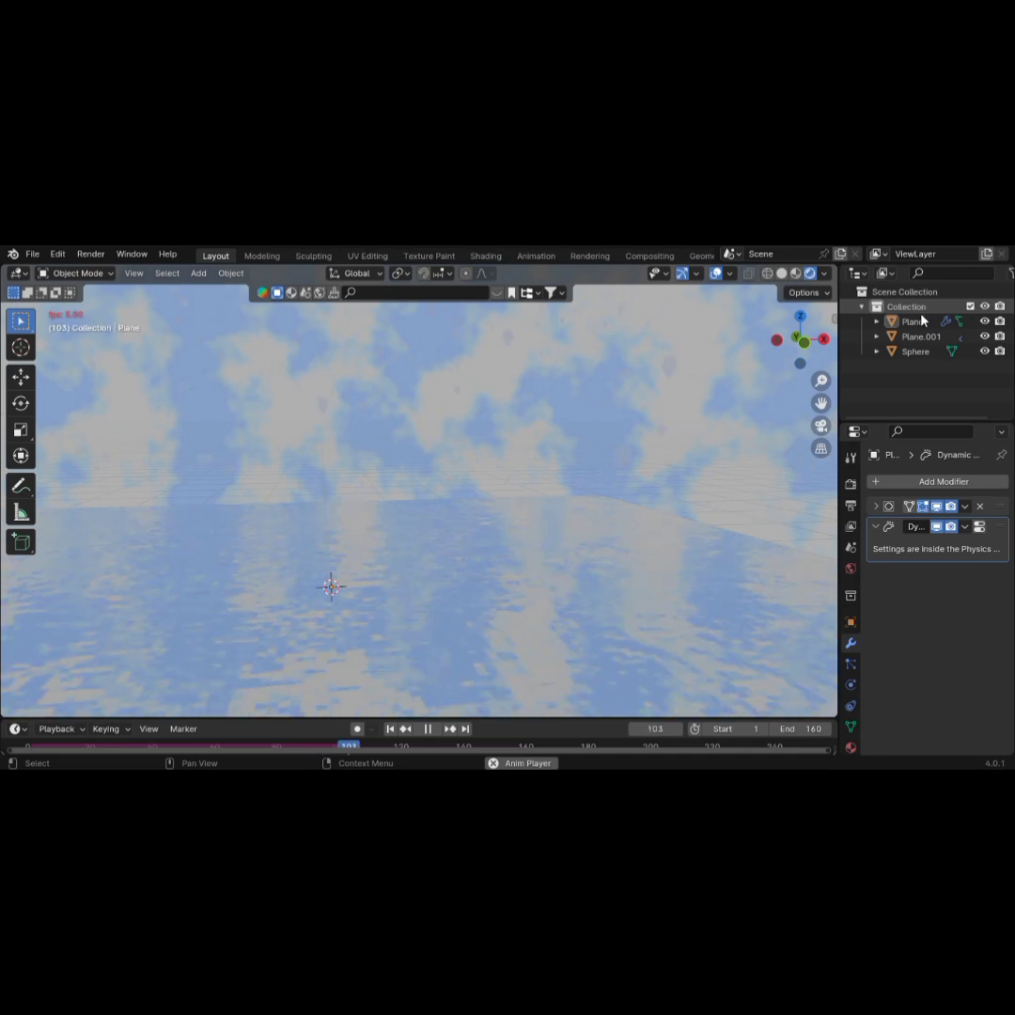
left_click(498, 607)
key("space")
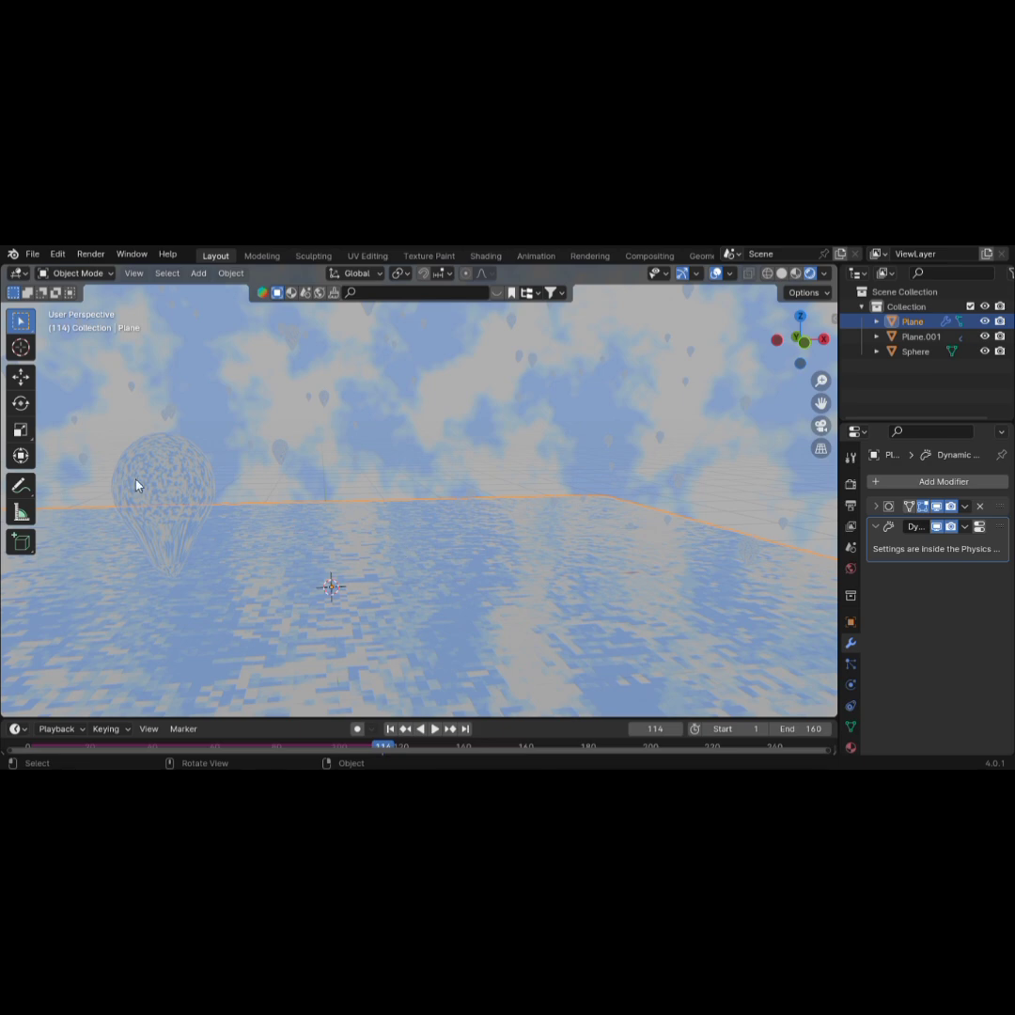
Select the raindrop emitter Plane.001 and examine its drops above the water from near and far
scroll(173, 480, "up", 3)
scroll(173, 483, "down", 2)
middle_click_drag(169, 486, 387, 469)
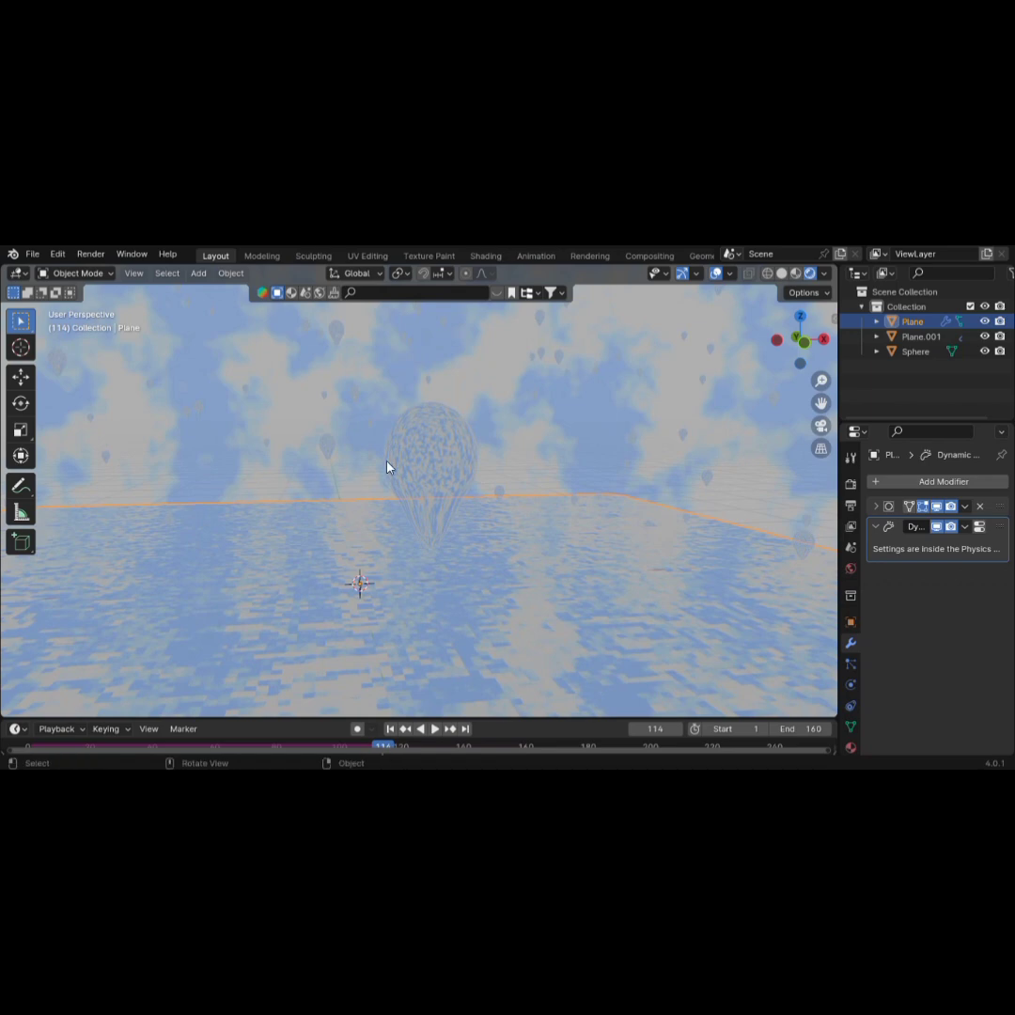
scroll(387, 467, "down", 3)
left_click(421, 449)
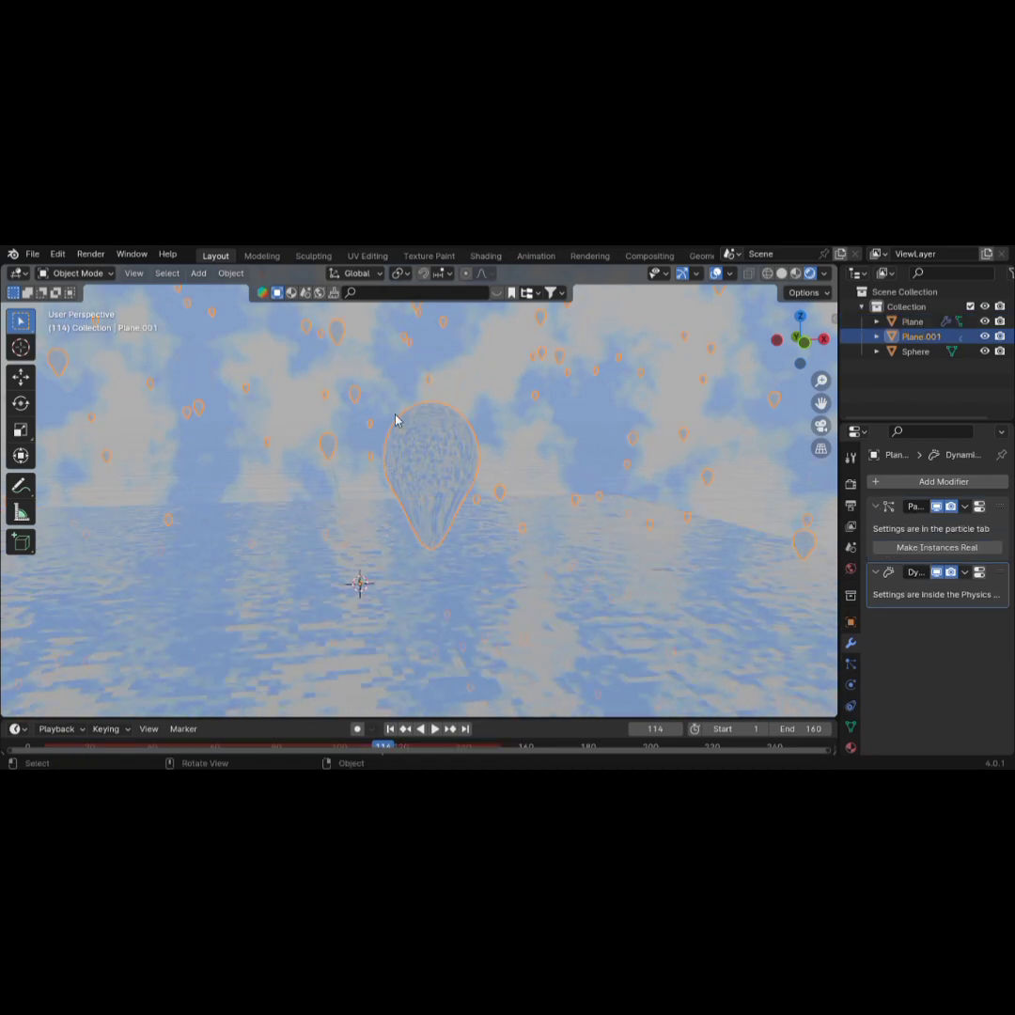
scroll(401, 448, "up", 2)
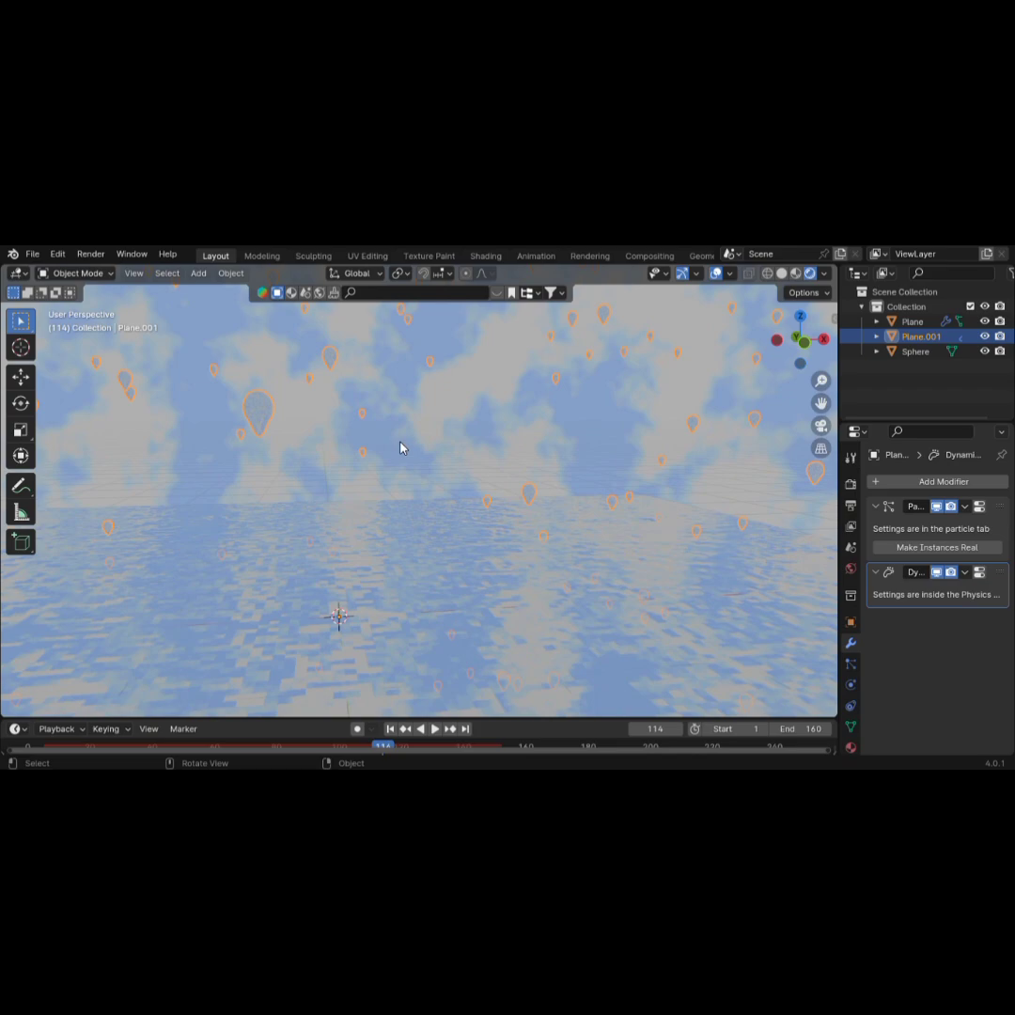
scroll(400, 447, "down", 5)
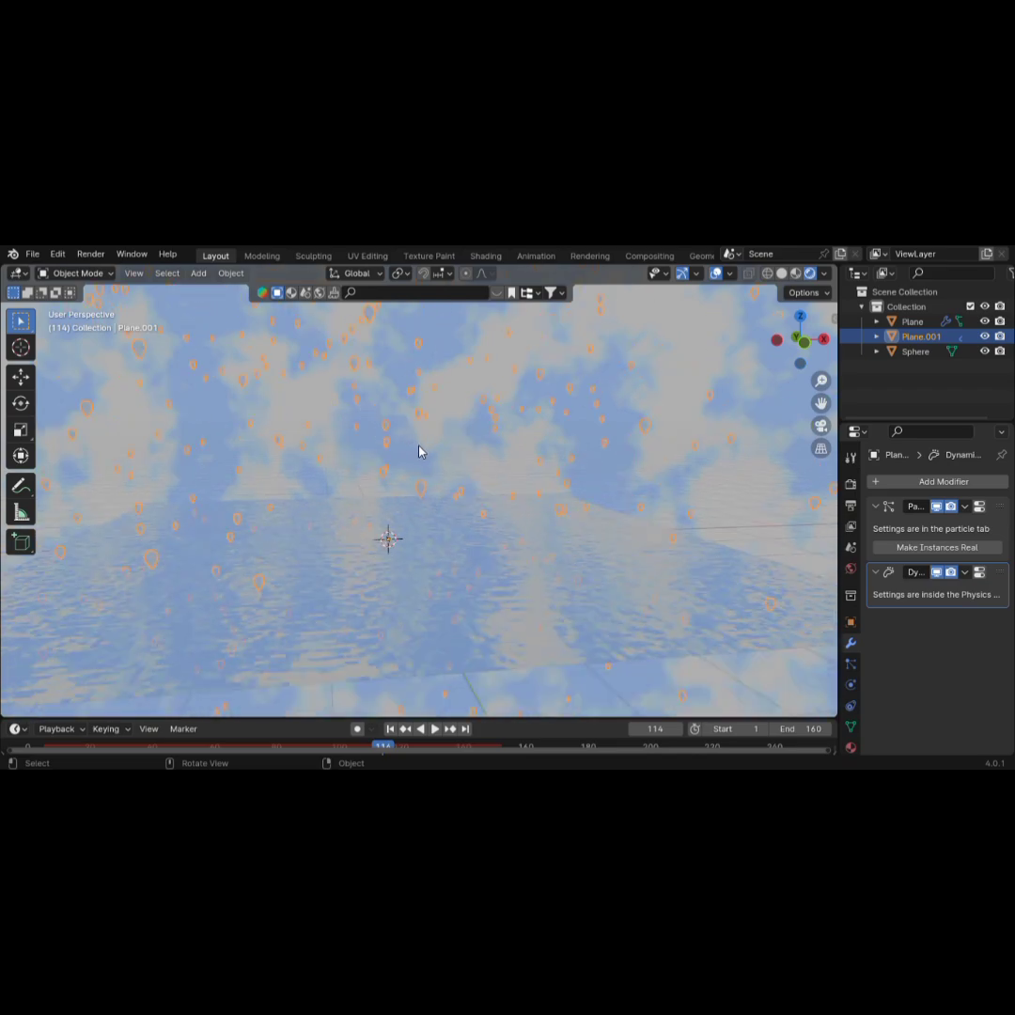
mouse_move(419, 452)
middle_mouse_down()
mouse_move(193, 467)
mouse_move(421, 457)
middle_mouse_up()
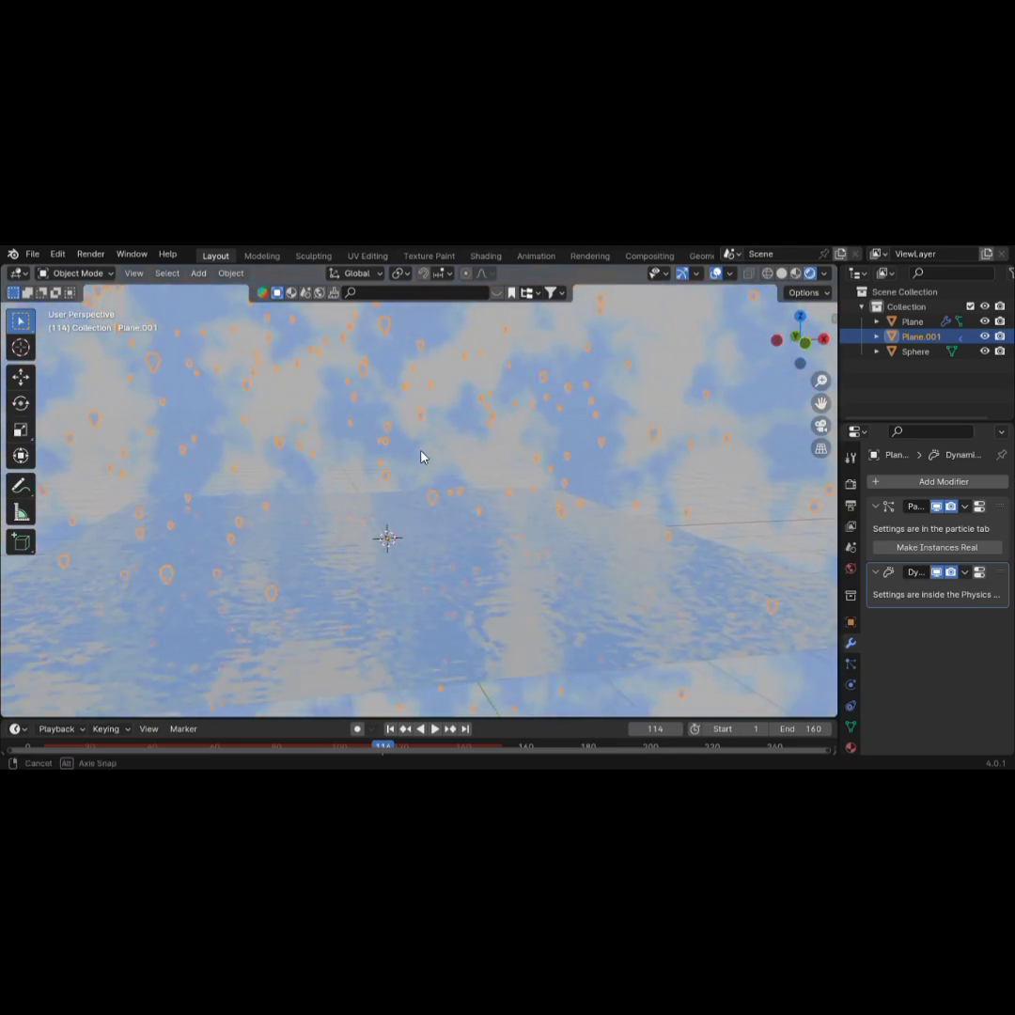
Show the World surface settings and examine the cloudy sky around the water plane and falling drops
left_click(850, 568)
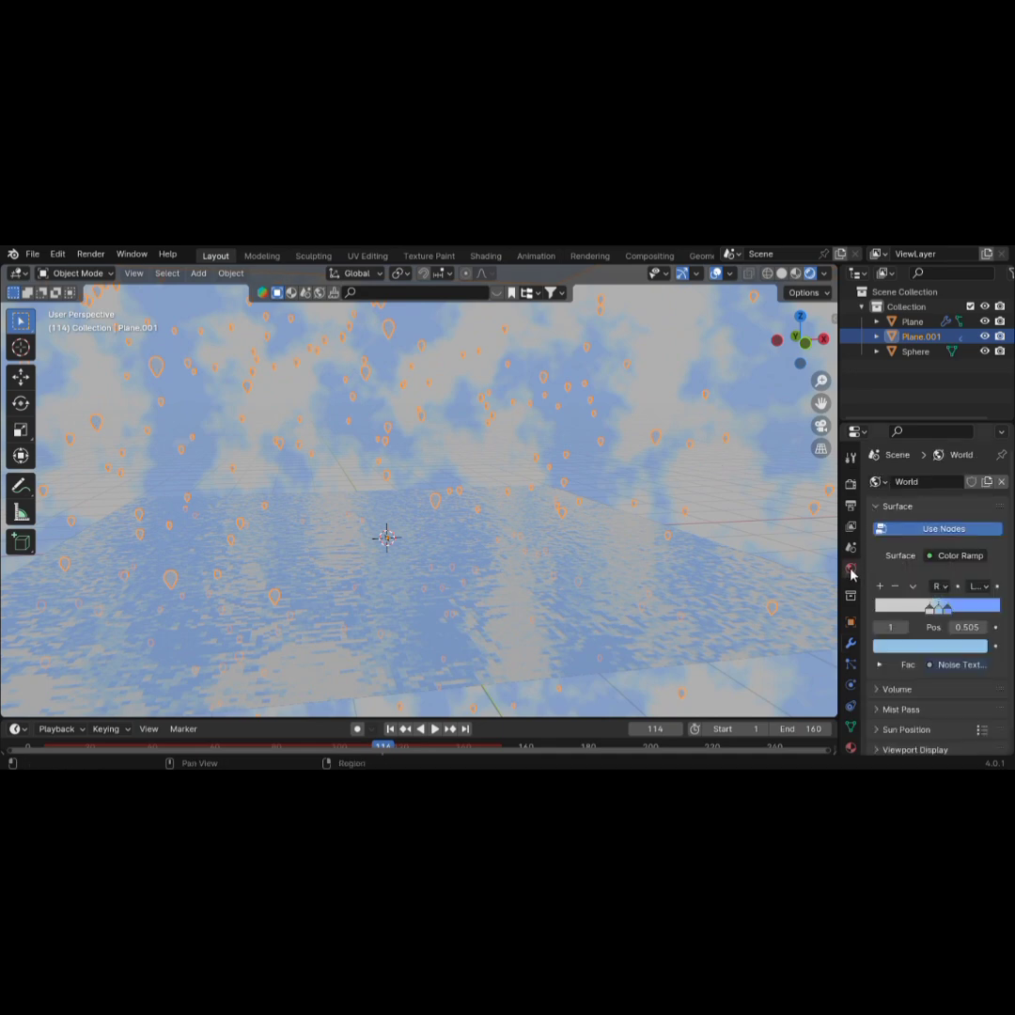
scroll(908, 687, "down", 1)
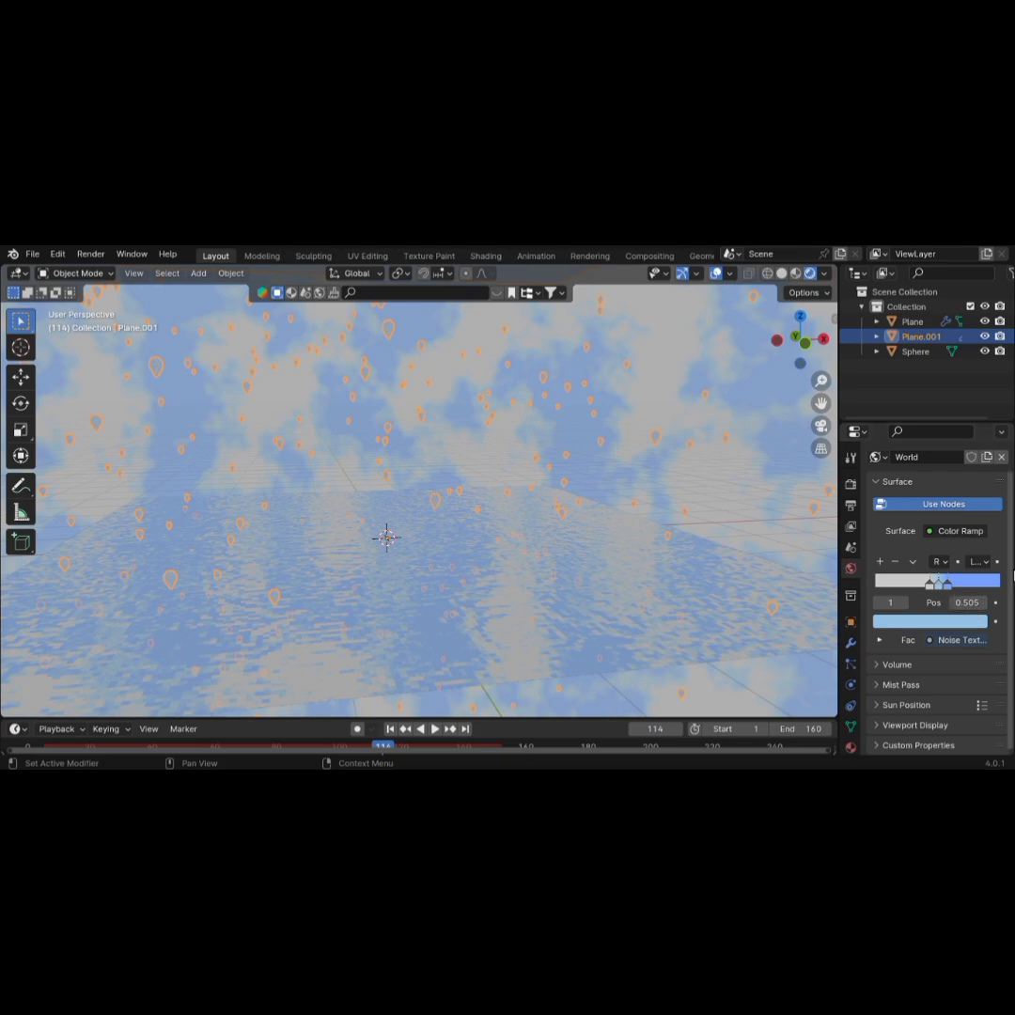
scroll(266, 498, "down", 2)
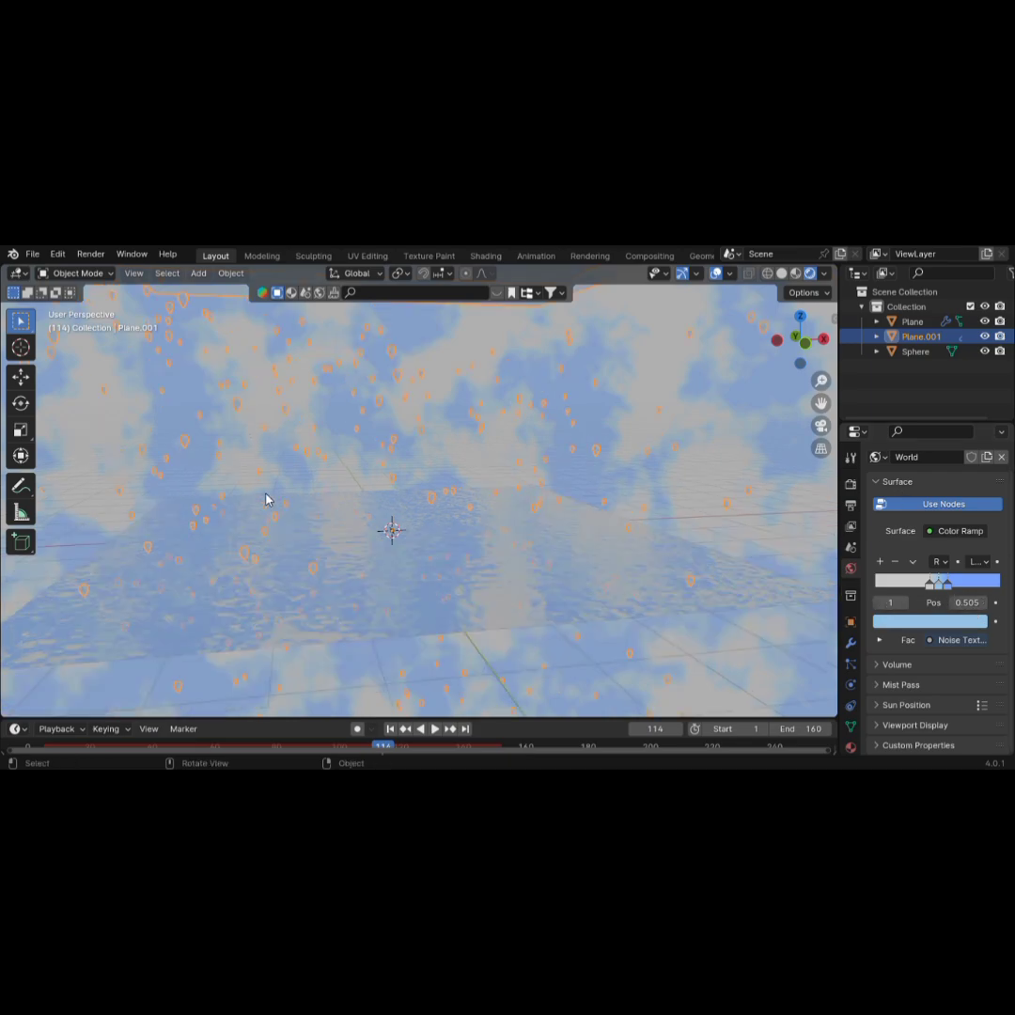
middle_click_drag(266, 499, 380, 486)
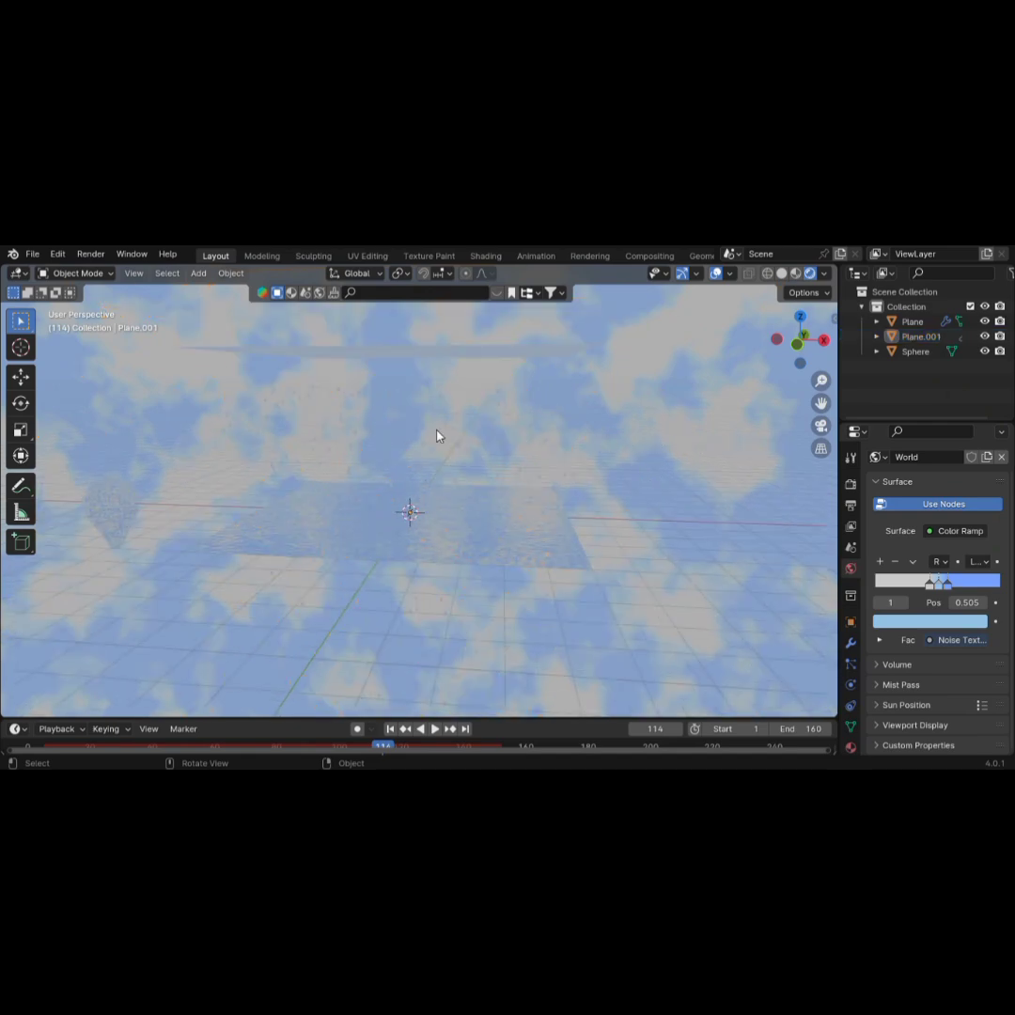
Switch the viewport to Solid shading and play the water plane's ripple animation up to frame 139
key("z")
left_click(543, 430)
mouse_move(378, 470)
middle_mouse_down()
mouse_move(370, 490)
mouse_move(479, 490)
mouse_move(184, 484)
mouse_move(440, 498)
mouse_move(308, 483)
mouse_move(360, 480)
middle_mouse_up()
key("space")
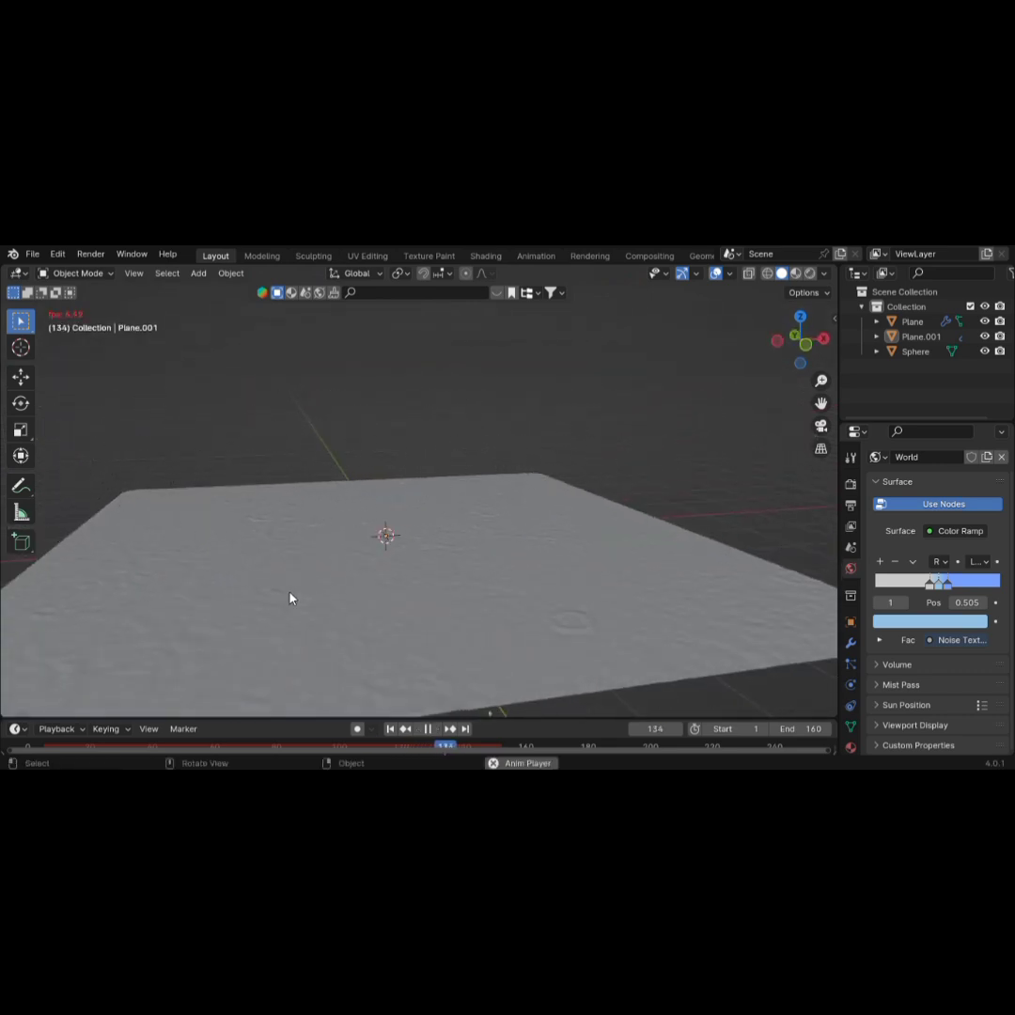
key("space")
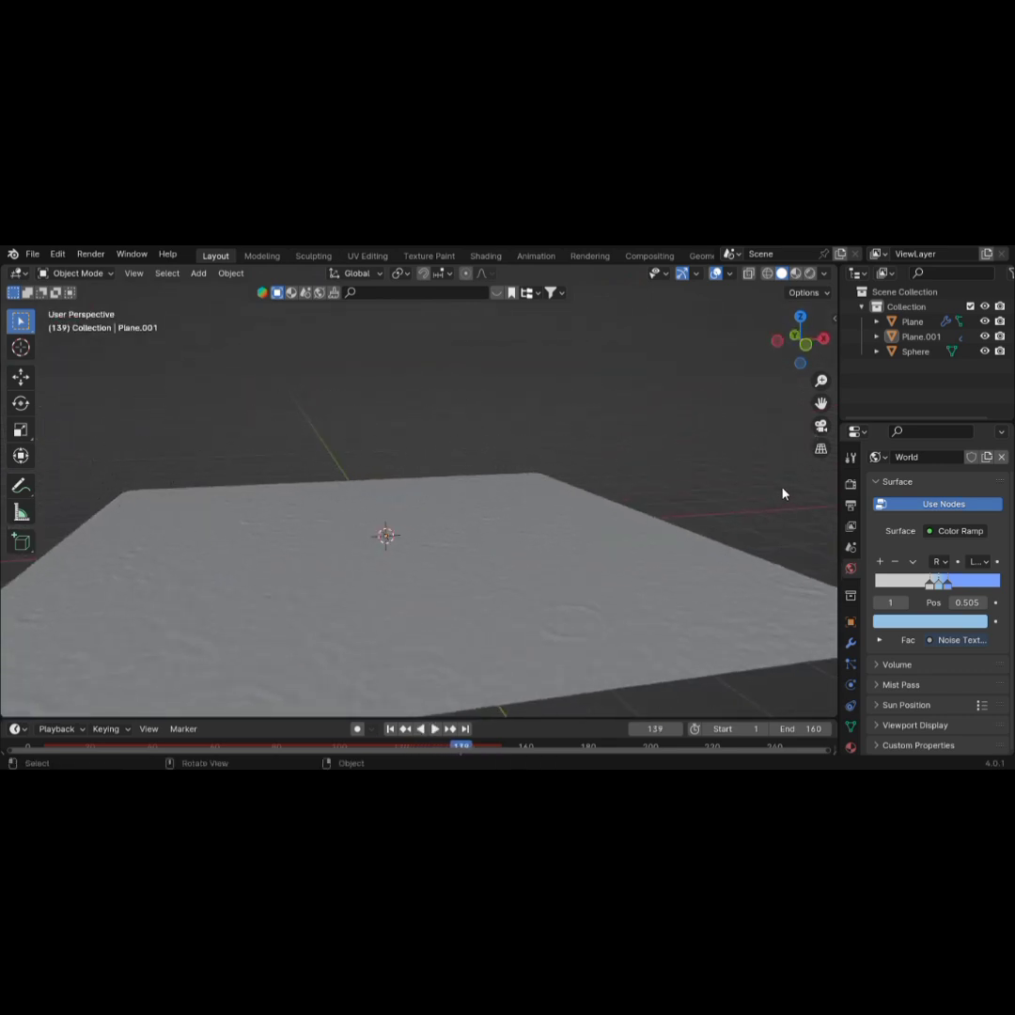